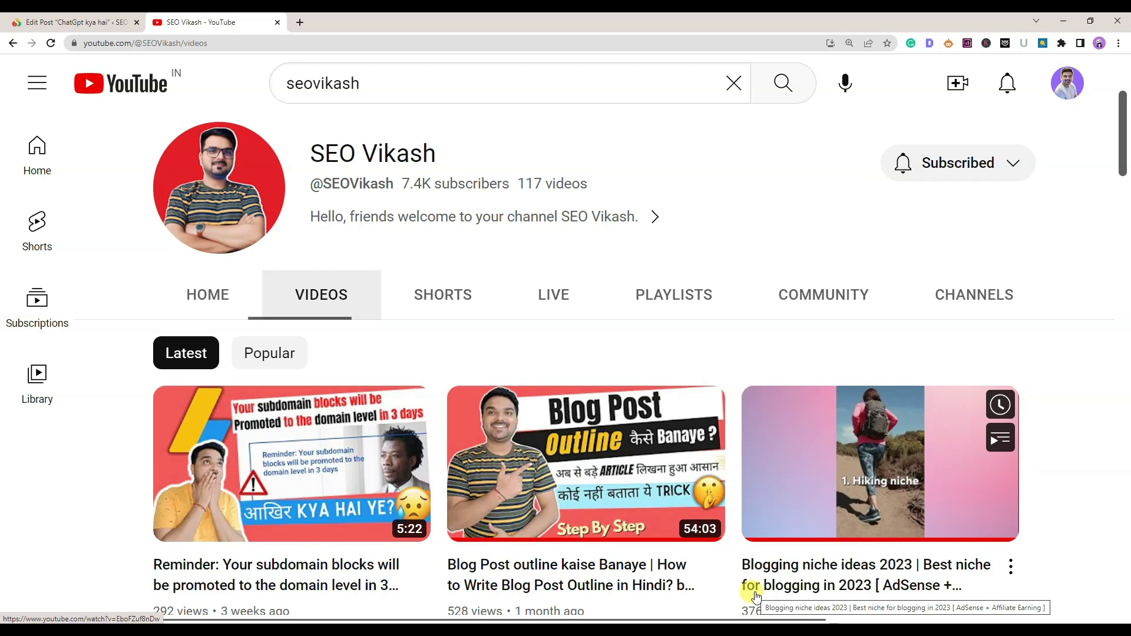
Switch to the WordPress editor holding the "ChatGpt kya hai" post and highlight its title
{"action": "left_click", "coordinate": [76, 21]}
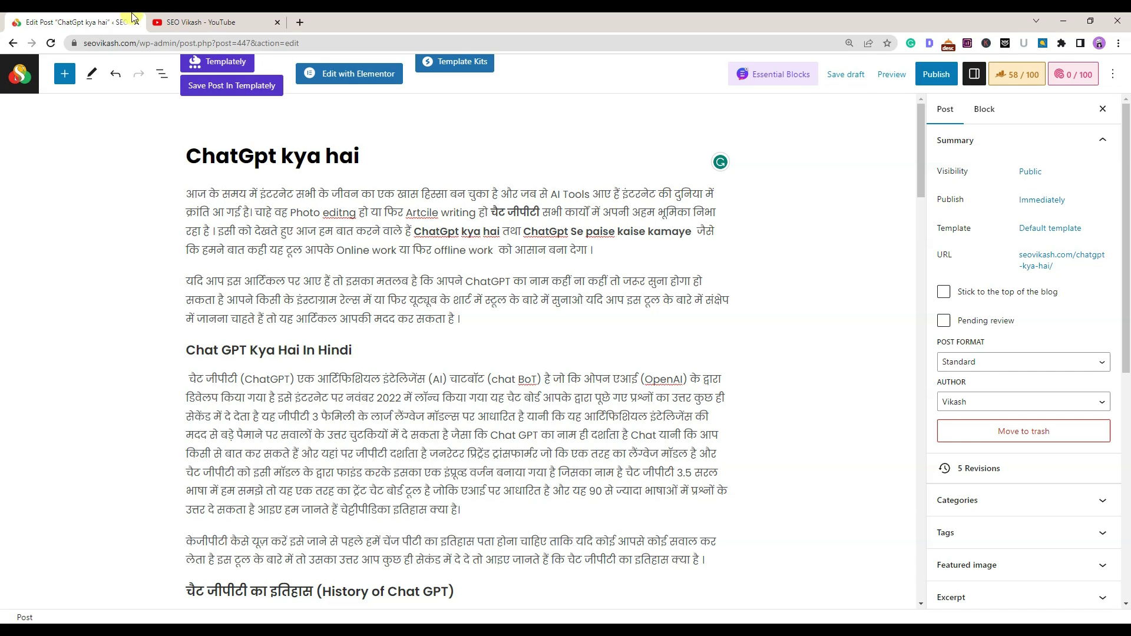
{"action": "left_click", "coordinate": [212, 23]}
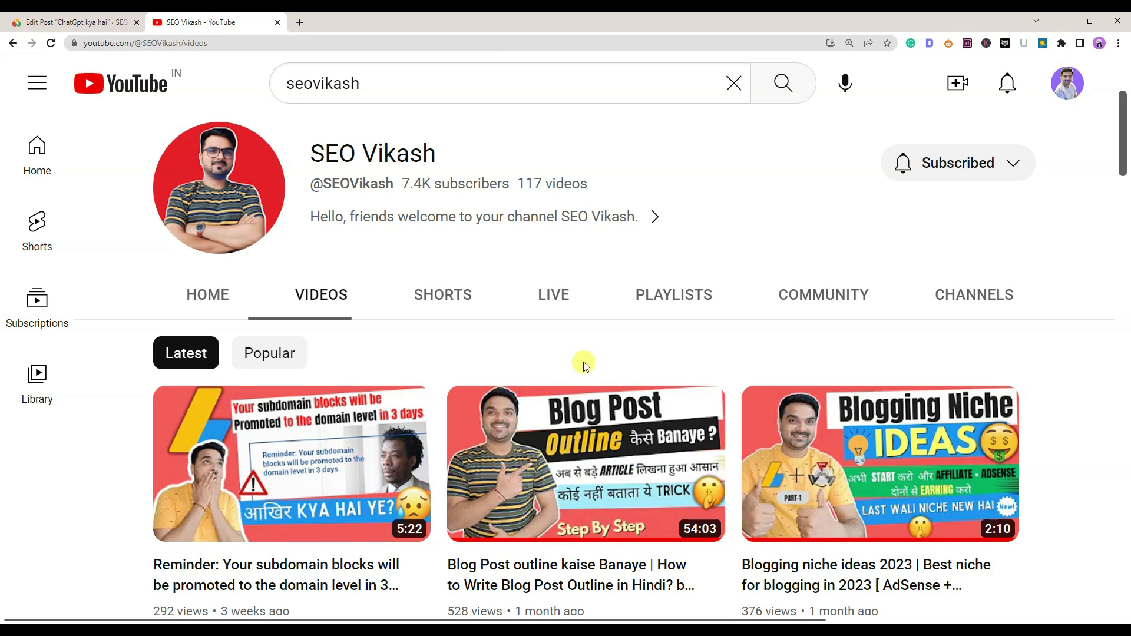
{"action": "mouse_move", "coordinate": [650, 447]}
{"action": "left_click", "coordinate": [47, 21]}
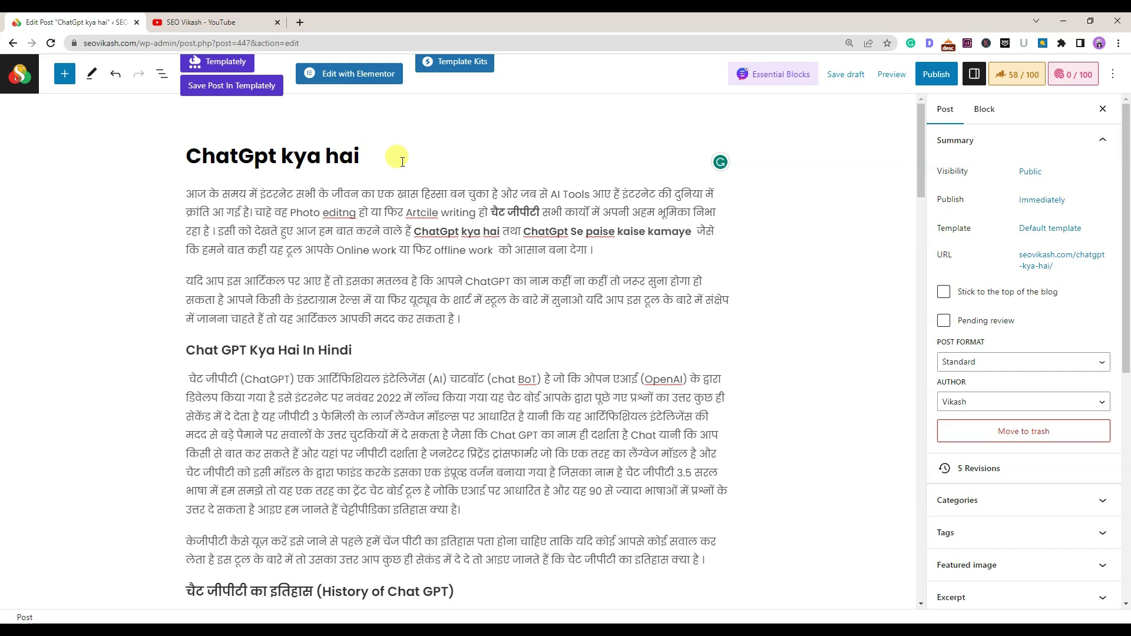
{"action": "left_click_drag", "start_coordinate": [403, 162], "coordinate": [185, 151]}
{"action": "left_click", "coordinate": [325, 155]}
{"action": "left_click", "coordinate": [379, 153]}
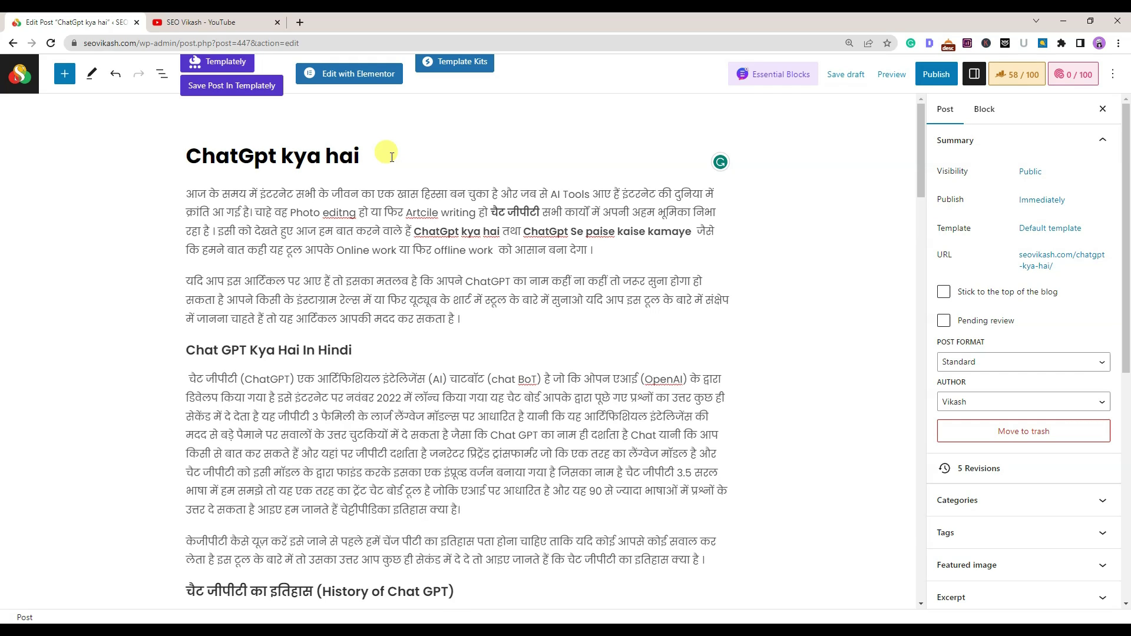
Open the post's Rank Math SEO analysis and review the Basic SEO checks alongside the article text
{"action": "left_click", "coordinate": [1010, 76]}
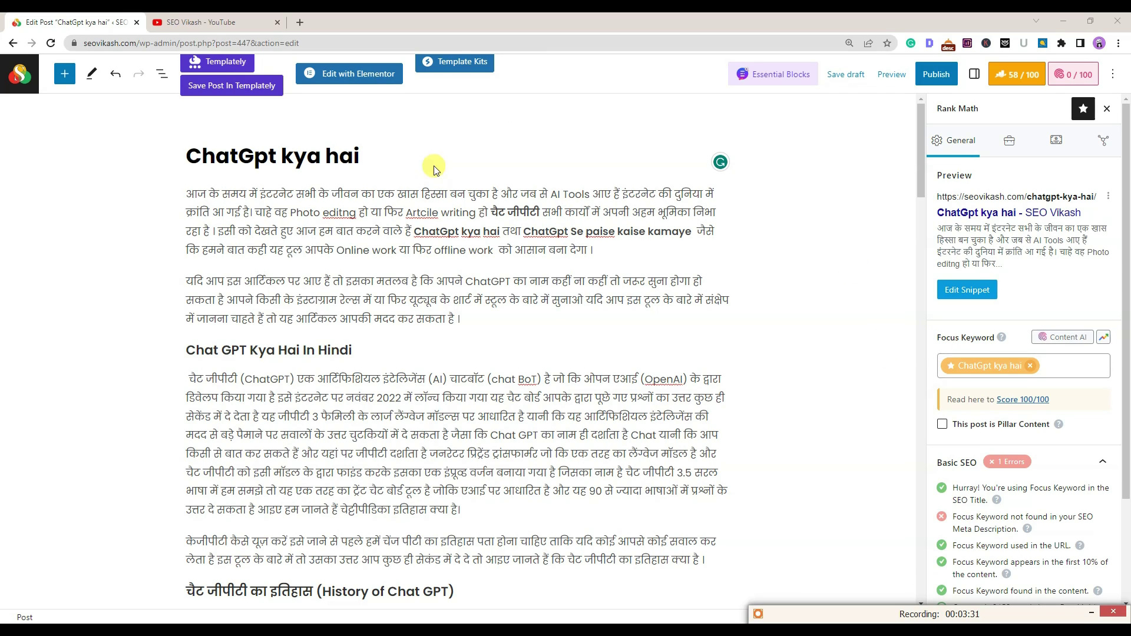
{"action": "left_click", "coordinate": [362, 159]}
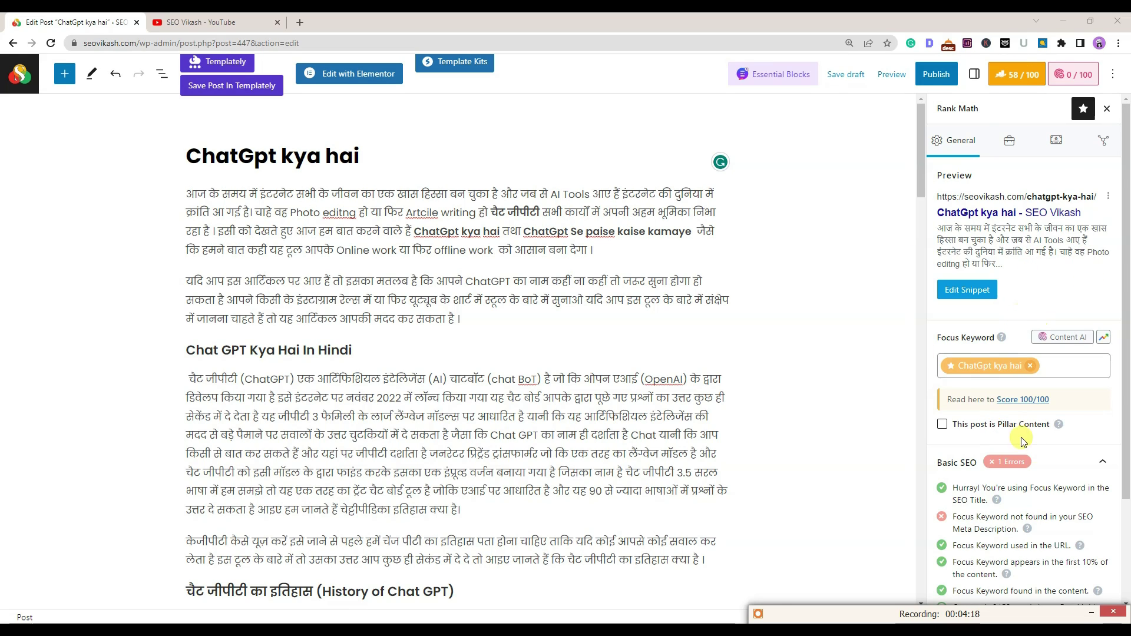
{"action": "scroll", "coordinate": [1055, 480], "scroll_direction": "down", "scroll_amount": 2}
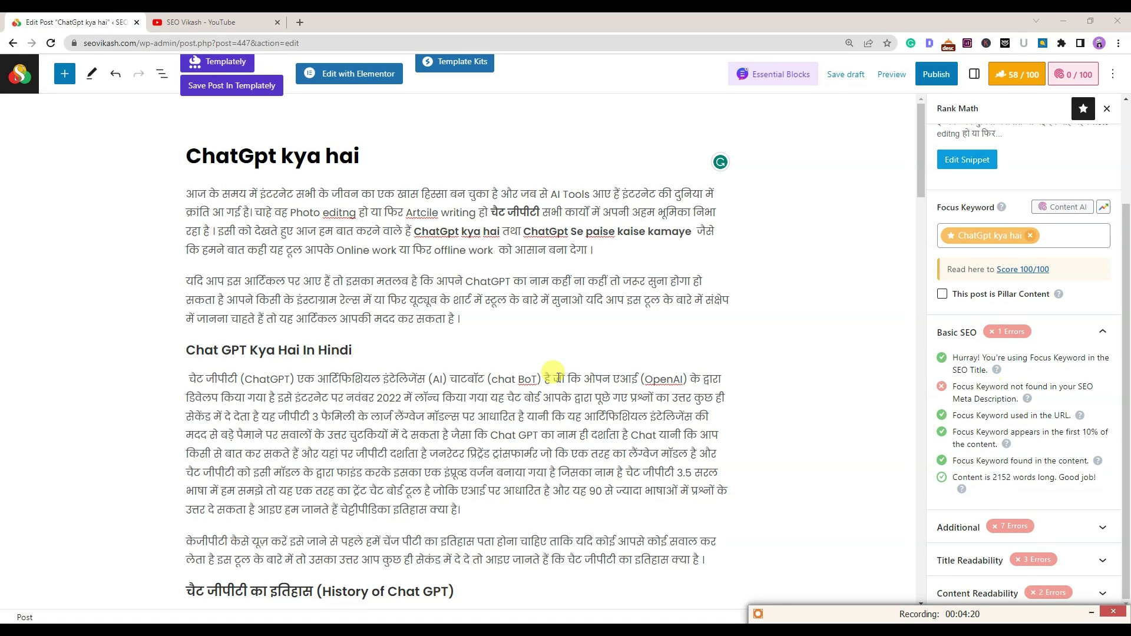
{"action": "mouse_move", "coordinate": [319, 363]}
{"action": "scroll", "coordinate": [884, 244], "scroll_direction": "down", "scroll_amount": 1}
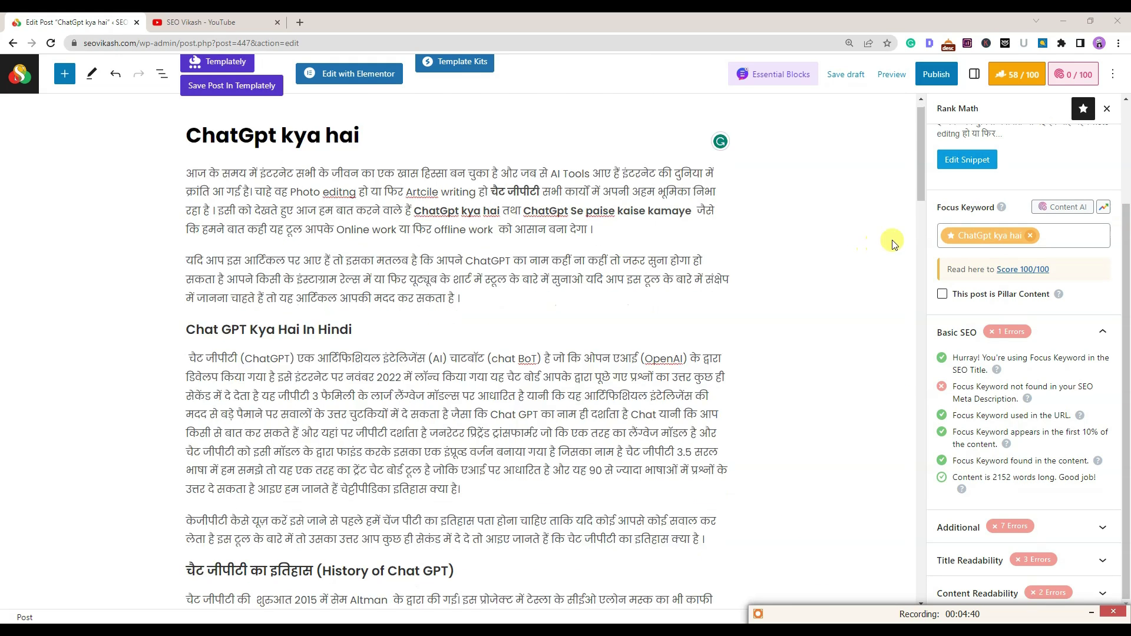
{"action": "scroll", "coordinate": [894, 244], "scroll_direction": "down", "scroll_amount": 3}
{"action": "scroll", "coordinate": [1075, 260], "scroll_direction": "up", "scroll_amount": 3}
{"action": "scroll", "coordinate": [490, 333], "scroll_direction": "up", "scroll_amount": 4}
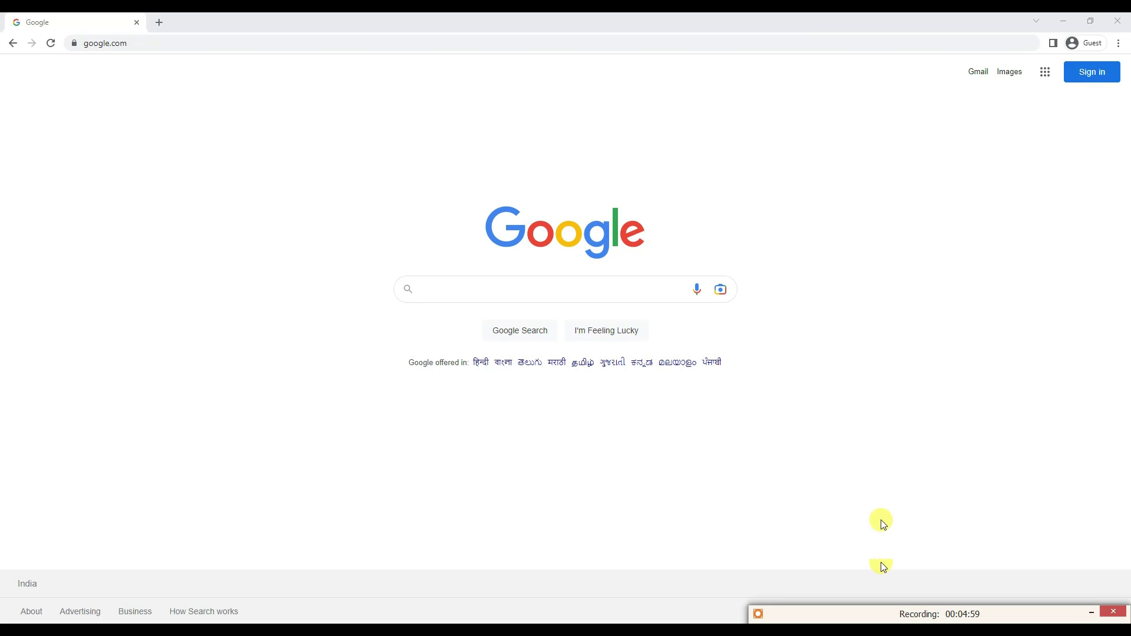
In the guest browser window, search Google for "chat gpt kya hai in hindi" and select the query text
{"action": "left_click", "coordinate": [459, 283]}
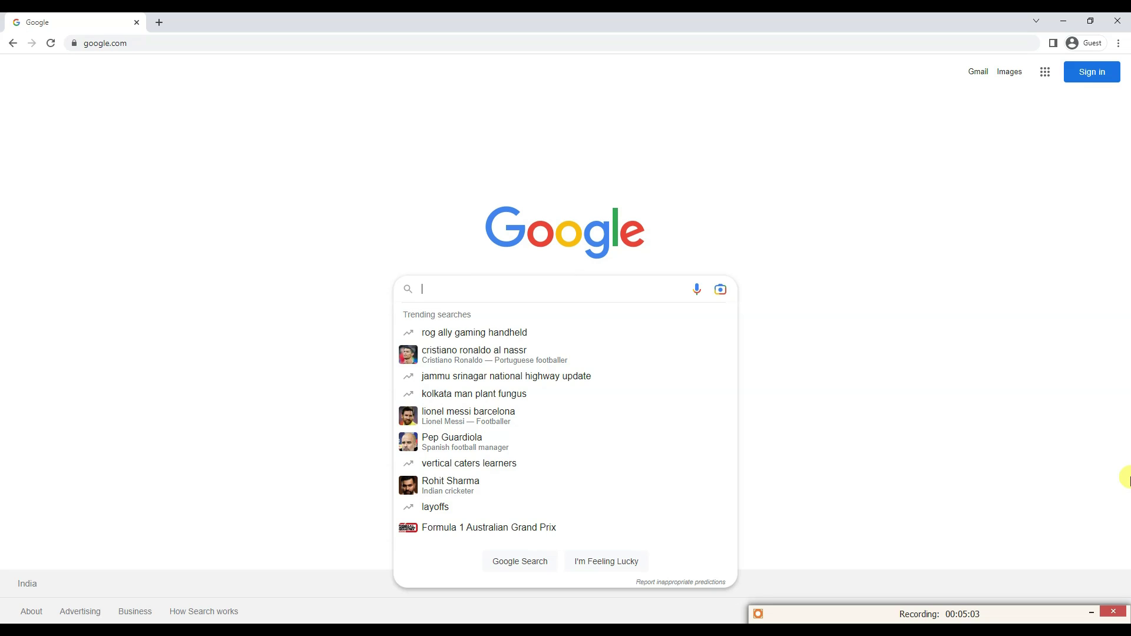
{"action": "type", "text": "chat "}
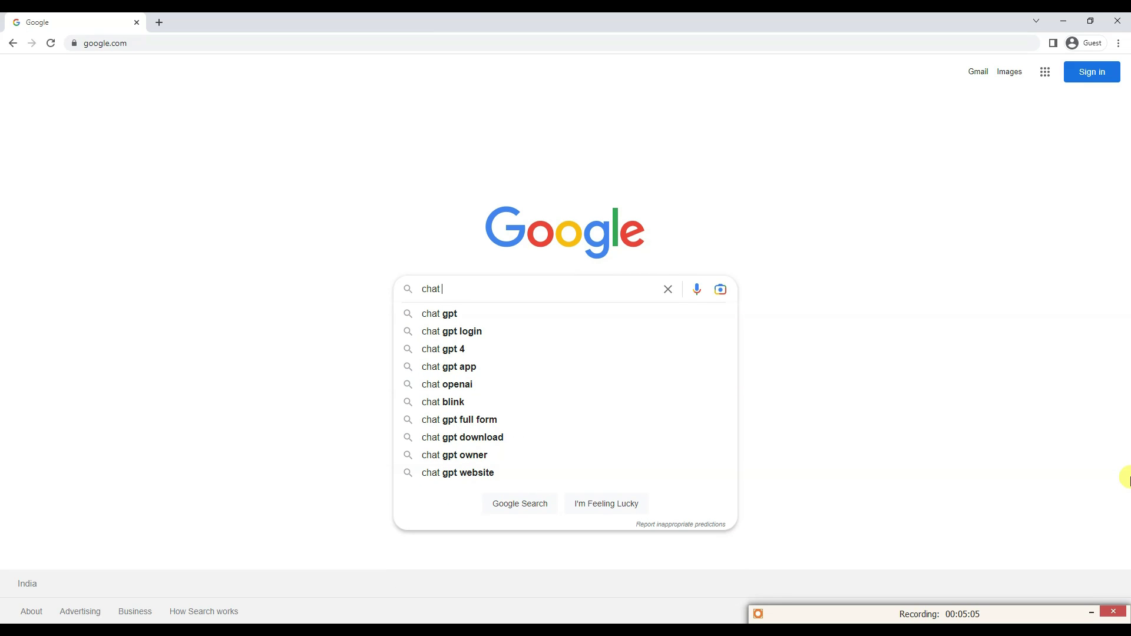
{"action": "type", "text": "gpt "}
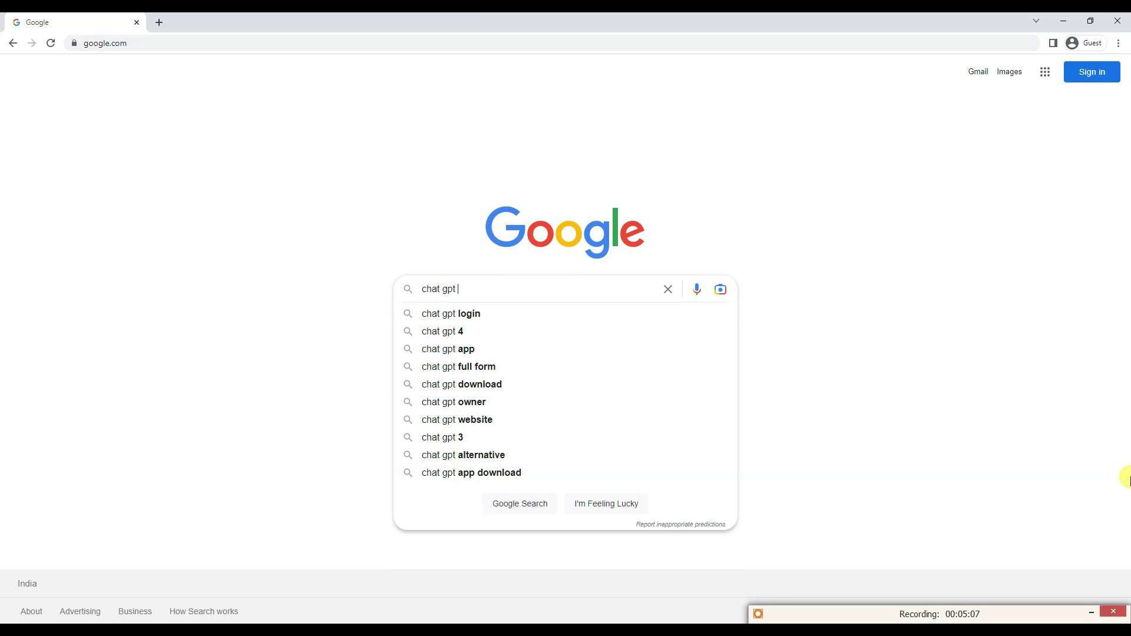
{"action": "type", "text": "kya h"}
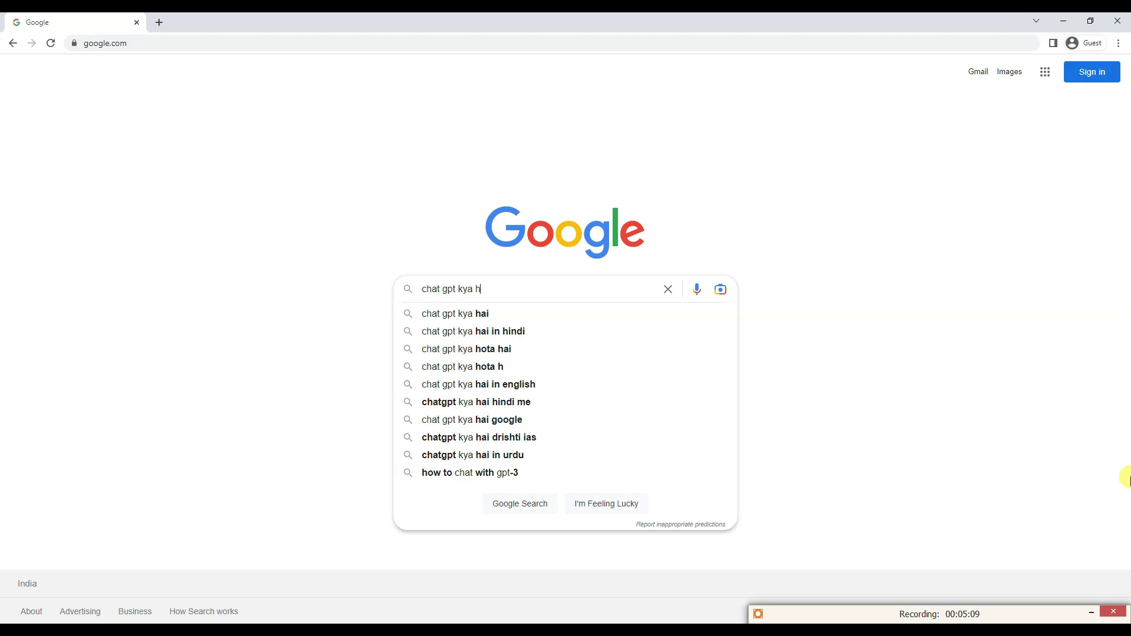
{"action": "type", "text": "ai"}
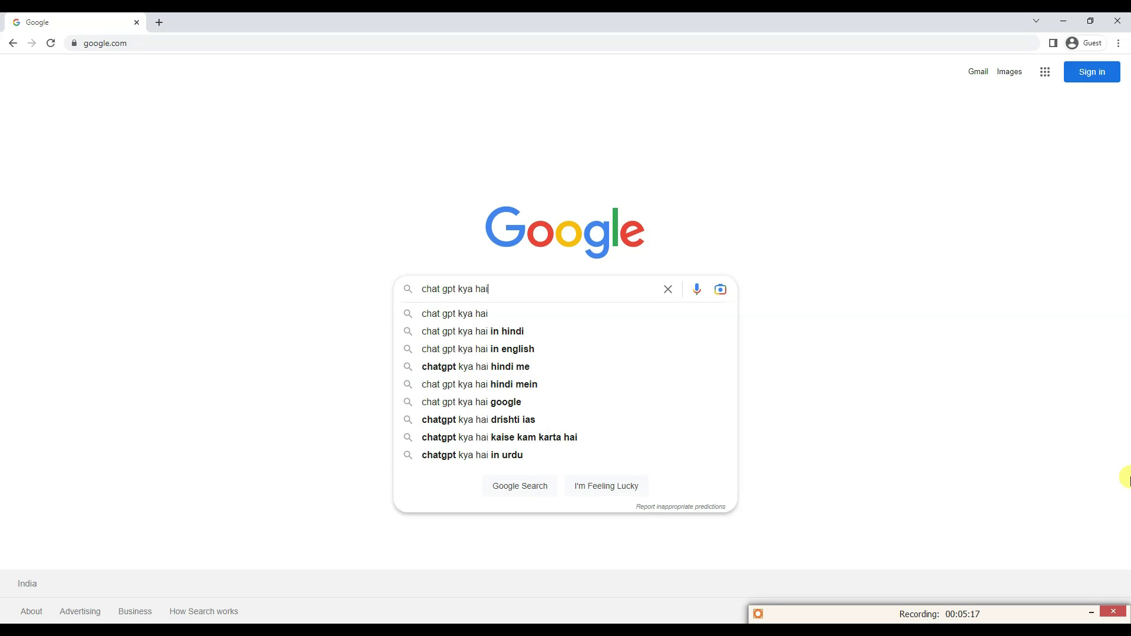
{"action": "left_click_drag", "start_coordinate": [489, 289], "coordinate": [443, 288]}
{"action": "key", "text": "Return"}
{"action": "left_click", "coordinate": [268, 83]}
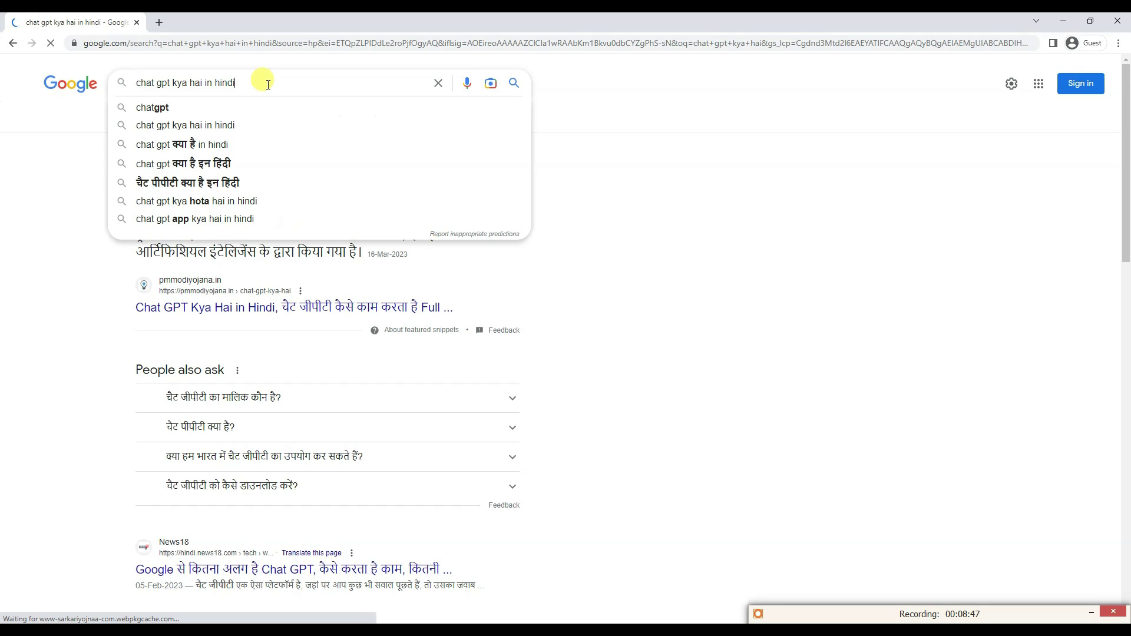
{"action": "triple_click", "coordinate": [268, 84]}
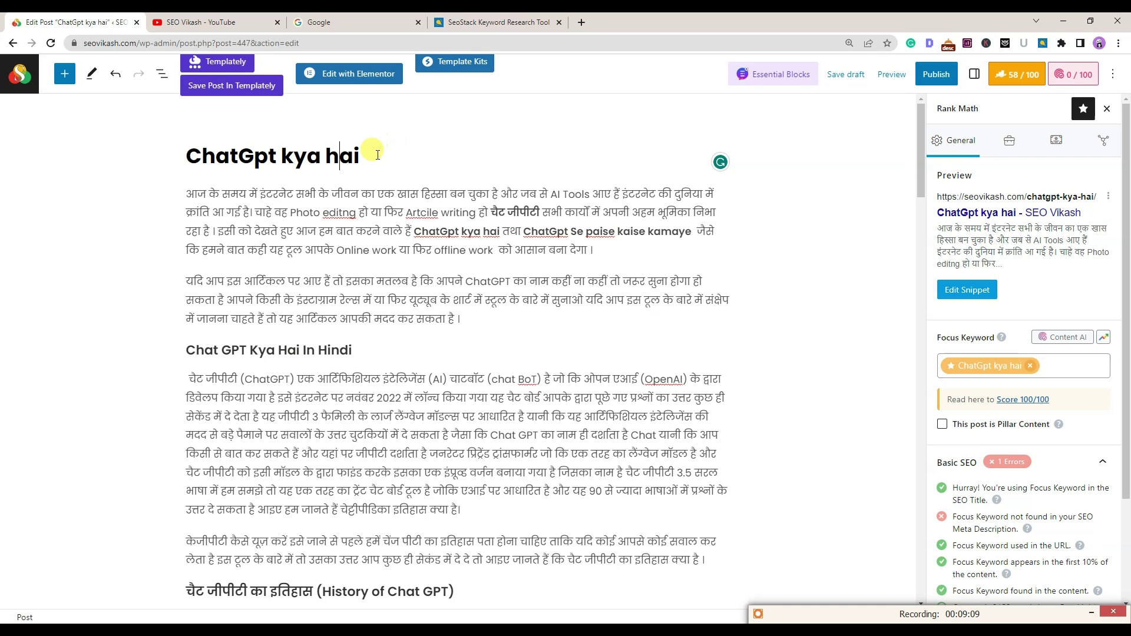
Compare the WordPress post's title and its "Chat GPT Kya Hai In Hindi" heading with the Google search query
{"action": "left_click_drag", "start_coordinate": [360, 157], "coordinate": [195, 154]}
{"action": "left_click_drag", "start_coordinate": [186, 350], "coordinate": [348, 353]}
{"action": "left_click", "coordinate": [358, 352]}
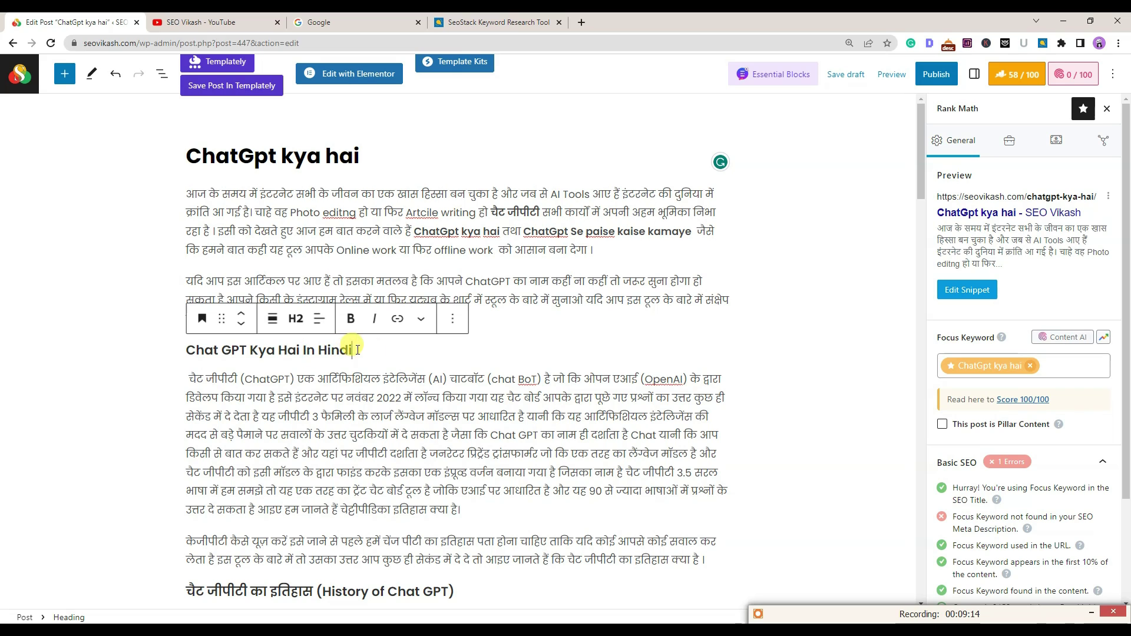
{"action": "key", "text": "alt+Tab"}
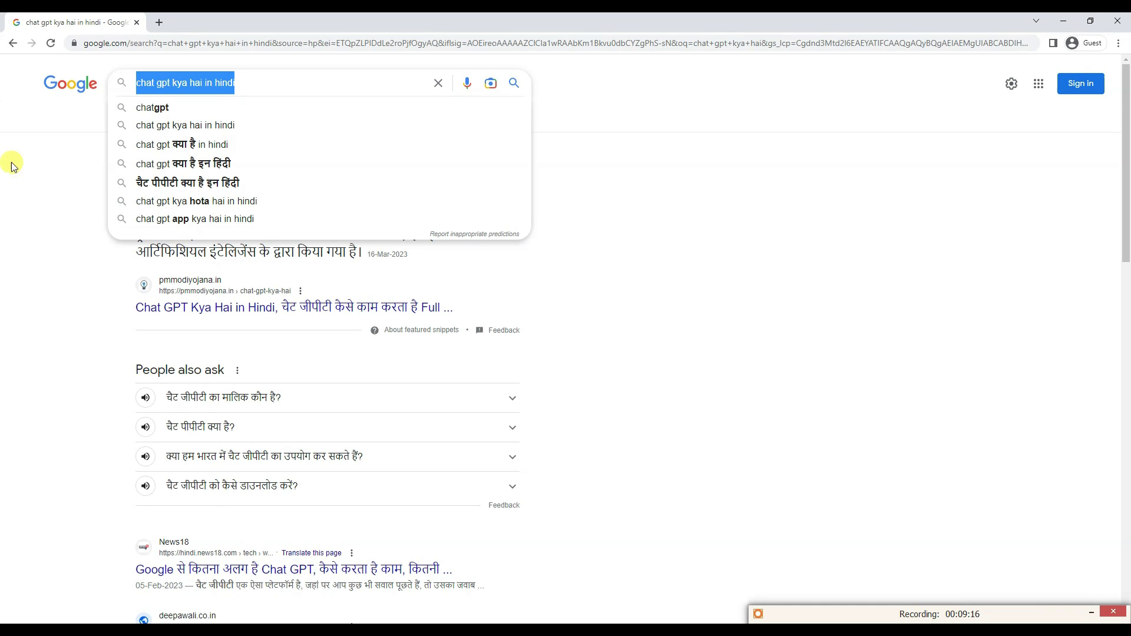
{"action": "left_click", "coordinate": [271, 80]}
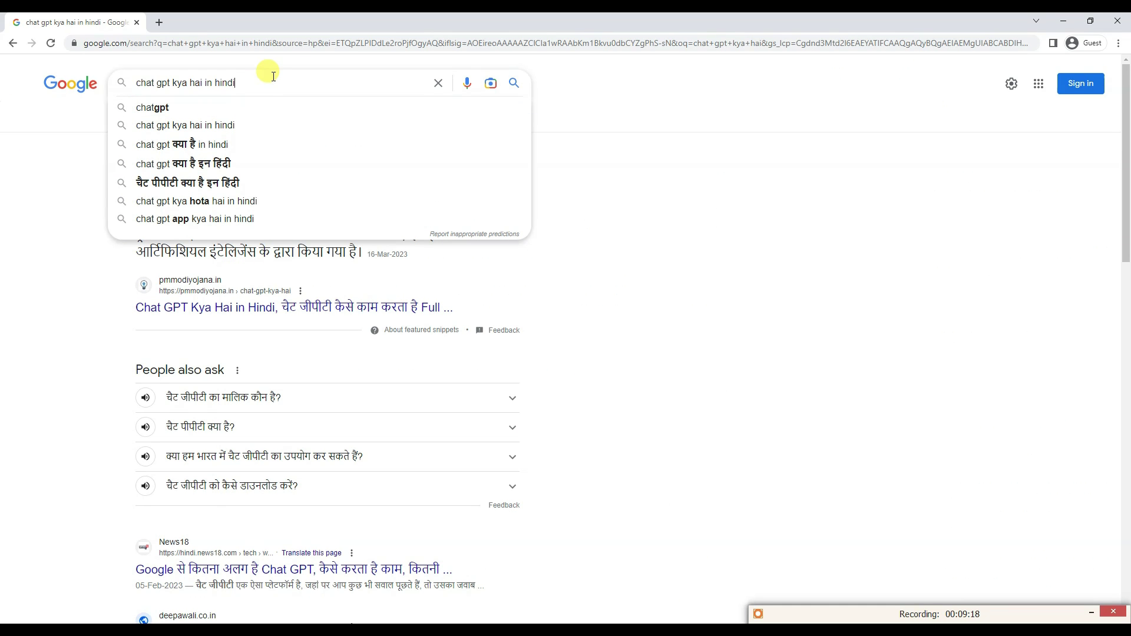
{"action": "key", "text": "alt+Tab"}
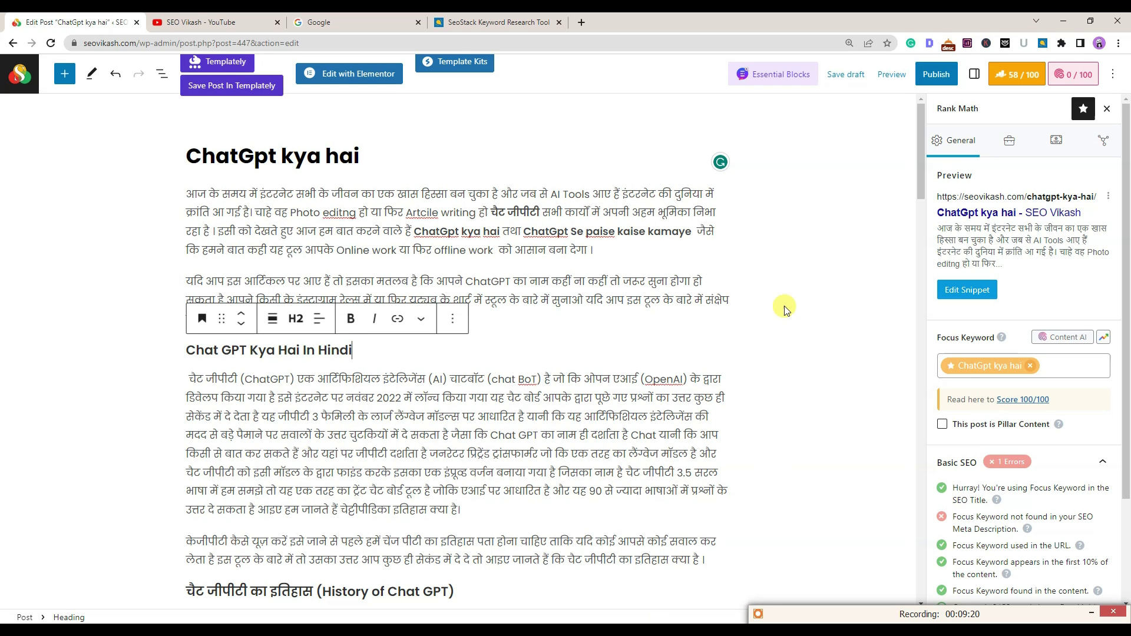
{"action": "left_click", "coordinate": [828, 313]}
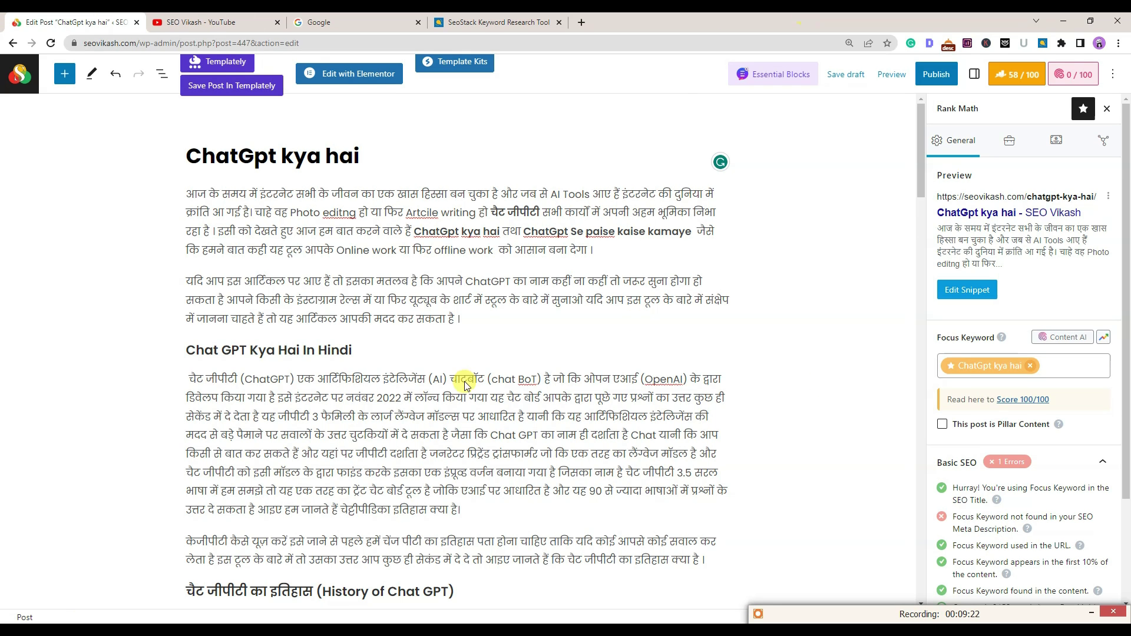
{"action": "left_click", "coordinate": [386, 349]}
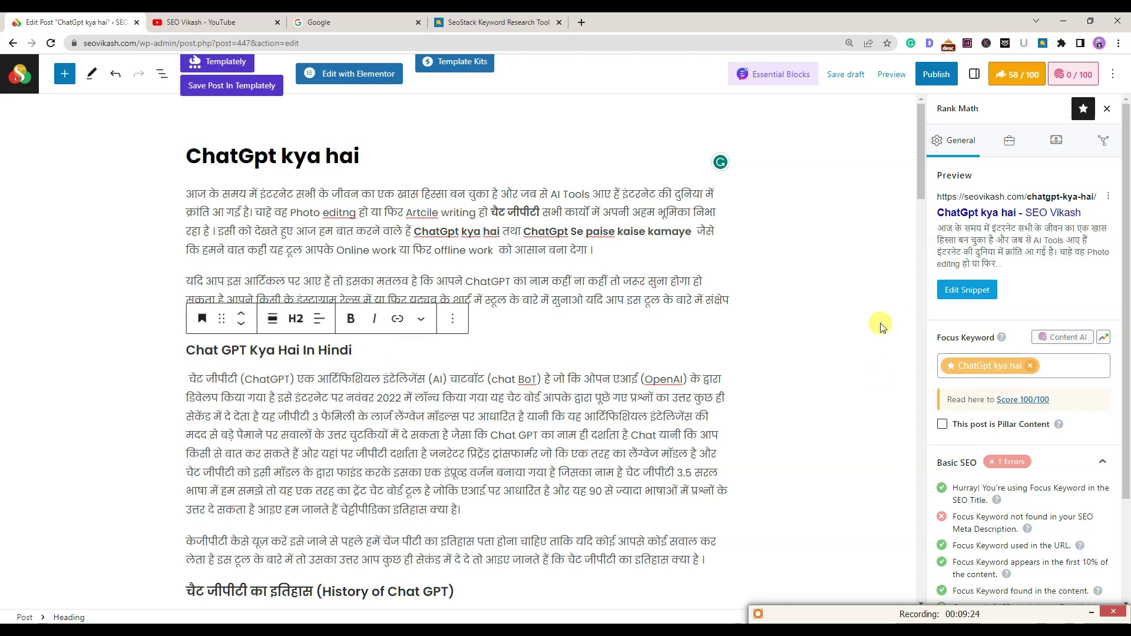
{"action": "left_click", "coordinate": [801, 289]}
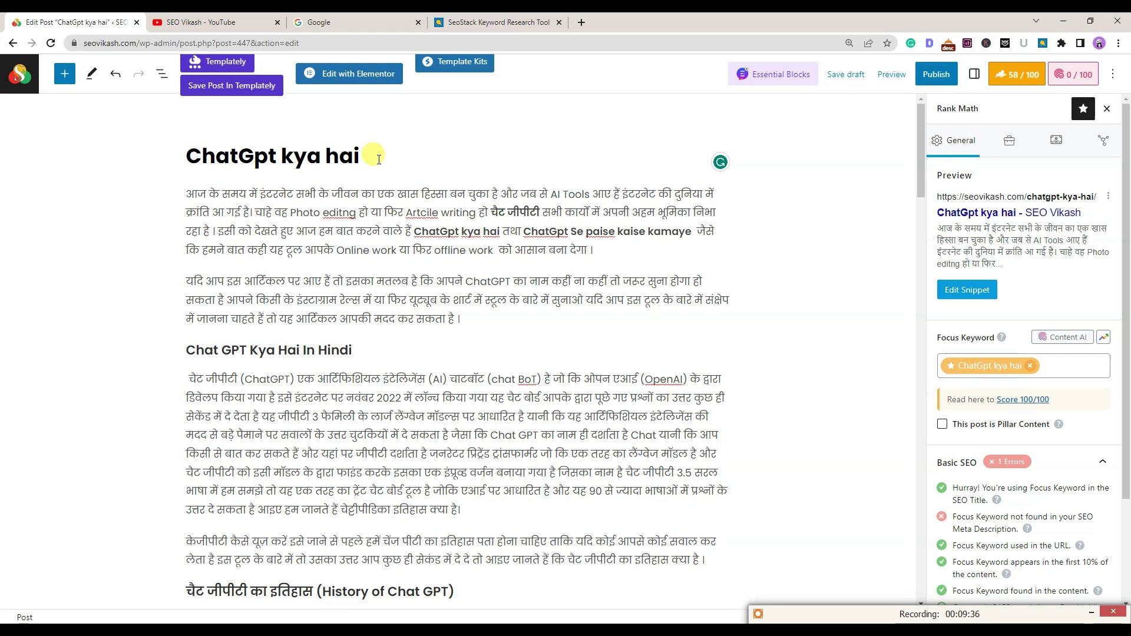
Search Google for the history heading's topic using the suggested query "chat gpt ka itihas"
{"action": "scroll", "coordinate": [365, 342], "scroll_direction": "down", "scroll_amount": 3}
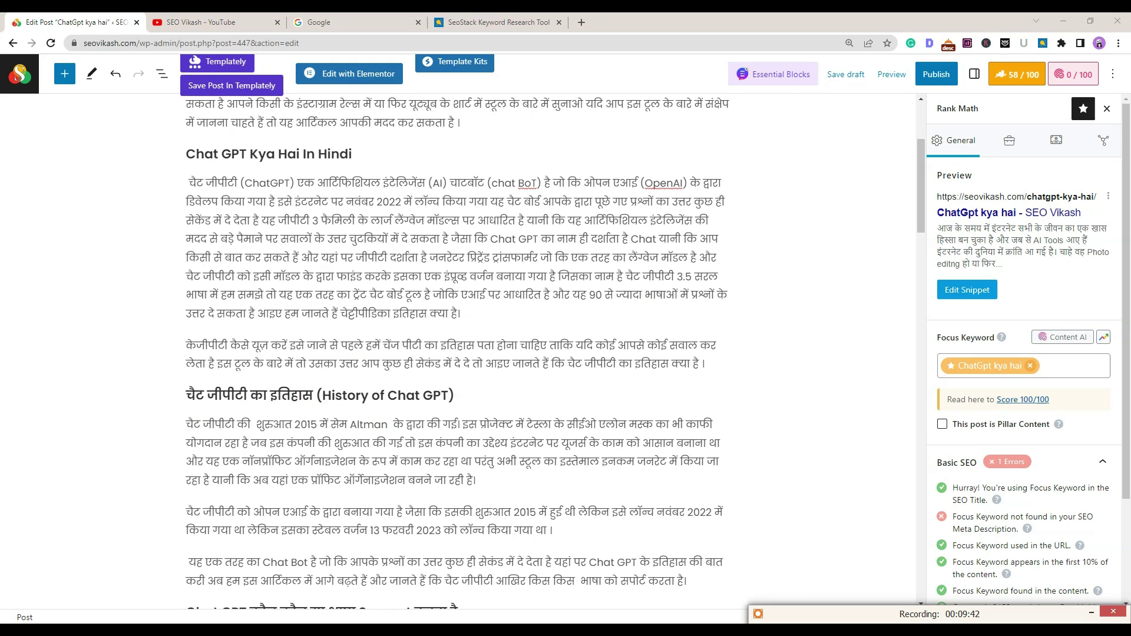
{"action": "key", "text": "alt+Tab"}
{"action": "key", "text": "BackSpace"}
{"action": "key", "text": "BackSpace"}
{"action": "key", "text": "BackSpace"}
{"action": "key", "text": "BackSpace"}
{"action": "key", "text": "BackSpace"}
{"action": "key", "text": "BackSpace"}
{"action": "key", "text": "BackSpace"}
{"action": "key", "text": "BackSpace"}
{"action": "key", "text": "BackSpace"}
{"action": "key", "text": "BackSpace"}
{"action": "key", "text": "BackSpace"}
{"action": "key", "text": "BackSpace"}
{"action": "key", "text": "BackSpace"}
{"action": "key", "text": "BackSpace"}
{"action": "key", "text": "BackSpace"}
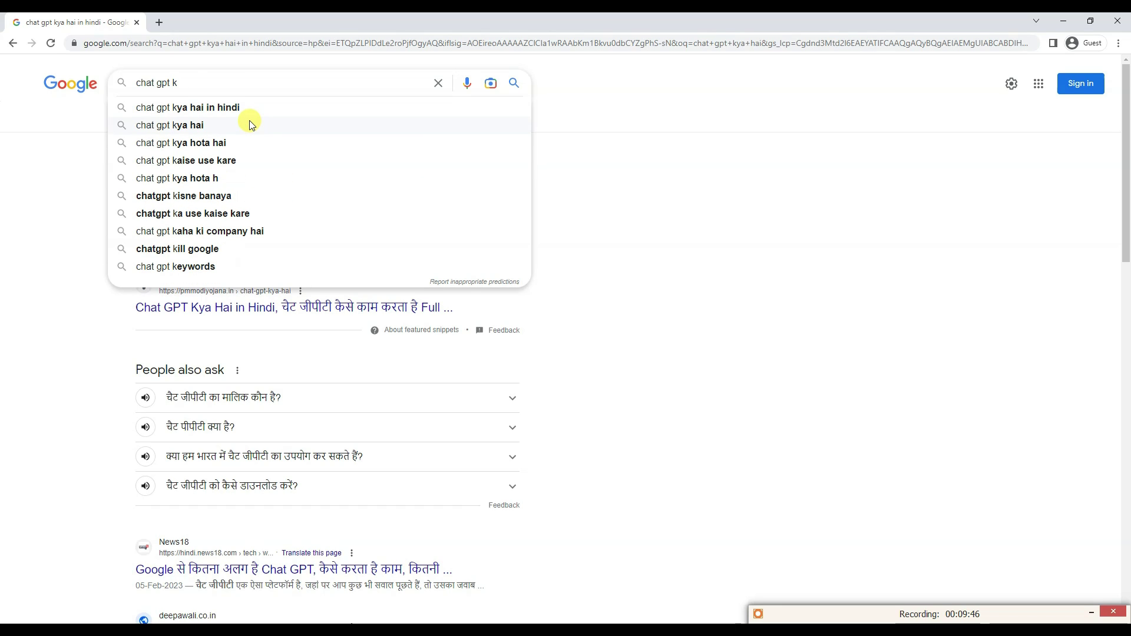
{"action": "type", "text": "a"}
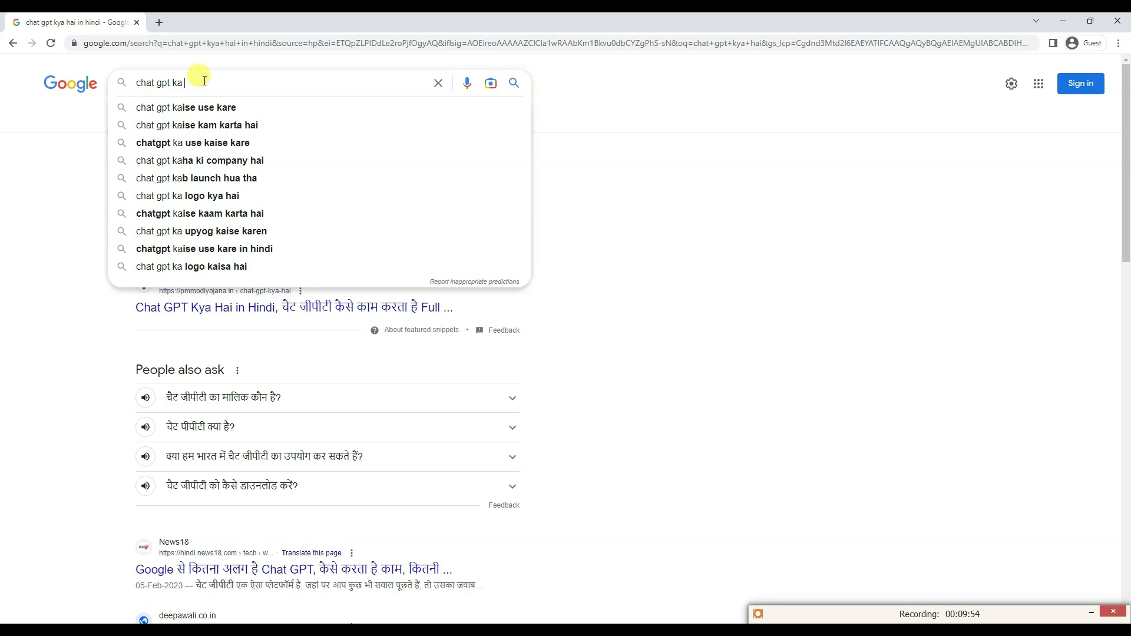
{"action": "type", "text": "i"}
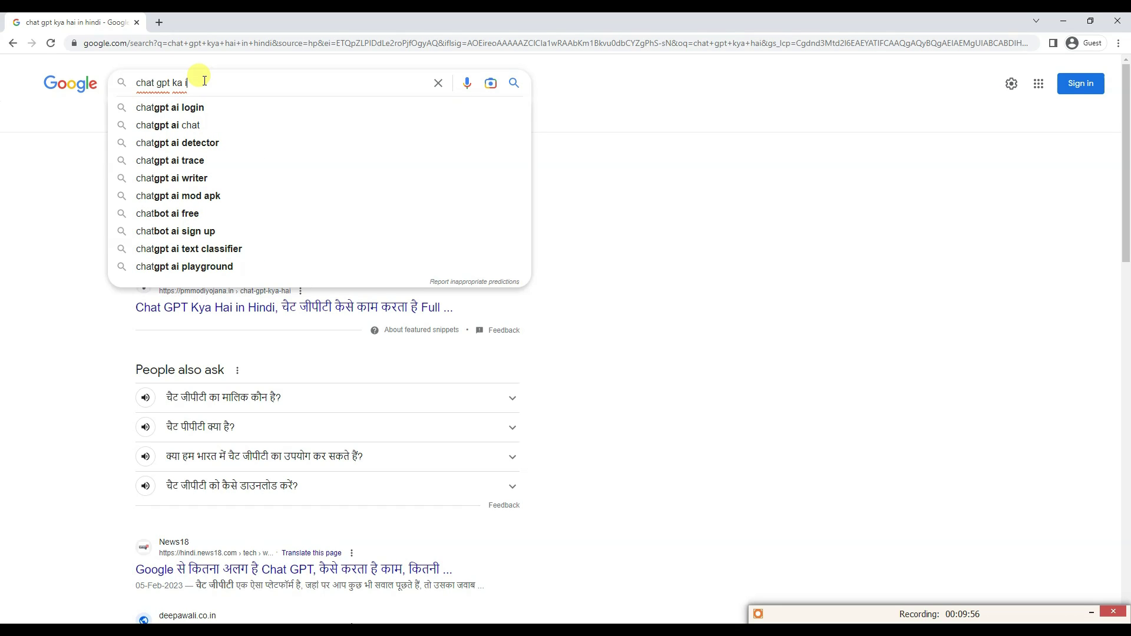
{"action": "type", "text": "t"}
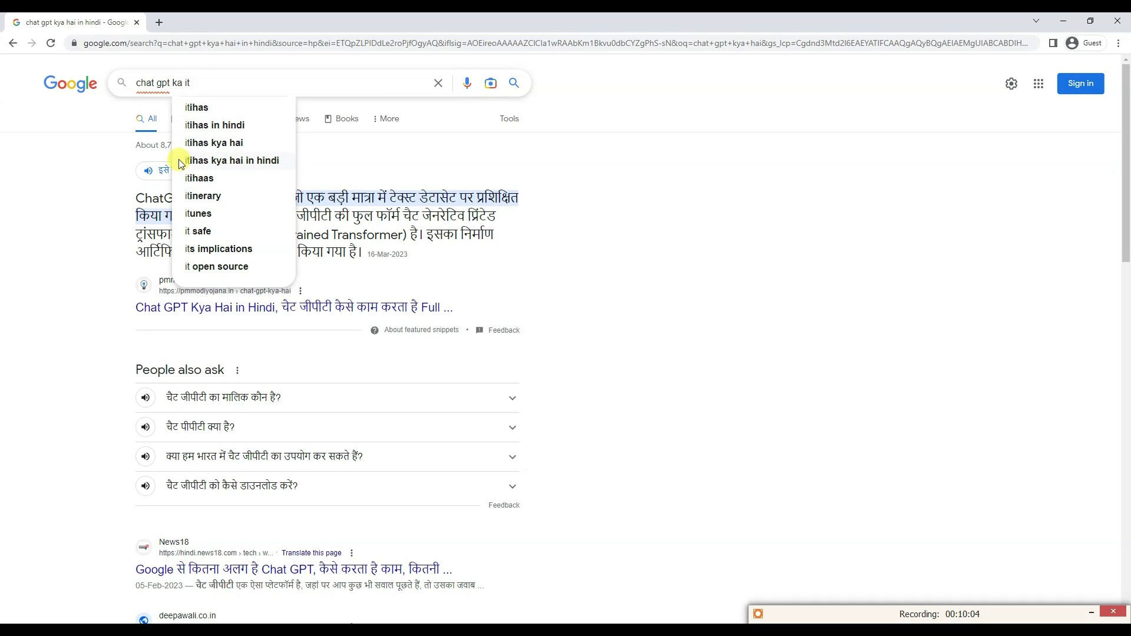
{"action": "left_click", "coordinate": [218, 107]}
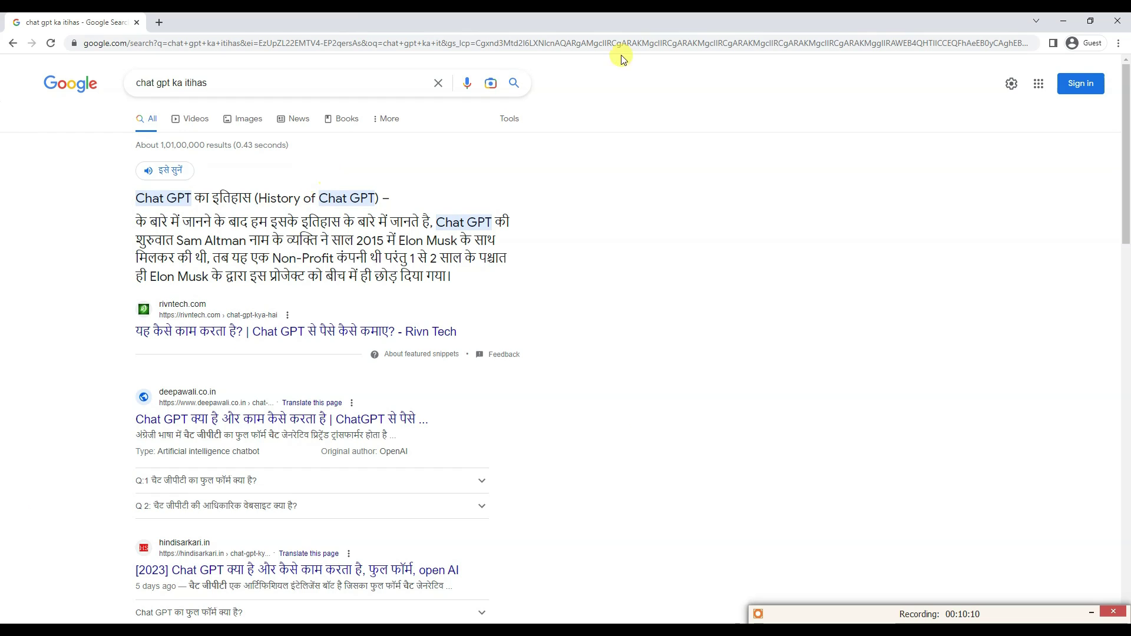
Copy the Google query "chat gpt ka itihas" and replace the post's "History of Chat GPT" heading with it
{"action": "left_click", "coordinate": [215, 82]}
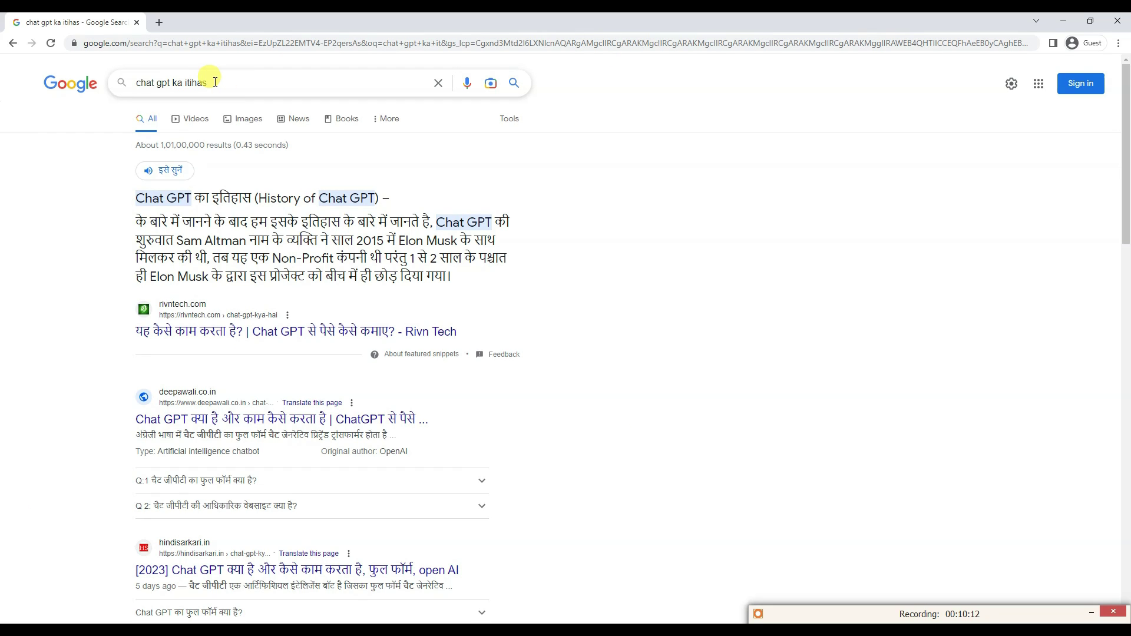
{"action": "key", "text": "ctrl+a"}
{"action": "key", "text": "ctrl+c"}
{"action": "key", "text": "alt+Tab"}
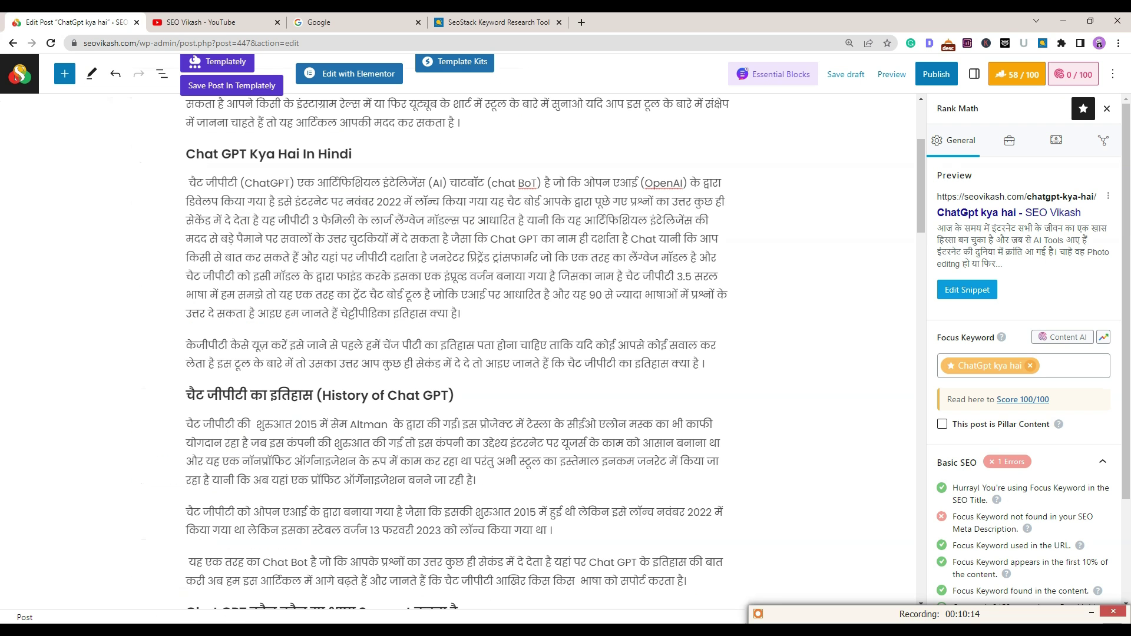
{"action": "triple_click", "coordinate": [281, 389]}
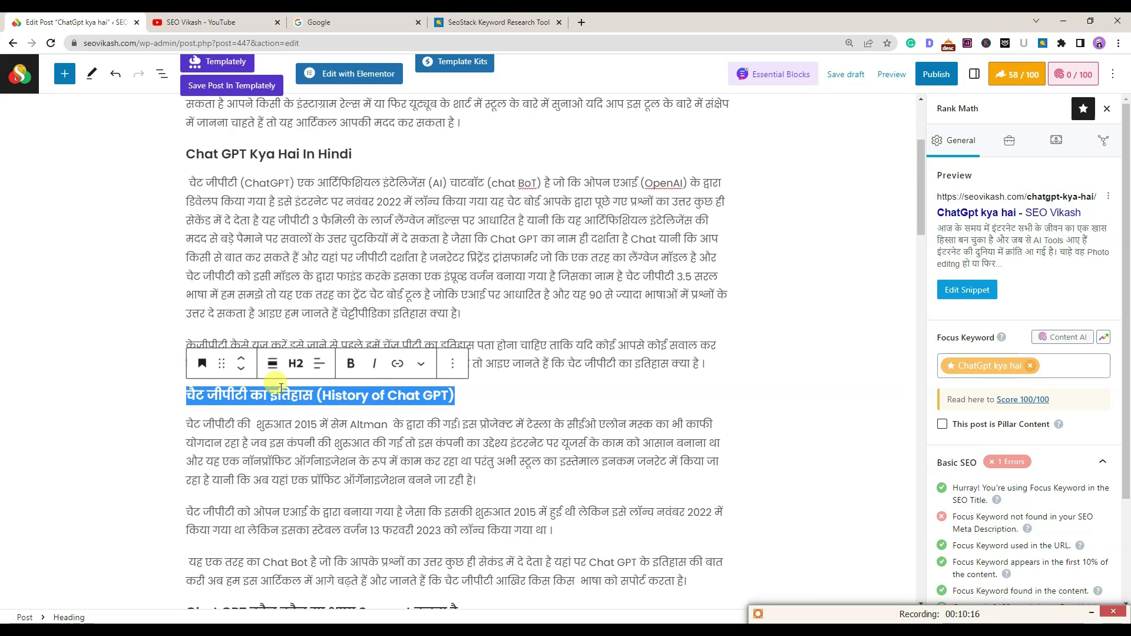
{"action": "key", "text": "ctrl+v"}
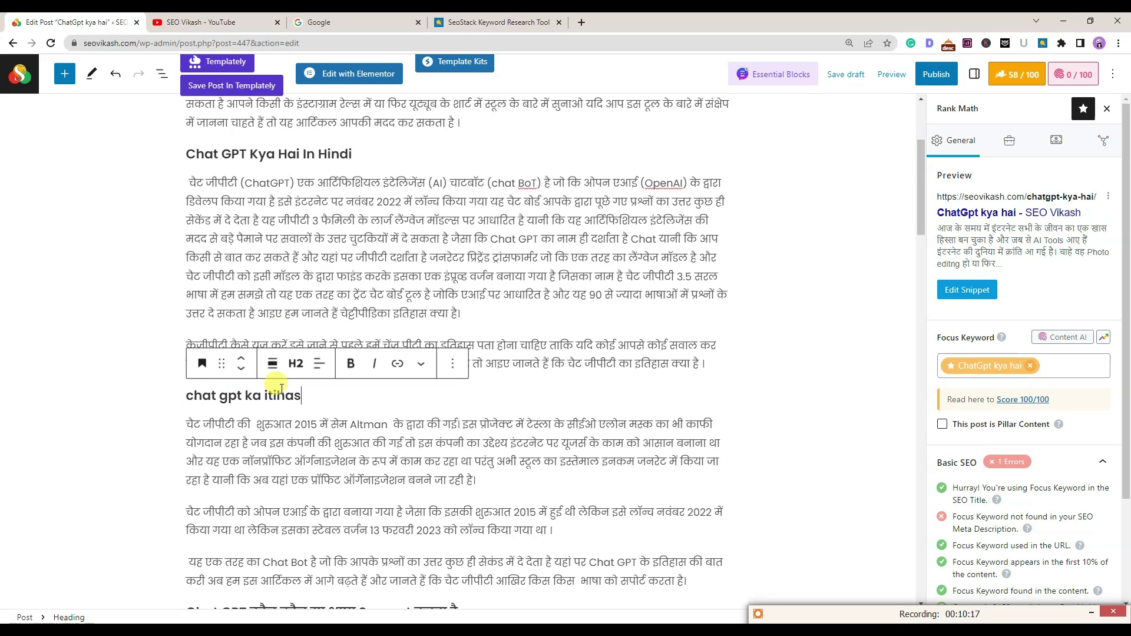
Capitalize the first letter of the history heading so it reads "Chat gpt ka itihas"
{"action": "left_click", "coordinate": [195, 399]}
{"action": "key", "text": "BackSpace"}
{"action": "type", "text": "C"}
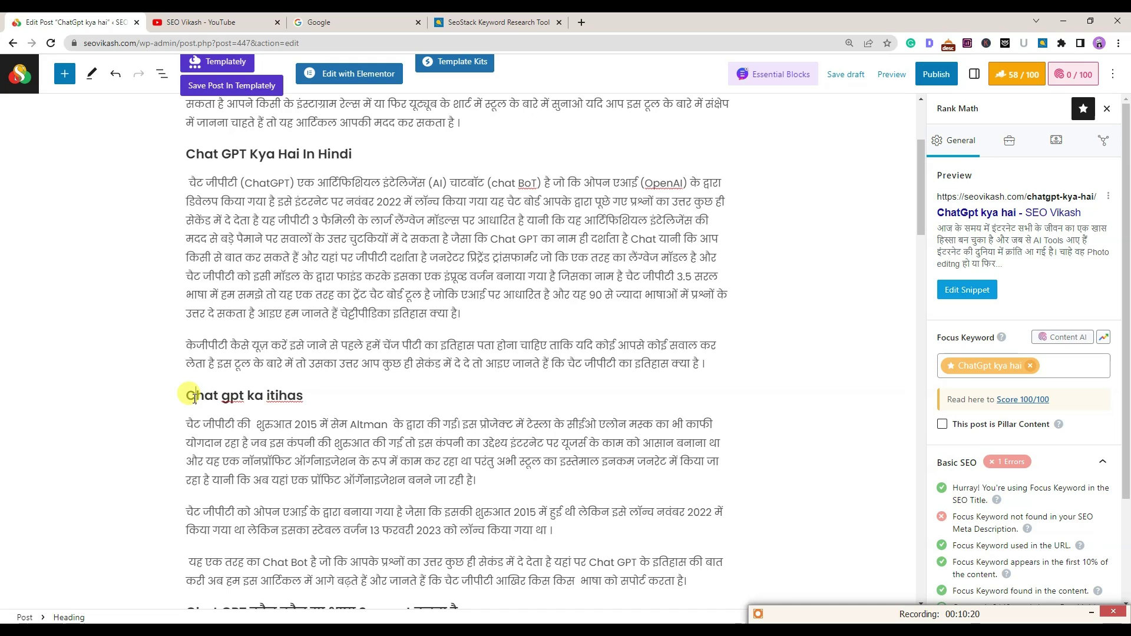
{"action": "scroll", "coordinate": [480, 306], "scroll_direction": "up", "scroll_amount": 3}
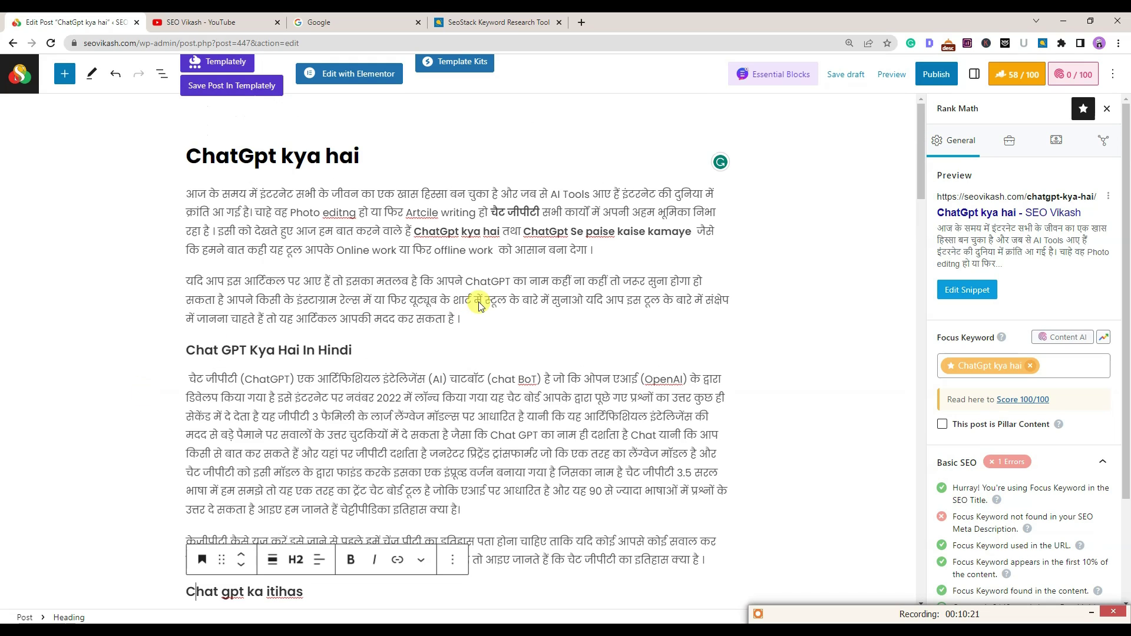
Search Google for "chat gpt konsa bhasa support karta hai" and accept the corrected query "chatgpt konsa bhasha support karta hai"
{"action": "left_click", "coordinate": [387, 149]}
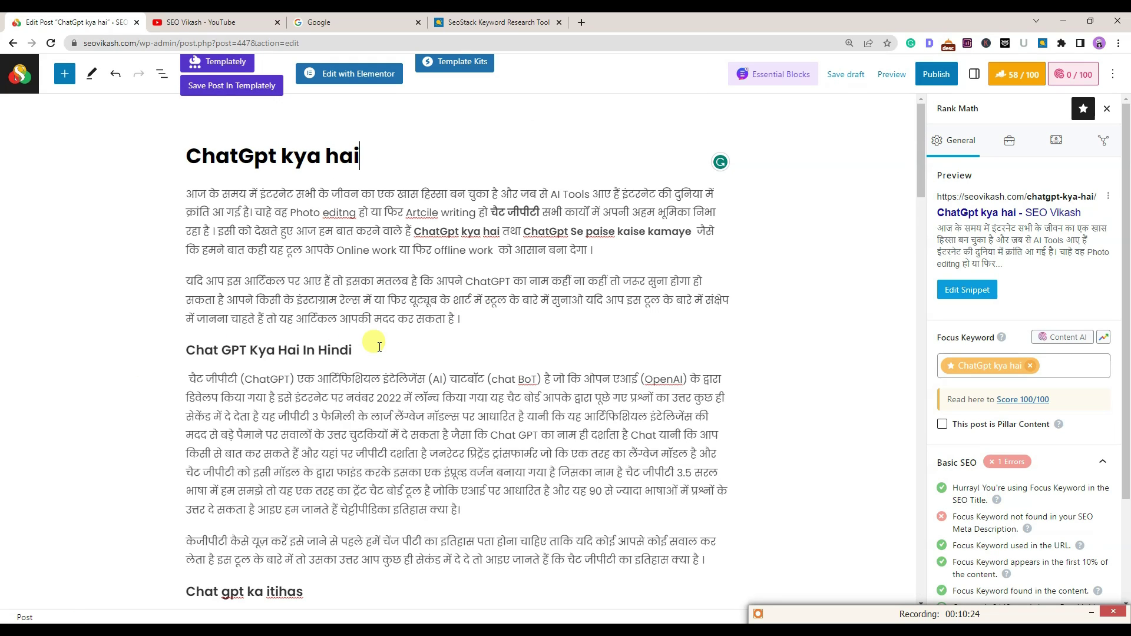
{"action": "scroll", "coordinate": [362, 353], "scroll_direction": "down", "scroll_amount": 3}
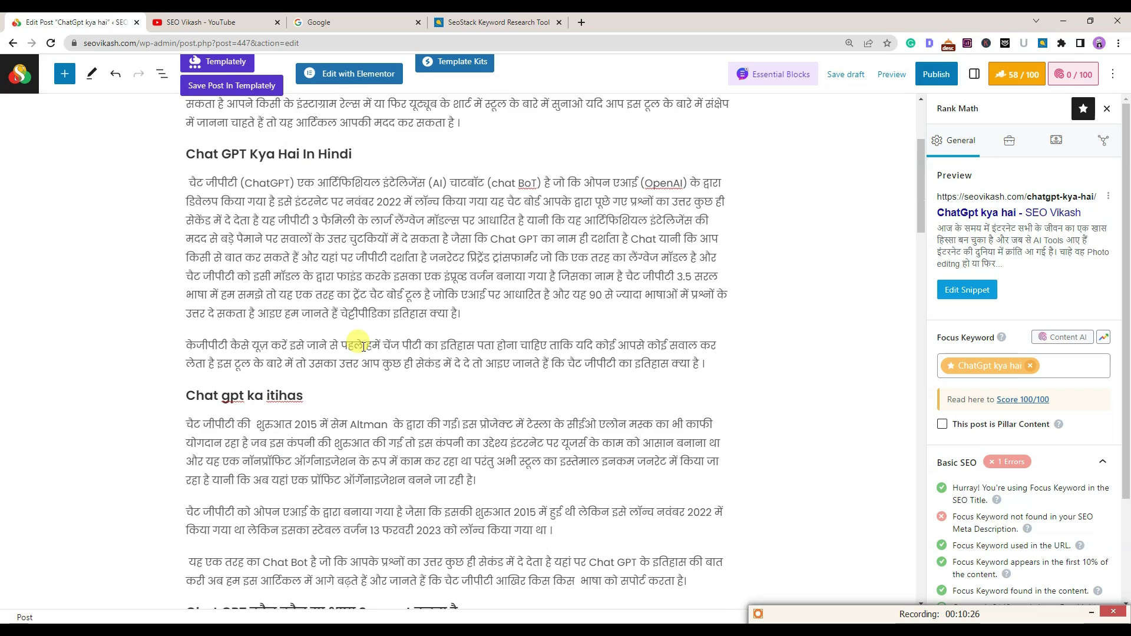
{"action": "scroll", "coordinate": [312, 407], "scroll_direction": "down", "scroll_amount": 3}
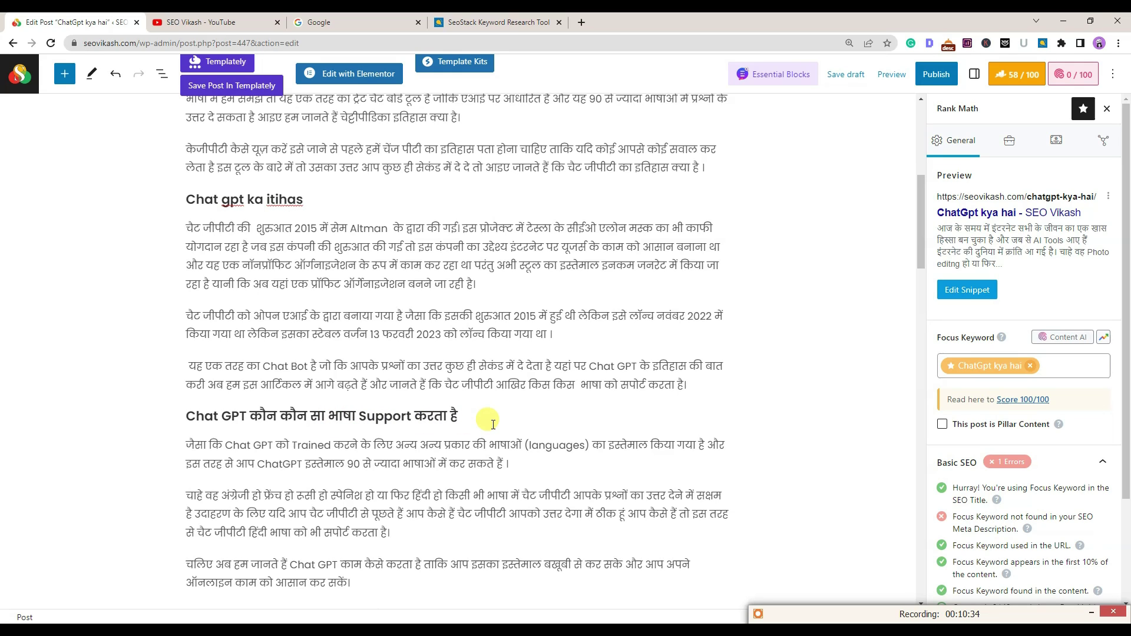
{"action": "key", "text": "alt+Tab"}
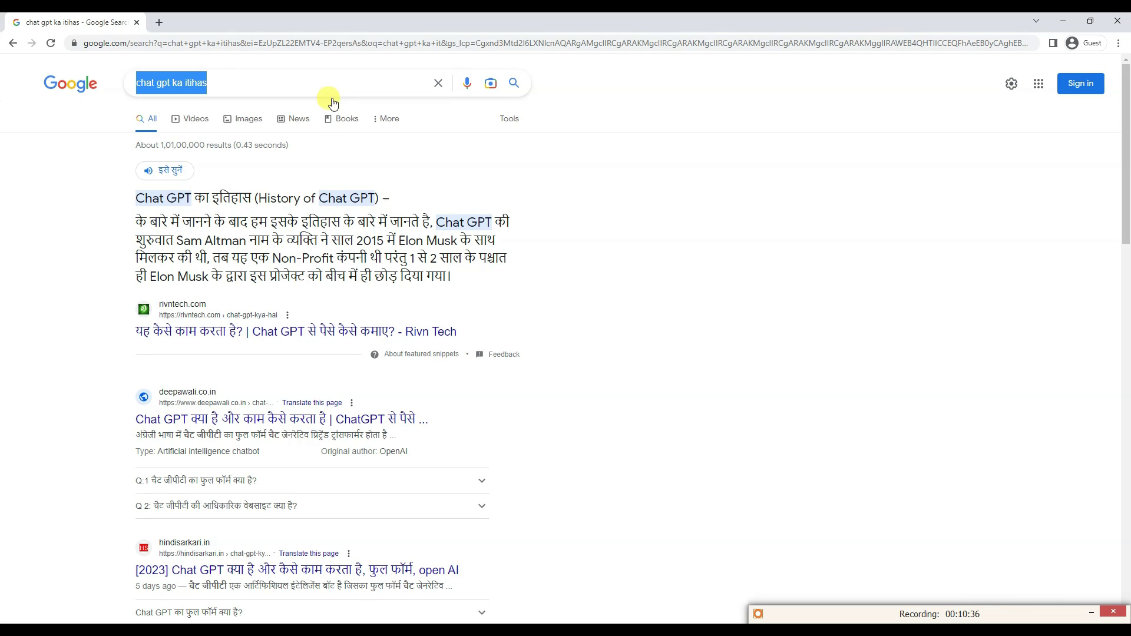
{"action": "type", "text": "chat"}
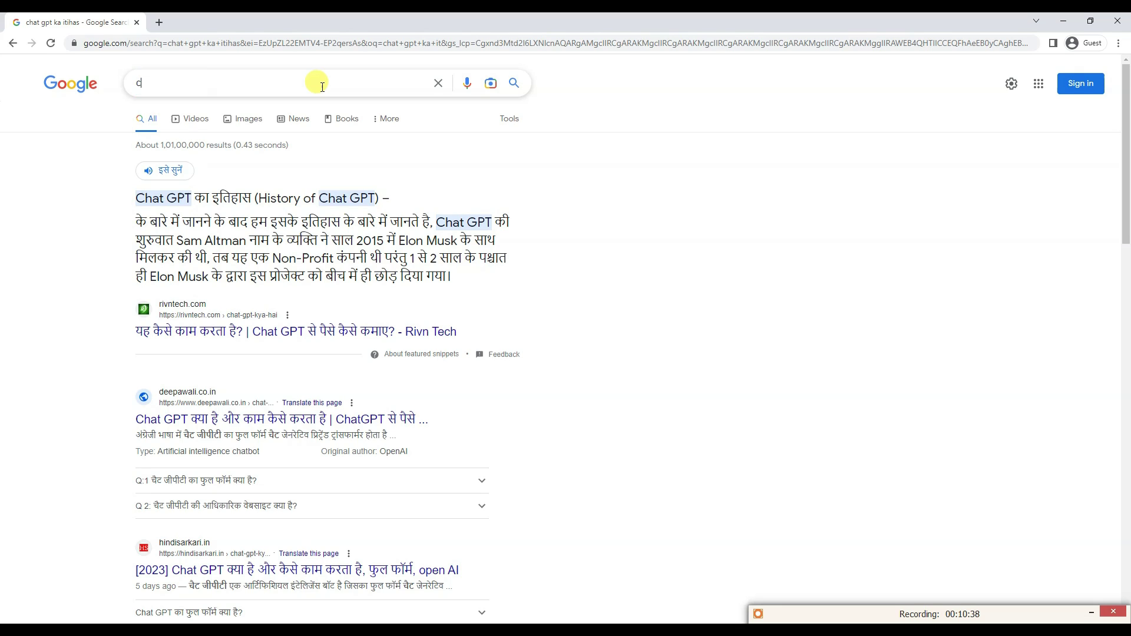
{"action": "type", "text": "gpt ko"}
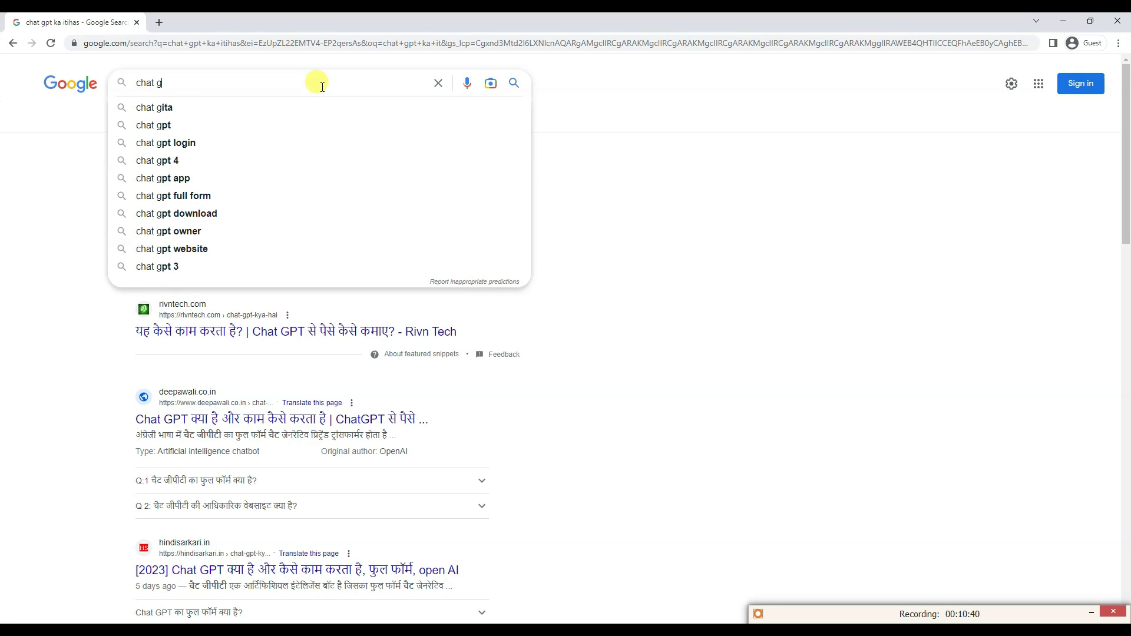
{"action": "type", "text": "nsa bhasa support karta hai"}
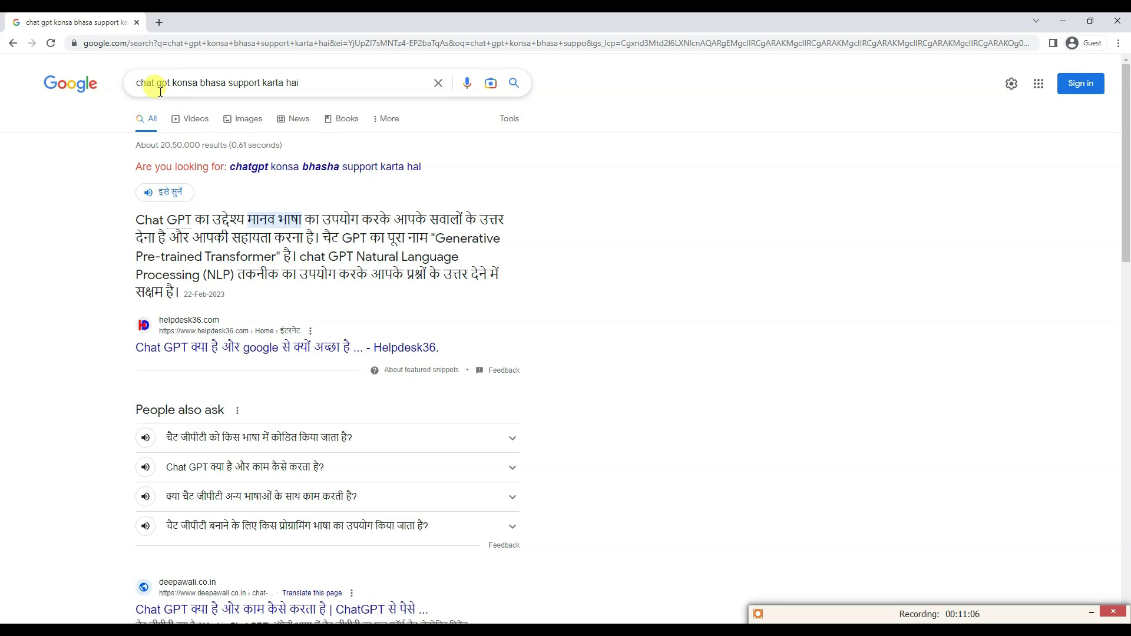
{"action": "left_click", "coordinate": [380, 167]}
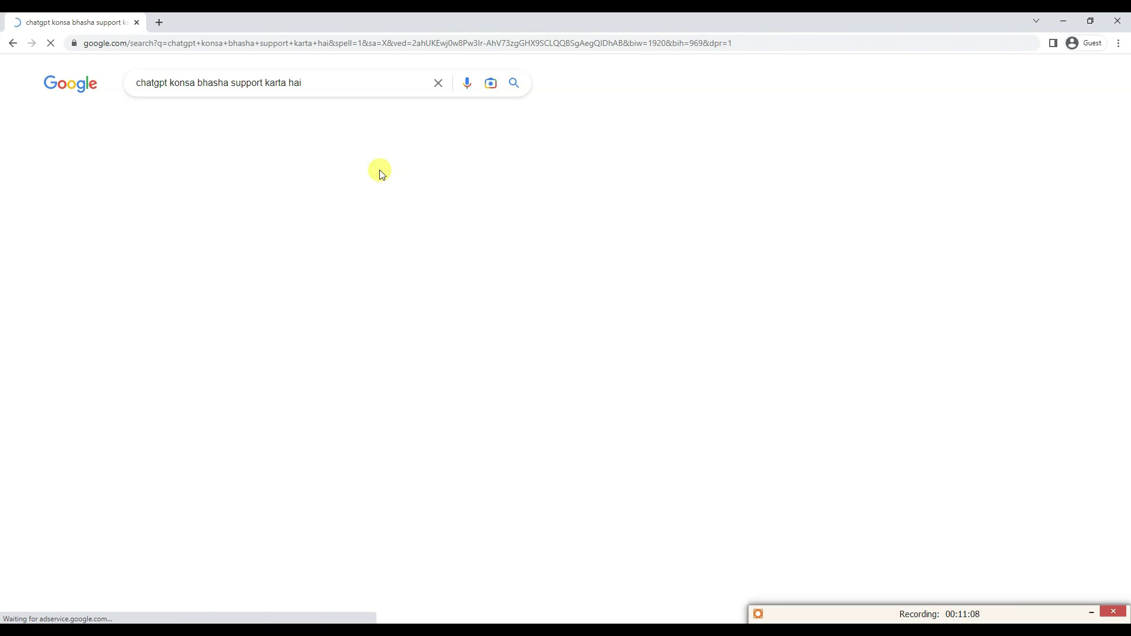
Copy the Google query "chatgpt konsa bhasha support karta hai" and replace the post's language-support heading with it
{"action": "left_click", "coordinate": [324, 83]}
{"action": "triple_click", "coordinate": [327, 83]}
{"action": "key", "text": "ctrl+c"}
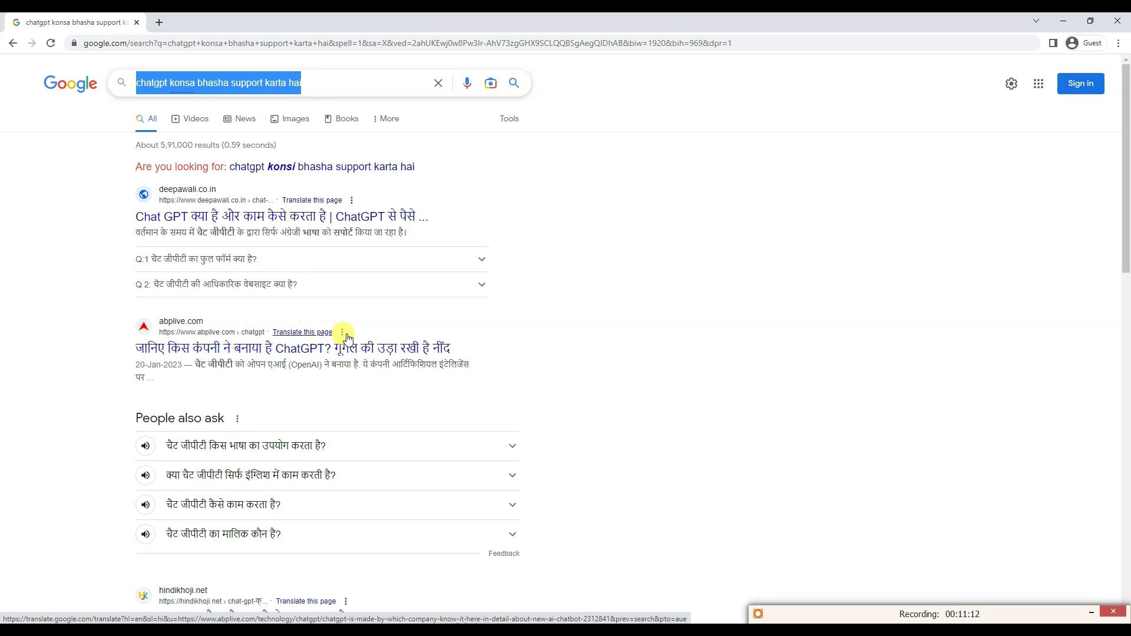
{"action": "left_click", "coordinate": [646, 619]}
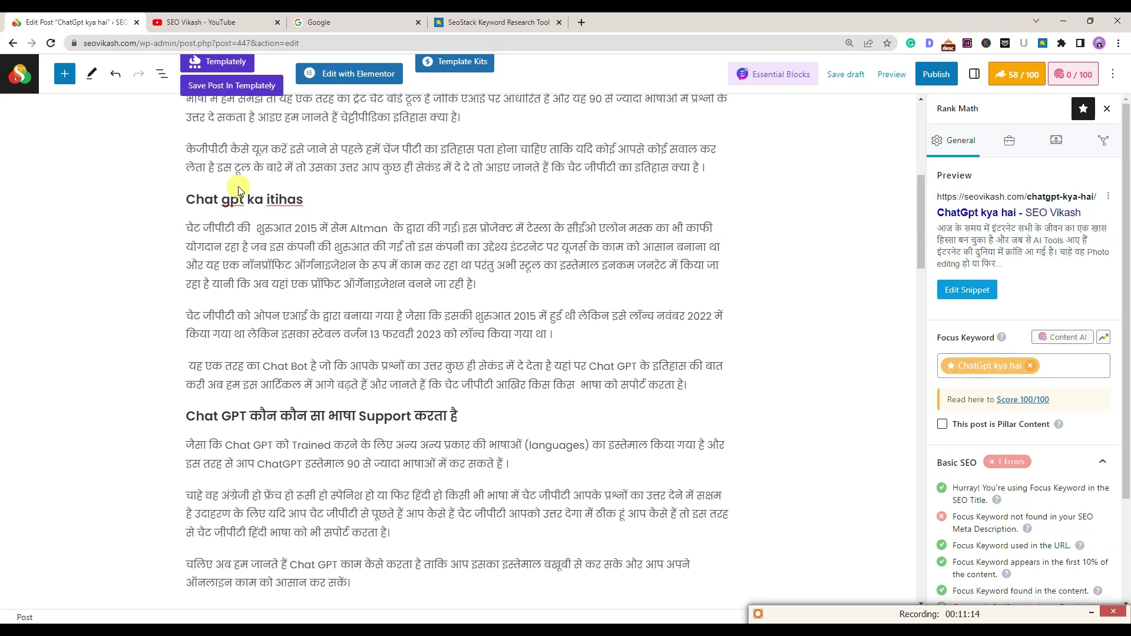
{"action": "triple_click", "coordinate": [318, 416]}
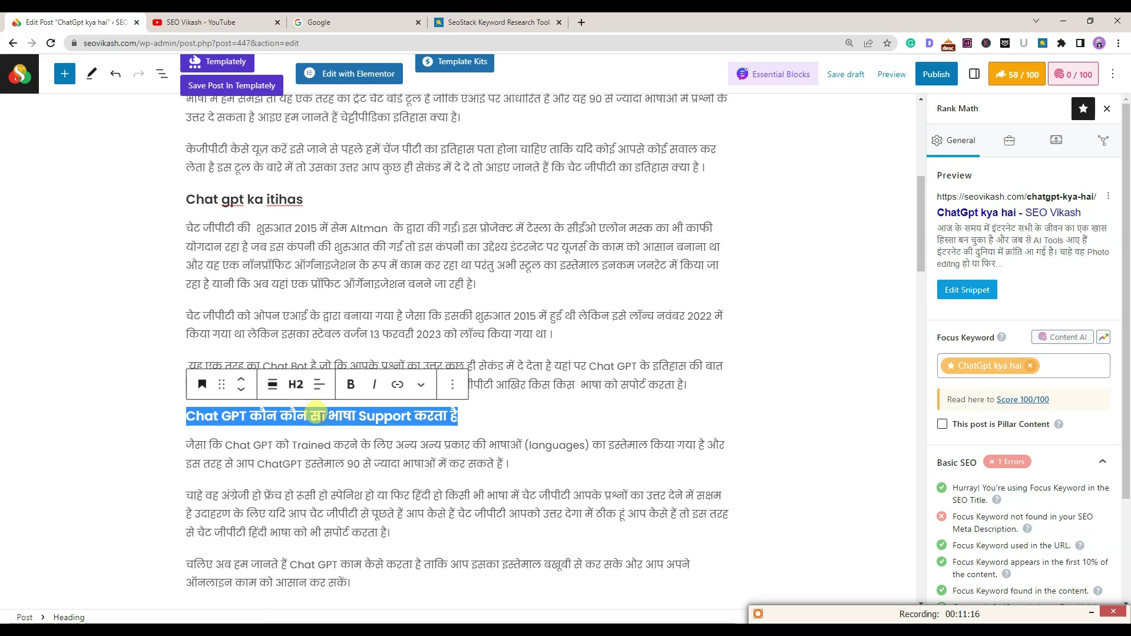
{"action": "key", "text": "ctrl+v"}
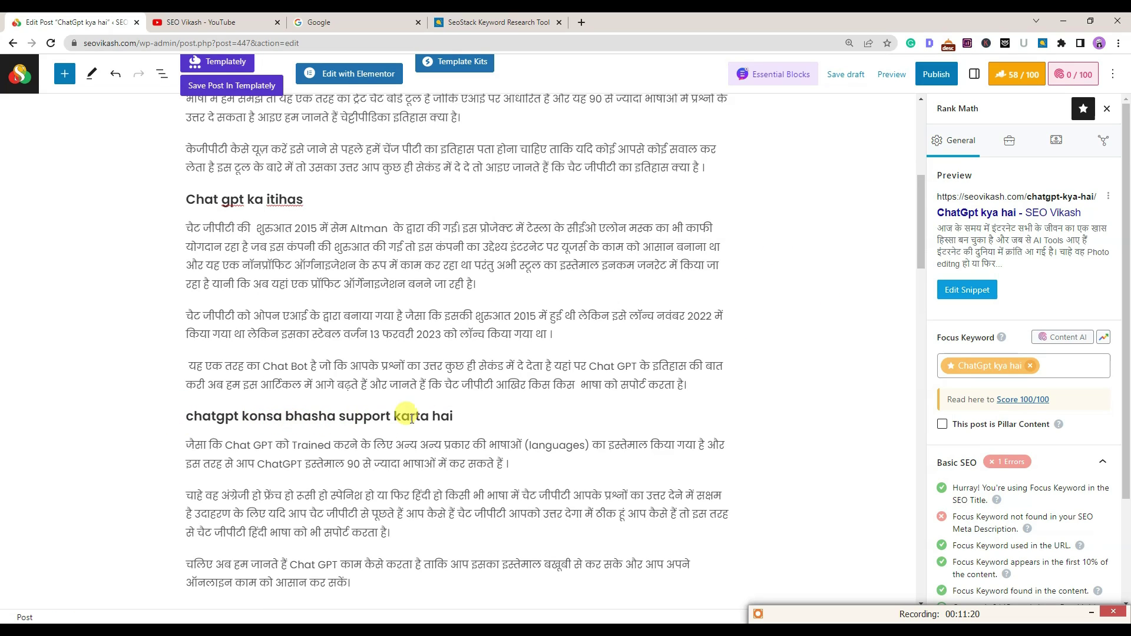
Search Google with the suggested query "chat gpt kaise use kare" and look through the post's remaining headings
{"action": "scroll", "coordinate": [547, 295], "scroll_direction": "down", "scroll_amount": 3}
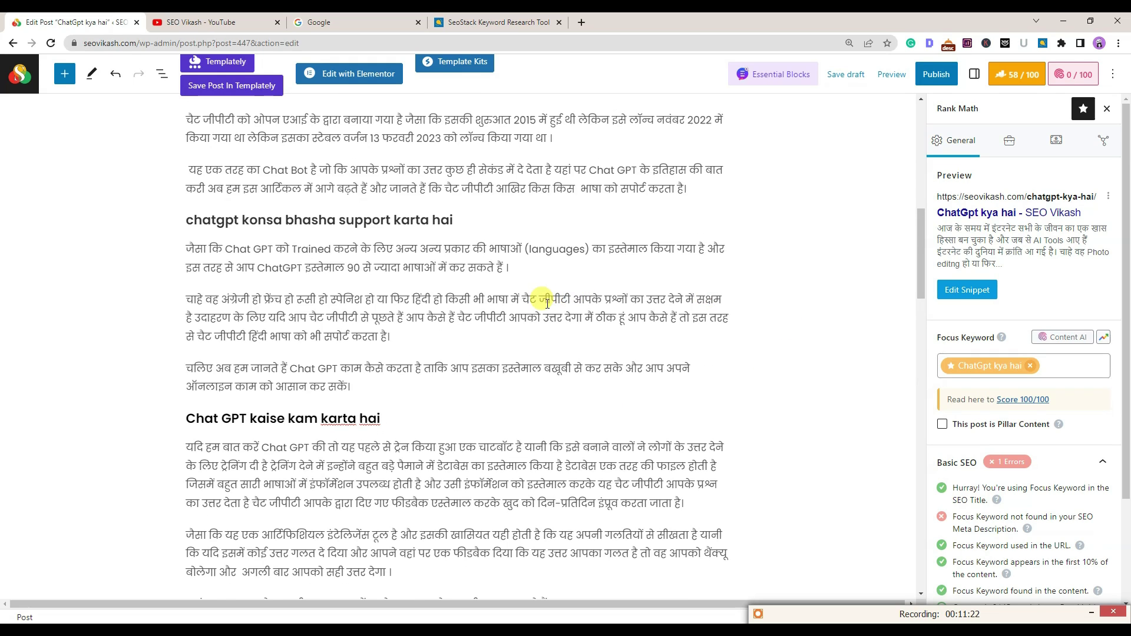
{"action": "scroll", "coordinate": [545, 298], "scroll_direction": "down", "scroll_amount": 3}
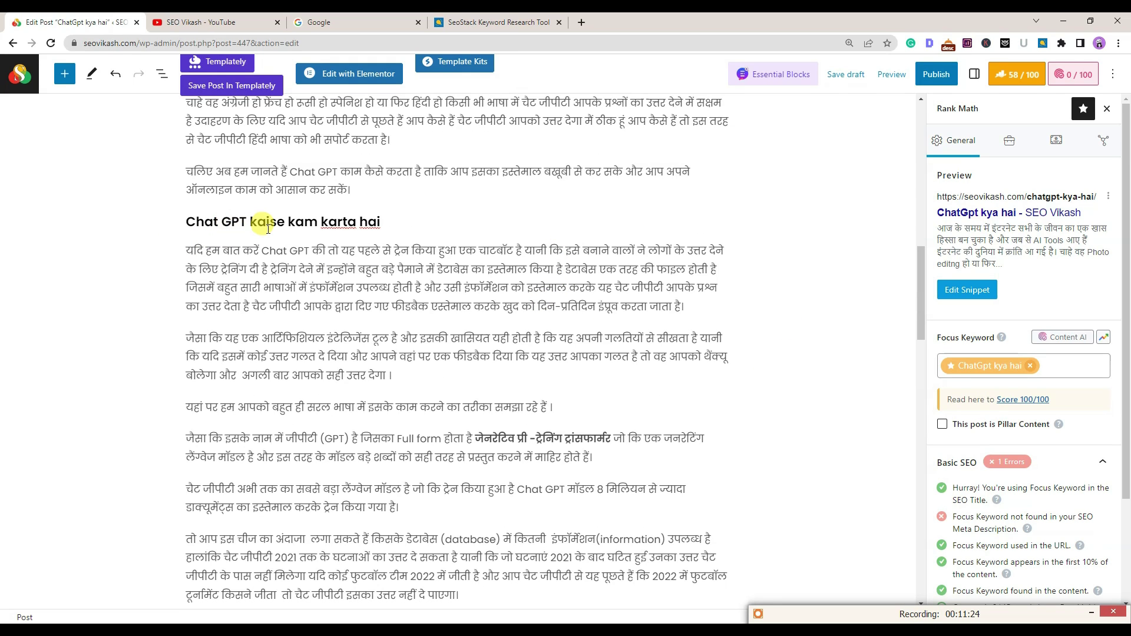
{"action": "left_click", "coordinate": [385, 228]}
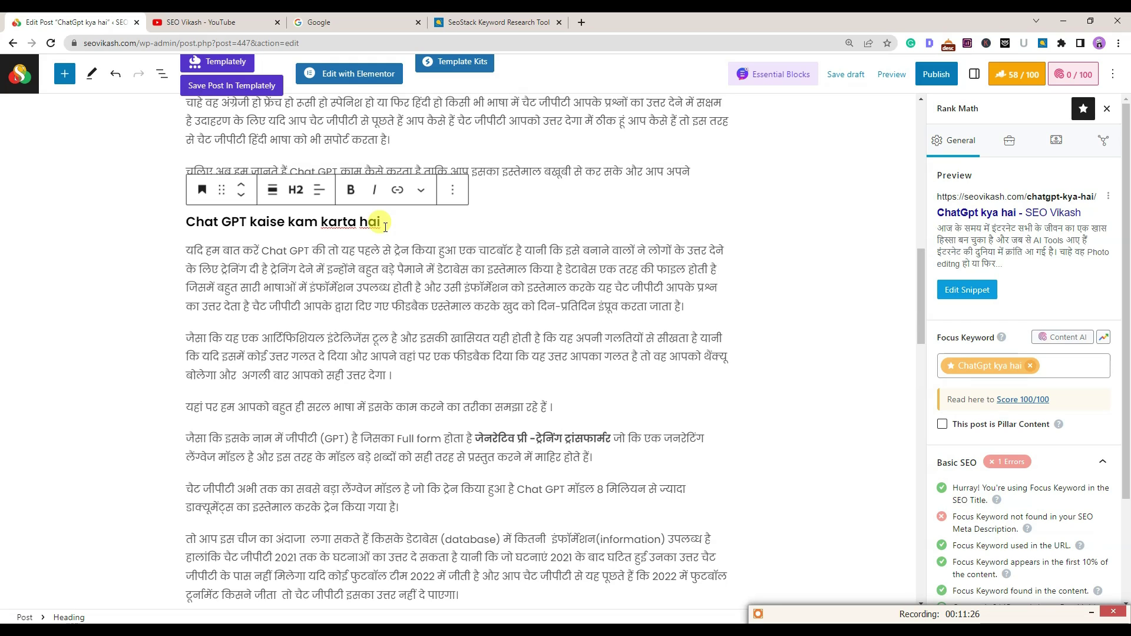
{"action": "triple_click", "coordinate": [386, 227]}
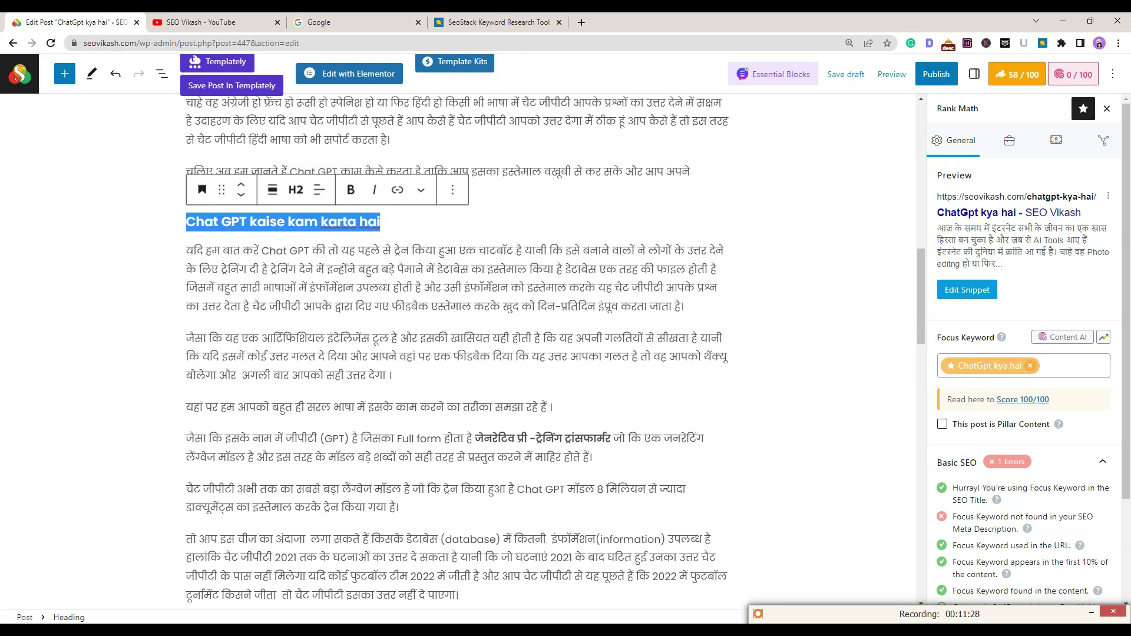
{"action": "key", "text": "alt+Tab"}
{"action": "key", "text": "BackSpace"}
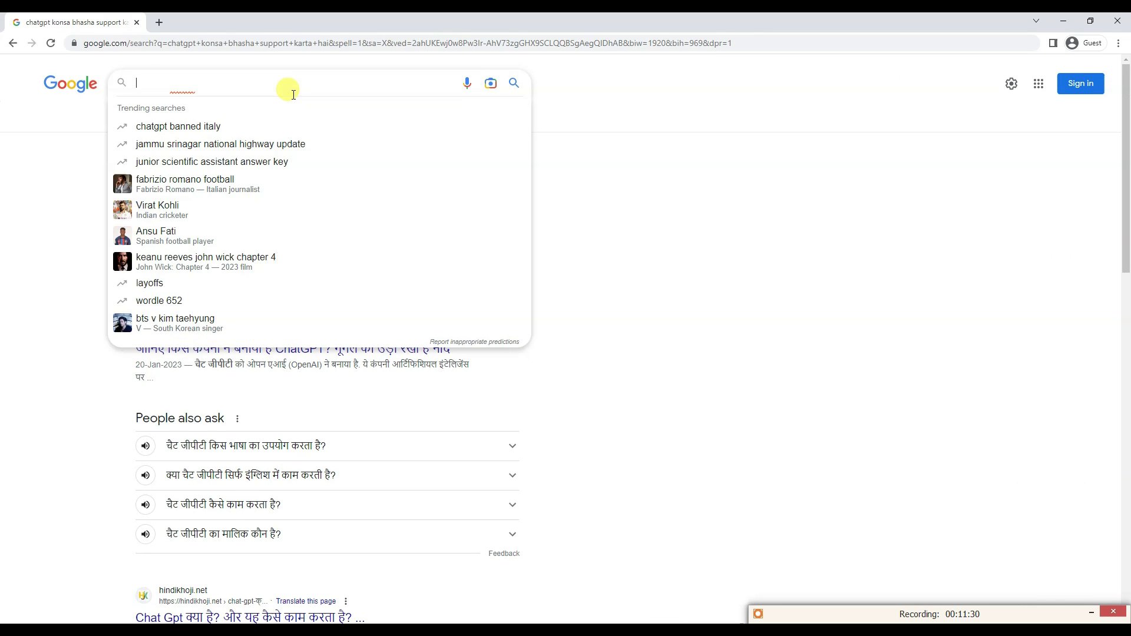
{"action": "type", "text": "chat gpt kaise"}
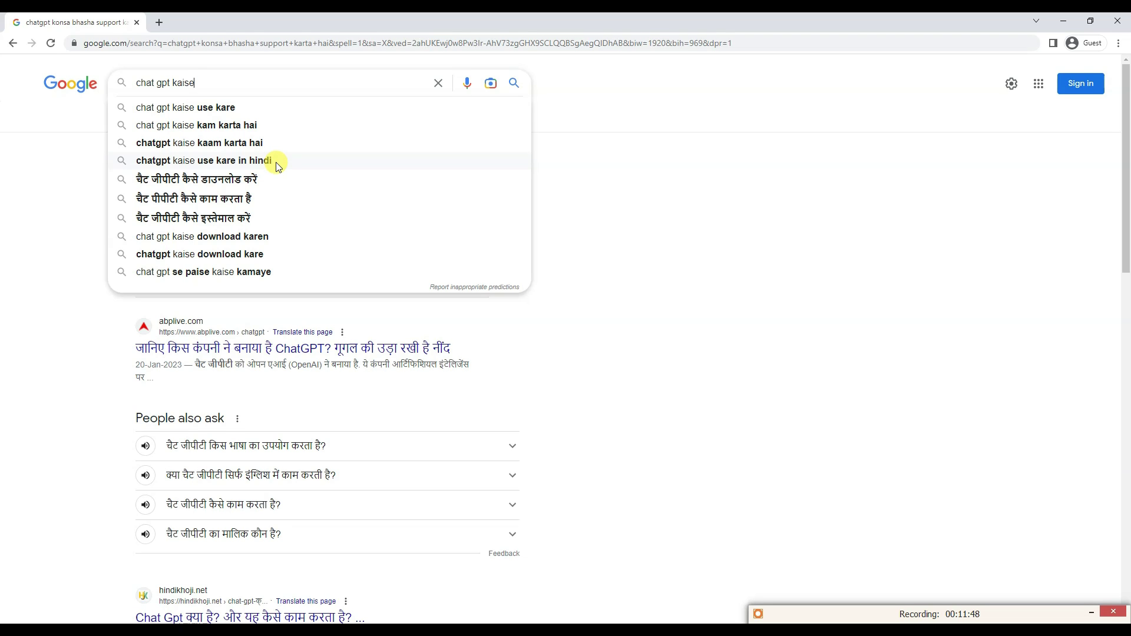
{"action": "left_click", "coordinate": [206, 108]}
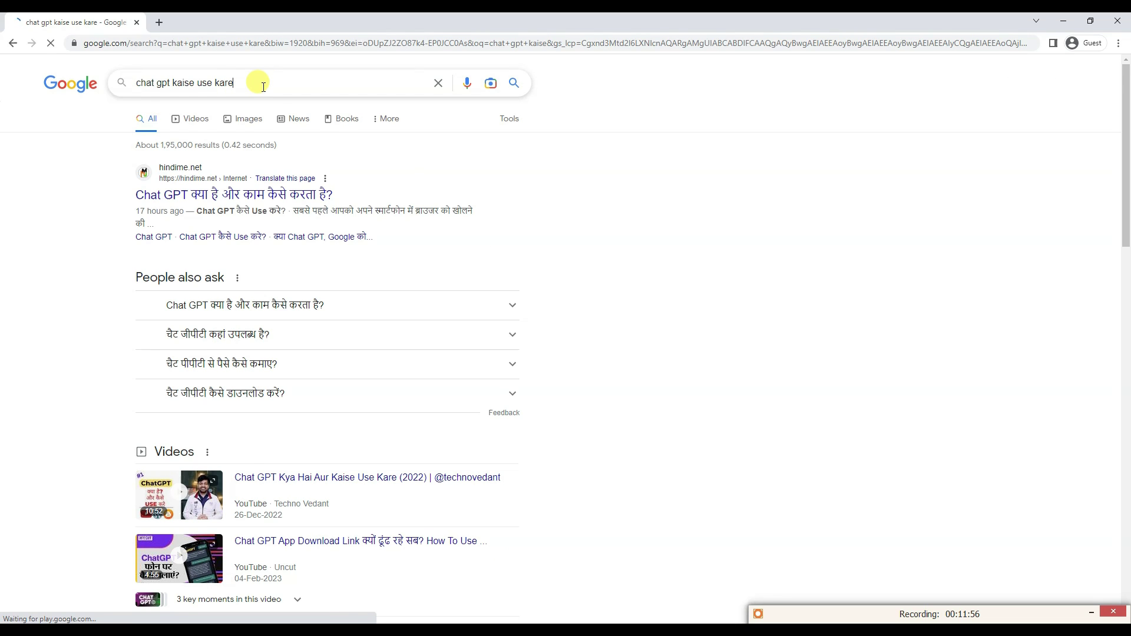
{"action": "triple_click", "coordinate": [264, 87]}
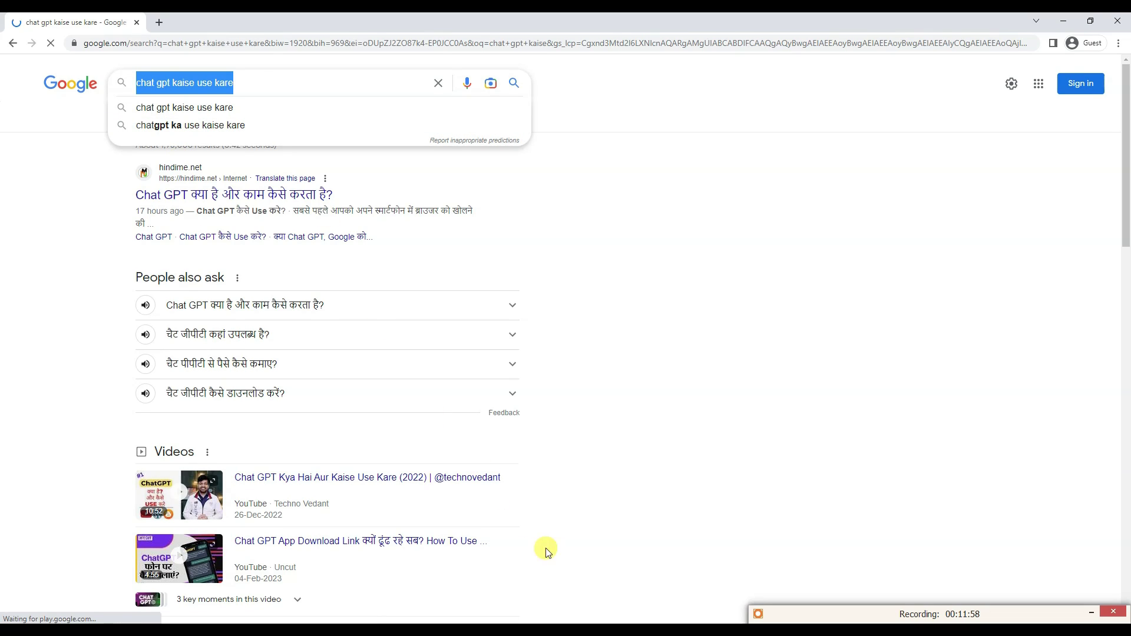
{"action": "key", "text": "alt+Tab"}
{"action": "scroll", "coordinate": [428, 368], "scroll_direction": "down", "scroll_amount": 8}
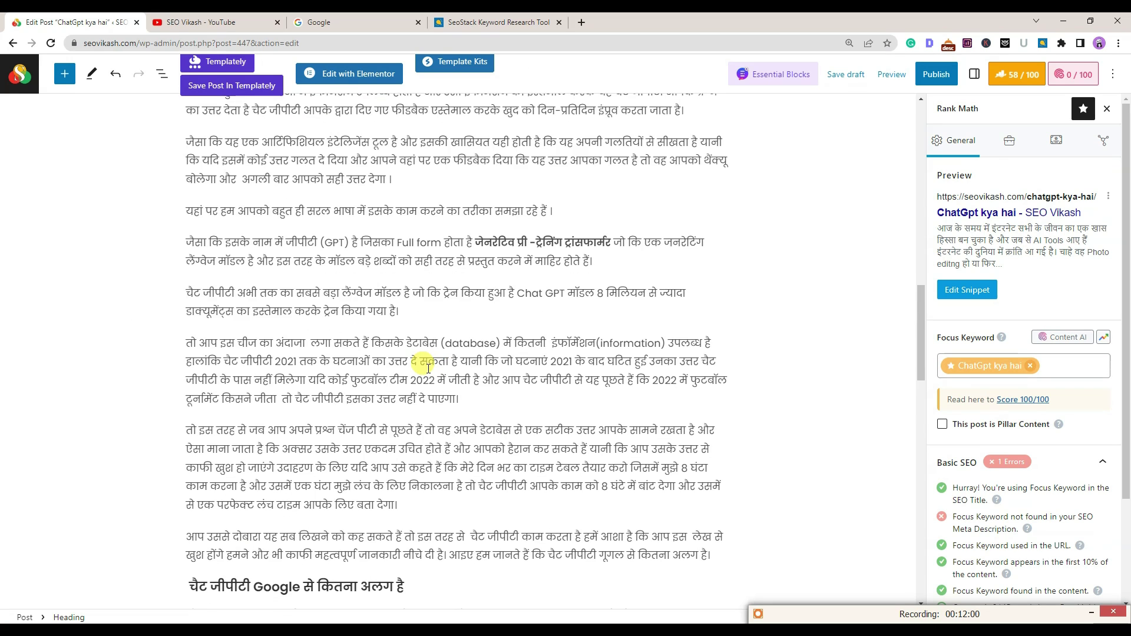
{"action": "scroll", "coordinate": [428, 369], "scroll_direction": "down", "scroll_amount": 7}
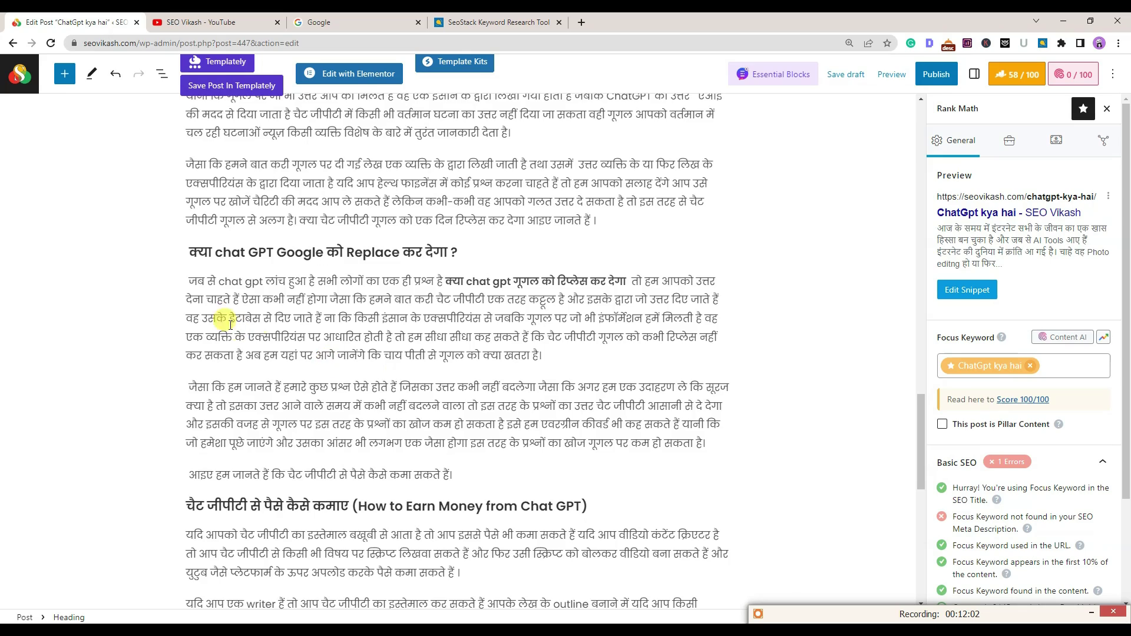
{"action": "scroll", "coordinate": [424, 295], "scroll_direction": "down", "scroll_amount": 10}
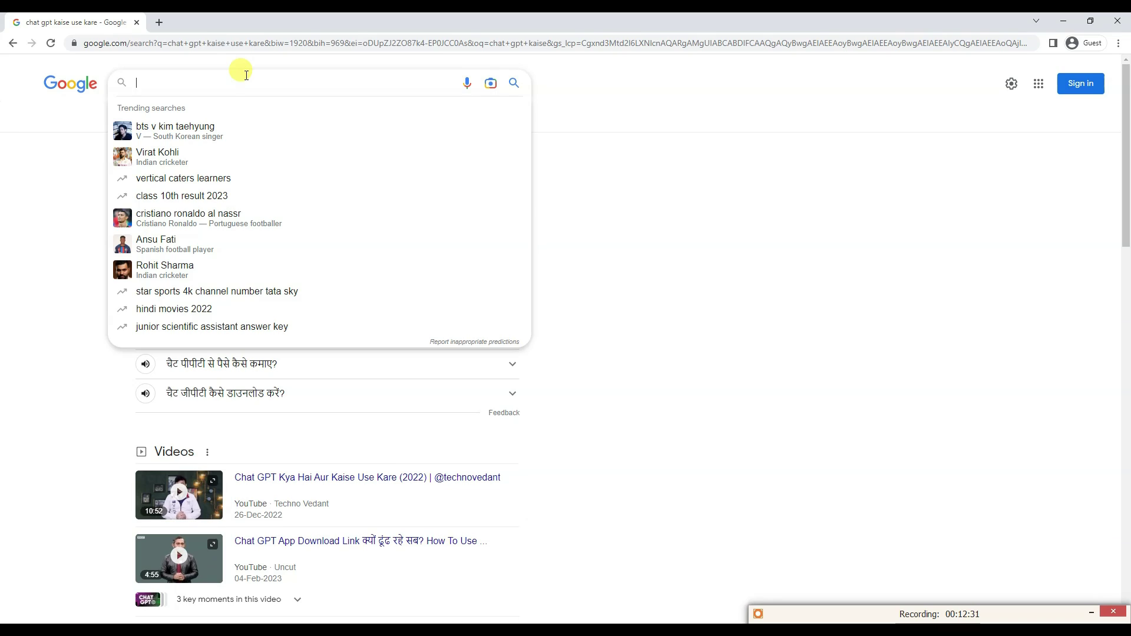
Search Google for the working-principle heading's topic using the suggested query "chat gpt kaise kam karta hai"
{"action": "type", "text": "hat "}
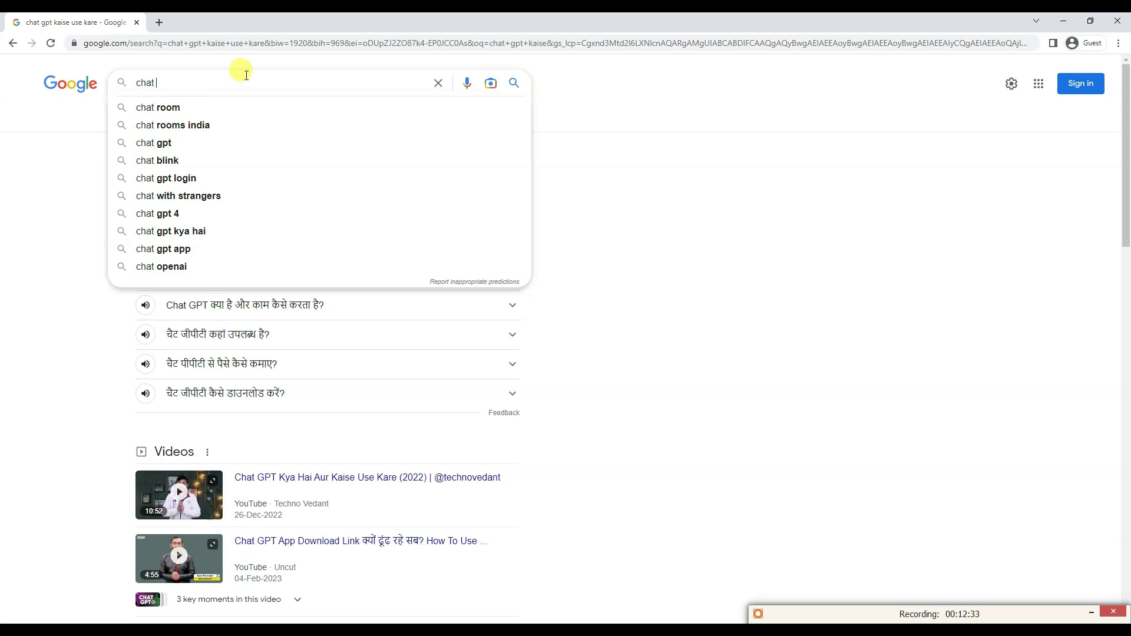
{"action": "type", "text": "gpt kaise ka"}
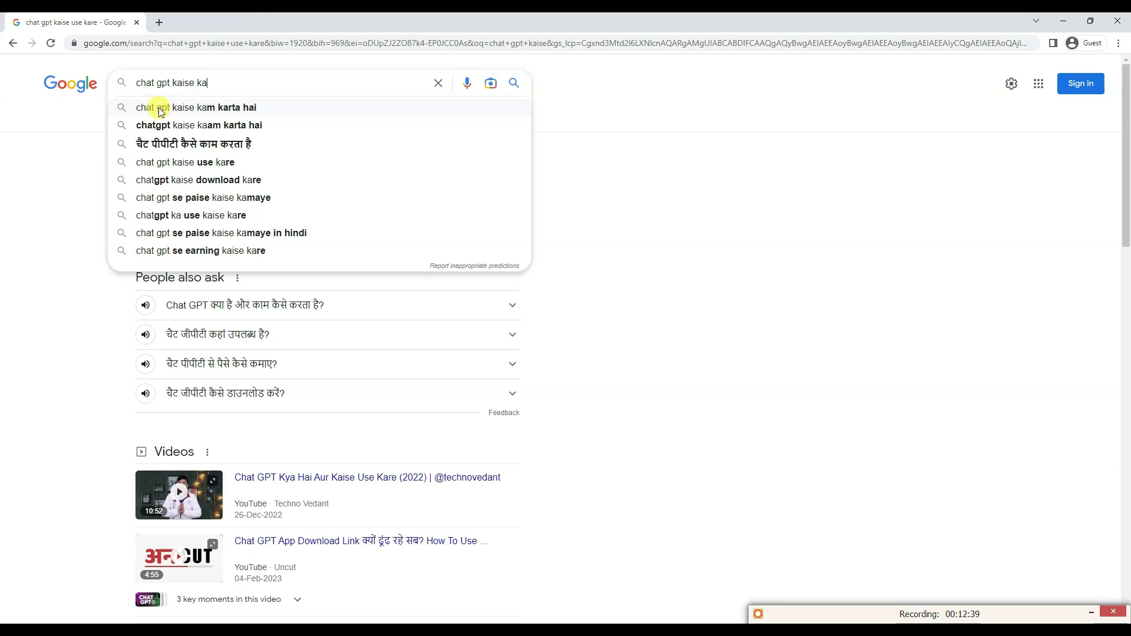
{"action": "left_click", "coordinate": [250, 108]}
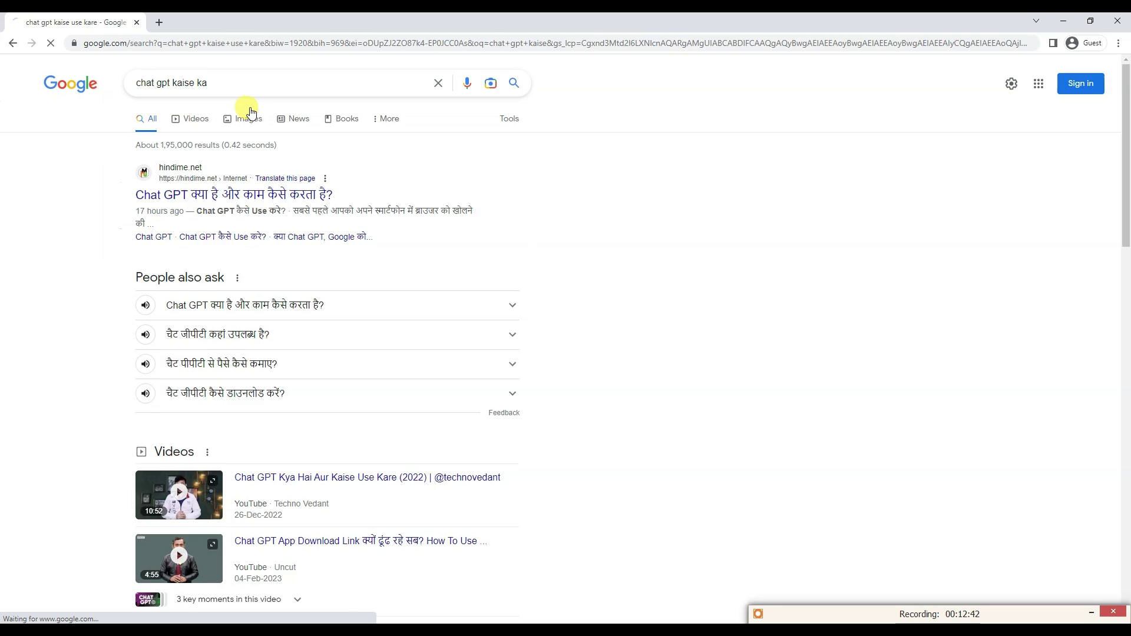
Copy the Google query "chat gpt kaise kam karta hai" and replace the post's "Chat GPT kaise kam karta hai" heading with it
{"action": "left_click", "coordinate": [287, 83]}
{"action": "key", "text": "ctrl+a"}
{"action": "key", "text": "ctrl+c"}
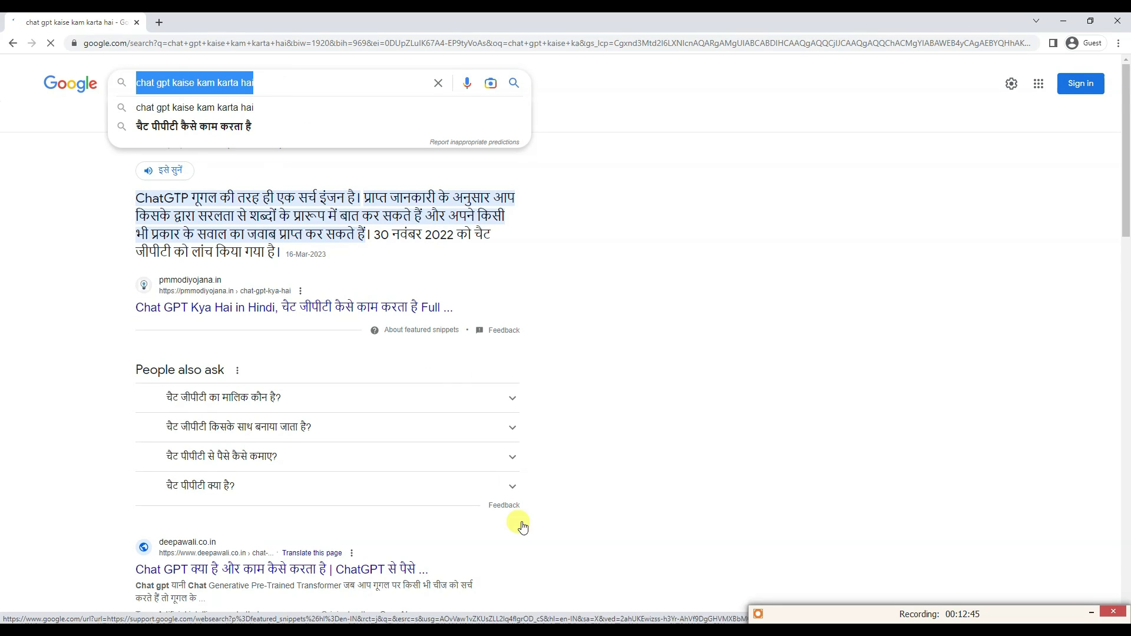
{"action": "key", "text": "alt+Tab"}
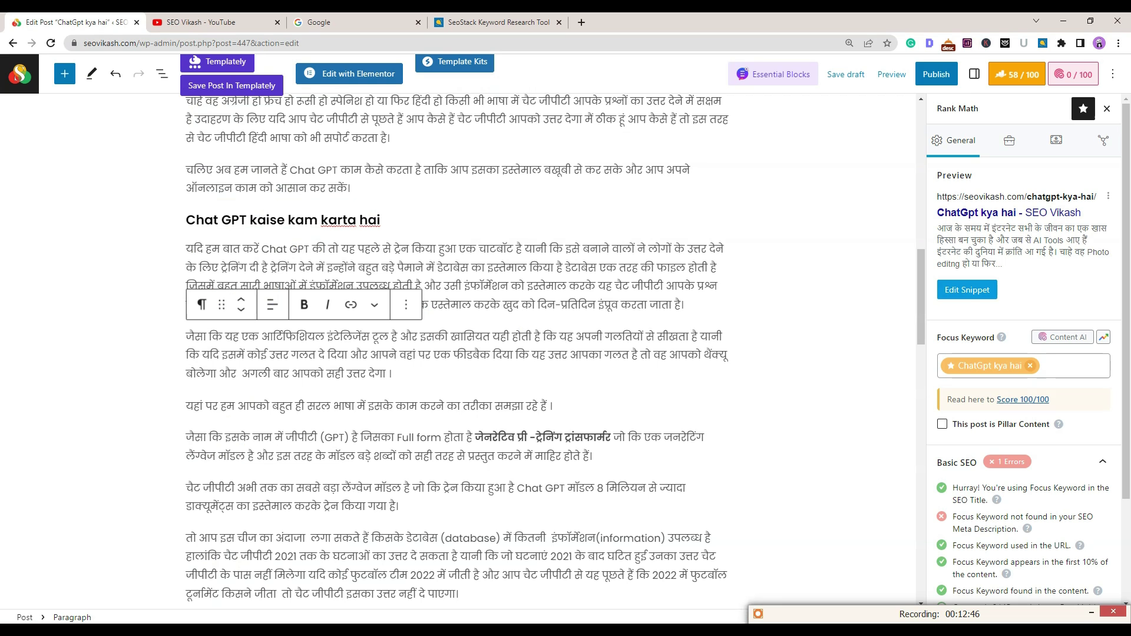
{"action": "triple_click", "coordinate": [345, 222]}
{"action": "key", "text": "ctrl+v"}
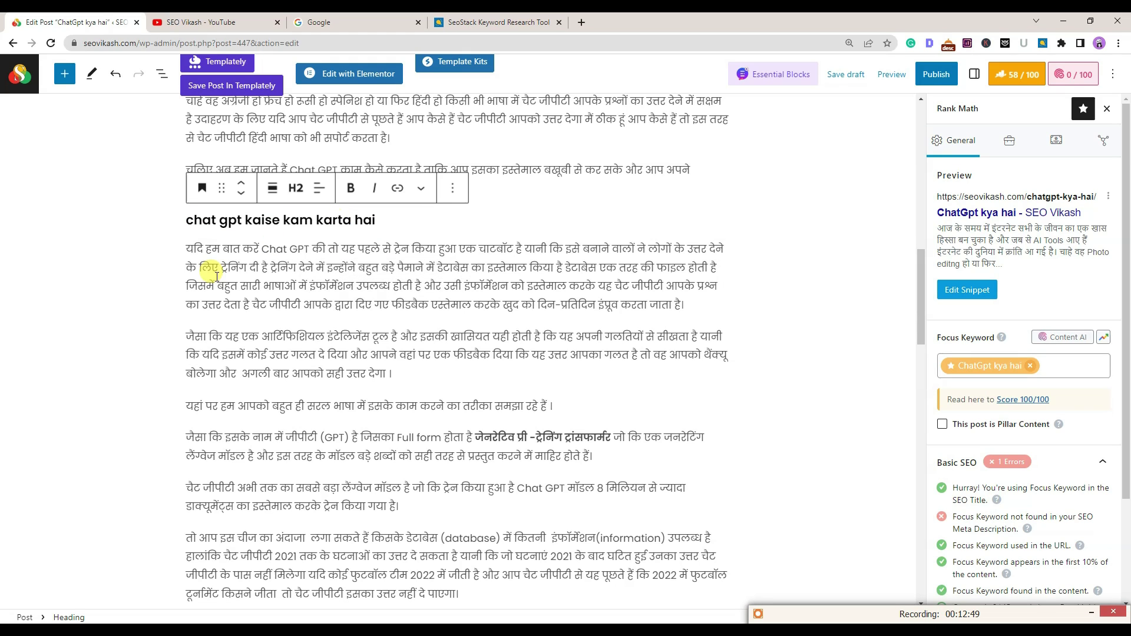
{"action": "left_click", "coordinate": [811, 257]}
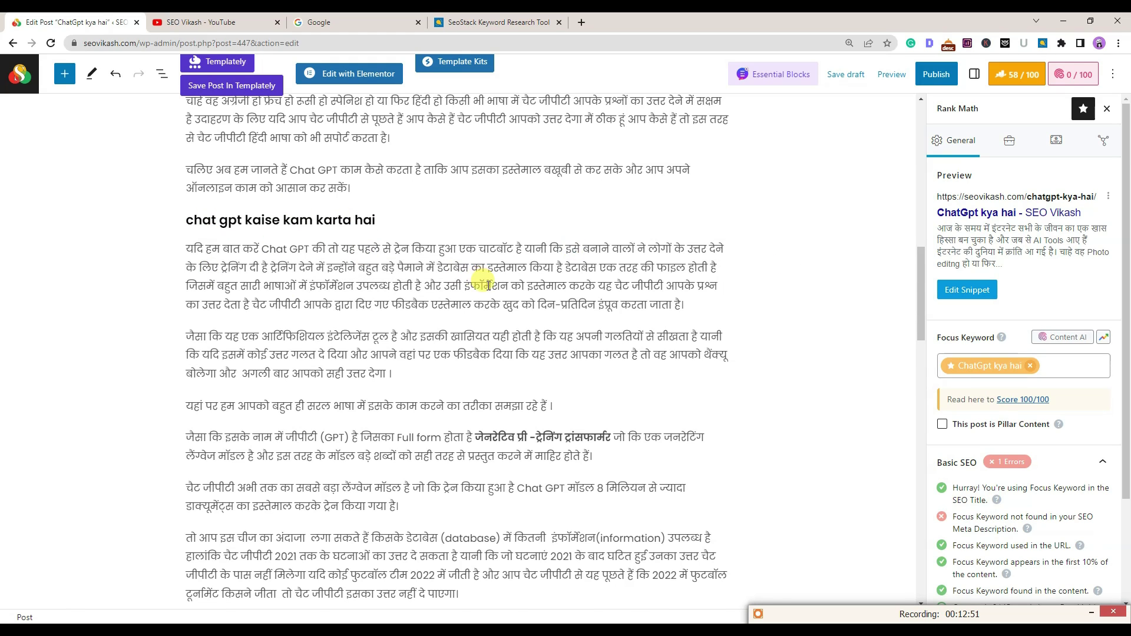
Search Google for the topic of the post's heading comparing ChatGPT with Google, using the suggested query "chat gpt google se kitna antar hai"
{"action": "scroll", "coordinate": [489, 285], "scroll_direction": "down", "scroll_amount": 7}
{"action": "scroll", "coordinate": [488, 285], "scroll_direction": "down", "scroll_amount": 3}
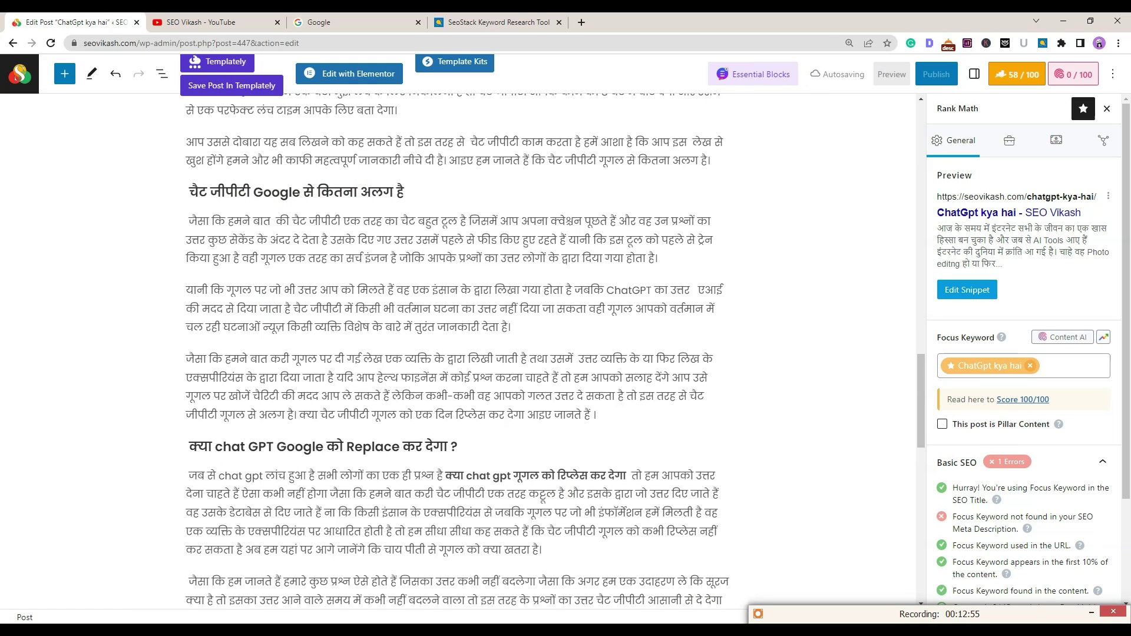
{"action": "key", "text": "alt+Tab"}
{"action": "type", "text": "ch"}
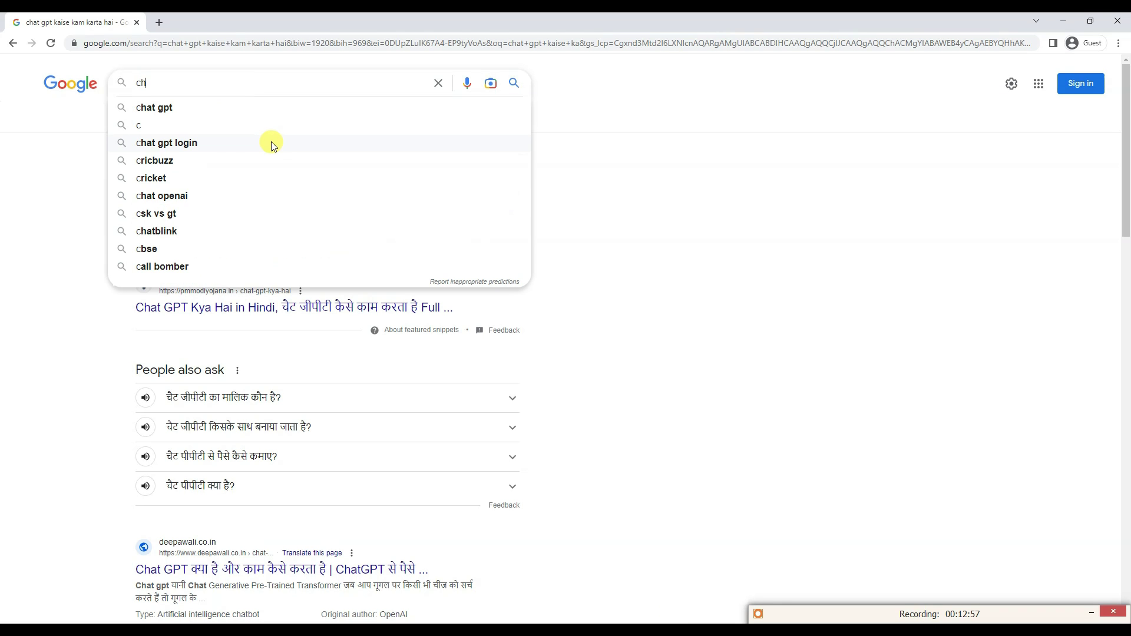
{"action": "type", "text": "at gpt "}
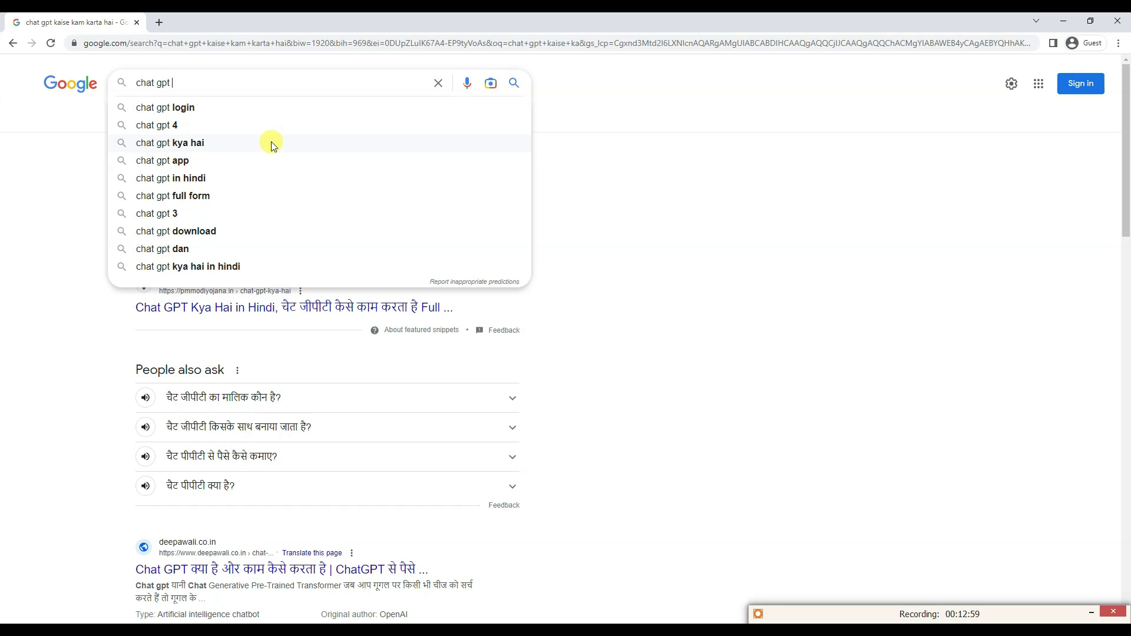
{"action": "type", "text": "google"}
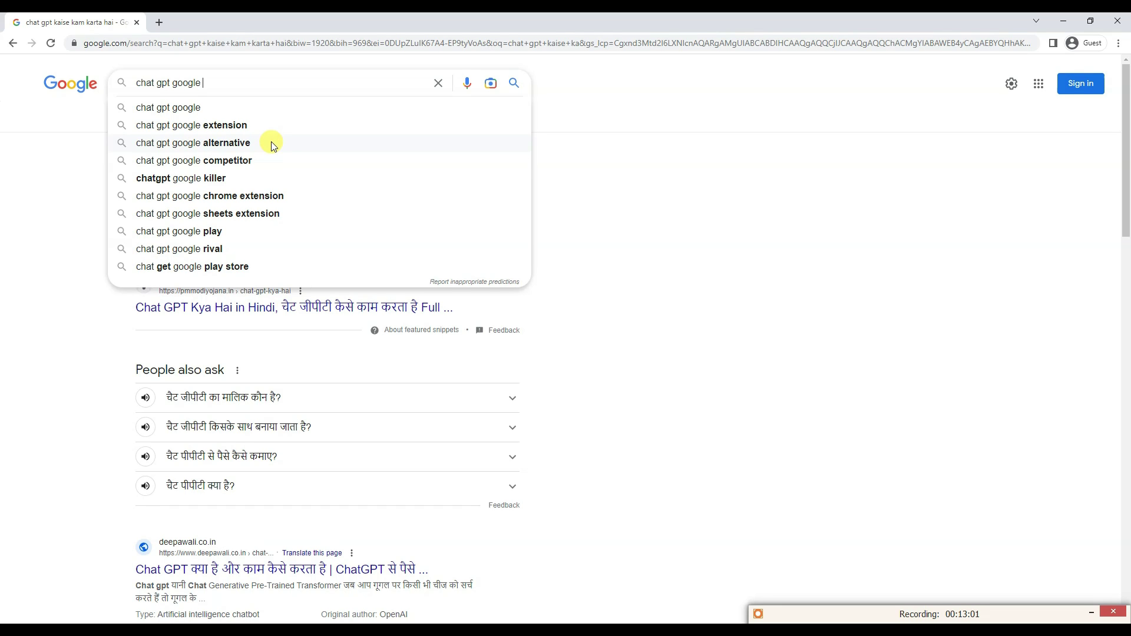
{"action": "type", "text": " se kit"}
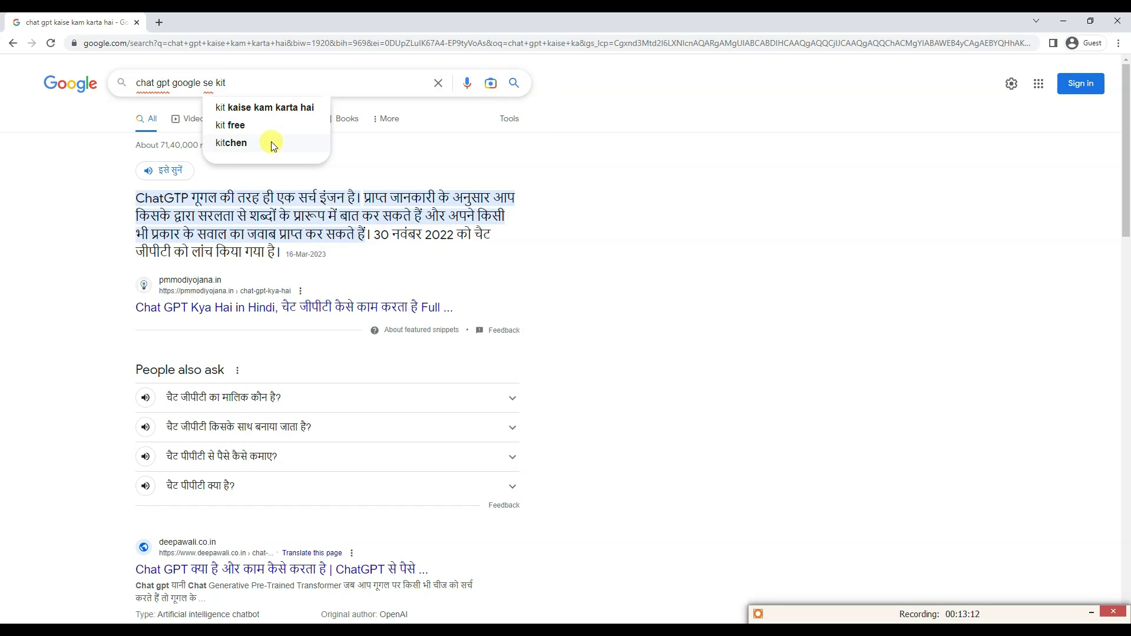
{"action": "type", "text": "na alag"}
{"action": "key", "text": "BackSpace"}
{"action": "key", "text": "BackSpace"}
{"action": "key", "text": "BackSpace"}
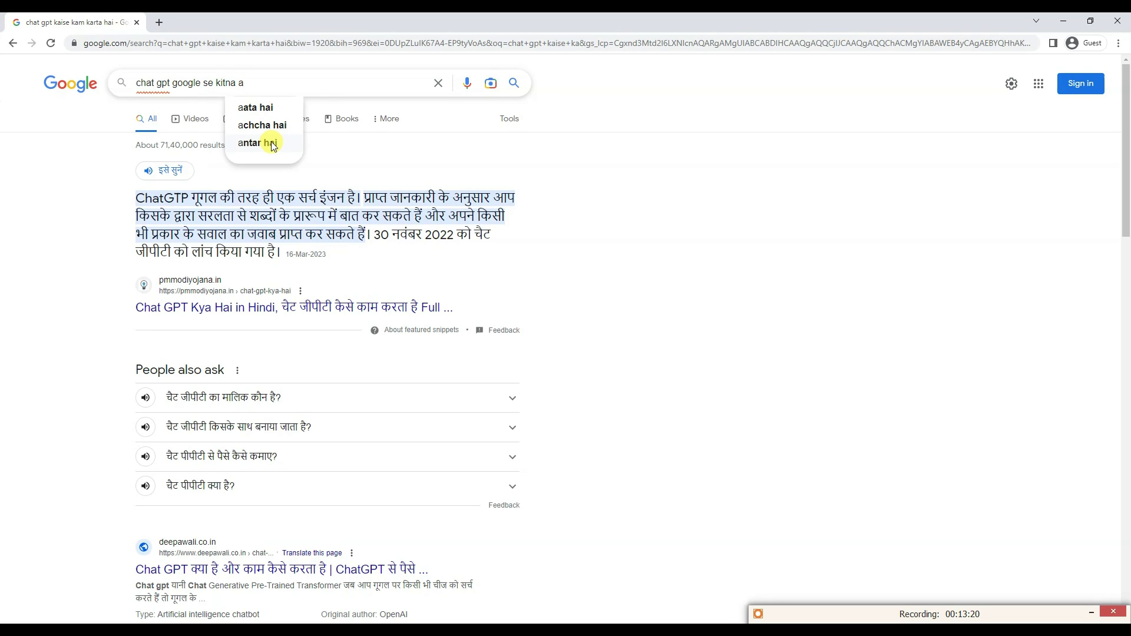
{"action": "left_click", "coordinate": [261, 143]}
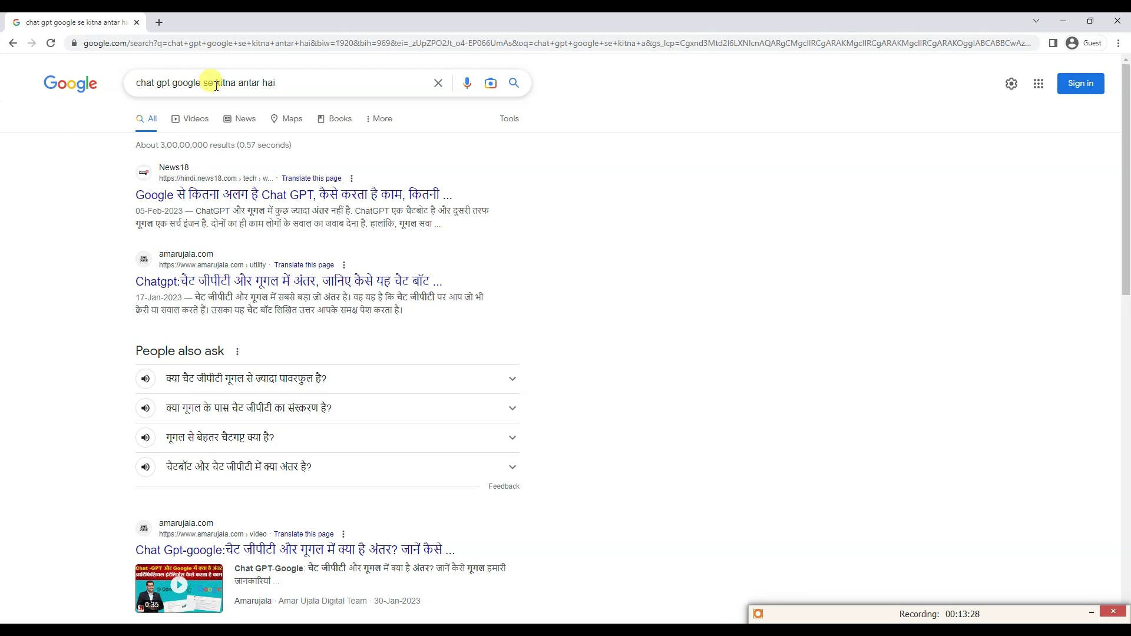
Rework the ending of the query to check Google's alternative suggestions, and search again for "chat gpt google se kitna antar hai"
{"action": "left_click_drag", "start_coordinate": [238, 84], "coordinate": [367, 85]}
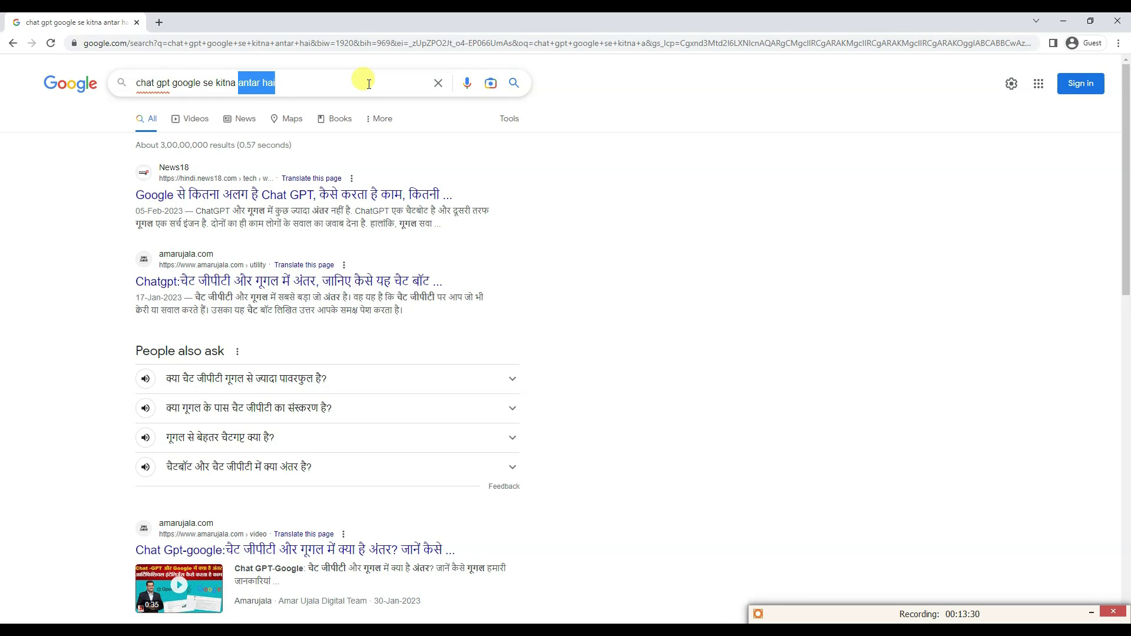
{"action": "key", "text": "BackSpace"}
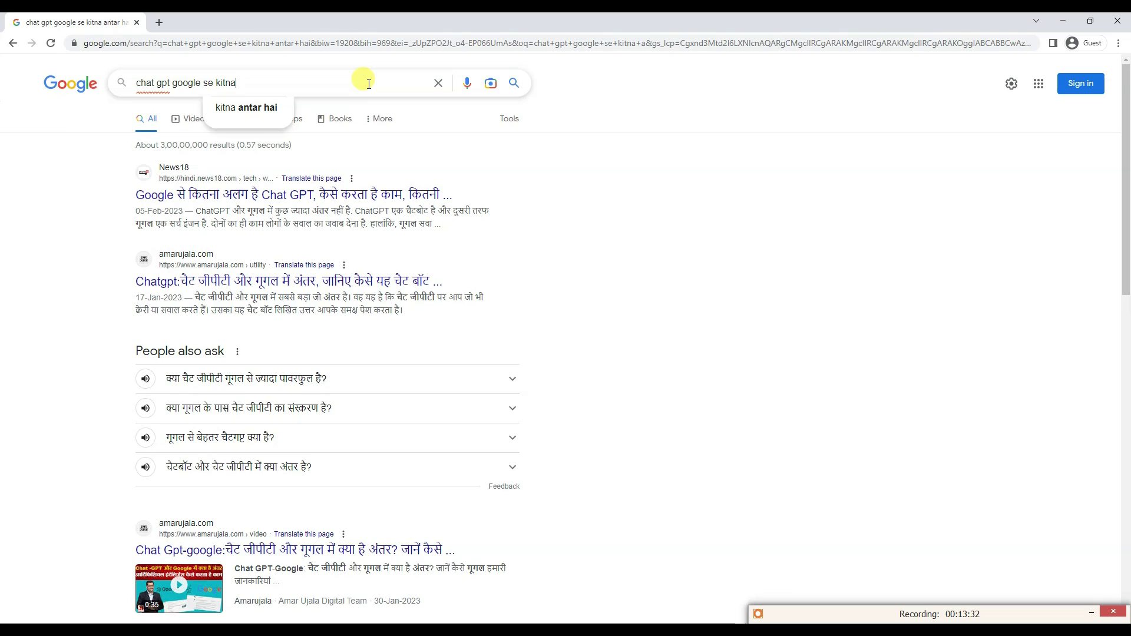
{"action": "key", "text": "BackSpace"}
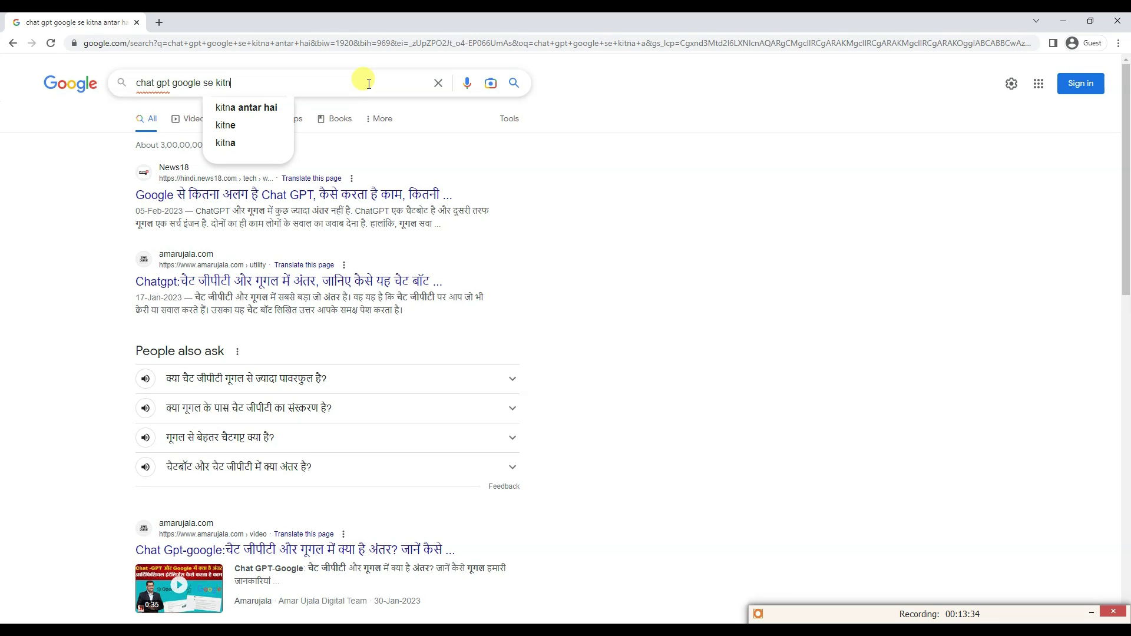
{"action": "type", "text": "a a"}
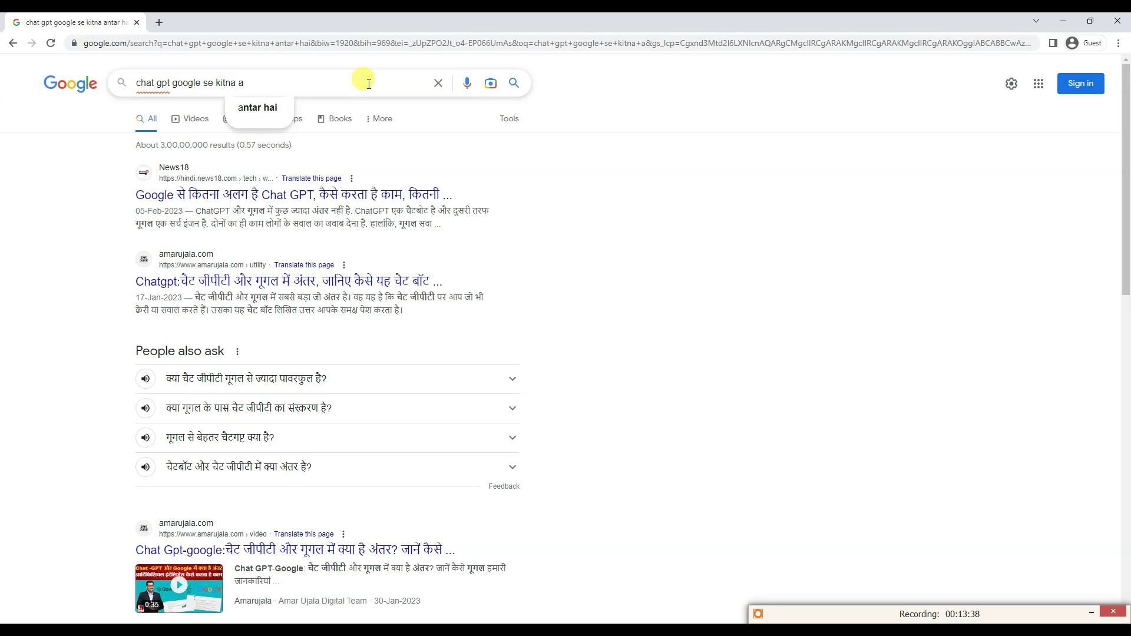
{"action": "left_click", "coordinate": [277, 107]}
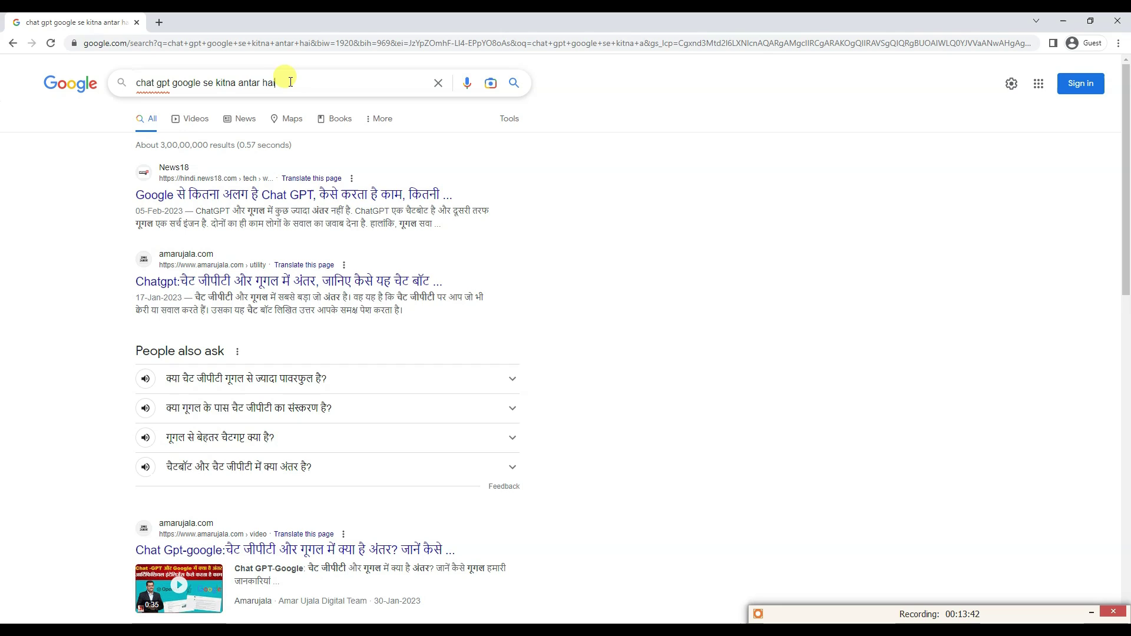
Copy the Google query "chat gpt google se kitna antar hai" and replace the post's "चैट जीपीटी Google से कितना अलग है" heading with it
{"action": "triple_click", "coordinate": [290, 82]}
{"action": "key", "text": "ctrl+c"}
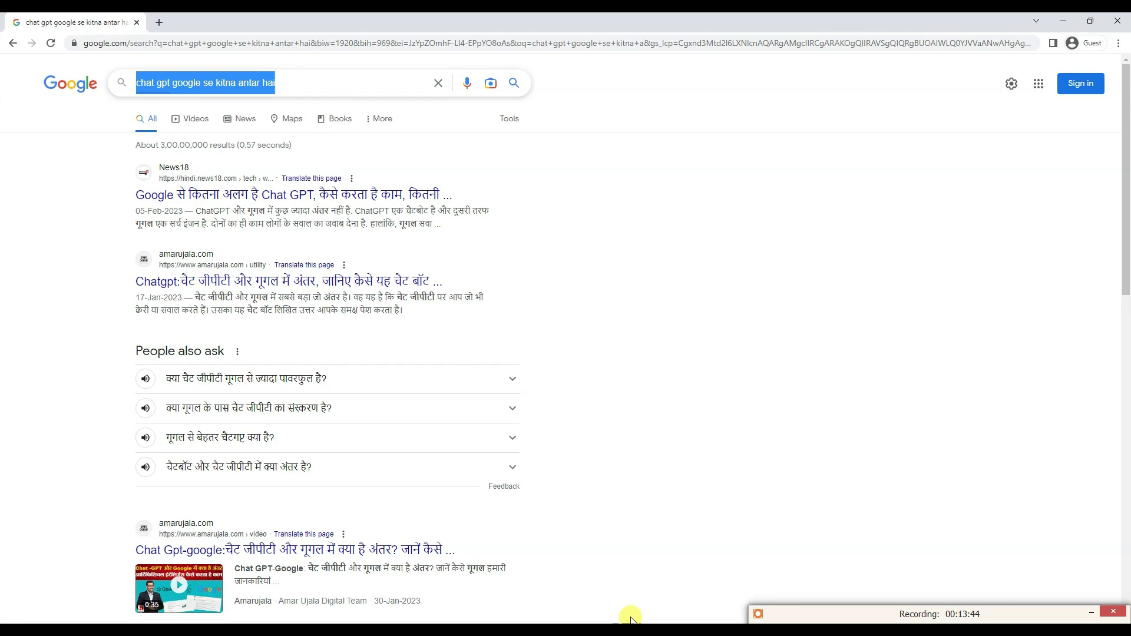
{"action": "key", "text": "alt+Tab"}
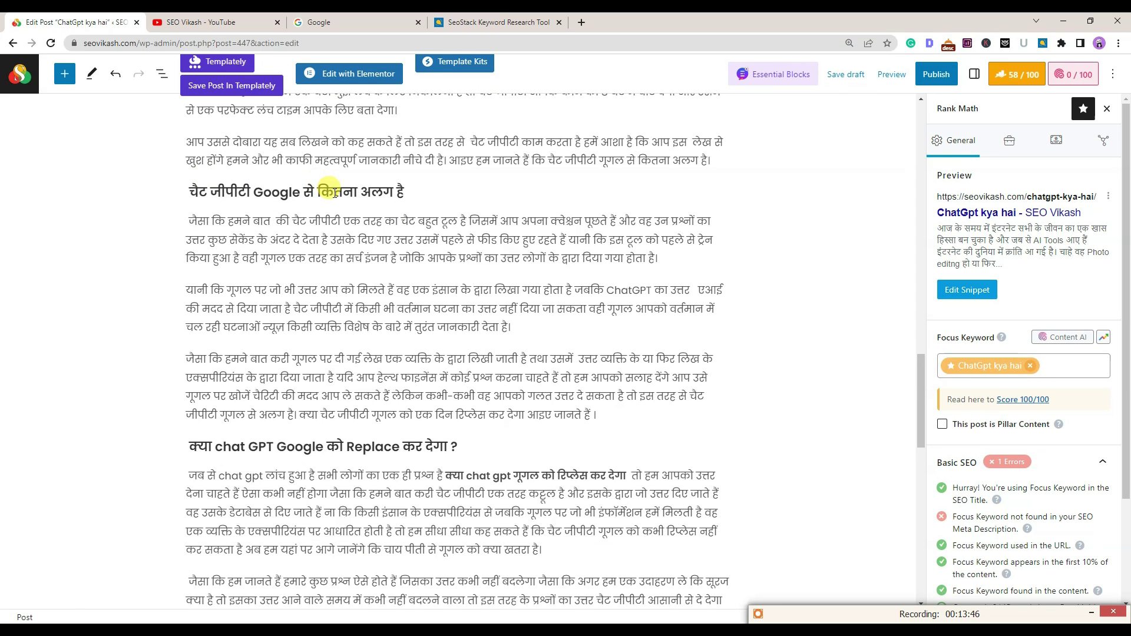
{"action": "triple_click", "coordinate": [330, 191]}
{"action": "key", "text": "ctrl+v"}
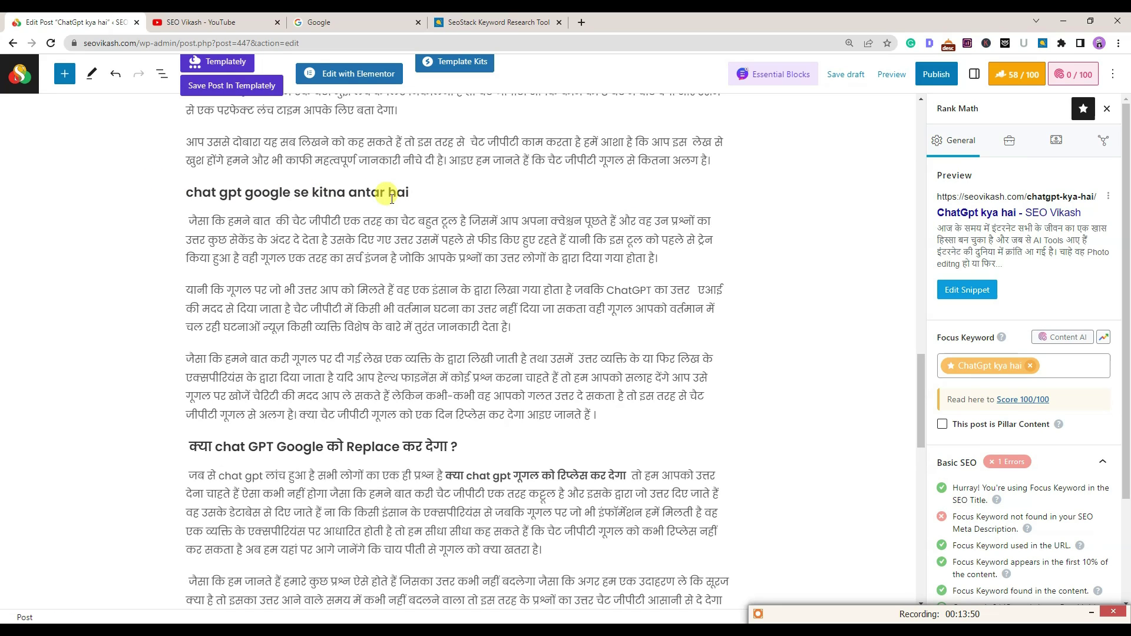
{"action": "left_click_drag", "start_coordinate": [350, 193], "coordinate": [406, 198]}
{"action": "left_click", "coordinate": [447, 192]}
Search Google for the topic of the post's Google-replacement heading using the suggested query "kya chat gpt google ko replace kar sakte hain"
{"action": "scroll", "coordinate": [260, 236], "scroll_direction": "down", "scroll_amount": 3}
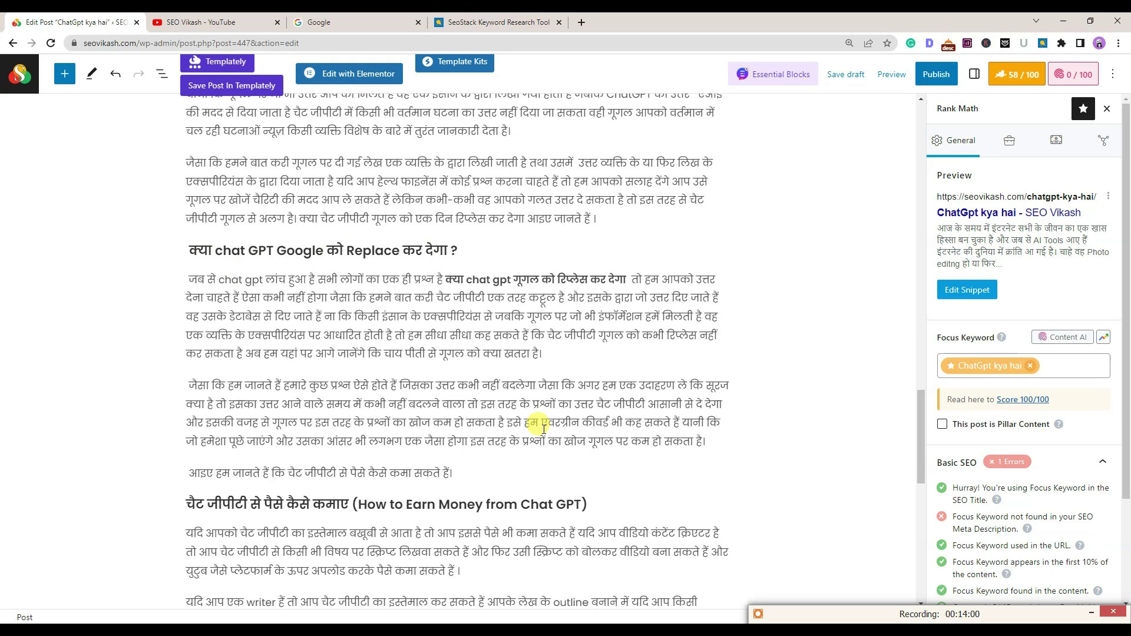
{"action": "key", "text": "alt+Tab"}
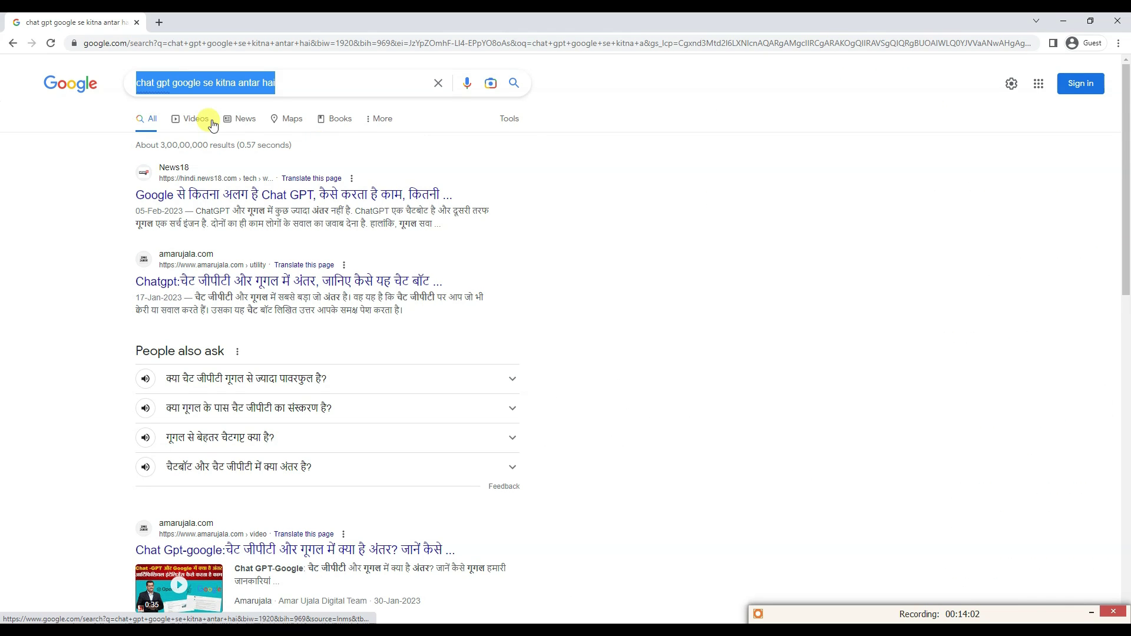
{"action": "key", "text": "BackSpace"}
{"action": "type", "text": "kya"}
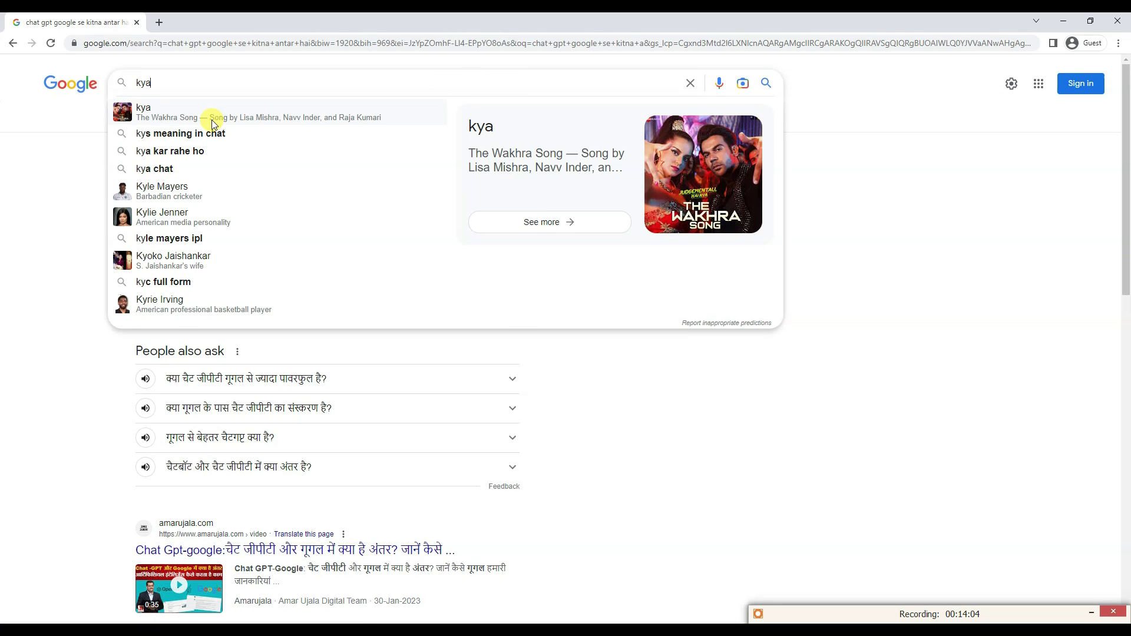
{"action": "type", "text": " chat g"}
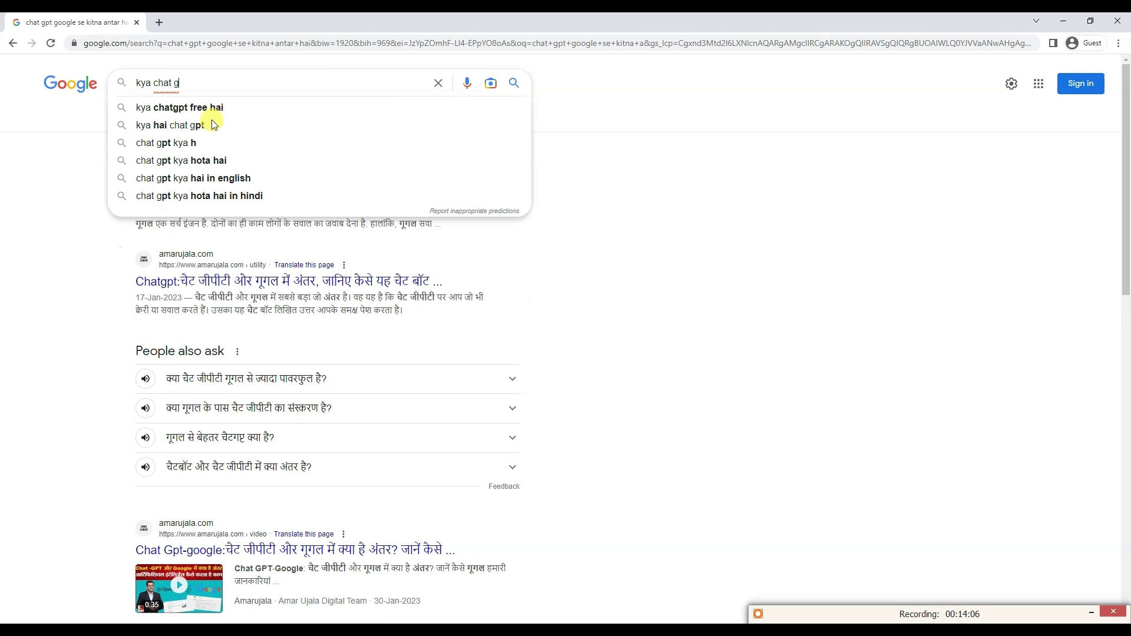
{"action": "type", "text": "pt g"}
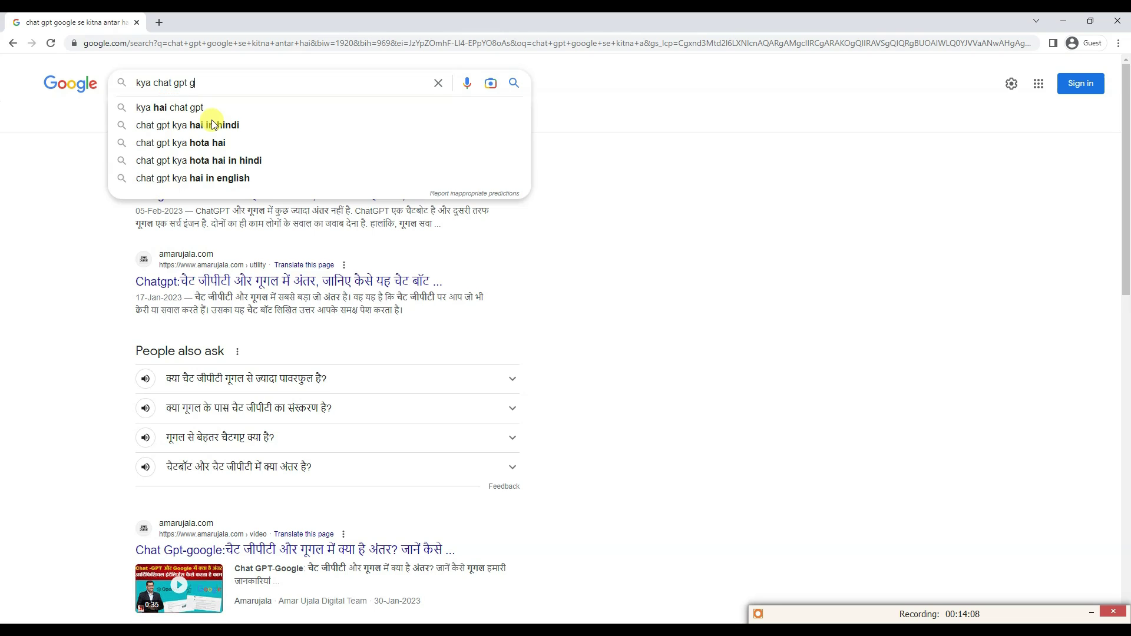
{"action": "type", "text": "oogle"}
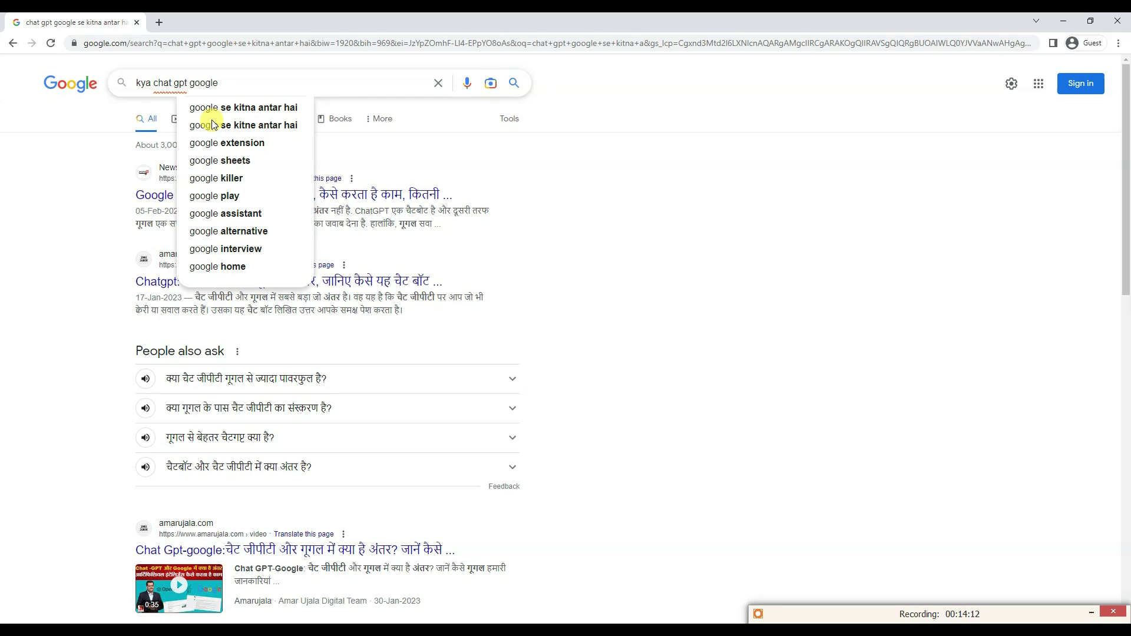
{"action": "type", "text": " ko"}
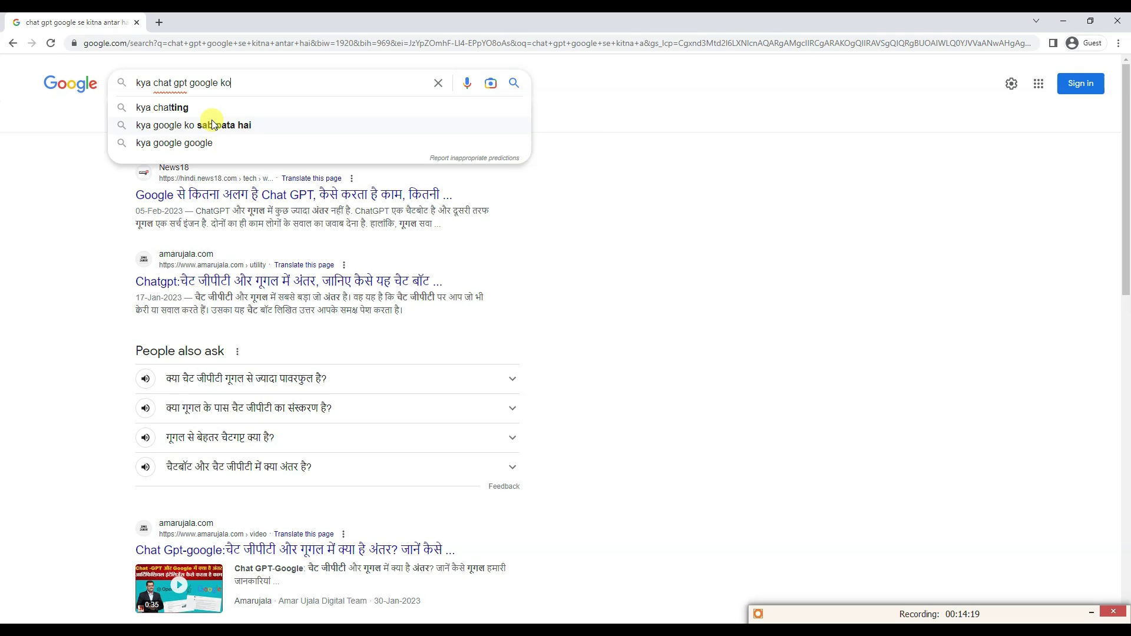
{"action": "type", "text": "replace"}
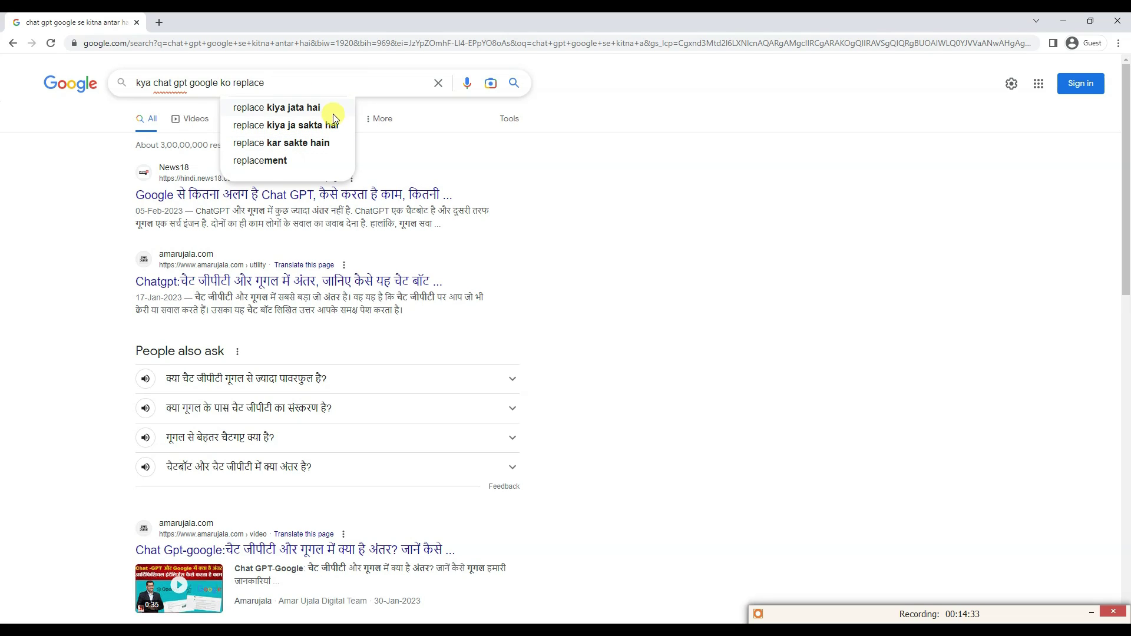
{"action": "left_click", "coordinate": [300, 144]}
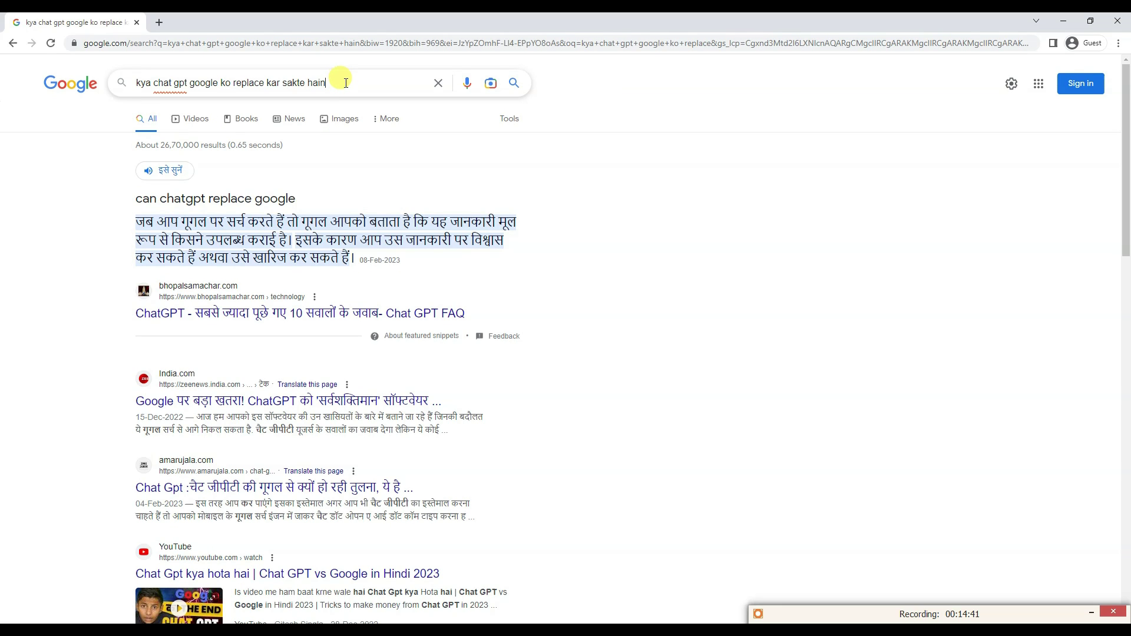
Replace the post's "क्या chat GPT Google को Replace कर देगा ?" heading with the copied Google query, correcting it to "kya chat gpt google ko replace kar sakta hain"
{"action": "triple_click", "coordinate": [346, 81]}
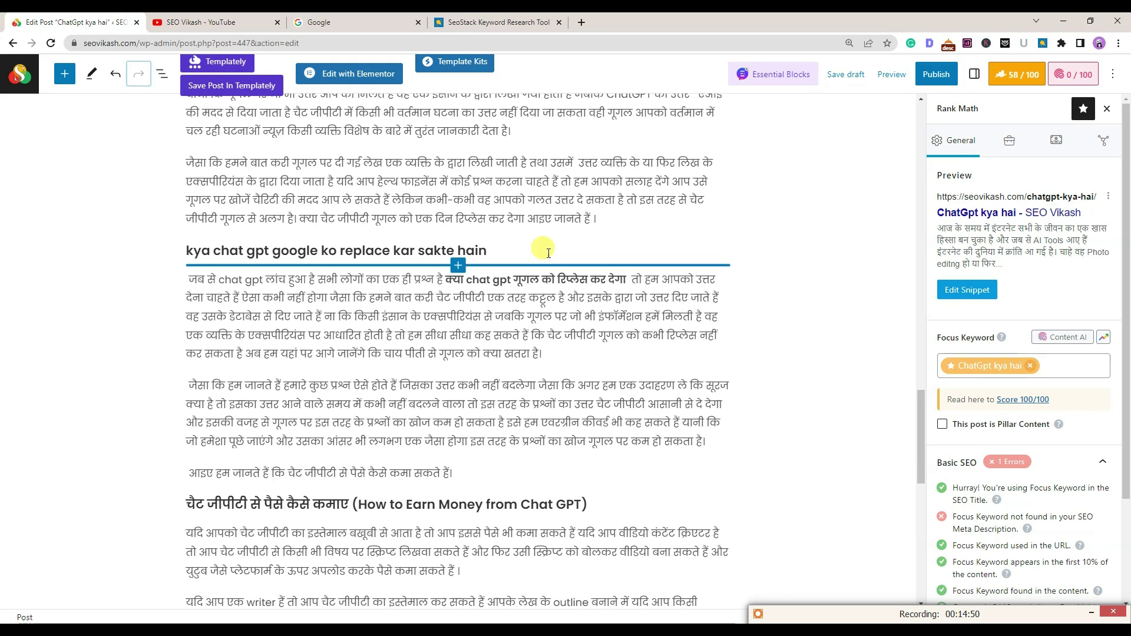
{"action": "left_click", "coordinate": [456, 250]}
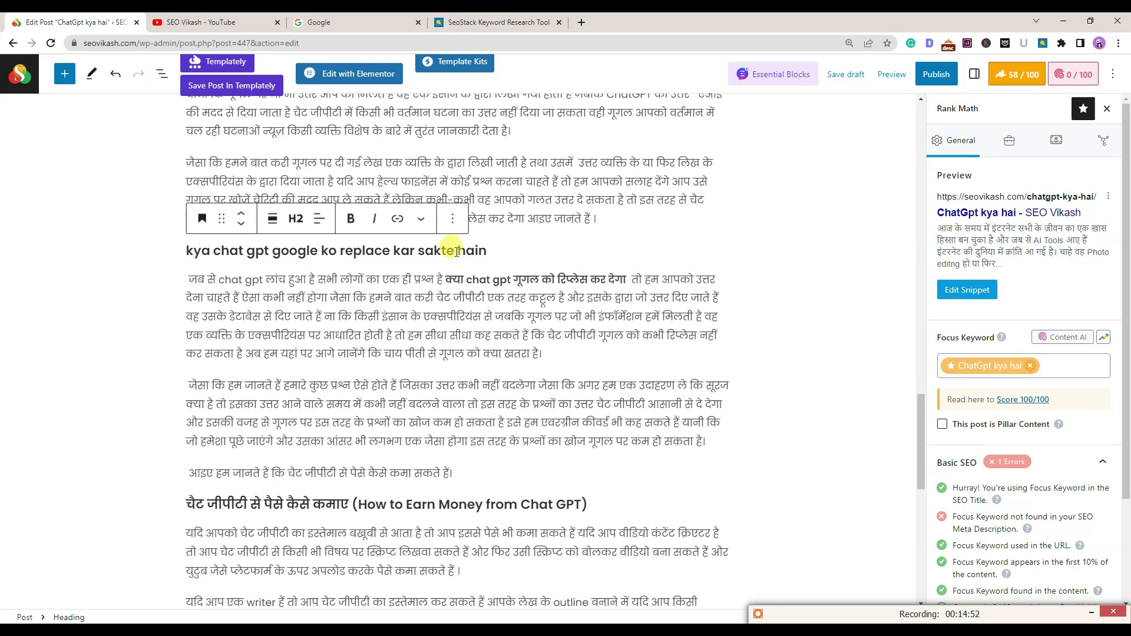
{"action": "key", "text": "BackSpace"}
{"action": "type", "text": "a"}
{"action": "left_click", "coordinate": [3, 554]}
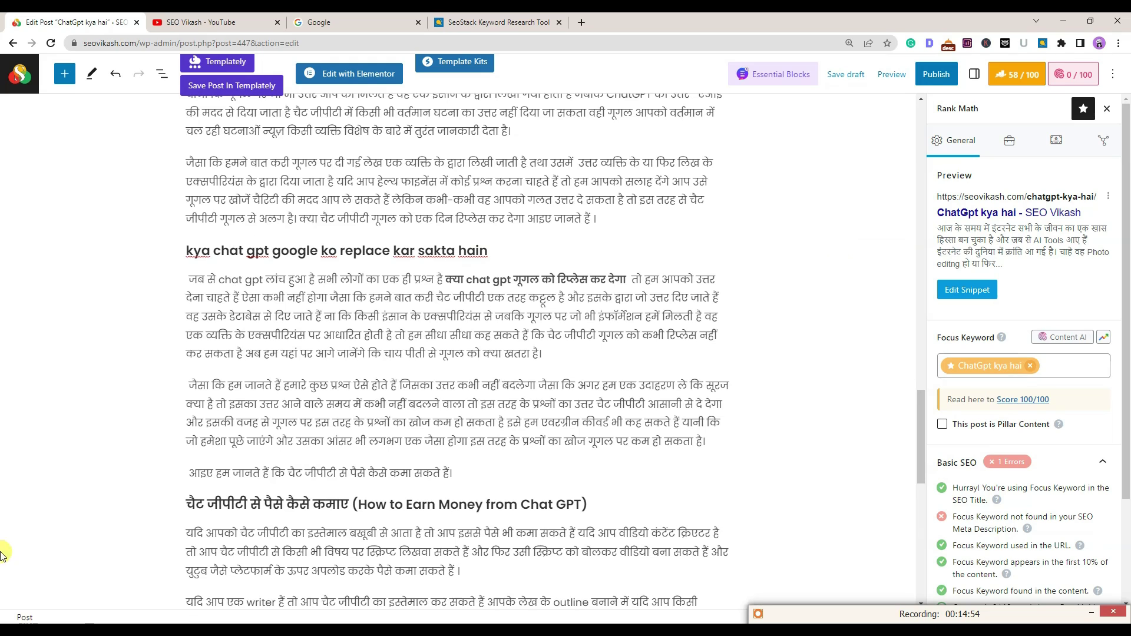
Search Google afresh for the topic of the post's money-earning heading using the suggested query "chat gpt se paise kaise kamaye"
{"action": "scroll", "coordinate": [371, 353], "scroll_direction": "down", "scroll_amount": 3}
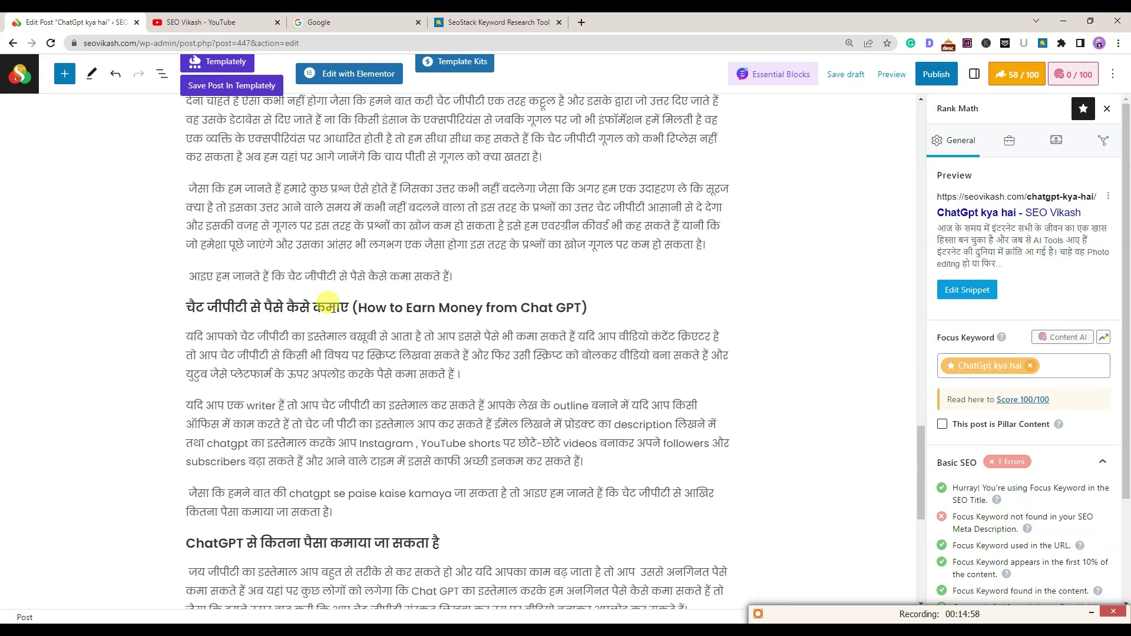
{"action": "key", "text": "alt+Tab"}
{"action": "left_click", "coordinate": [73, 83]}
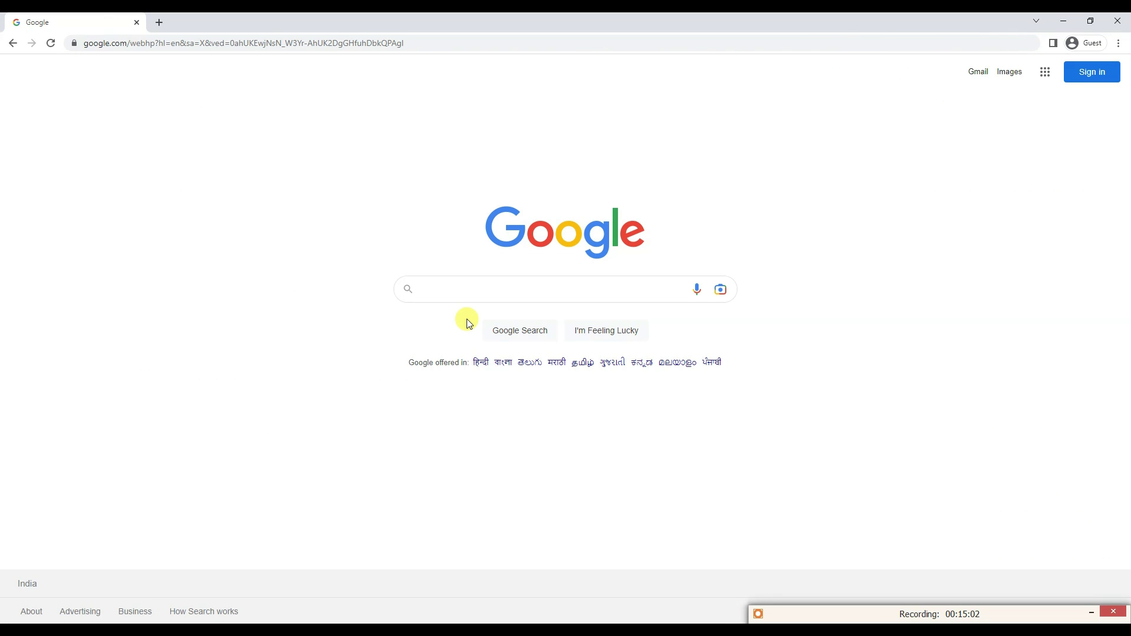
{"action": "type", "text": "chat g"}
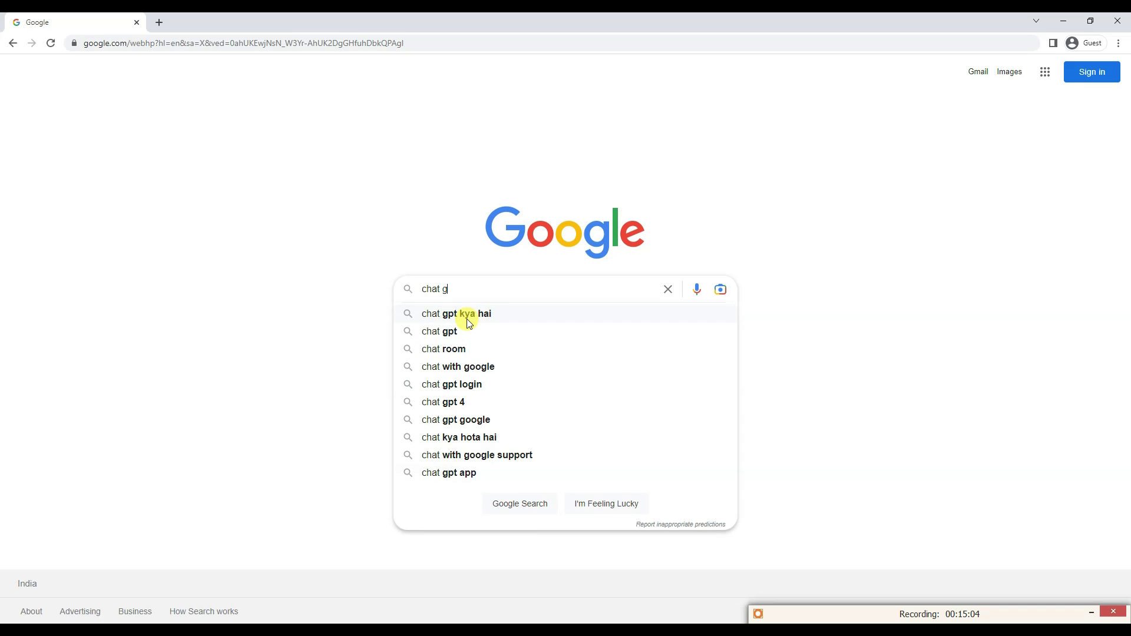
{"action": "type", "text": "pt"}
{"action": "type", "text": "paise"}
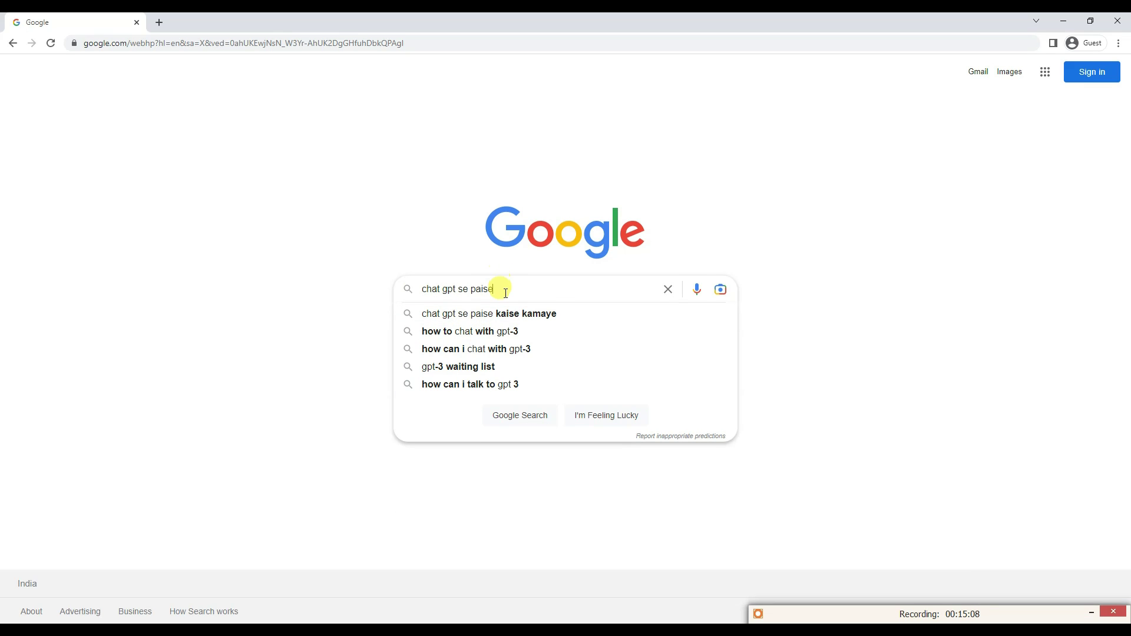
{"action": "left_click", "coordinate": [554, 316]}
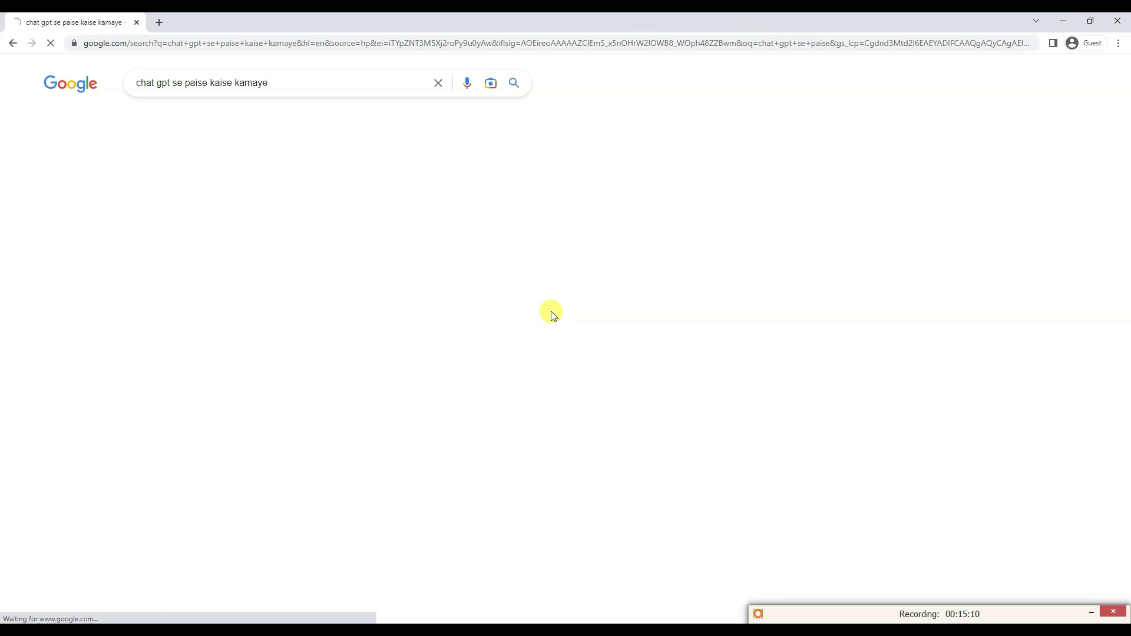
Copy the Google query "chat gpt se paise kaise kamaye" and replace the post's "चैट जीपीटी से पैसे कैसे कमाए (How to Earn Money from Chat GPT)" heading with it
{"action": "left_click", "coordinate": [286, 82]}
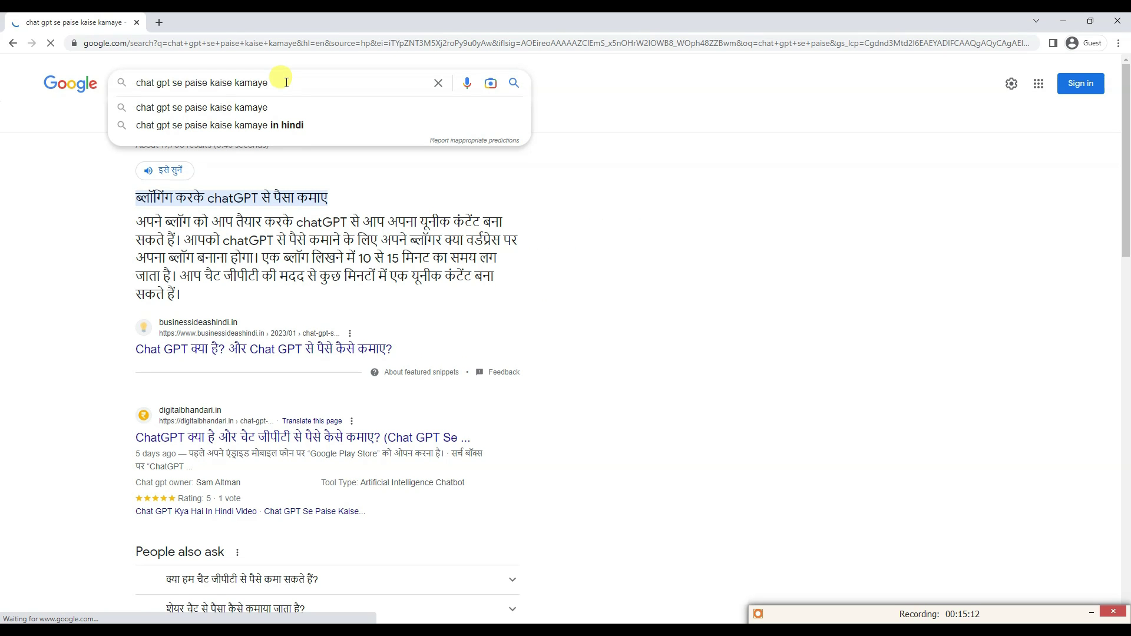
{"action": "key", "text": "ctrl+a"}
{"action": "key", "text": "ctrl+c"}
{"action": "key", "text": "alt+Tab"}
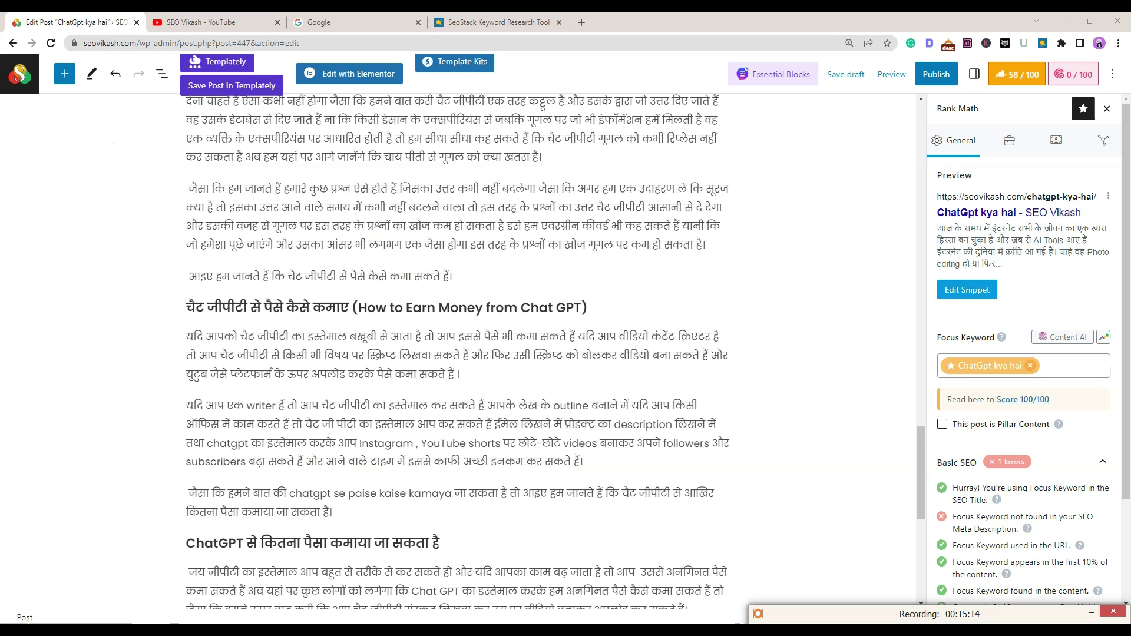
{"action": "left_click", "coordinate": [370, 303]}
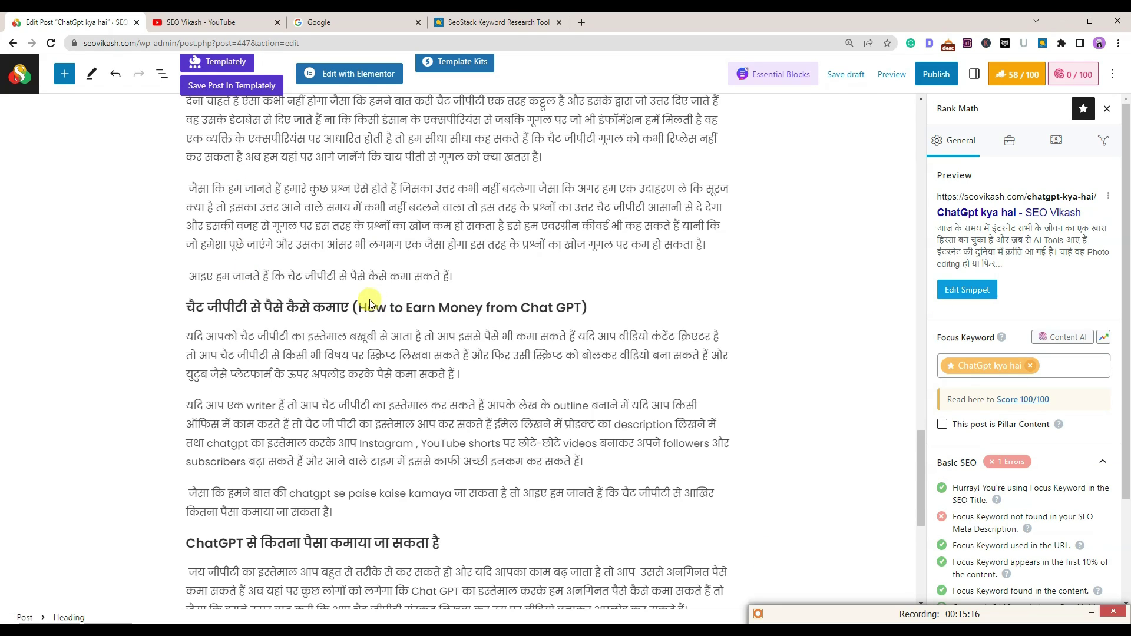
{"action": "triple_click", "coordinate": [350, 302]}
{"action": "key", "text": "ctrl+v"}
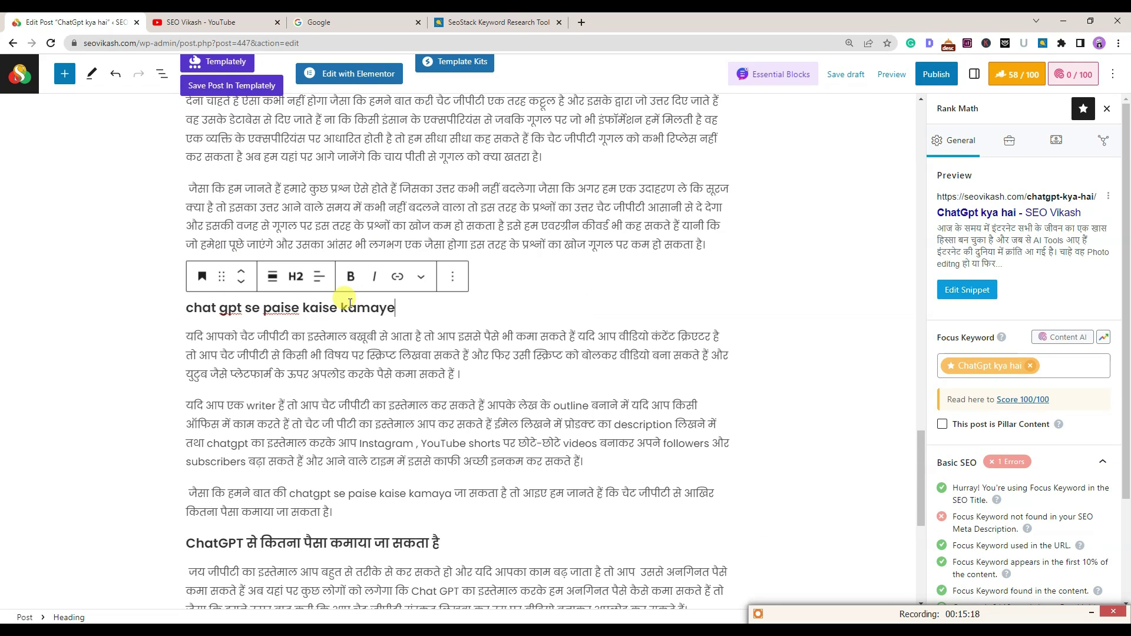
{"action": "left_click", "coordinate": [810, 272]}
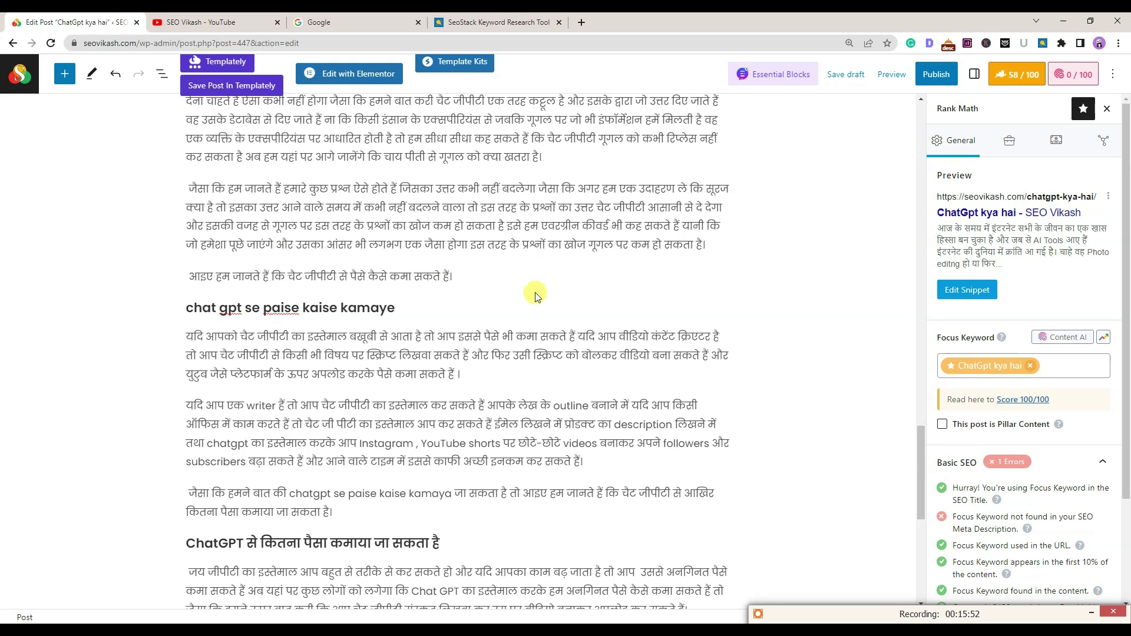
Search Google afresh for the topic of the post's earning-amount heading using the suggested query "chat gpt se kitna paisa kamaya ja sakta hai"
{"action": "scroll", "coordinate": [535, 294], "scroll_direction": "down", "scroll_amount": 3}
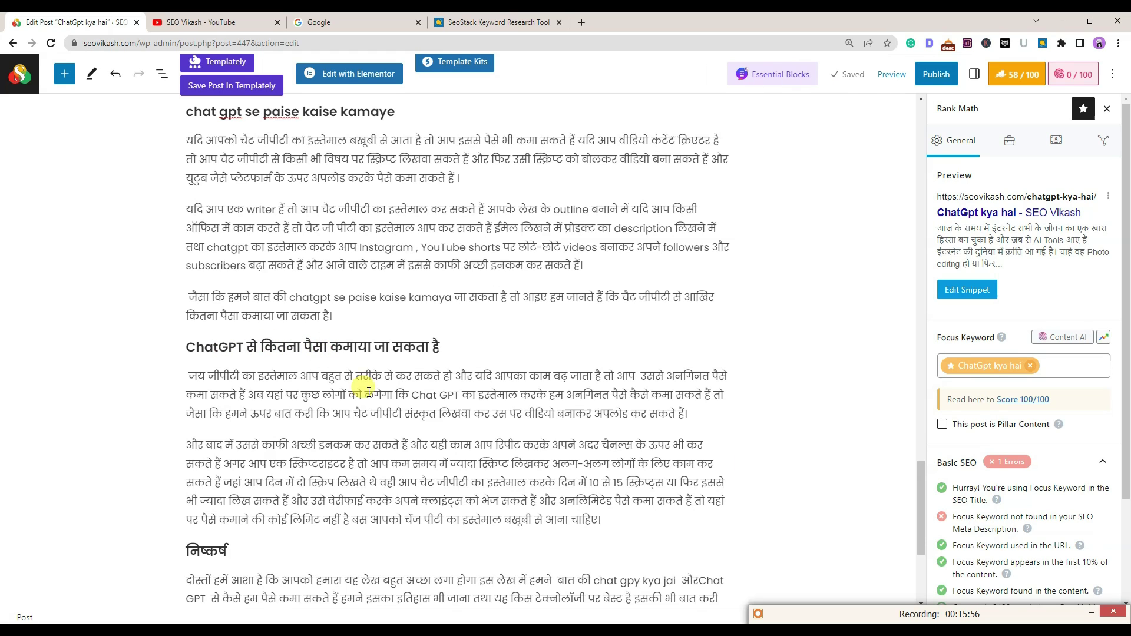
{"action": "key", "text": "alt+Tab"}
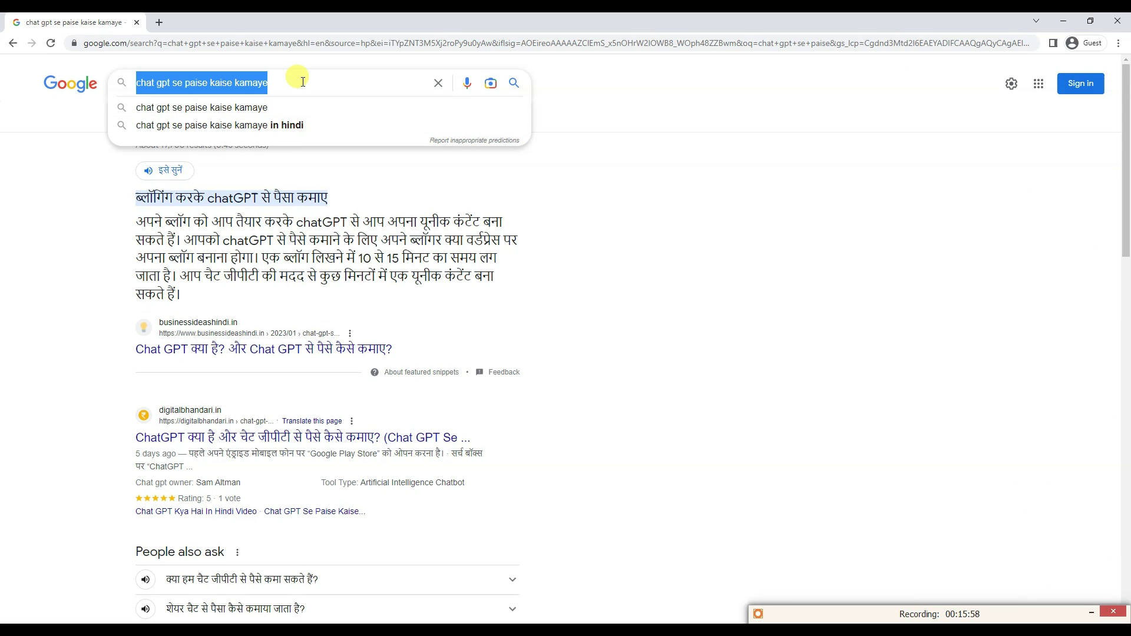
{"action": "left_click", "coordinate": [57, 83]}
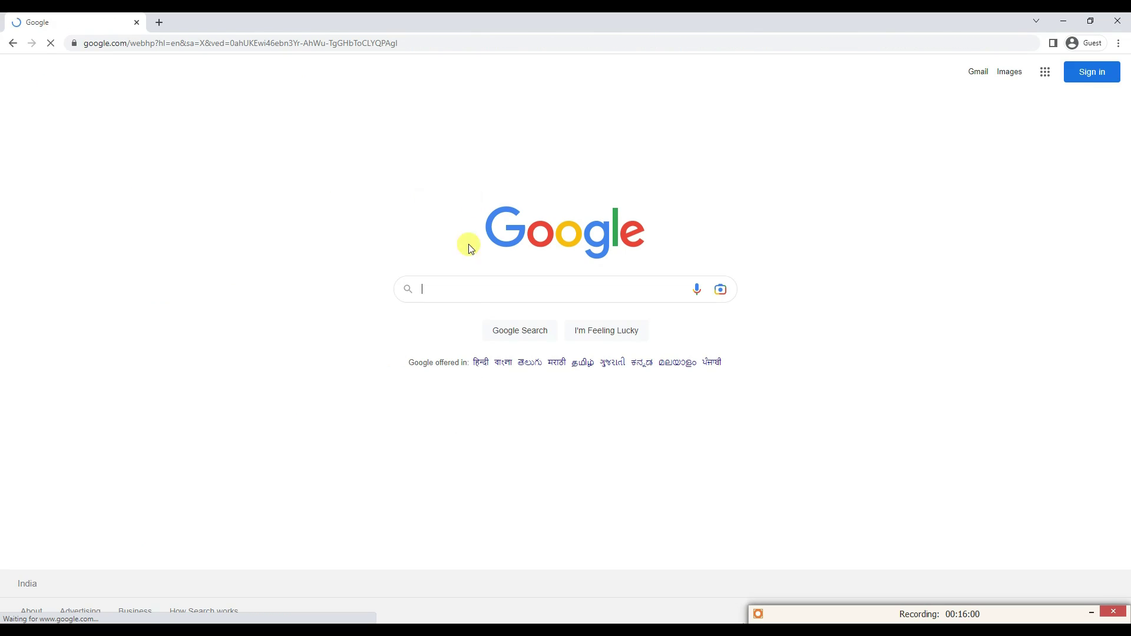
{"action": "left_click", "coordinate": [457, 282]}
{"action": "type", "text": "cha"}
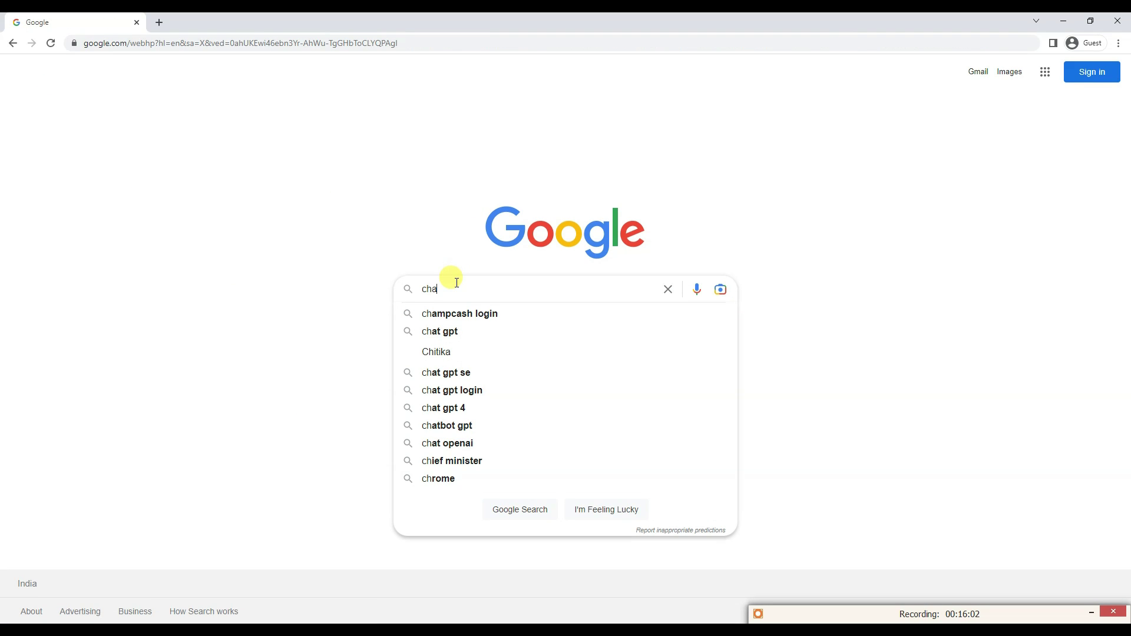
{"action": "type", "text": "t gpt s"}
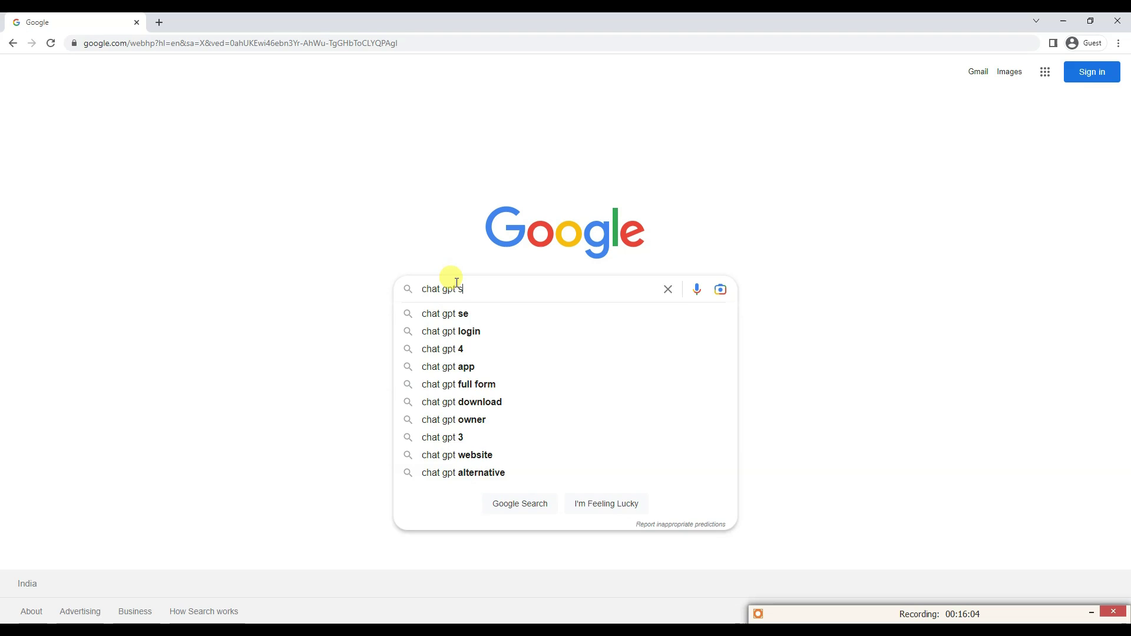
{"action": "type", "text": "e kitna"}
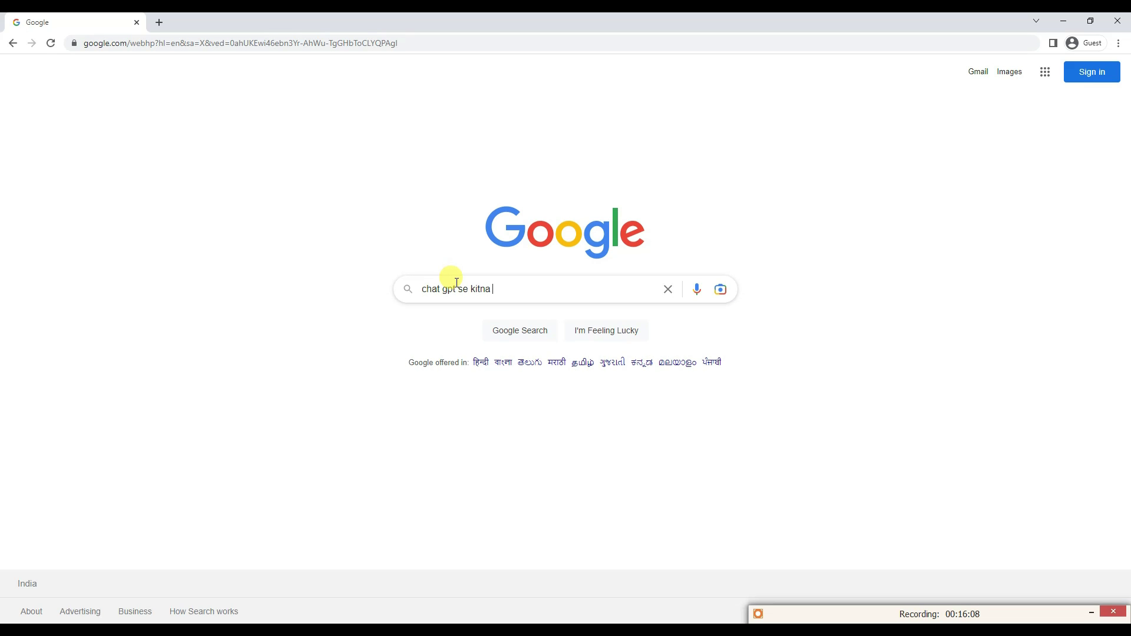
{"action": "key", "text": "BackSpace"}
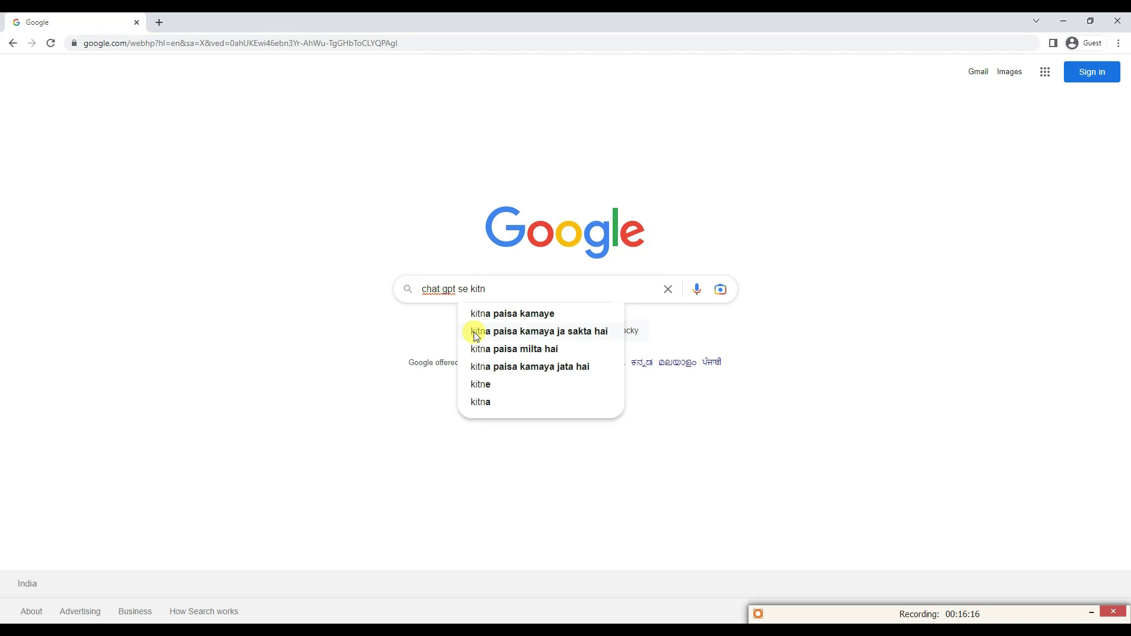
{"action": "left_click", "coordinate": [597, 335]}
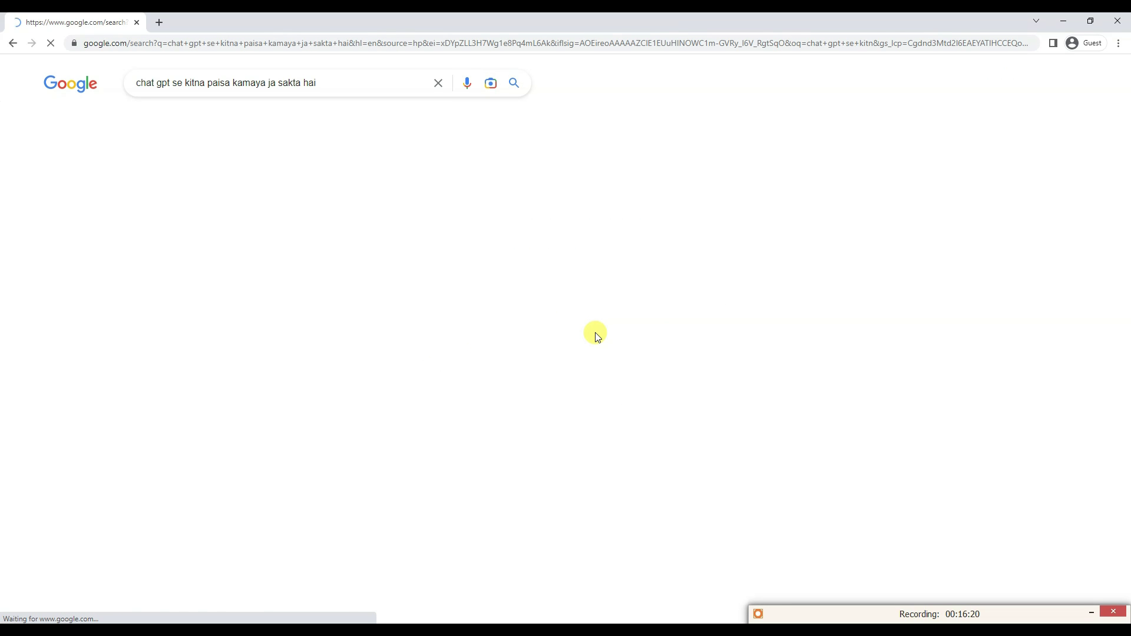
Copy the Google query "chat gpt se kitna paisa kamaya ja sakta hai" and replace the post's "ChatGPT से कितना पैसा कमाया जा सकता है" heading with it
{"action": "triple_click", "coordinate": [368, 81]}
{"action": "key", "text": "ctrl+c"}
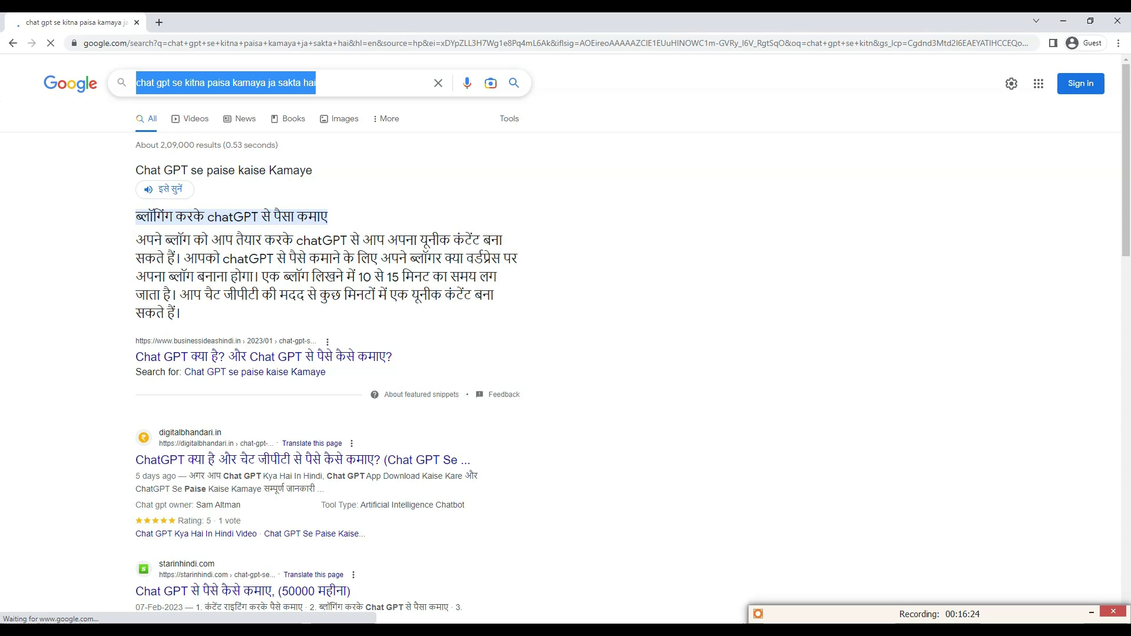
{"action": "key", "text": "alt+Tab"}
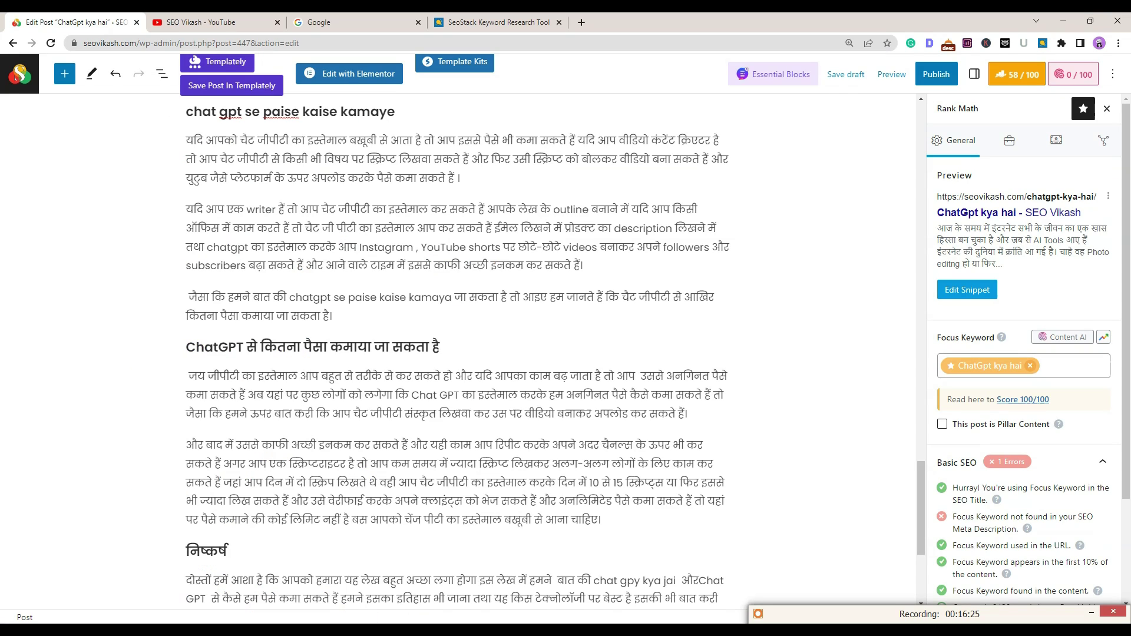
{"action": "triple_click", "coordinate": [299, 344]}
{"action": "key", "text": "ctrl+v"}
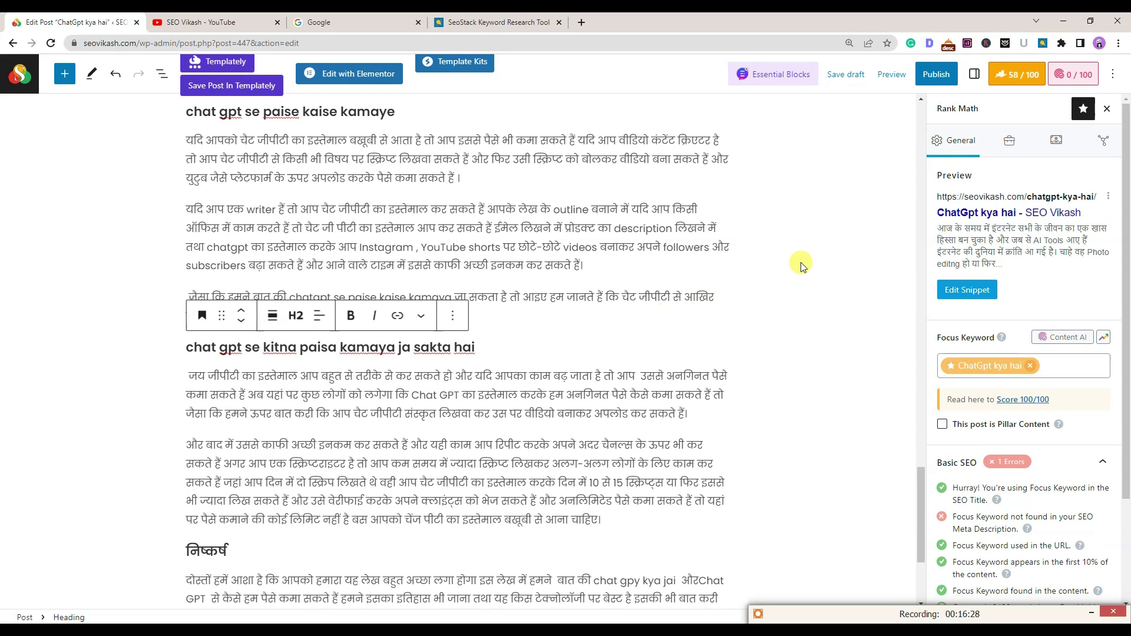
Review the post's title and headings from the introduction through to the FAQ section
{"action": "scroll", "coordinate": [687, 384], "scroll_direction": "down", "scroll_amount": 4}
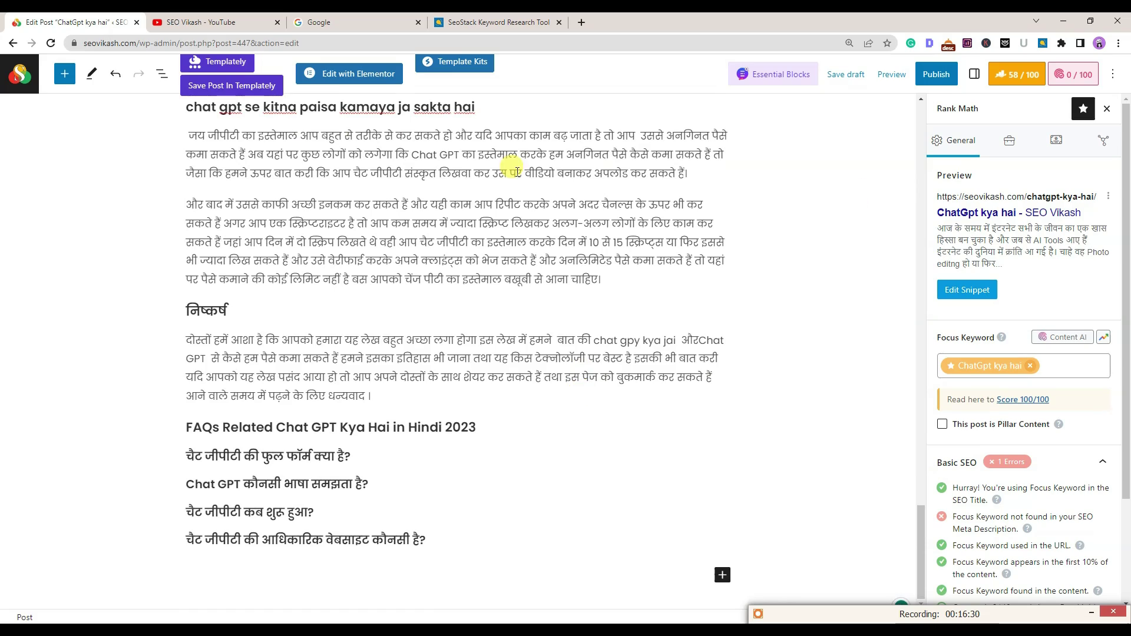
{"action": "scroll", "coordinate": [235, 395], "scroll_direction": "up", "scroll_amount": 20}
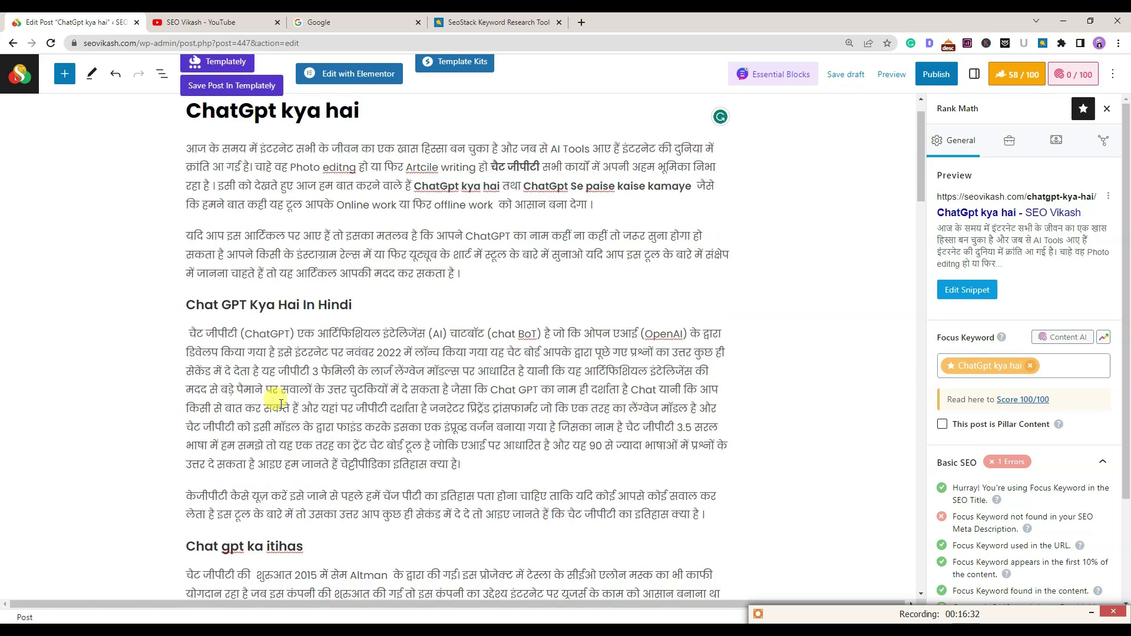
{"action": "scroll", "coordinate": [281, 403], "scroll_direction": "up", "scroll_amount": 1}
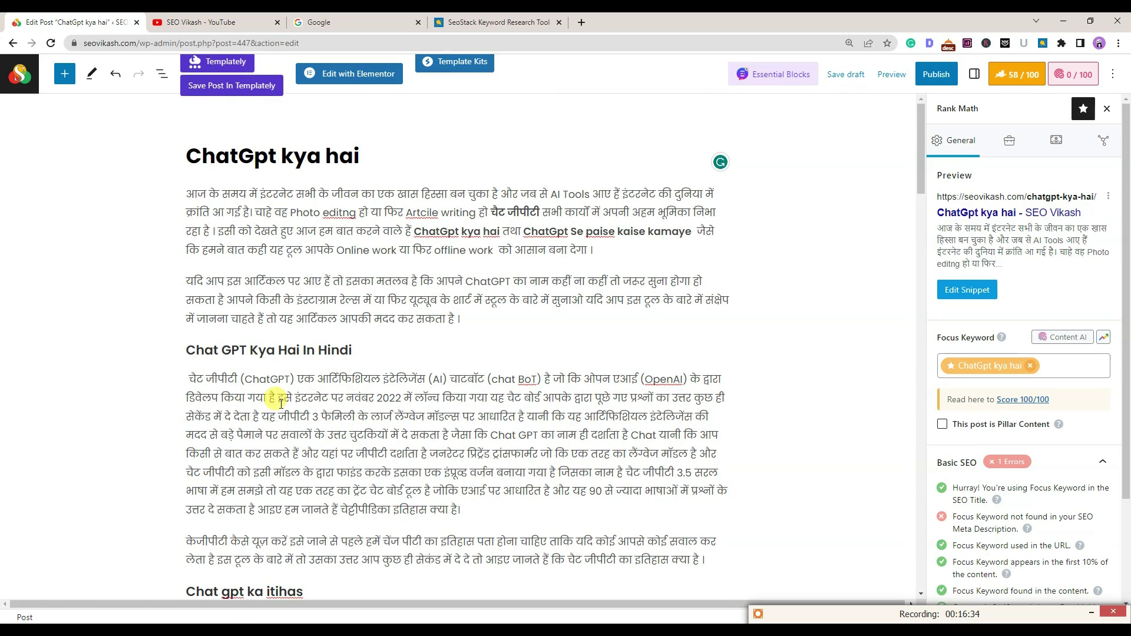
{"action": "left_click", "coordinate": [363, 158]}
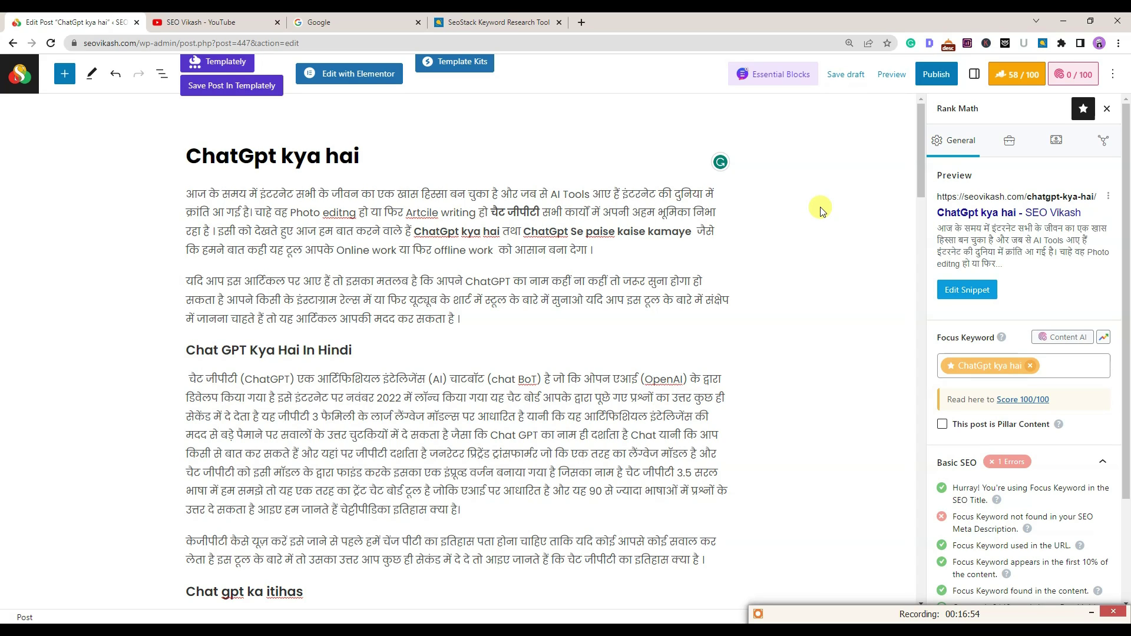
{"action": "left_click", "coordinate": [363, 352]}
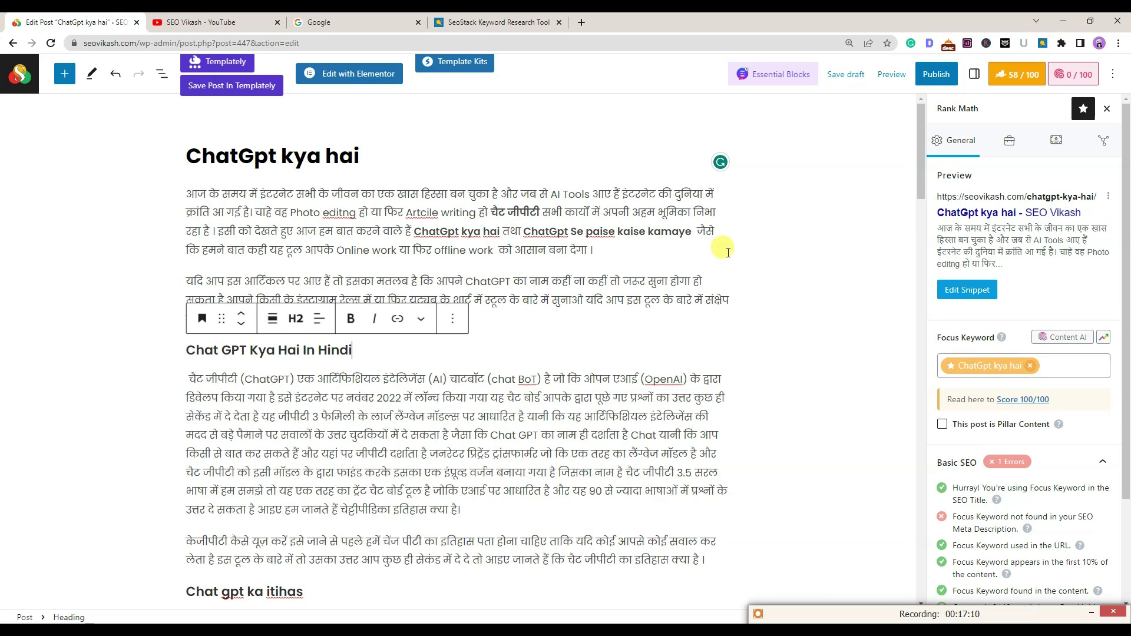
{"action": "scroll", "coordinate": [819, 221], "scroll_direction": "down", "scroll_amount": 20}
{"action": "scroll", "coordinate": [816, 219], "scroll_direction": "down", "scroll_amount": 20}
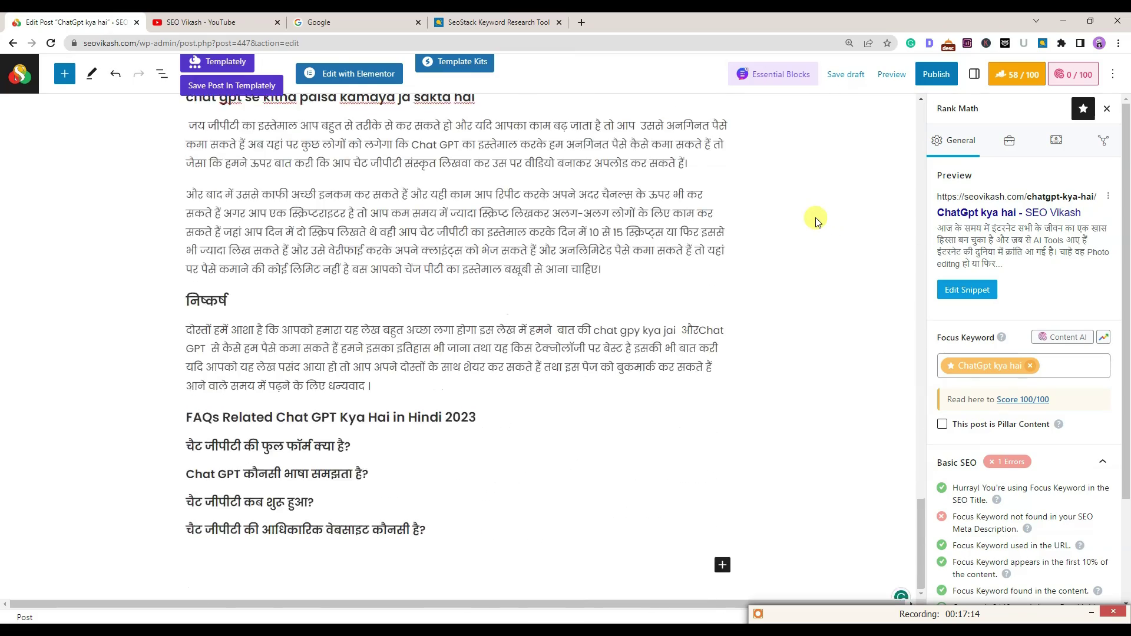
{"action": "scroll", "coordinate": [816, 219], "scroll_direction": "up", "scroll_amount": 20}
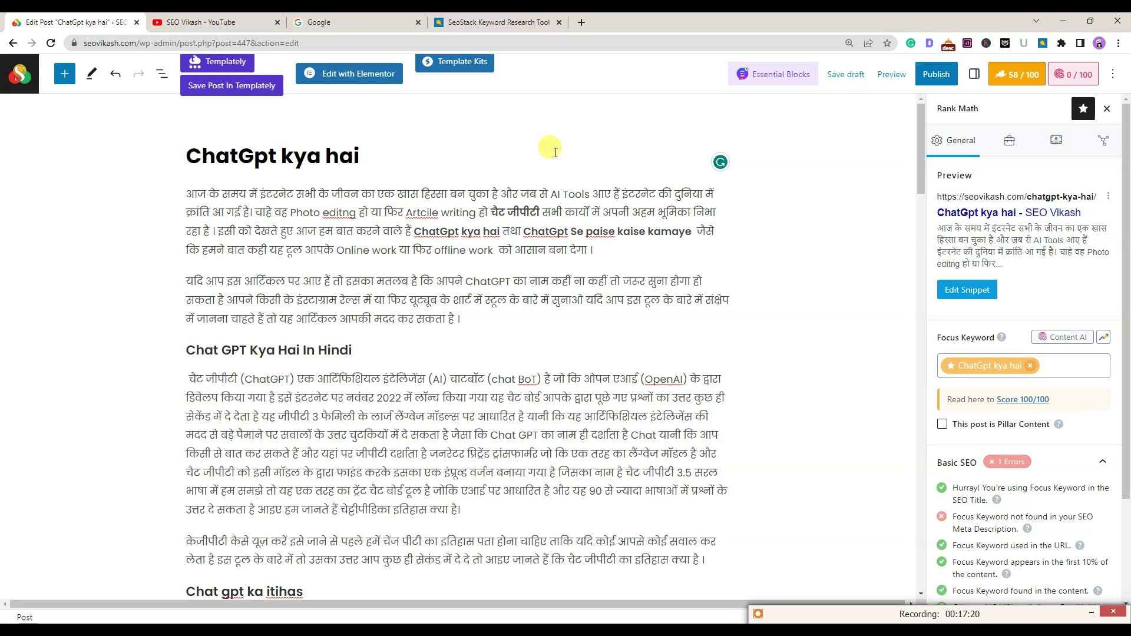
Examine the keyword placement in the title, the introduction's bold phrases "ChatGpt kya hai" and "ChatGpt Se paise kaise kamaye", and the first headings
{"action": "left_click", "coordinate": [190, 154]}
{"action": "left_click_drag", "start_coordinate": [199, 151], "coordinate": [359, 157]}
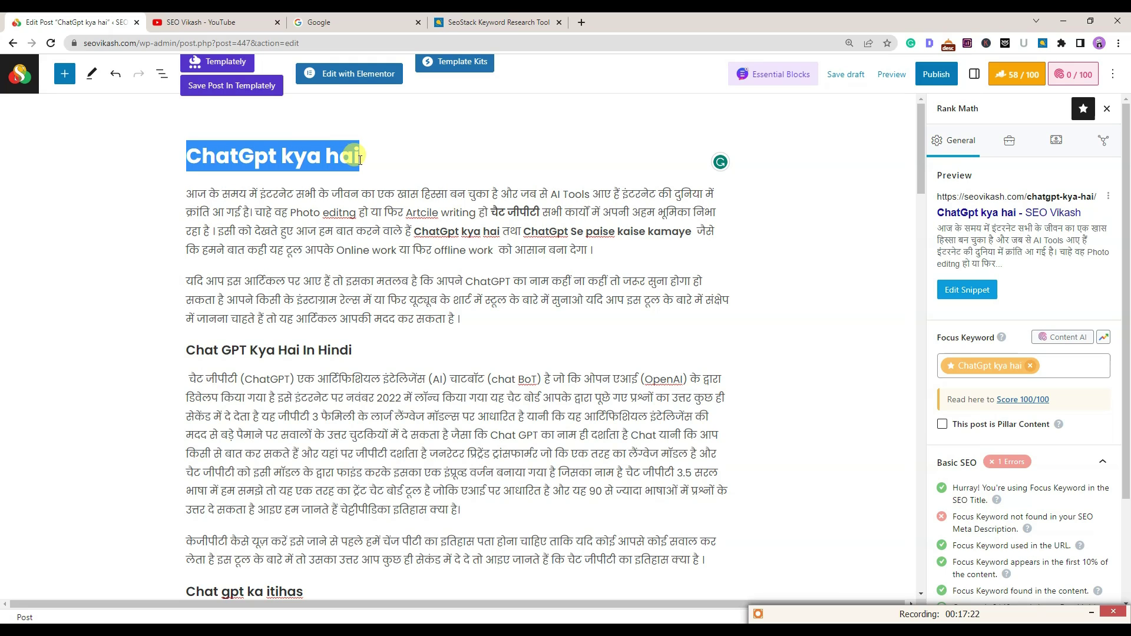
{"action": "left_click_drag", "start_coordinate": [418, 234], "coordinate": [500, 232]}
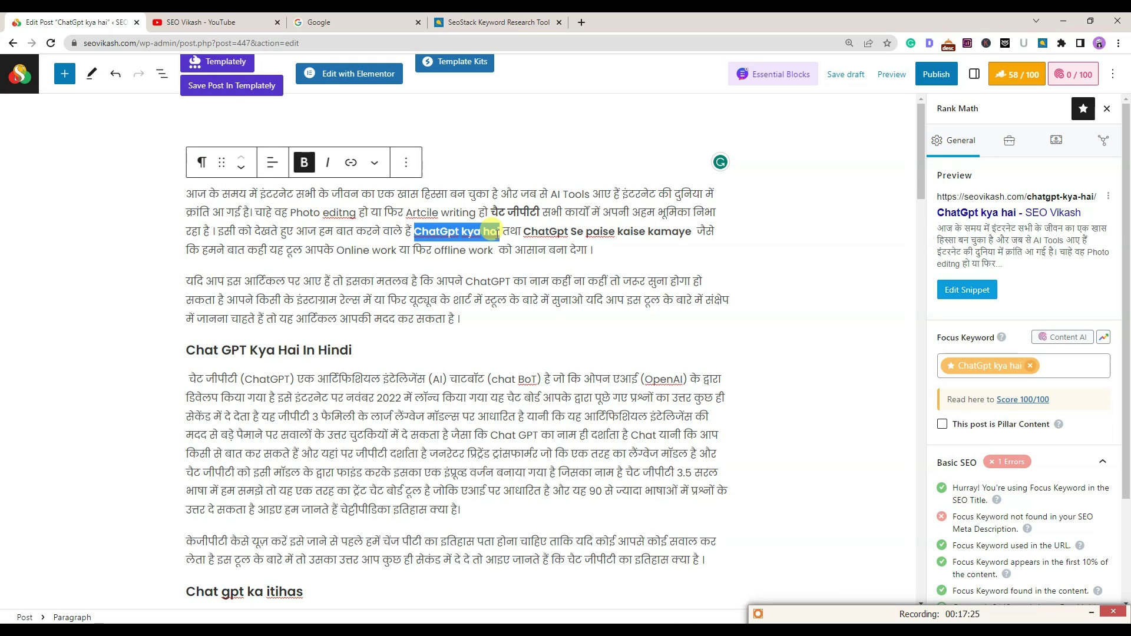
{"action": "left_click", "coordinate": [768, 224]}
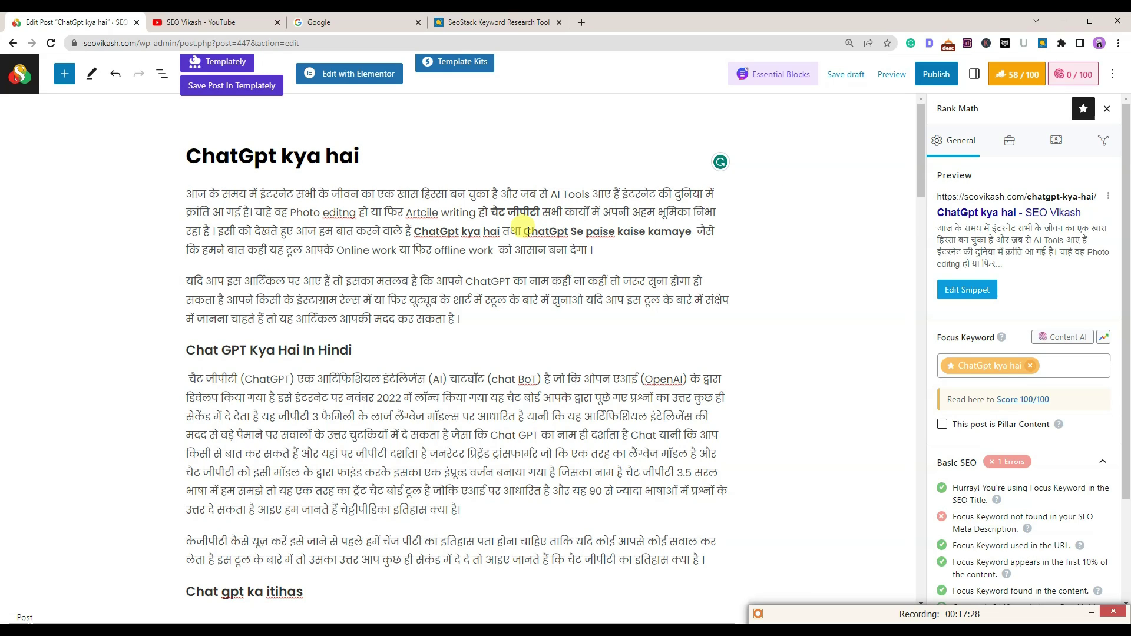
{"action": "left_click_drag", "start_coordinate": [523, 232], "coordinate": [694, 235]}
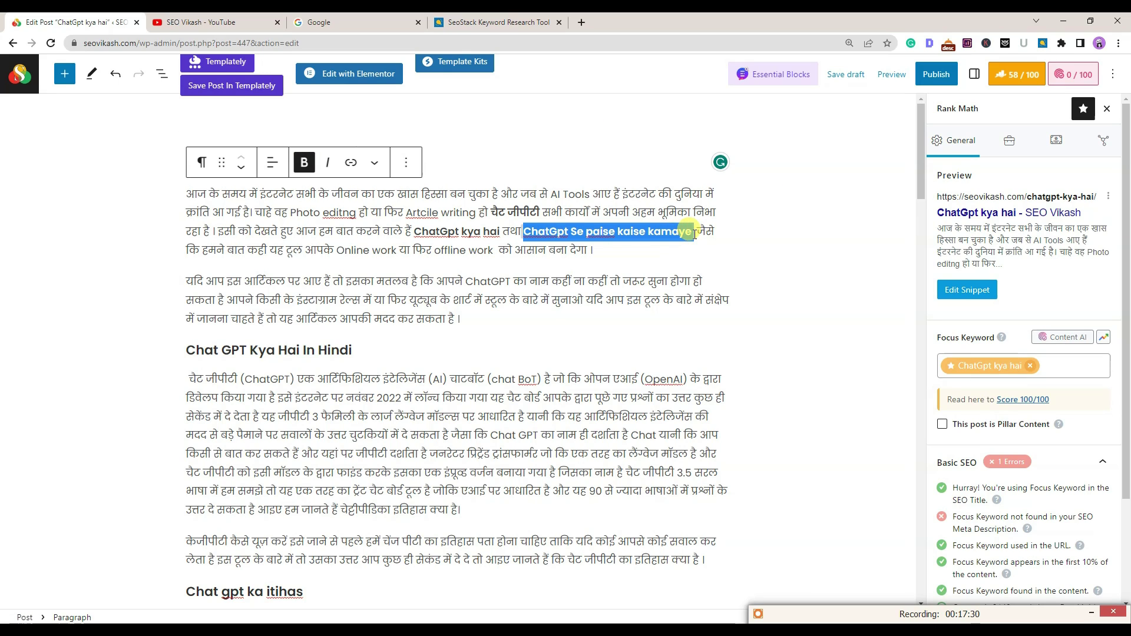
{"action": "left_click", "coordinate": [785, 219]}
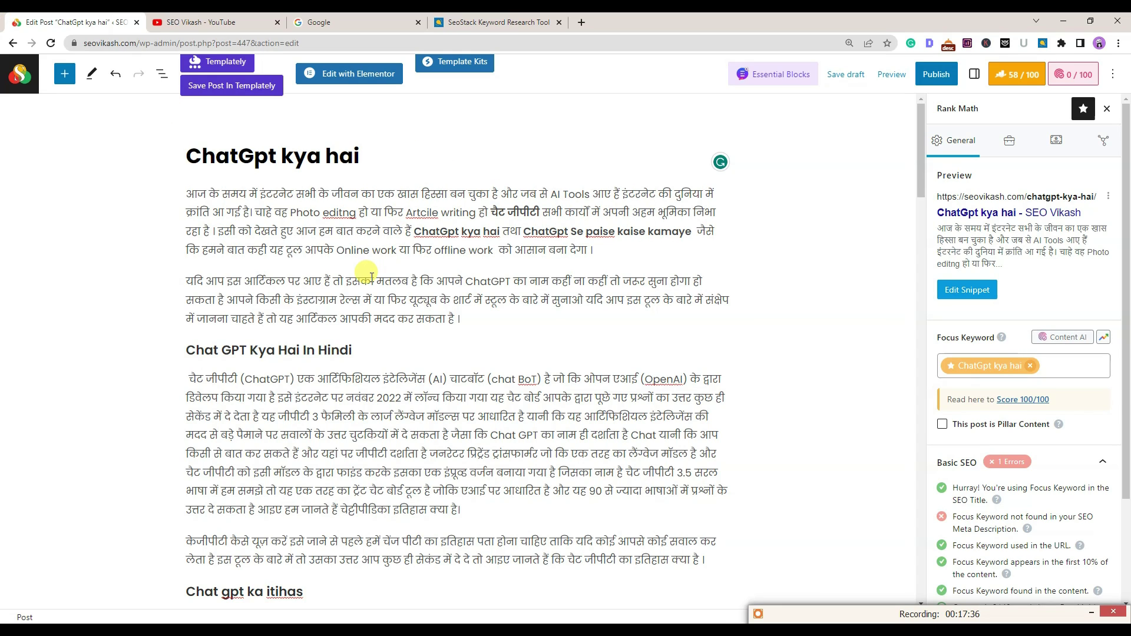
{"action": "scroll", "coordinate": [310, 305], "scroll_direction": "down", "scroll_amount": 3}
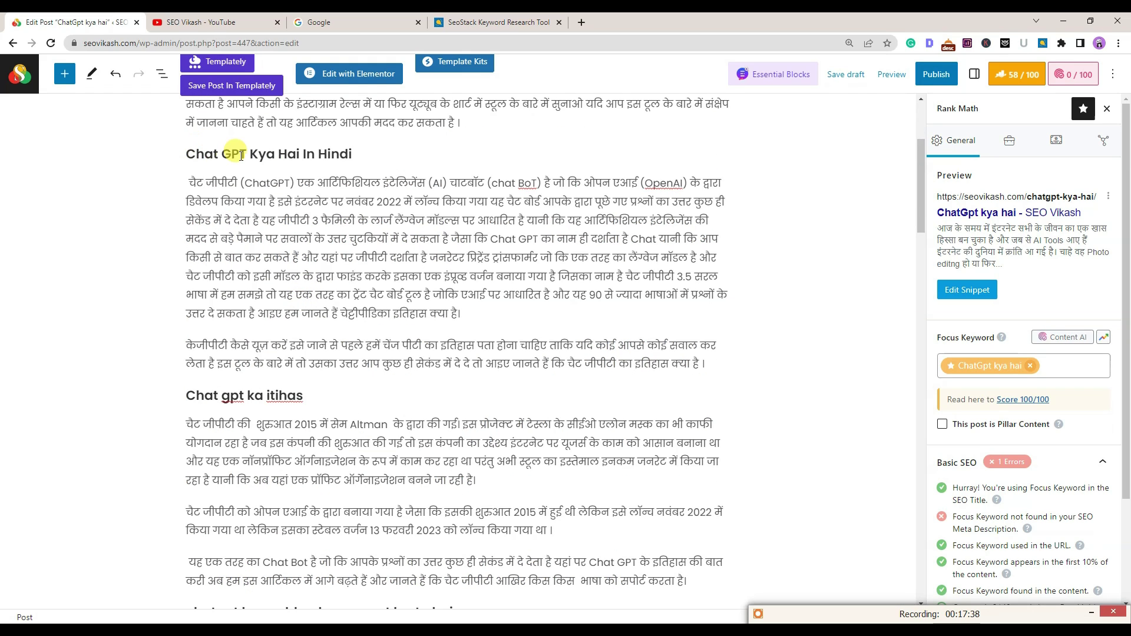
{"action": "scroll", "coordinate": [366, 168], "scroll_direction": "up", "scroll_amount": 3}
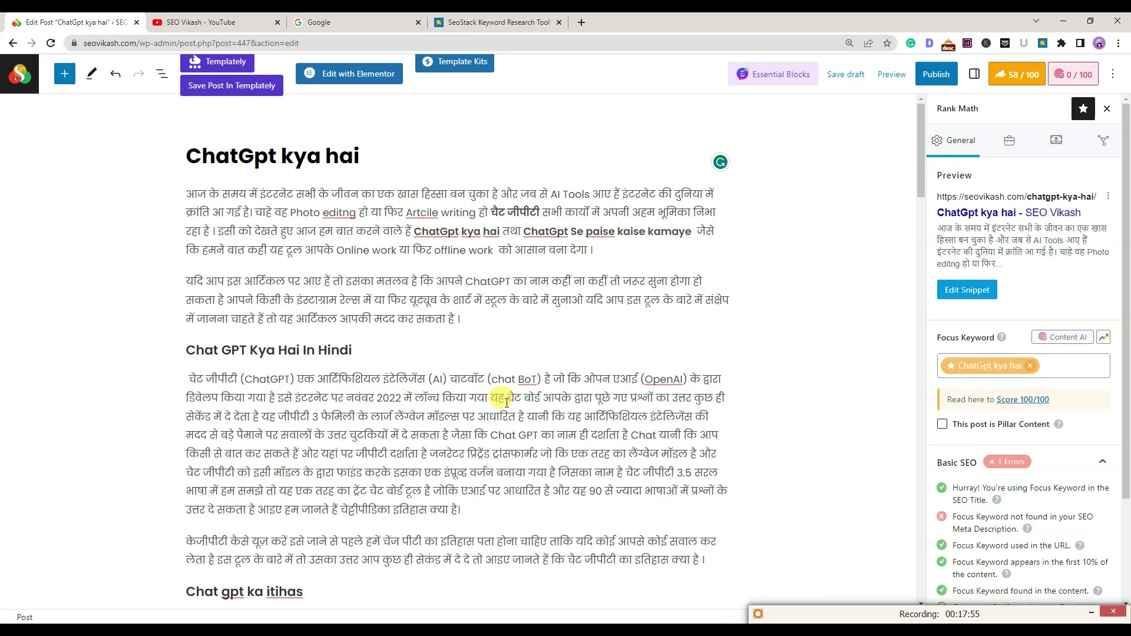
Copy the "Chat GPT Kya Hai In Hindi" heading text and begin the paragraph below it with "Aaiye jante hai ki Chat GPT Kya Hai In Hindi -"
{"action": "left_click_drag", "start_coordinate": [357, 362], "coordinate": [190, 342]}
{"action": "key", "text": "ctrl+c"}
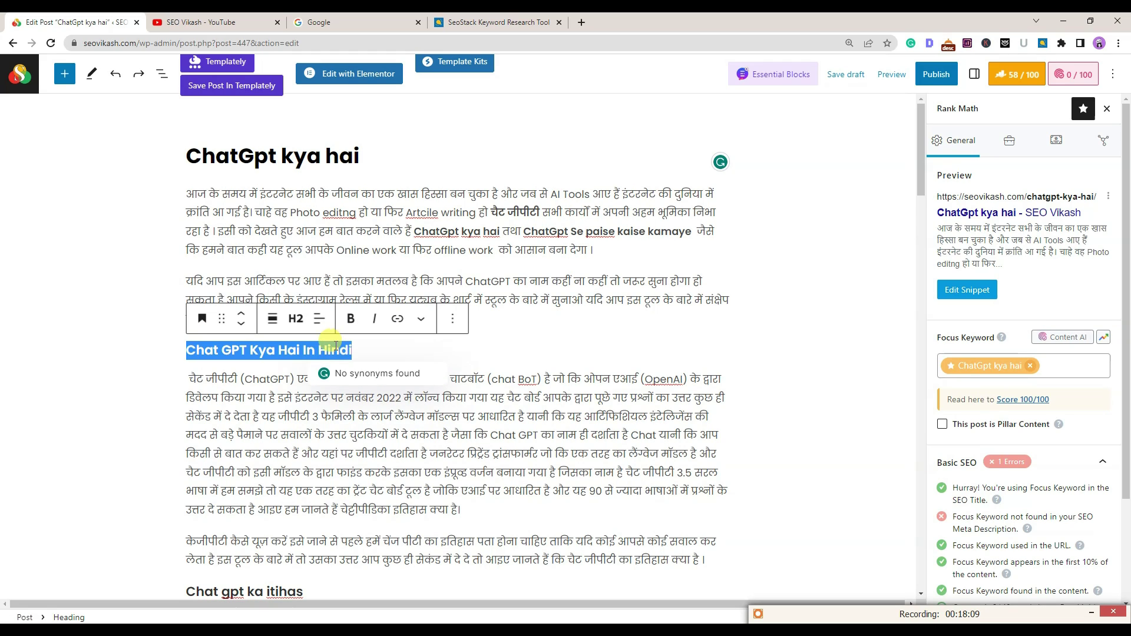
{"action": "key", "text": "ctrl+z"}
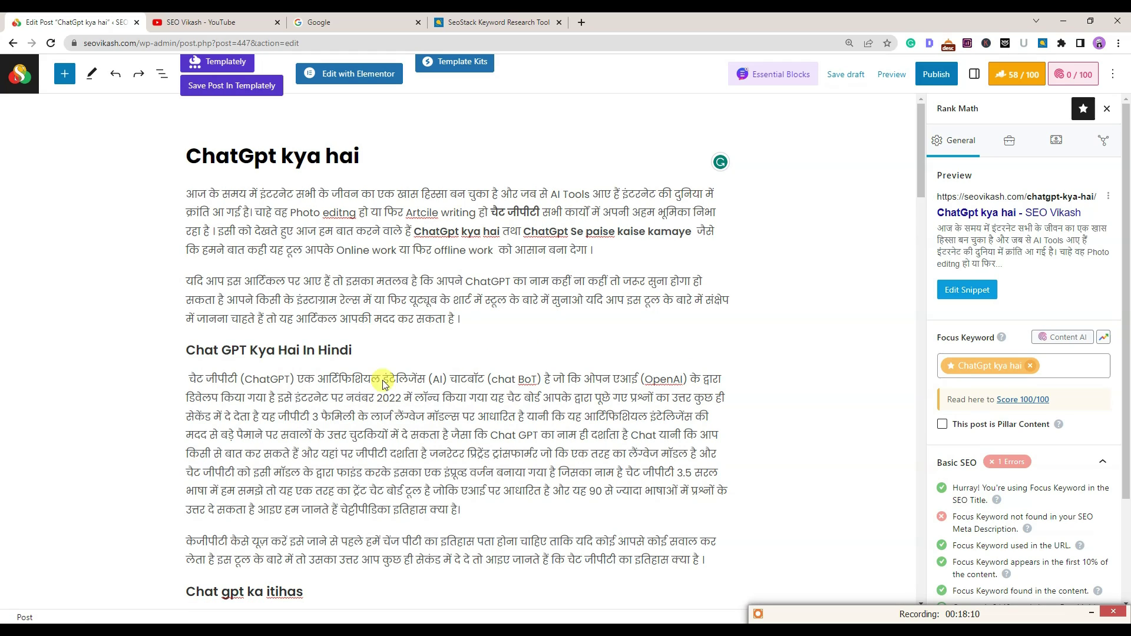
{"action": "left_click", "coordinate": [190, 378]}
{"action": "key", "text": "ctrl+v"}
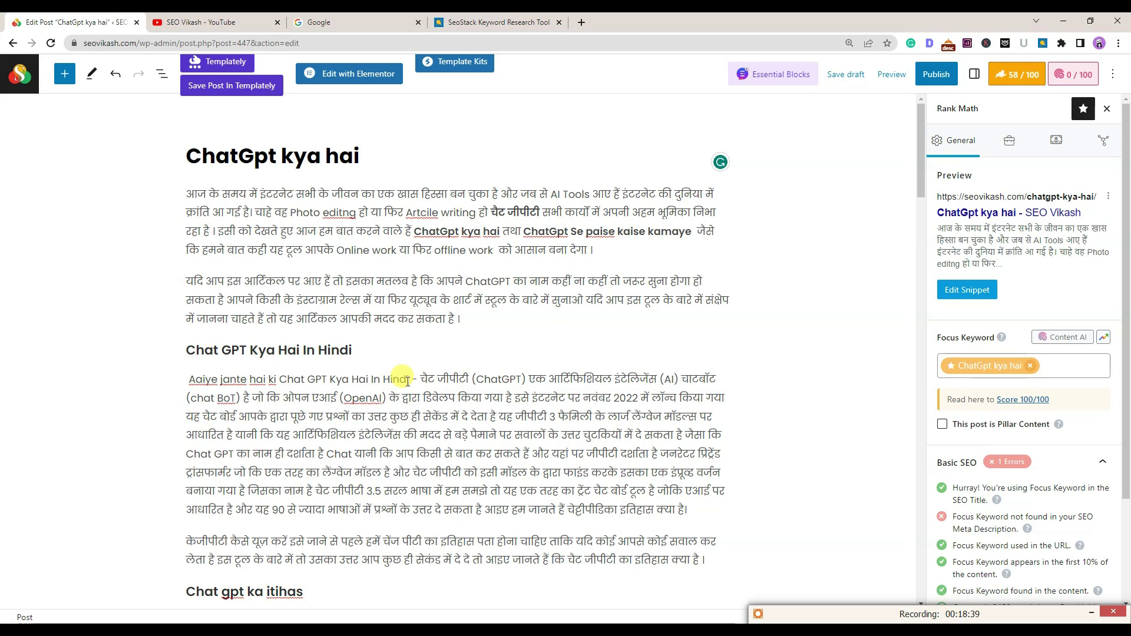
Copy "Aaiye jante hai ki" from the paragraph into the IndiaTyping Hindi converter and convert it to "आइये जानते है की"
{"action": "left_click", "coordinate": [353, 351]}
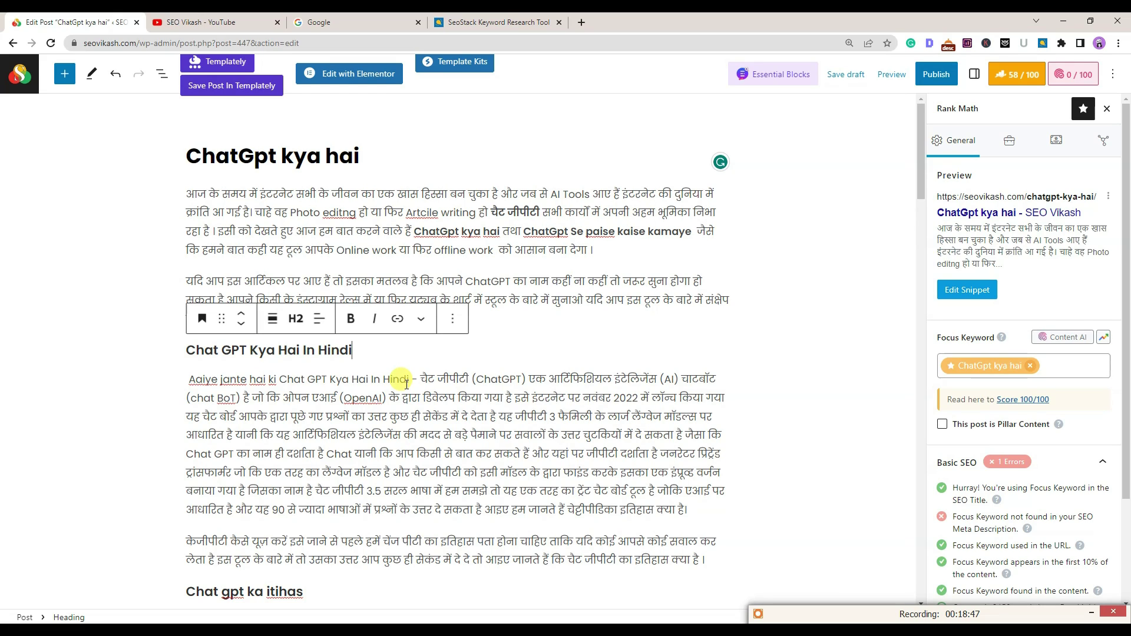
{"action": "left_click_drag", "start_coordinate": [195, 380], "coordinate": [277, 379]}
{"action": "key", "text": "ctrl+c"}
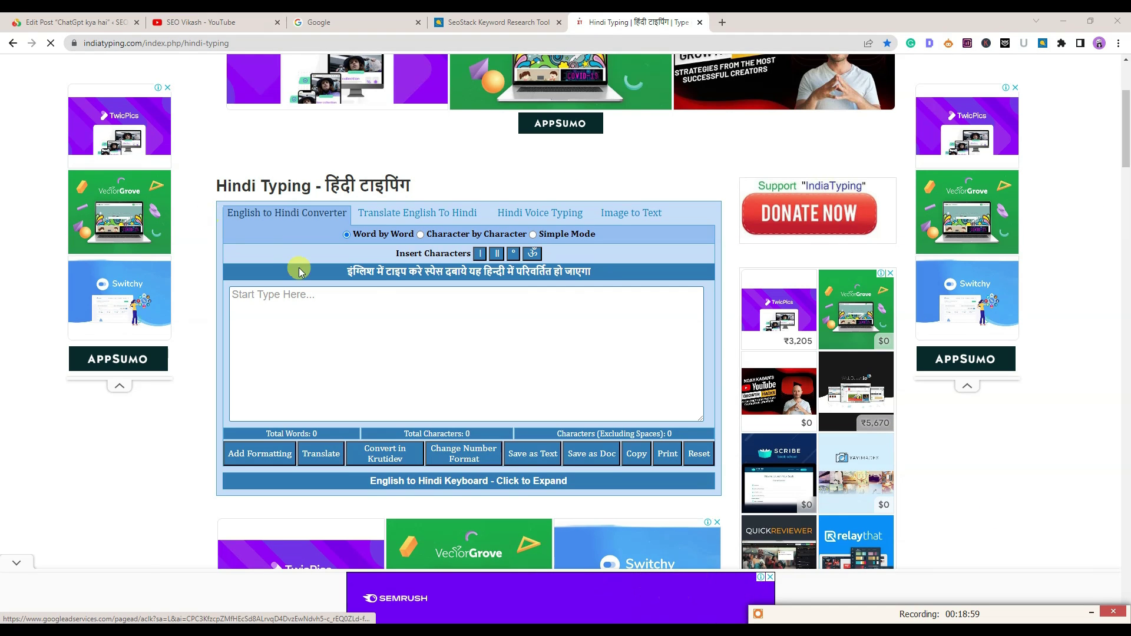
{"action": "left_click", "coordinate": [338, 310]}
{"action": "key", "text": "ctrl+v"}
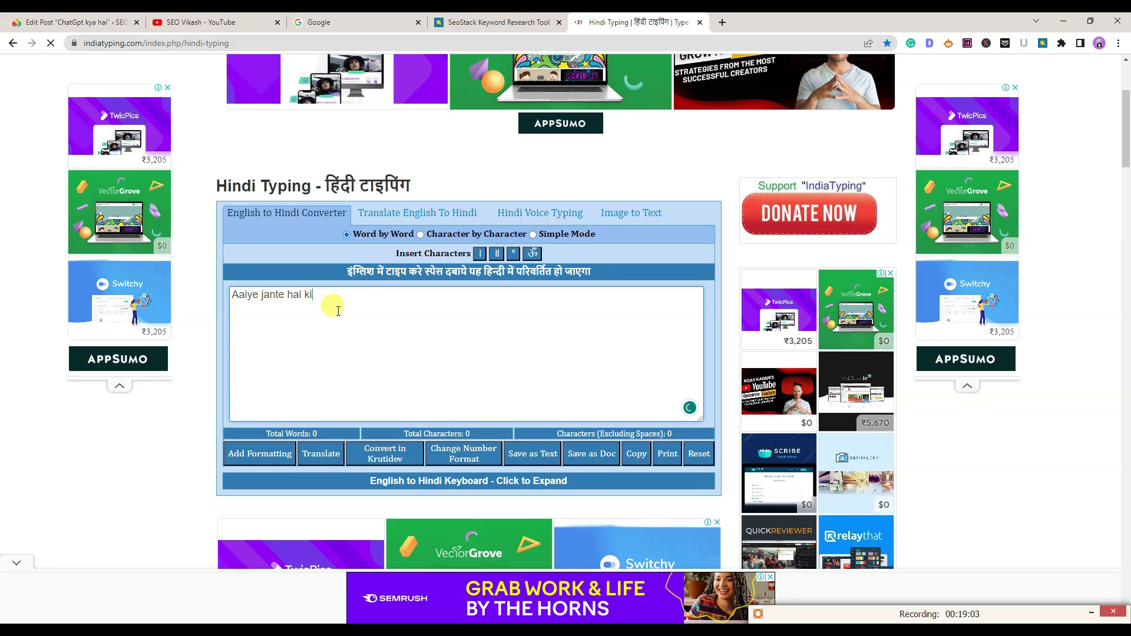
{"action": "left_click", "coordinate": [259, 301]}
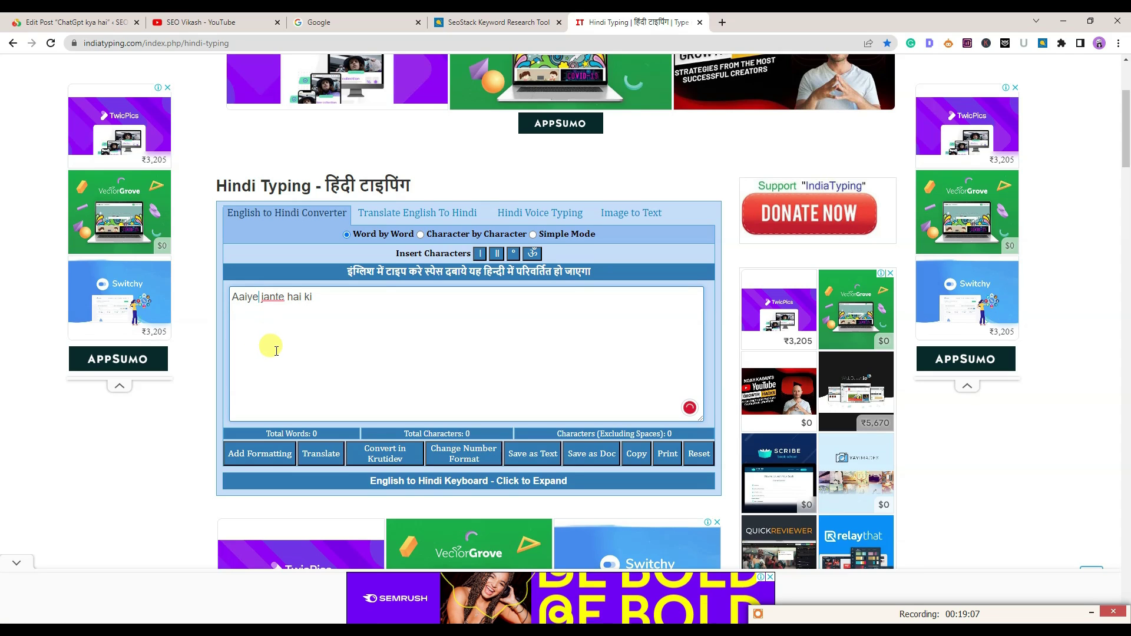
{"action": "left_click", "coordinate": [286, 301]}
{"action": "left_click", "coordinate": [307, 297]}
{"action": "left_click", "coordinate": [314, 294]}
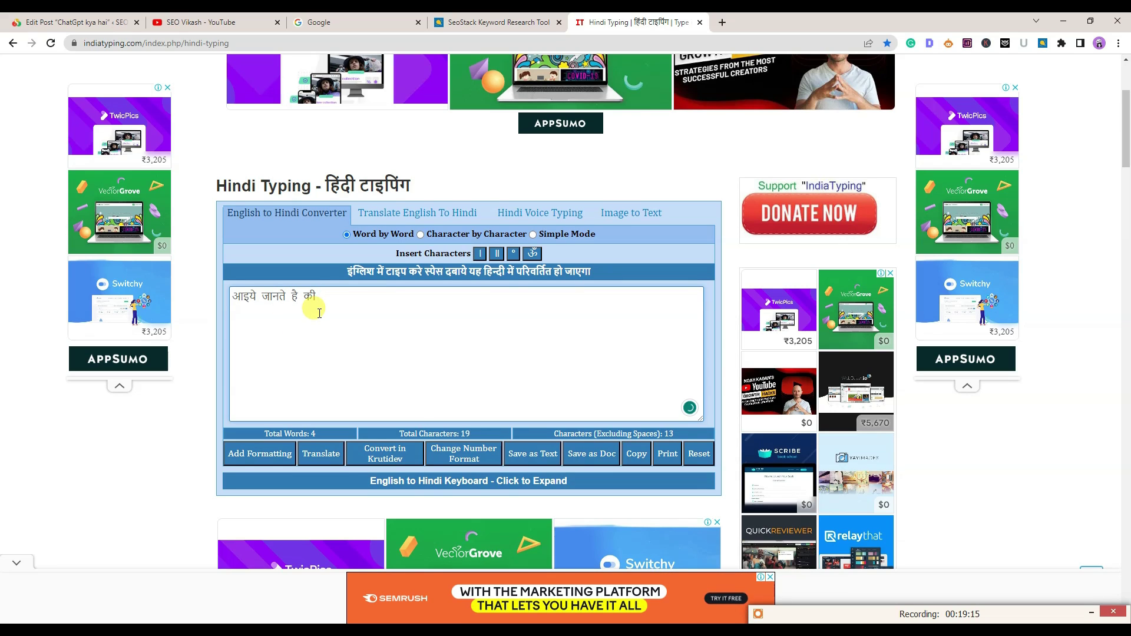
Copy the converted "आइये जानते है की" and replace the selected "Aaiye jante hai ki" in the WordPress post with it
{"action": "key", "text": "ctrl+a"}
{"action": "key", "text": "ctrl+c"}
{"action": "left_click", "coordinate": [75, 18]}
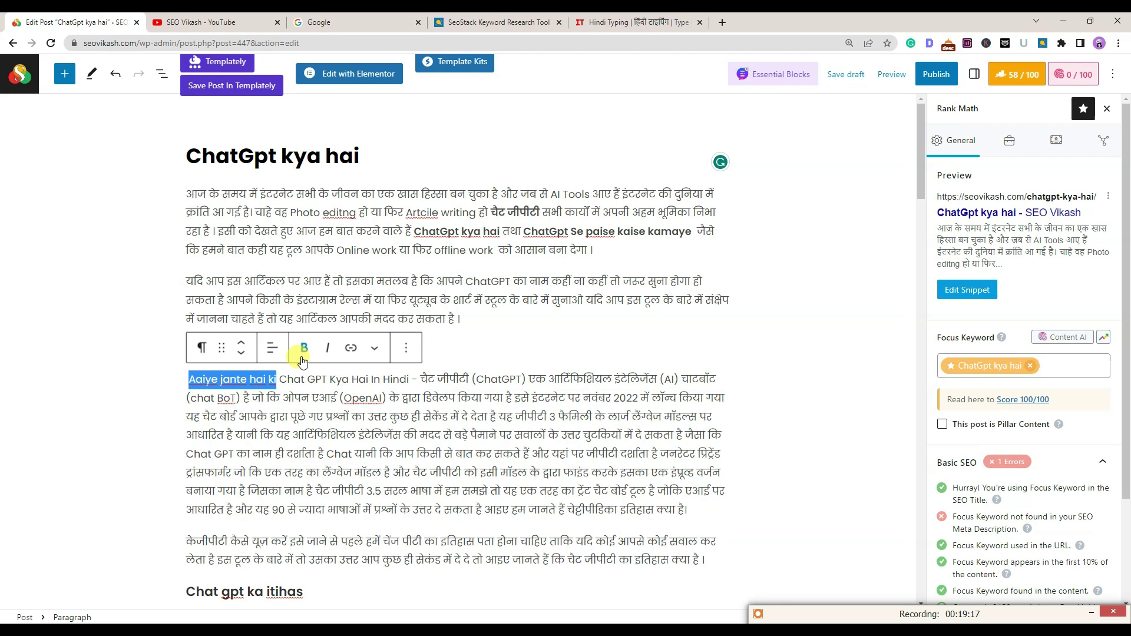
{"action": "key", "text": "ctrl+v"}
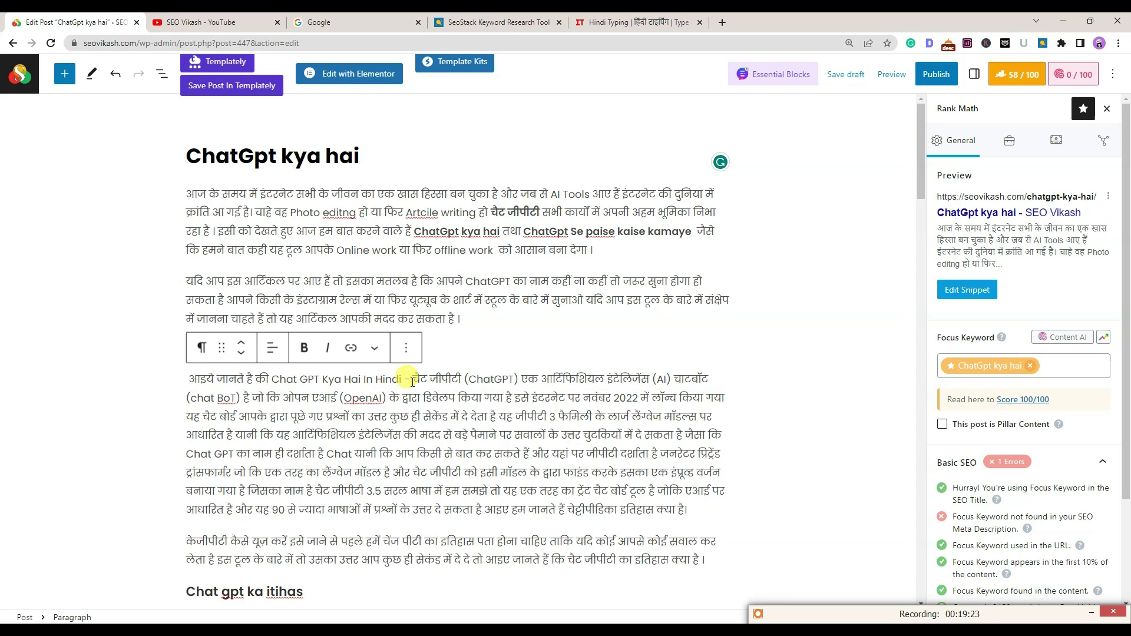
Compare the "Chat GPT Kya Hai In Hindi" heading with the same keyword phrase in the paragraph below it
{"action": "left_click_drag", "start_coordinate": [410, 380], "coordinate": [804, 359]}
{"action": "left_click", "coordinate": [803, 356]}
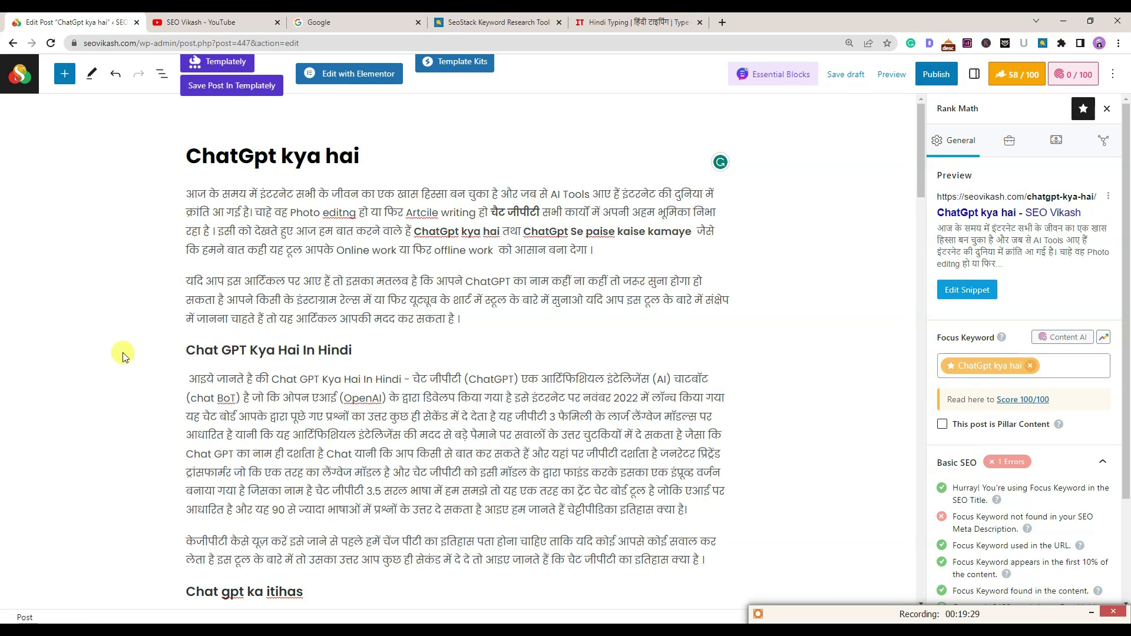
{"action": "left_click_drag", "start_coordinate": [358, 349], "coordinate": [188, 344]}
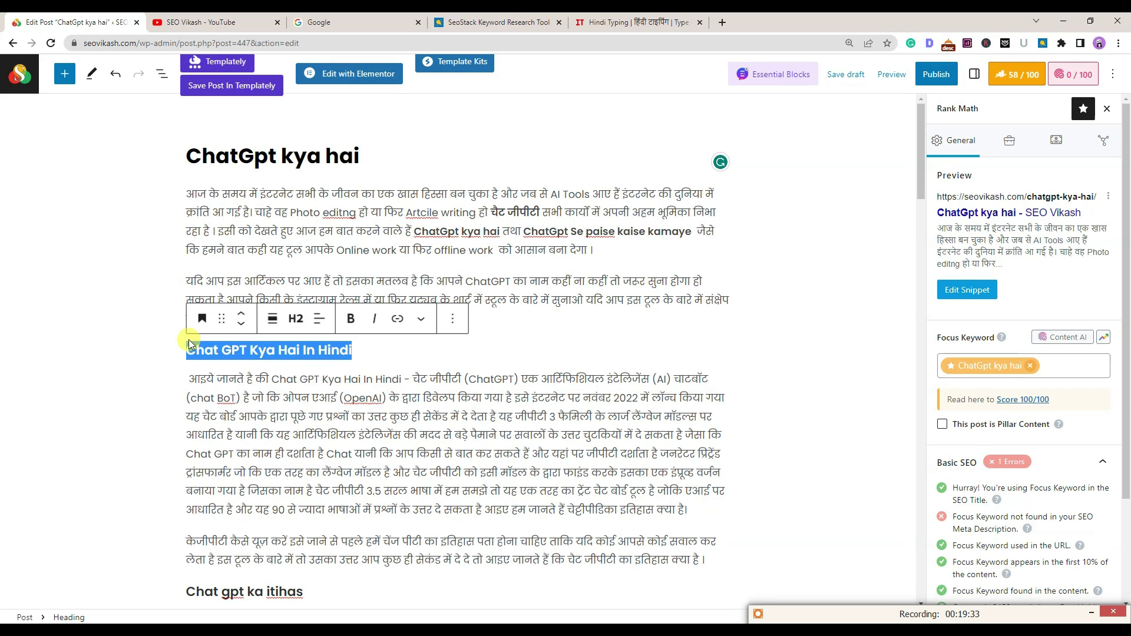
{"action": "key", "text": "BackSpace"}
{"action": "left_click_drag", "start_coordinate": [271, 378], "coordinate": [406, 377]}
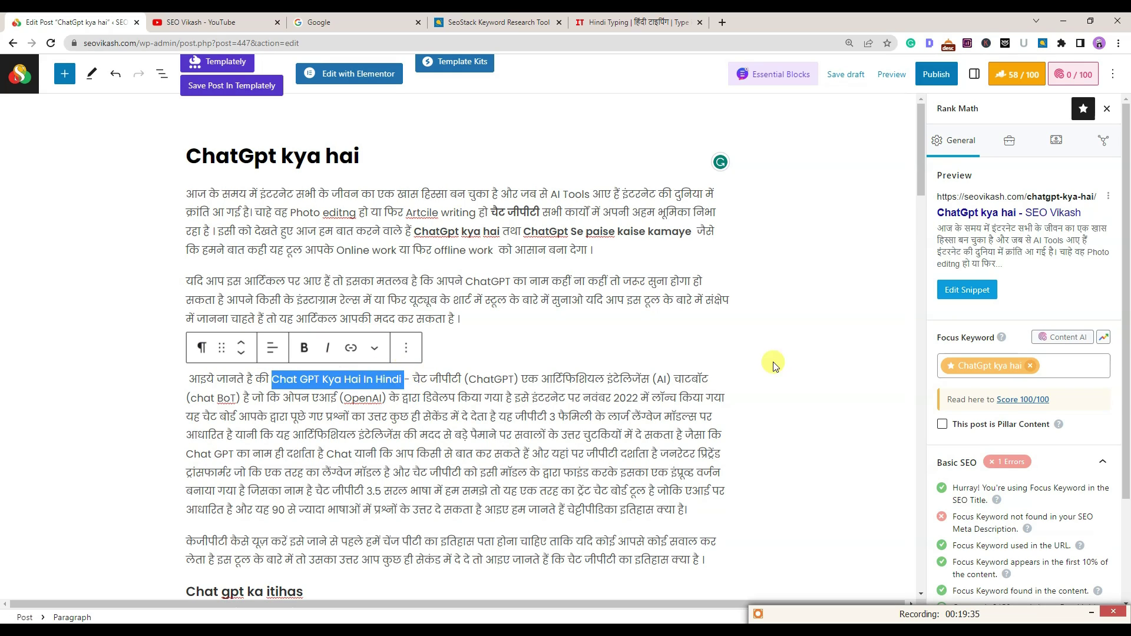
{"action": "left_click", "coordinate": [832, 346]}
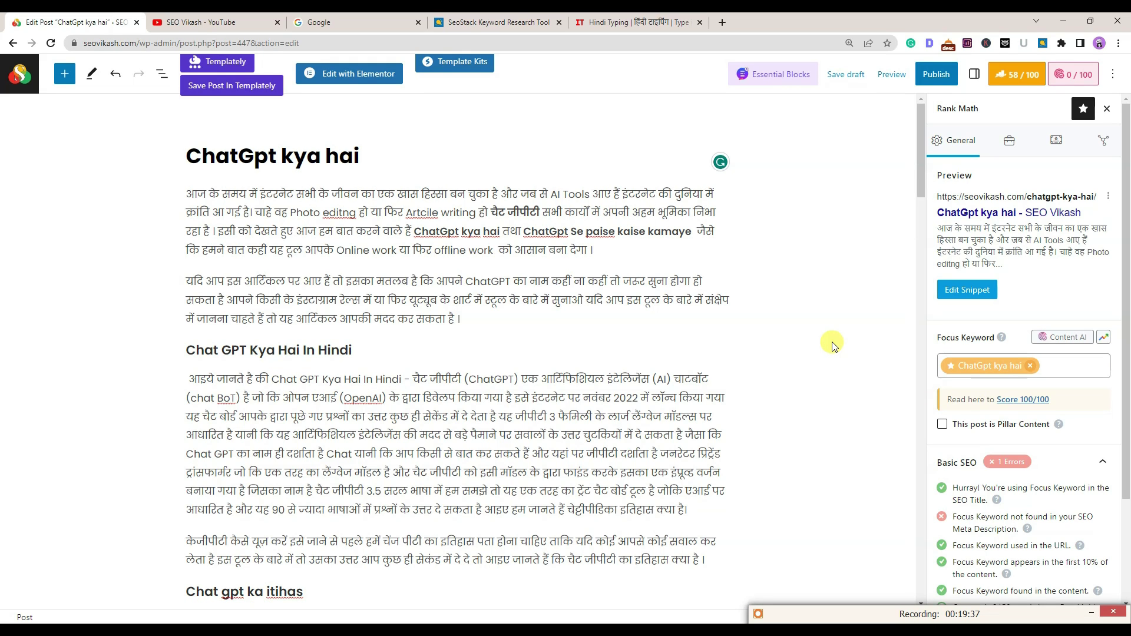
Copy the post's "Chat gpt ka itihas" heading text into the IndiaTyping Hindi converter, replacing the text there
{"action": "scroll", "coordinate": [330, 348], "scroll_direction": "down", "scroll_amount": 6}
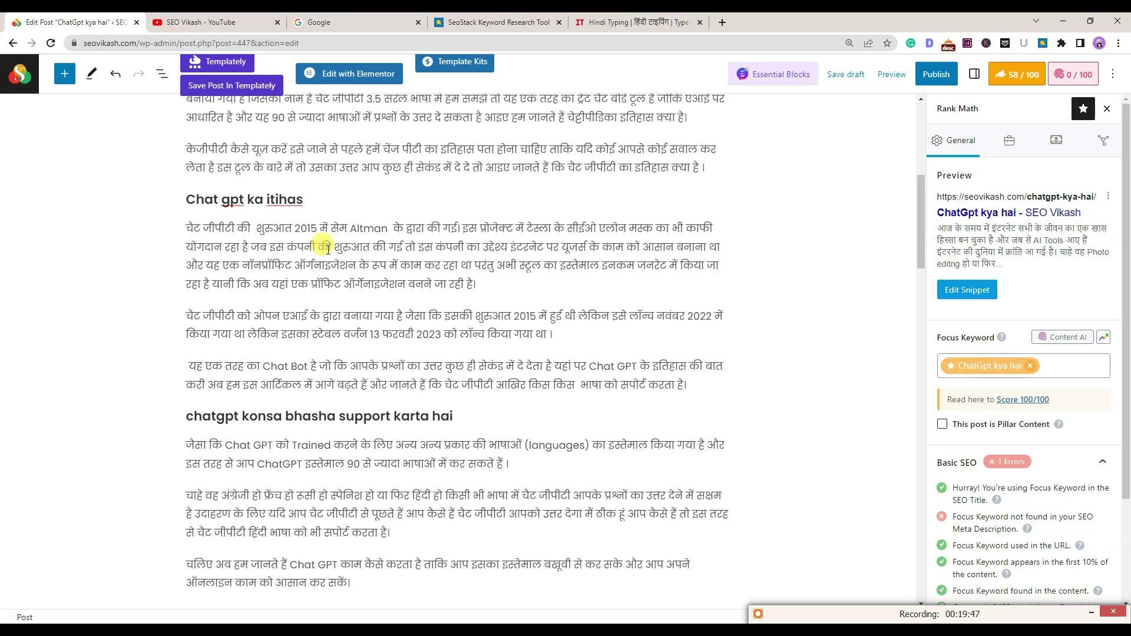
{"action": "scroll", "coordinate": [328, 248], "scroll_direction": "up", "scroll_amount": 3}
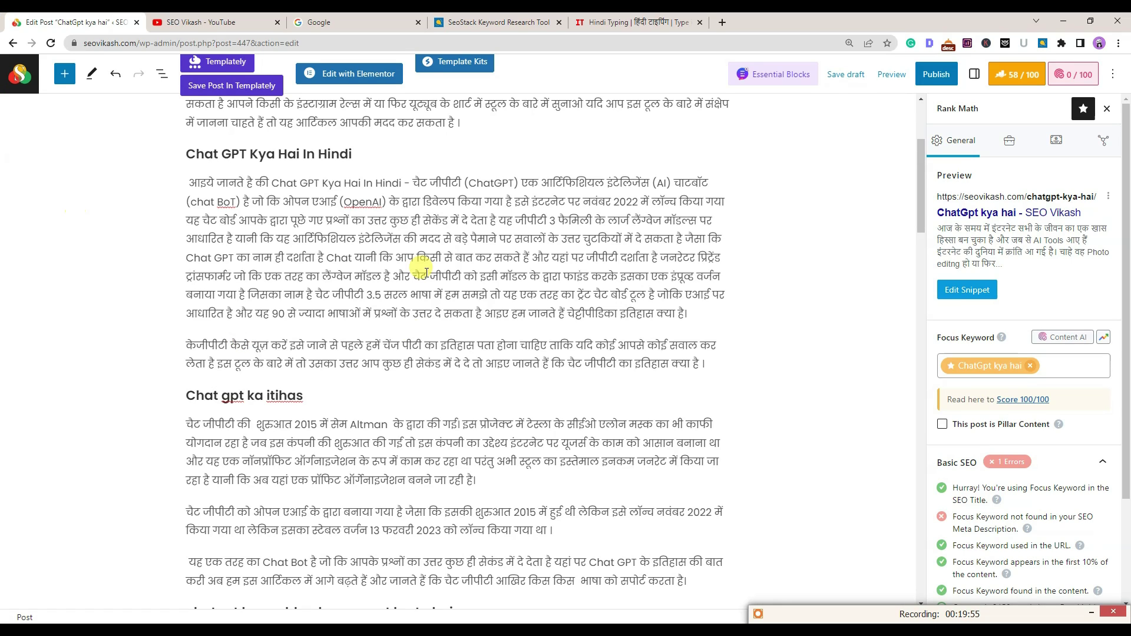
{"action": "left_click", "coordinate": [314, 396]}
{"action": "triple_click", "coordinate": [314, 396]}
{"action": "key", "text": "ctrl+c"}
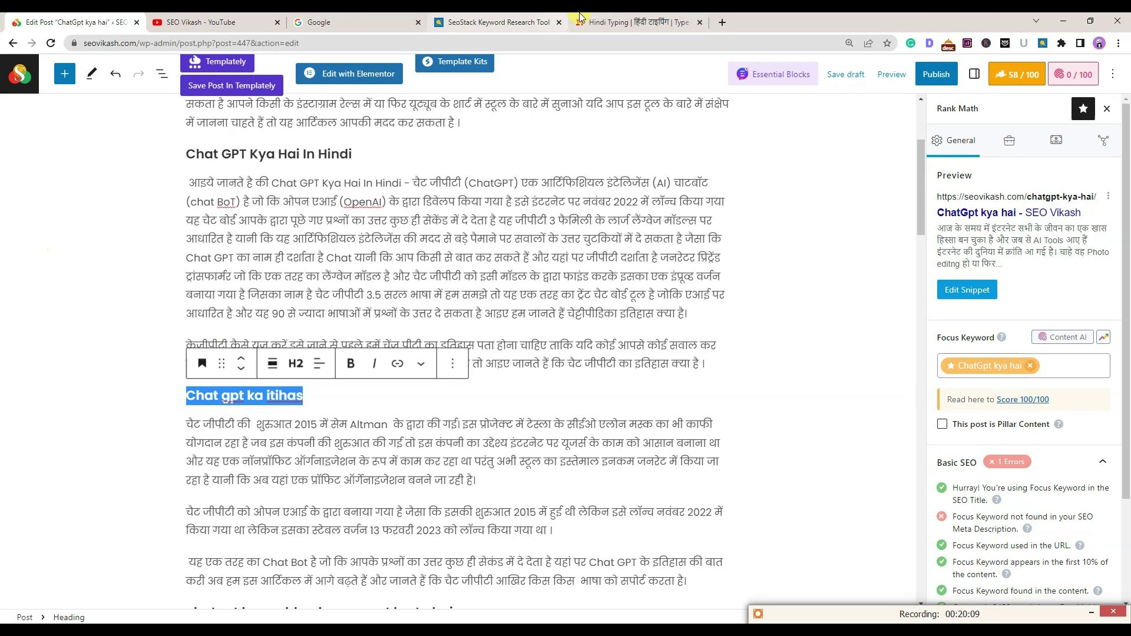
{"action": "left_click", "coordinate": [633, 22]}
{"action": "key", "text": "ctrl+v"}
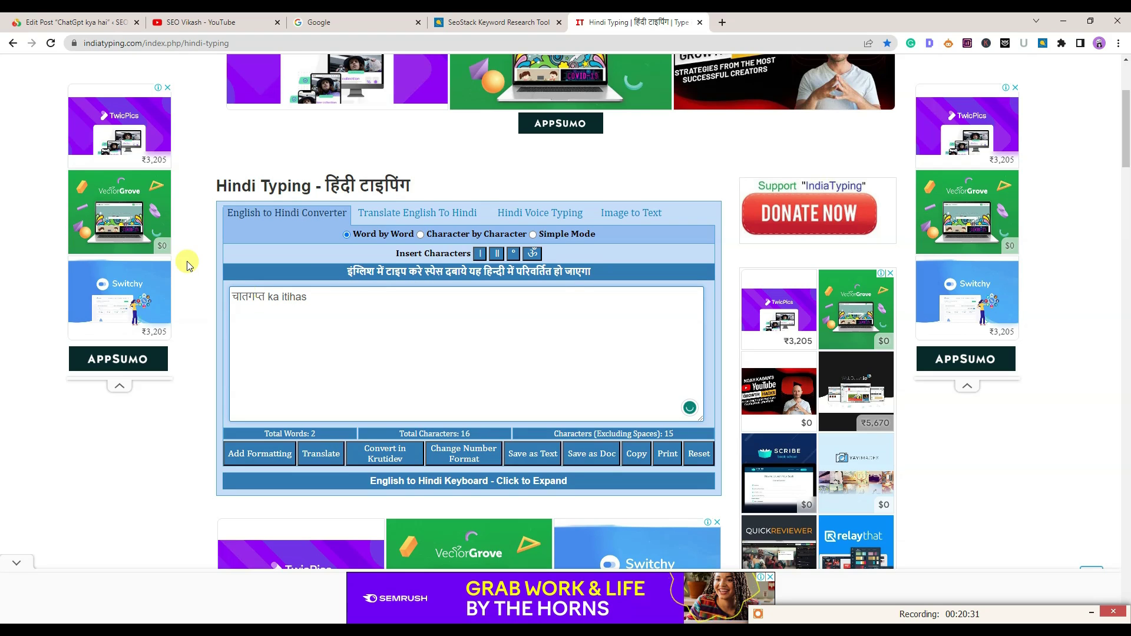
Rewrite the phrase in the converter as "Chatgpt का इतिहास", keeping "Chatgpt" in English letters
{"action": "key", "text": "BackSpace"}
{"action": "key", "text": "BackSpace"}
{"action": "key", "text": "BackSpace"}
{"action": "key", "text": "BackSpace"}
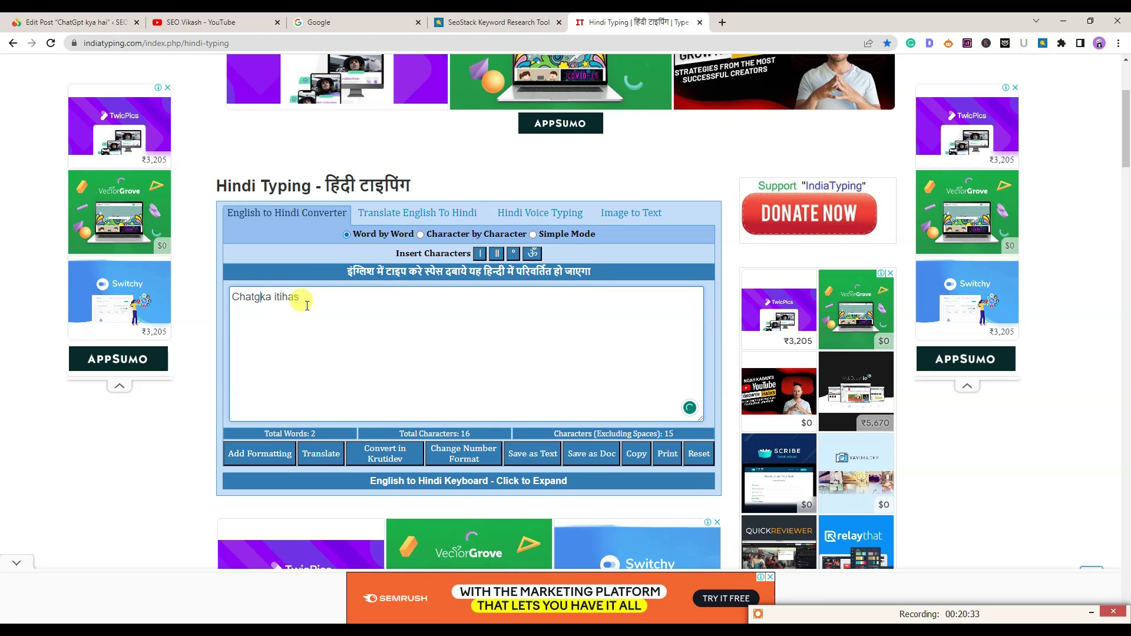
{"action": "type", "text": "Chat"}
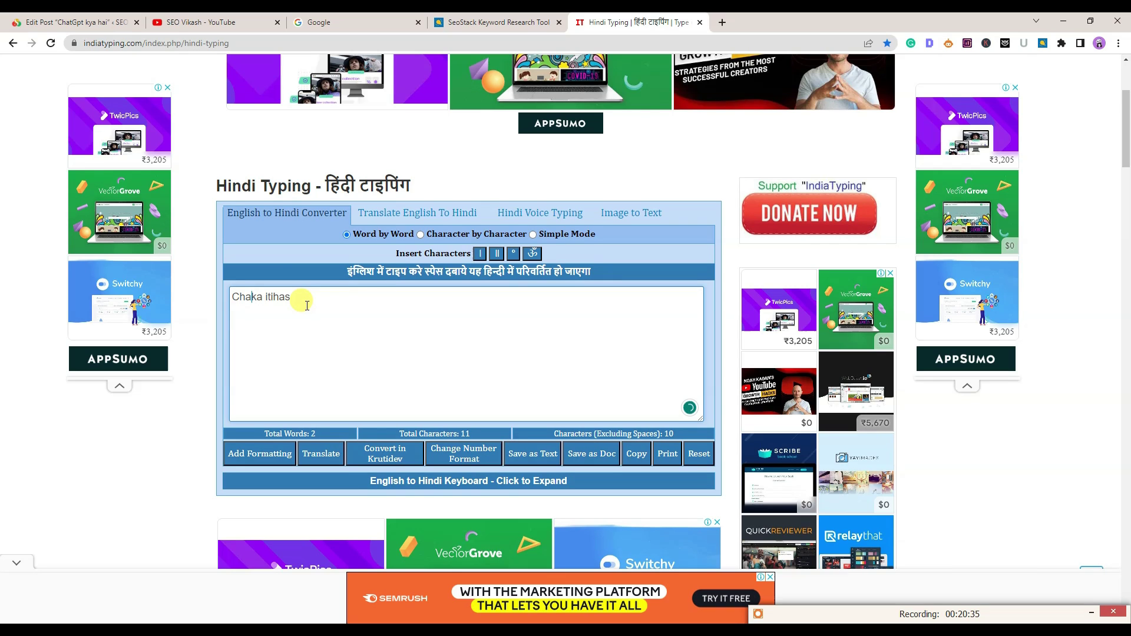
{"action": "type", "text": "gpt का इतिहास"}
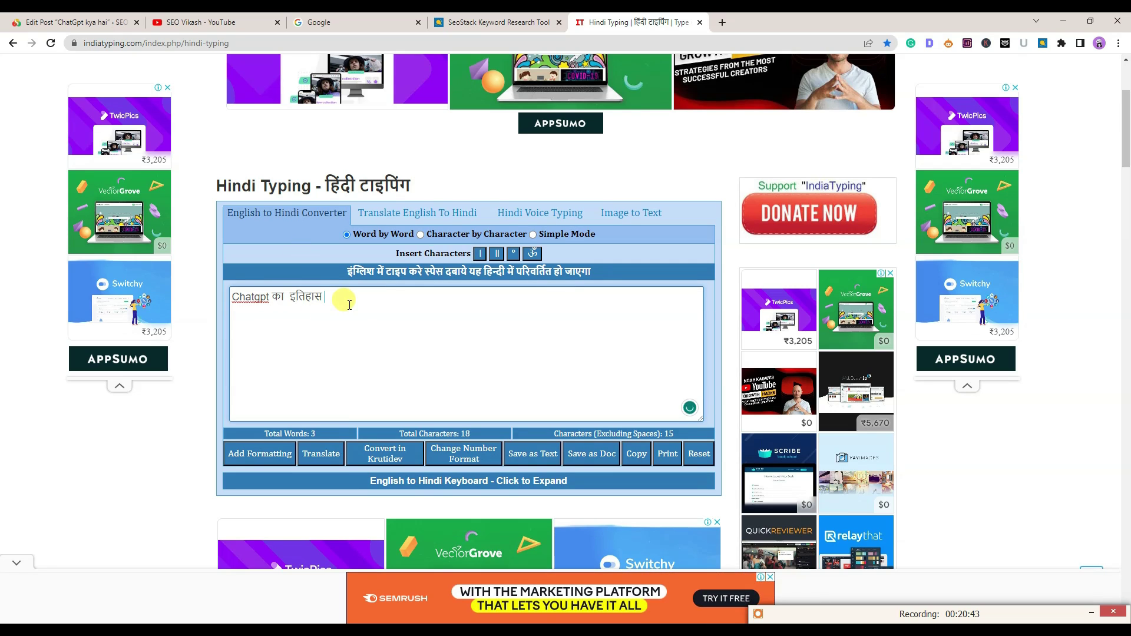
Copy "Chatgpt का इतिहास" to the start of the paragraph below the post's "Chat gpt ka itihas" heading
{"action": "key", "text": "ctrl+a"}
{"action": "key", "text": "ctrl+c"}
{"action": "left_click", "coordinate": [118, 19]}
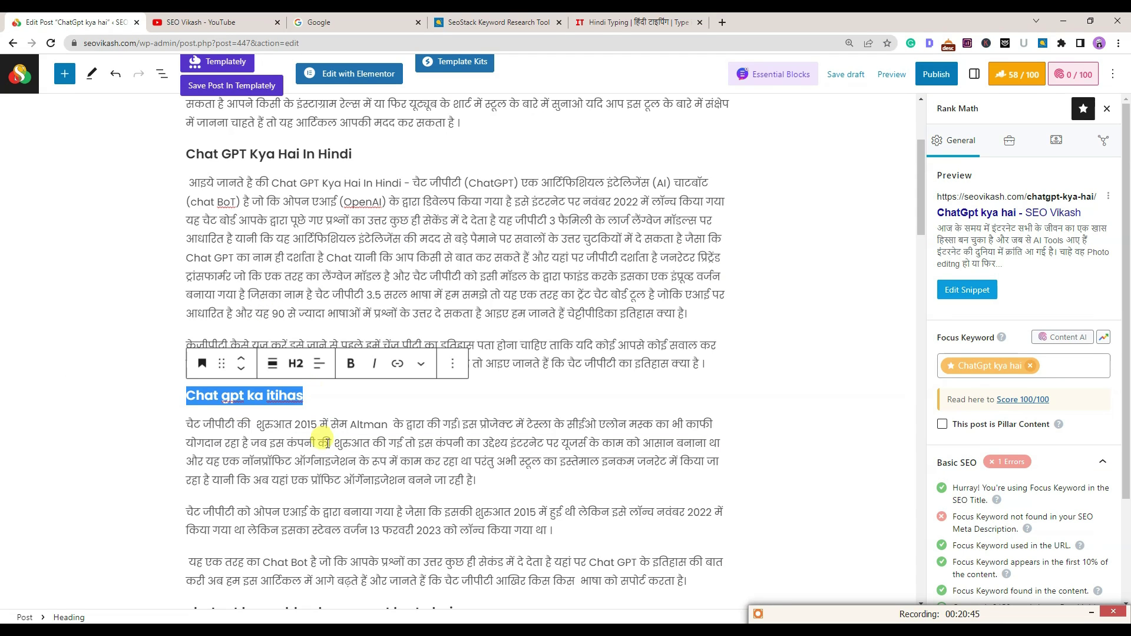
{"action": "left_click", "coordinate": [191, 425]}
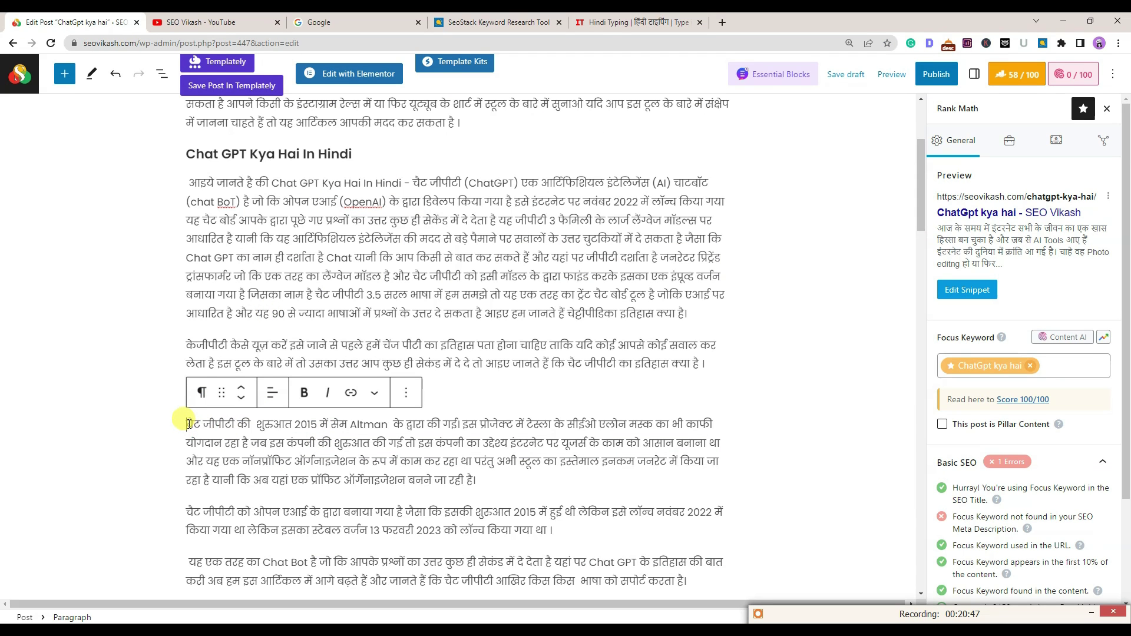
{"action": "key", "text": "ctrl+v"}
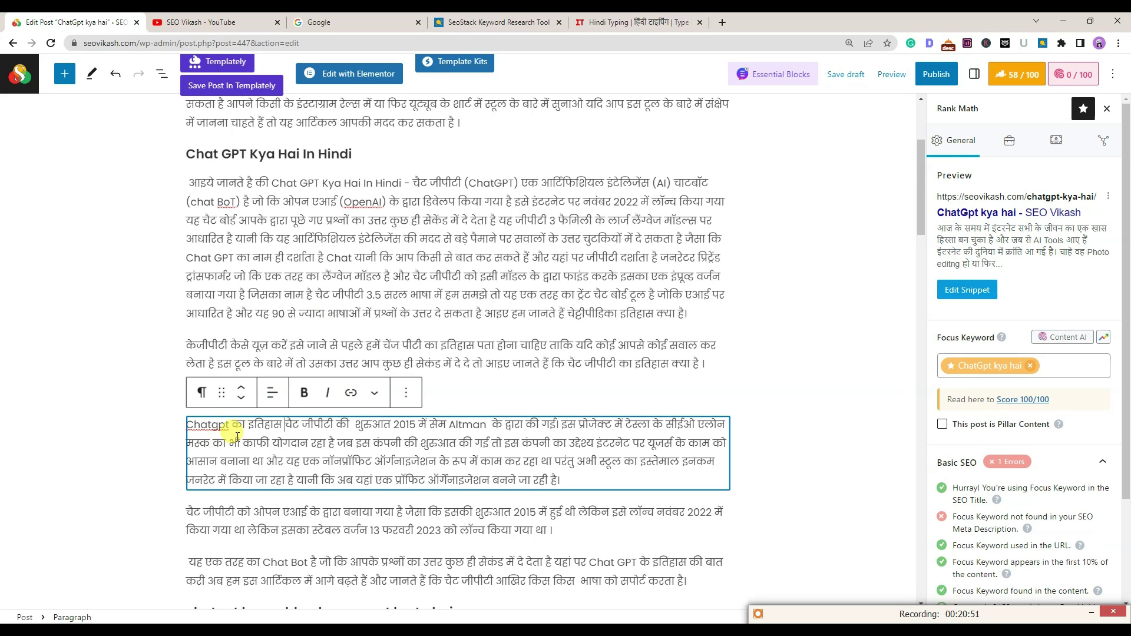
Back in the IndiaTyping converter, extend the phrase to "अब हम जानेगे की Chatgpt का इतिहास क्या है"
{"action": "key", "text": "ctrl+5"}
{"action": "left_click", "coordinate": [231, 297]}
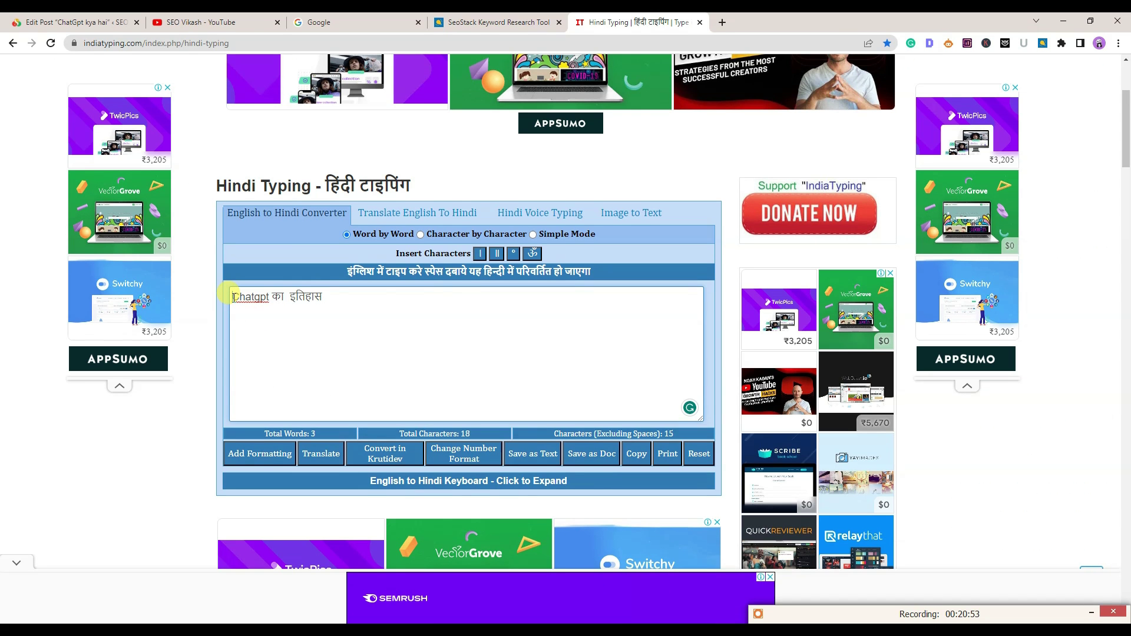
{"action": "type", "text": "ab ham jane"}
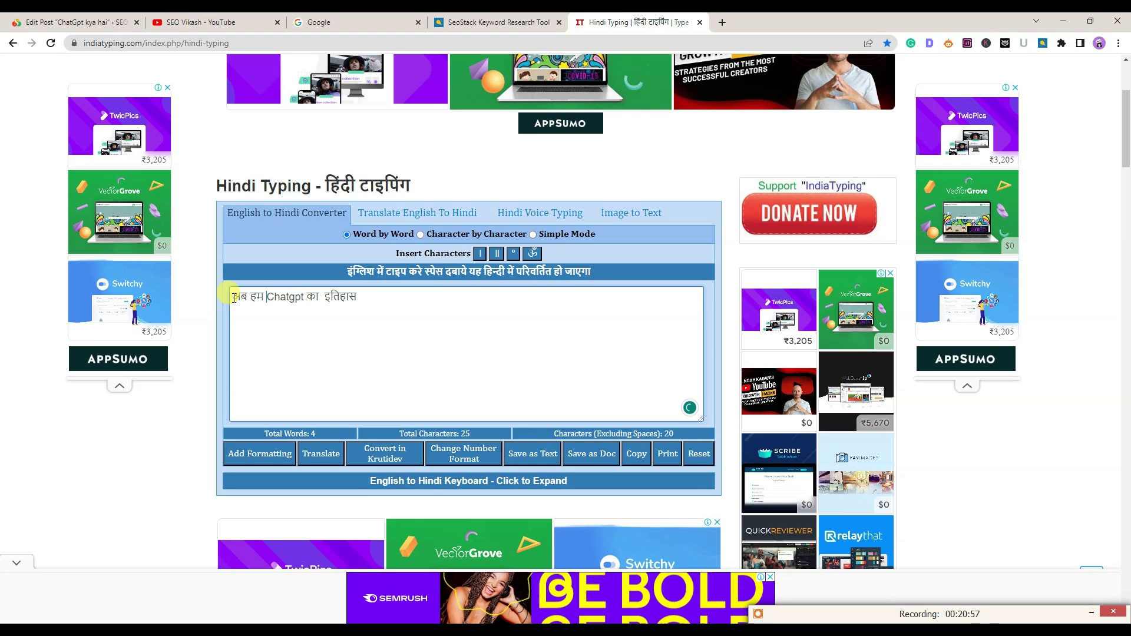
{"action": "type", "text": "ge ki"}
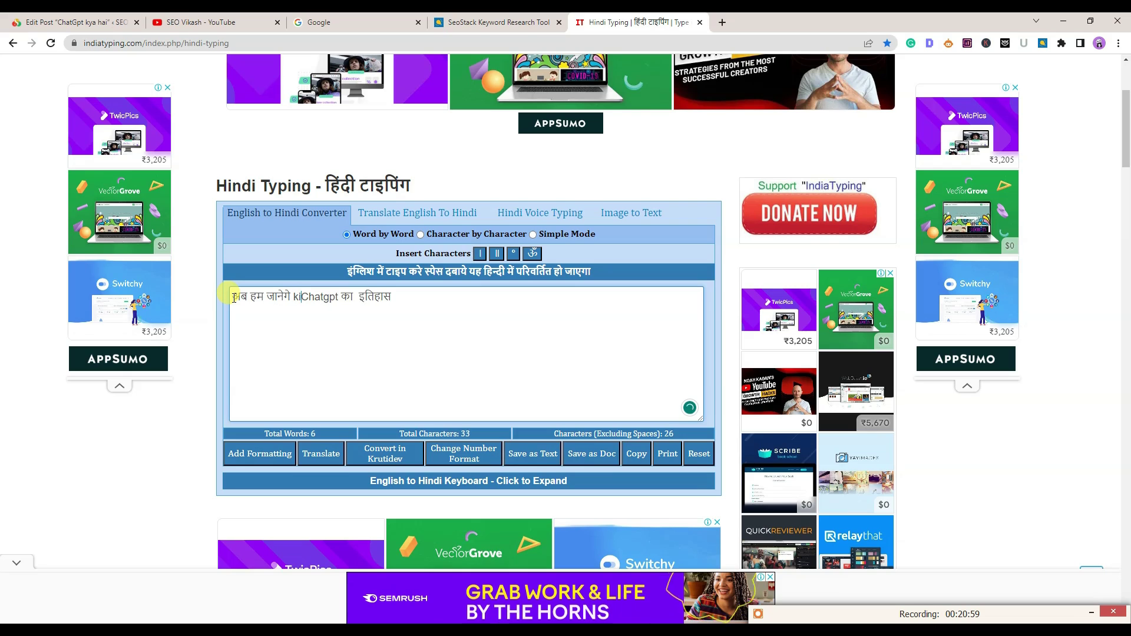
{"action": "left_click", "coordinate": [418, 298]}
{"action": "type", "text": "kya"}
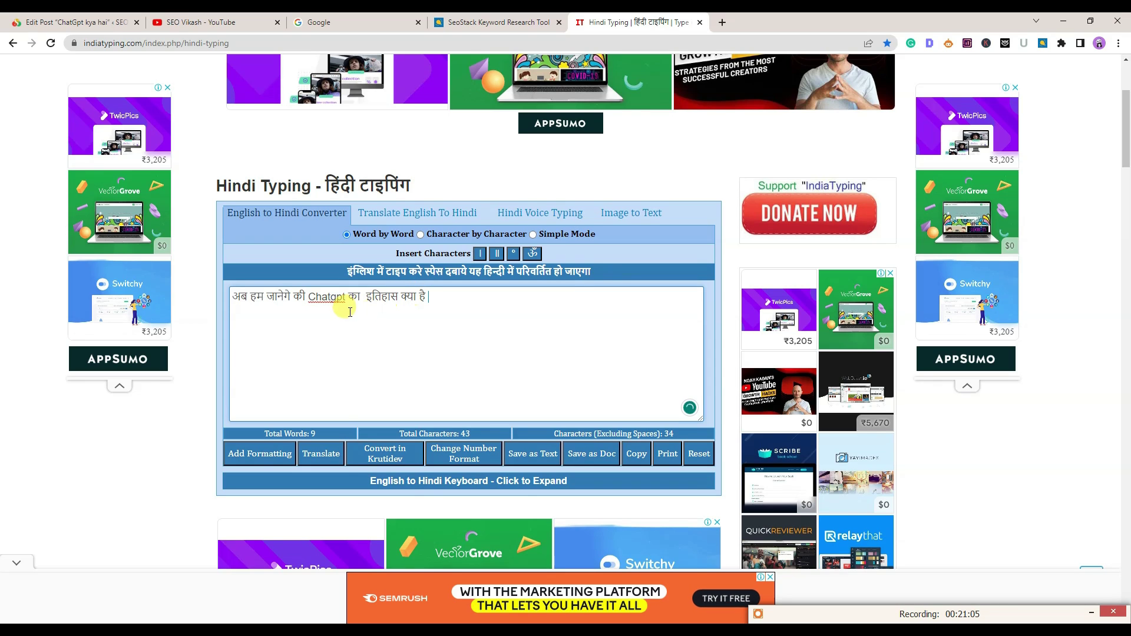
Replace "Chatgpt का इतिहास" at the paragraph's start in the post with "अब हम जानेगे की Chatgpt का इतिहास क्या है-"
{"action": "key", "text": "ctrl+a"}
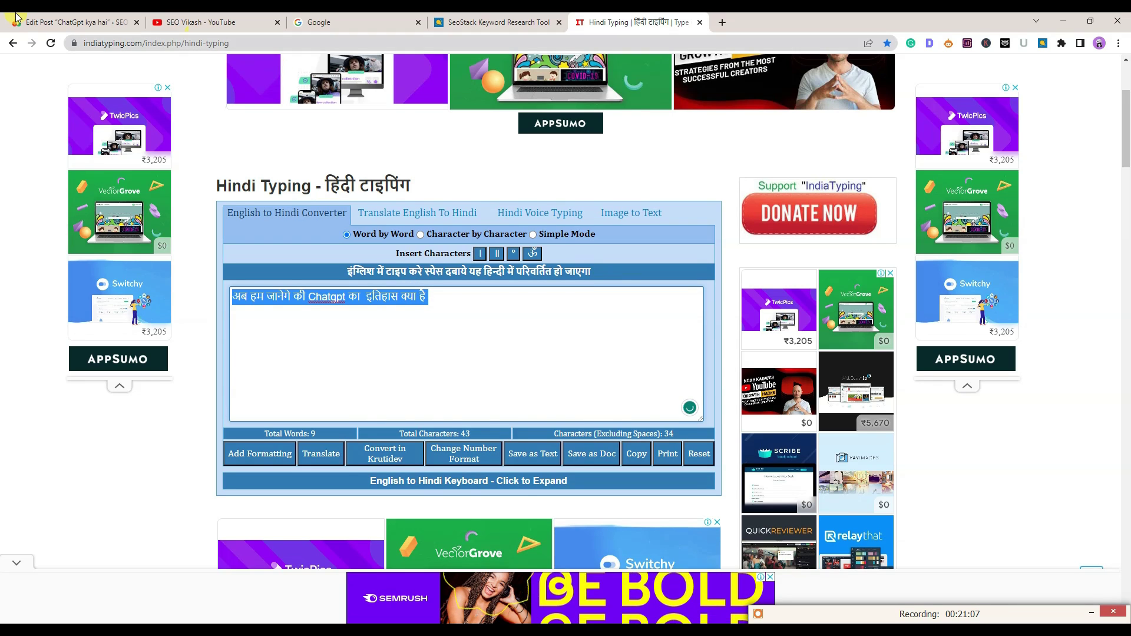
{"action": "key", "text": "ctrl+1"}
{"action": "left_click", "coordinate": [190, 422]}
{"action": "left_click_drag", "start_coordinate": [188, 424], "coordinate": [283, 426]}
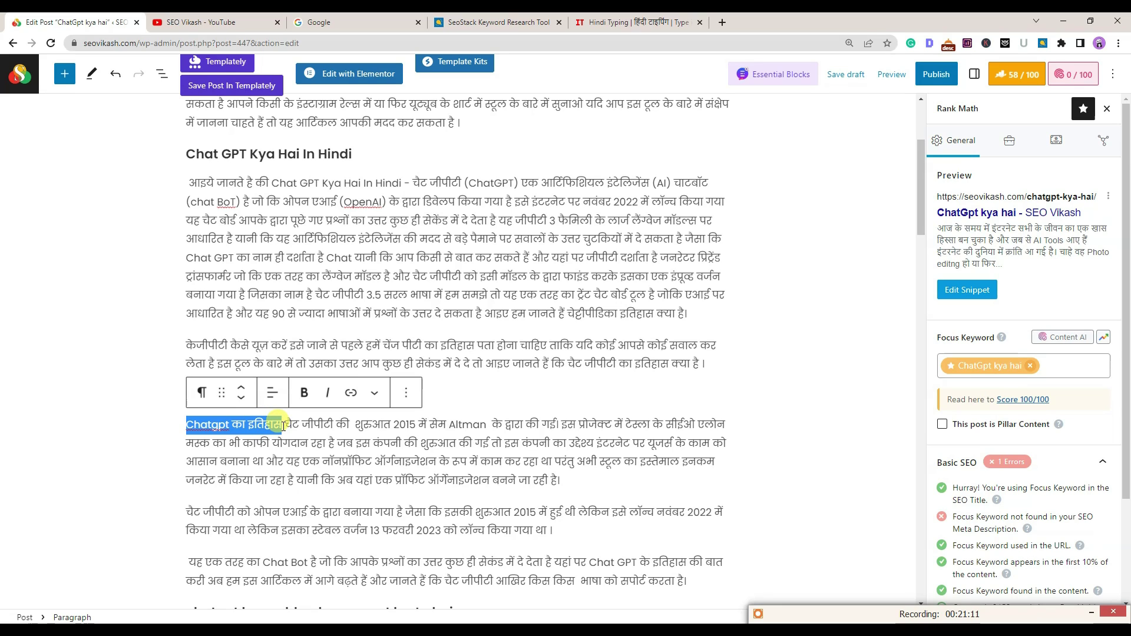
{"action": "type", "text": "अब हम जानेंगे की Chatgpt का इतिहास क्या है"}
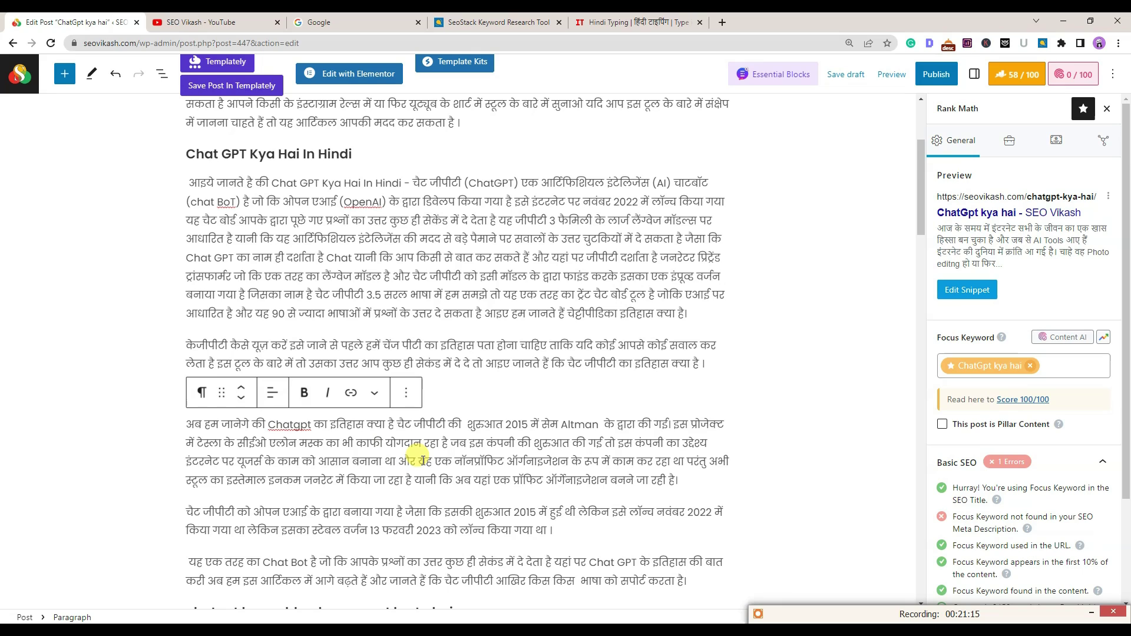
{"action": "type", "text": "-"}
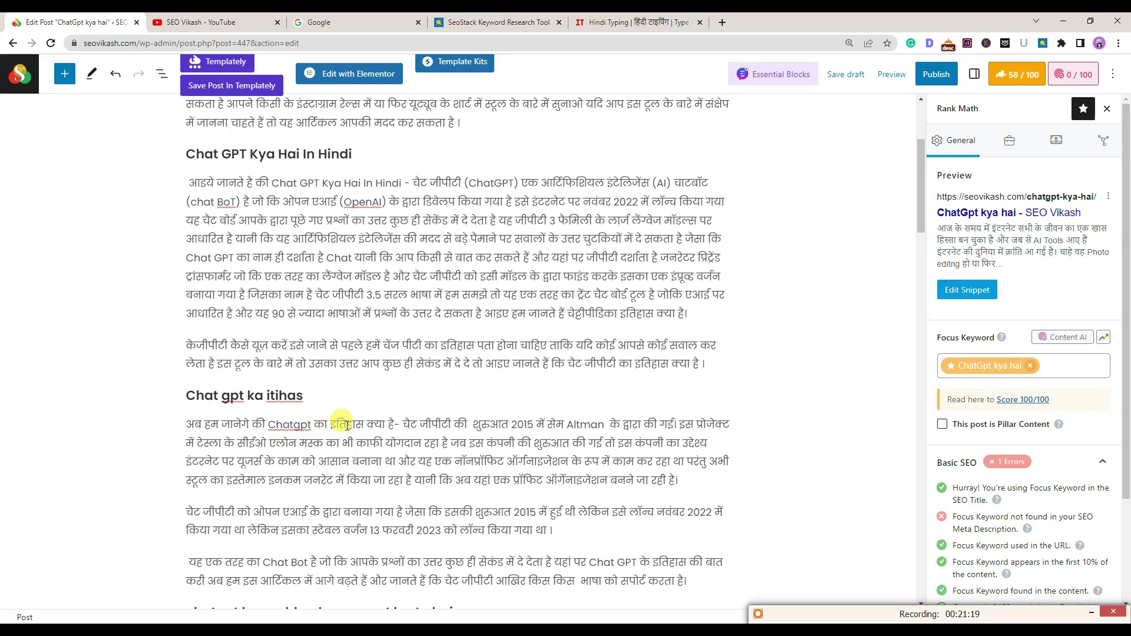
{"action": "left_click_drag", "start_coordinate": [266, 424], "coordinate": [363, 426]}
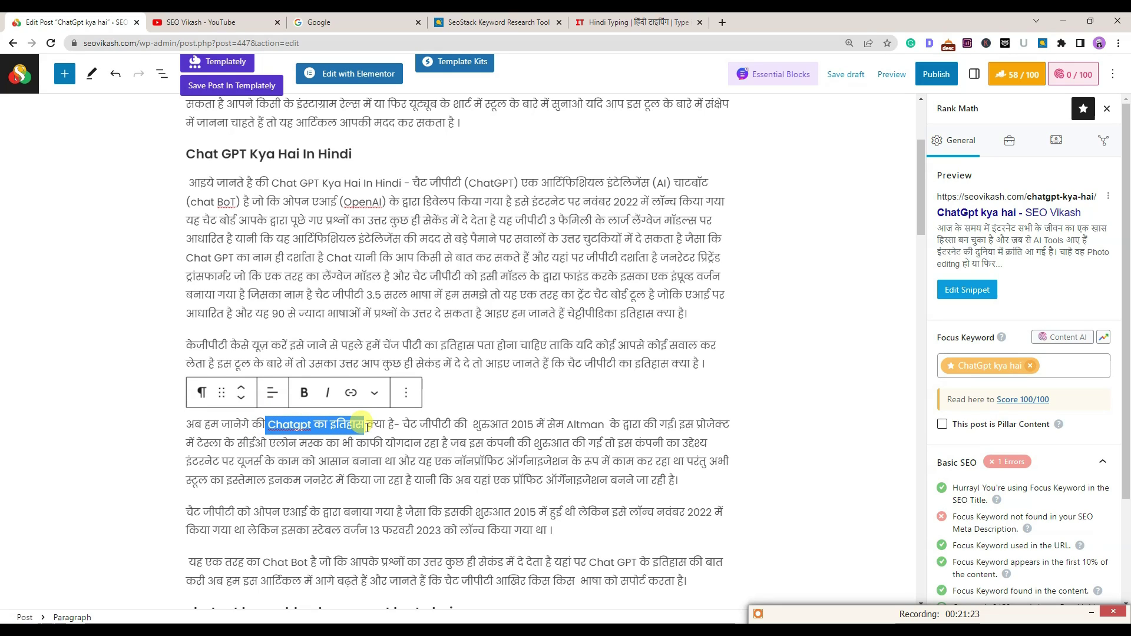
Copy the "chatgpt konsa bhasha support karta hai" heading text from the post into the IndiaTyping Hindi converter, replacing the text there
{"action": "scroll", "coordinate": [307, 312], "scroll_direction": "down", "scroll_amount": 3}
{"action": "scroll", "coordinate": [306, 318], "scroll_direction": "down", "scroll_amount": 3}
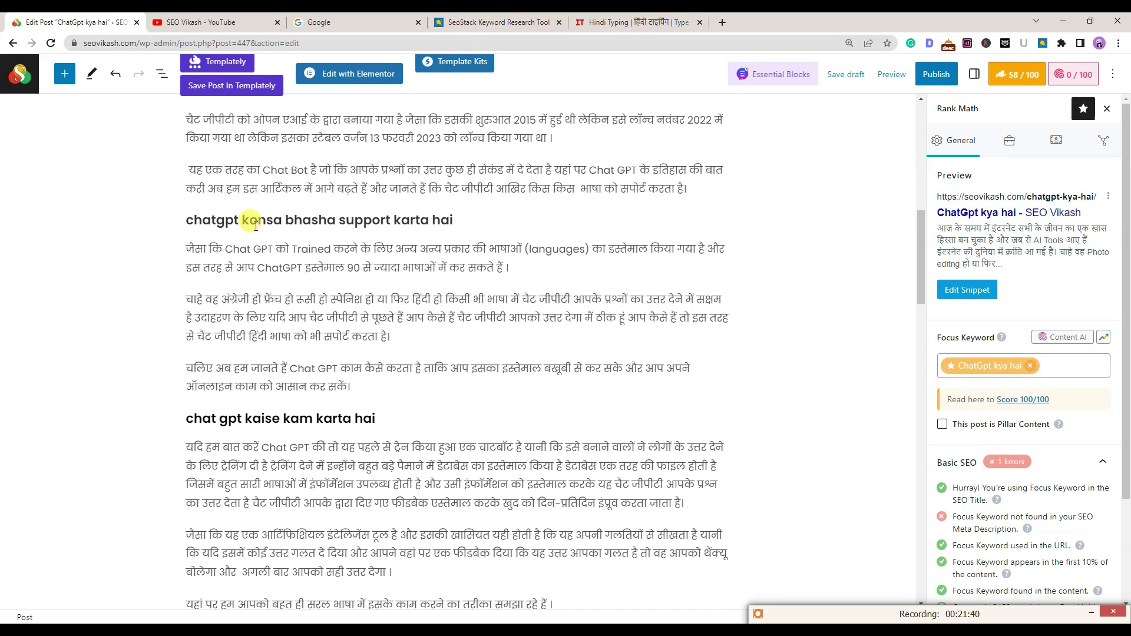
{"action": "mouse_move", "coordinate": [493, 234]}
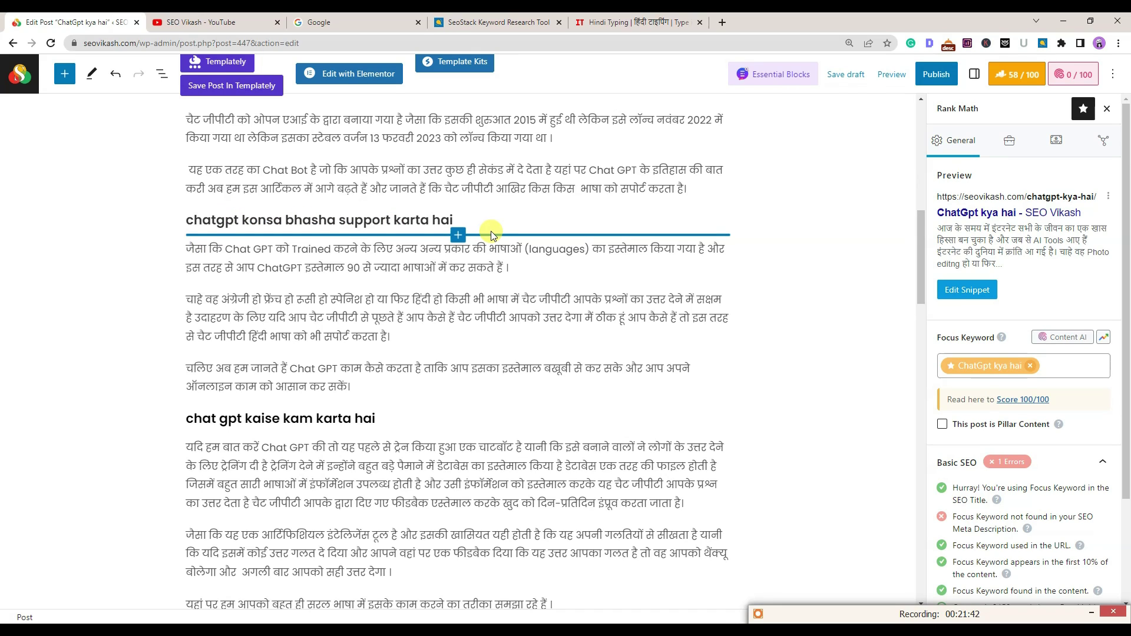
{"action": "key", "text": "ctrl+s"}
{"action": "left_click", "coordinate": [476, 217]}
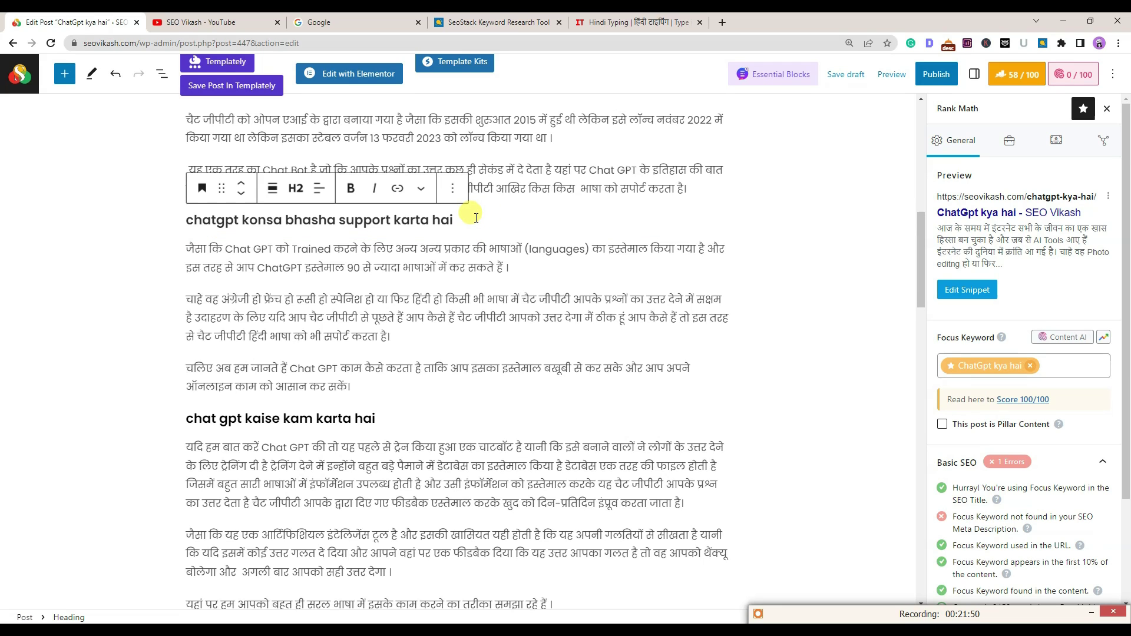
{"action": "key", "text": "ctrl+a"}
{"action": "key", "text": "ctrl+c"}
{"action": "left_click", "coordinate": [636, 22]}
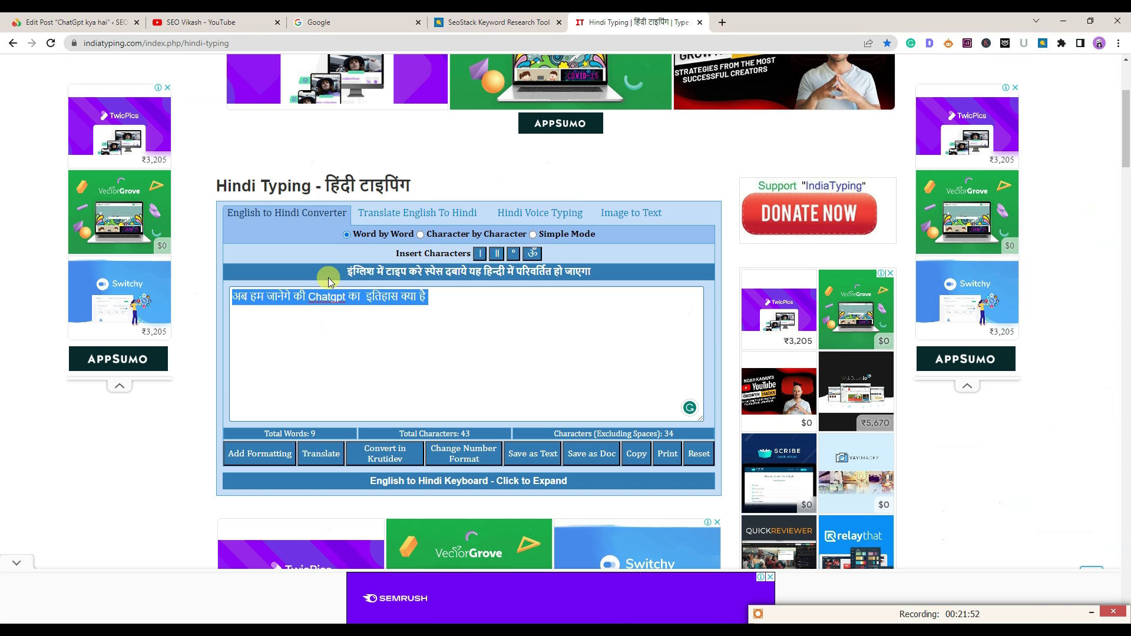
{"action": "key", "text": "ctrl+v"}
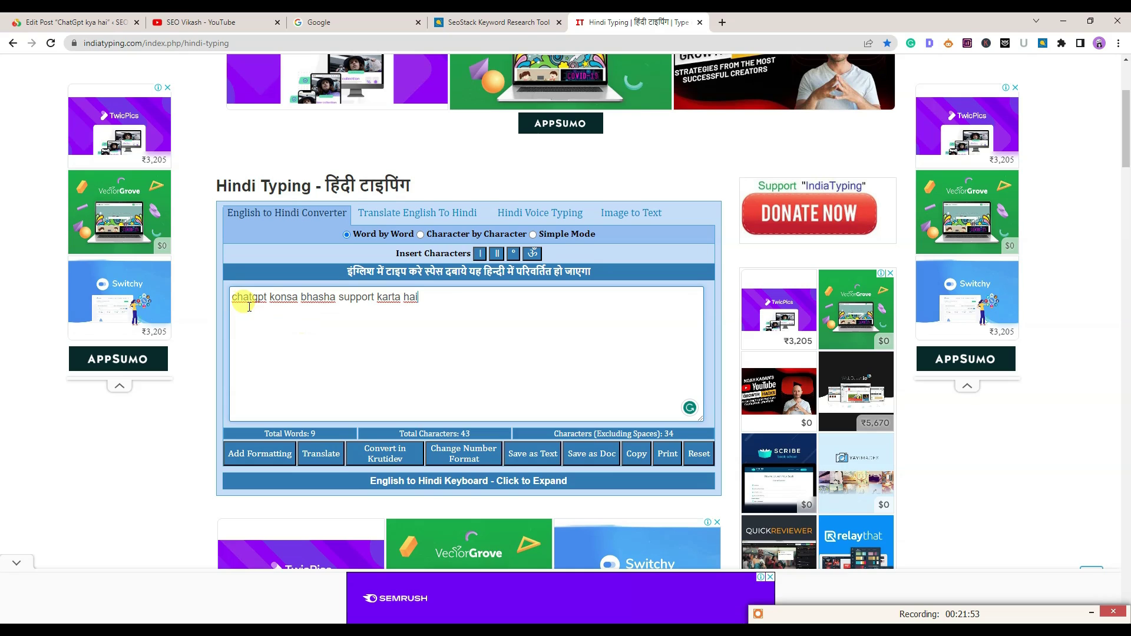
In the converter text, replace "bhasha" with "language" and convert the closing "karta hai" to Hindi "करता है"
{"action": "double_click", "coordinate": [301, 294]}
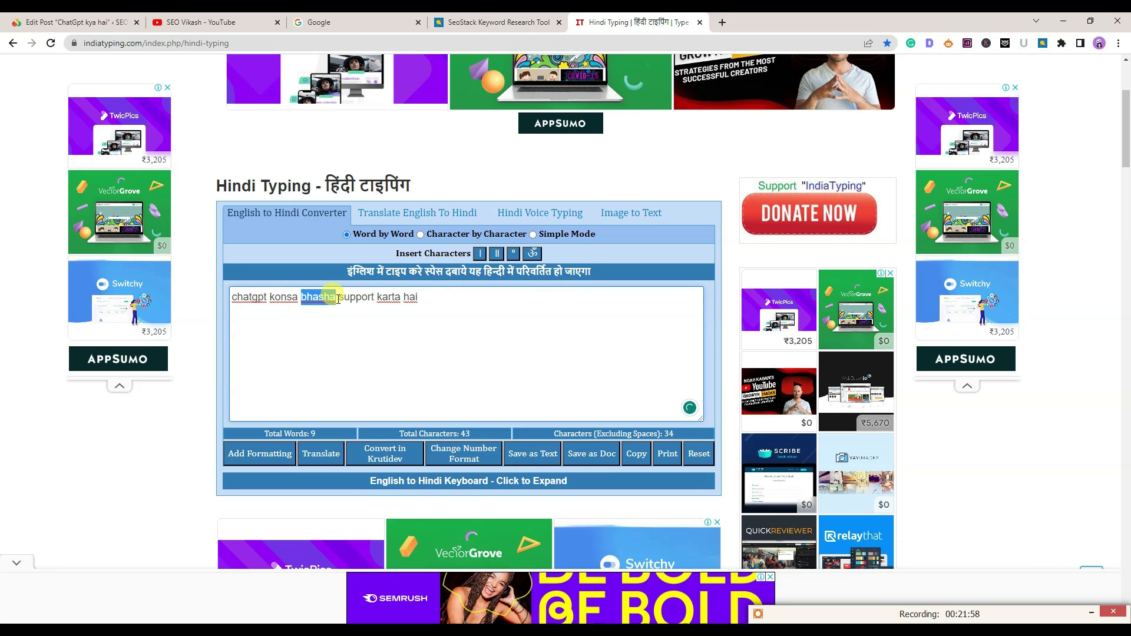
{"action": "key", "text": "BackSpace"}
{"action": "type", "text": "language"}
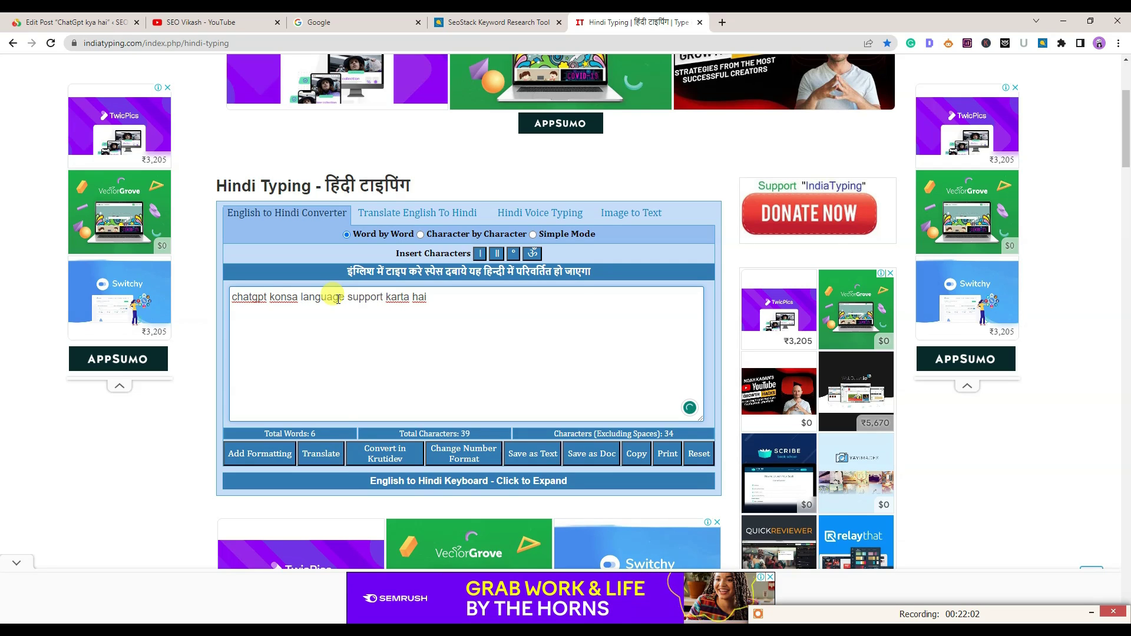
{"action": "mouse_move", "coordinate": [247, 298]}
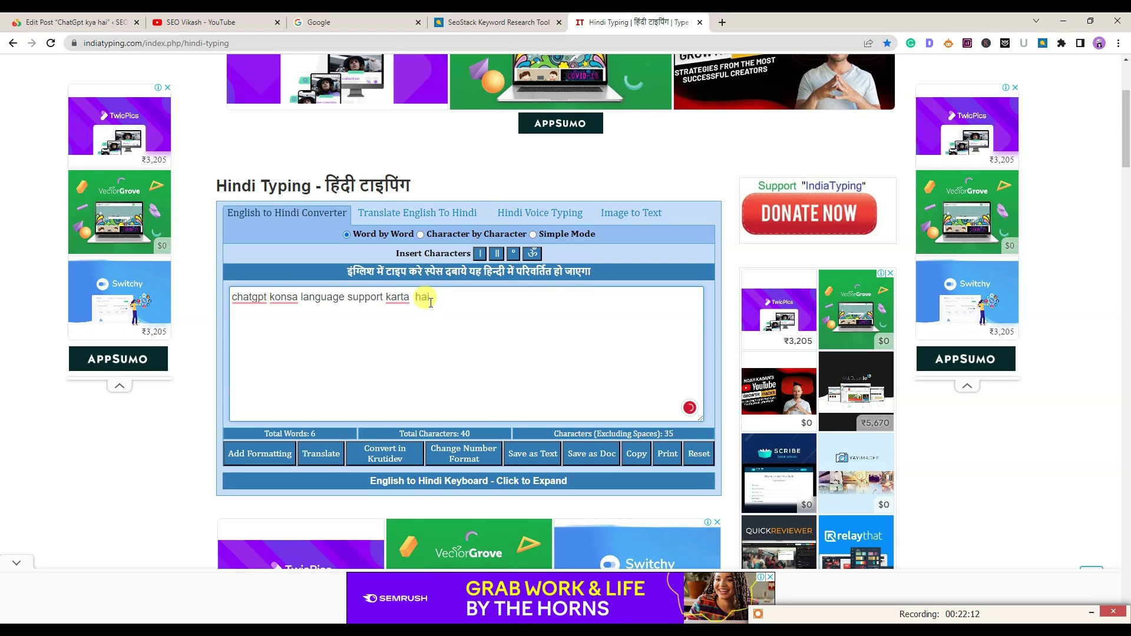
{"action": "left_click", "coordinate": [409, 297]}
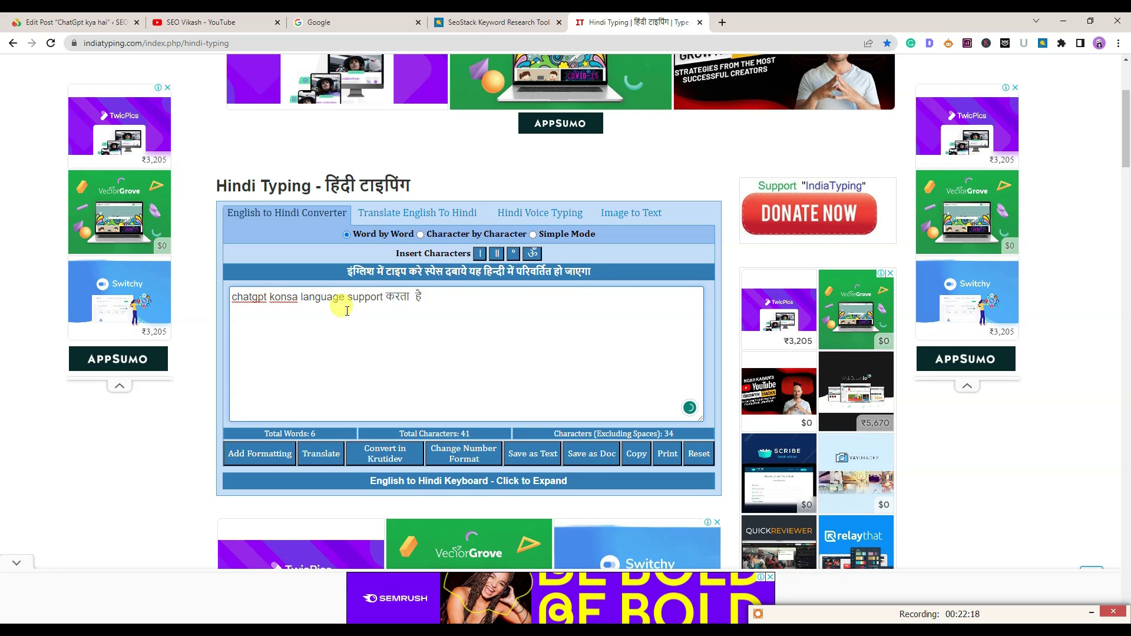
Add "चलिये अब जानते है की" before "chatgpt konsa language support करता है" in the converter
{"action": "left_click", "coordinate": [233, 300]}
{"action": "type", "text": "chalye a"}
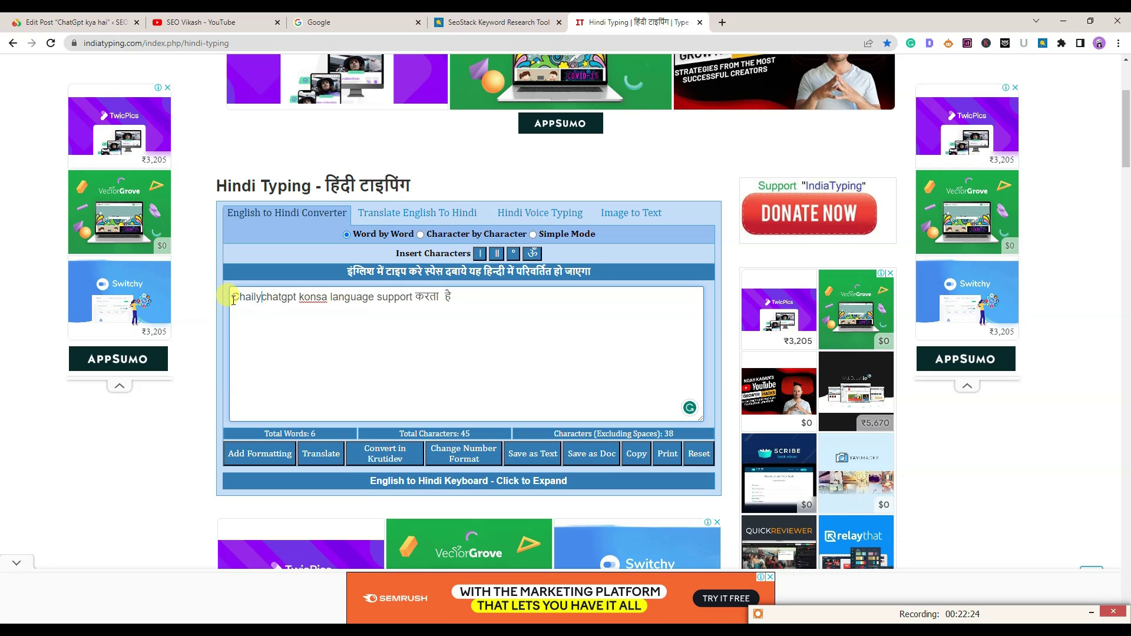
{"action": "type", "text": "b jaante "}
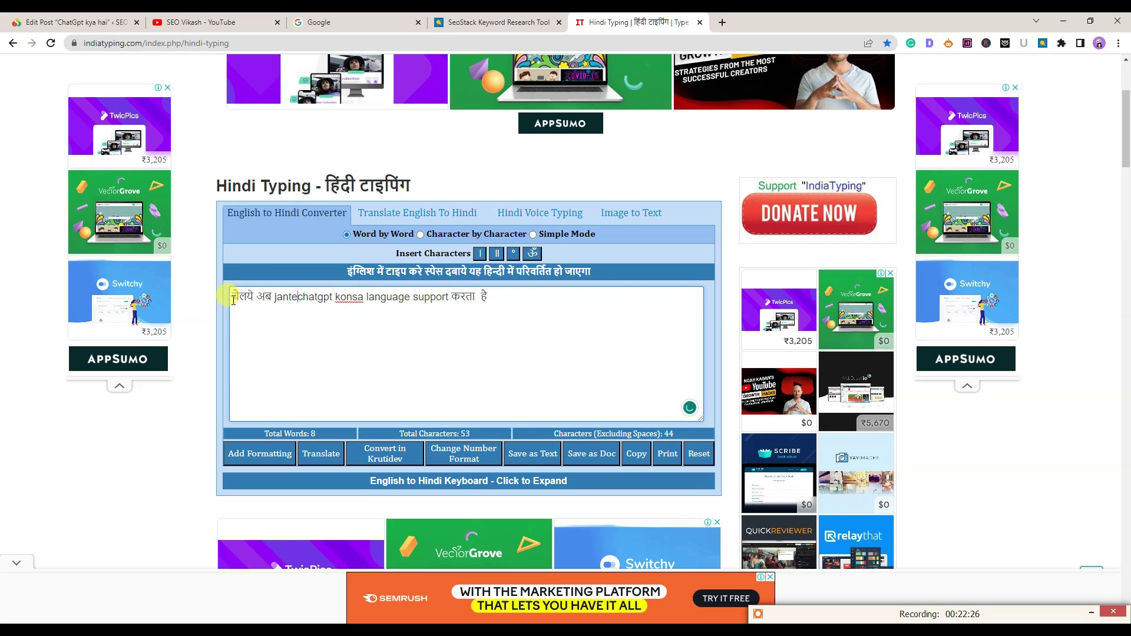
{"action": "type", "text": "hai ki"}
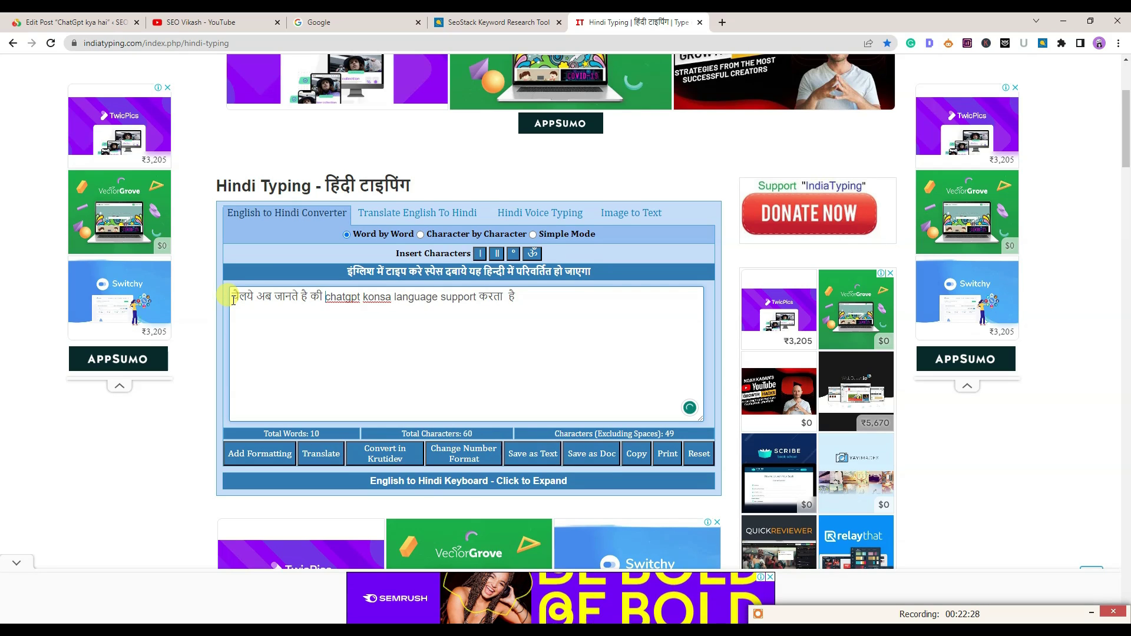
{"action": "key", "text": "BackSpace"}
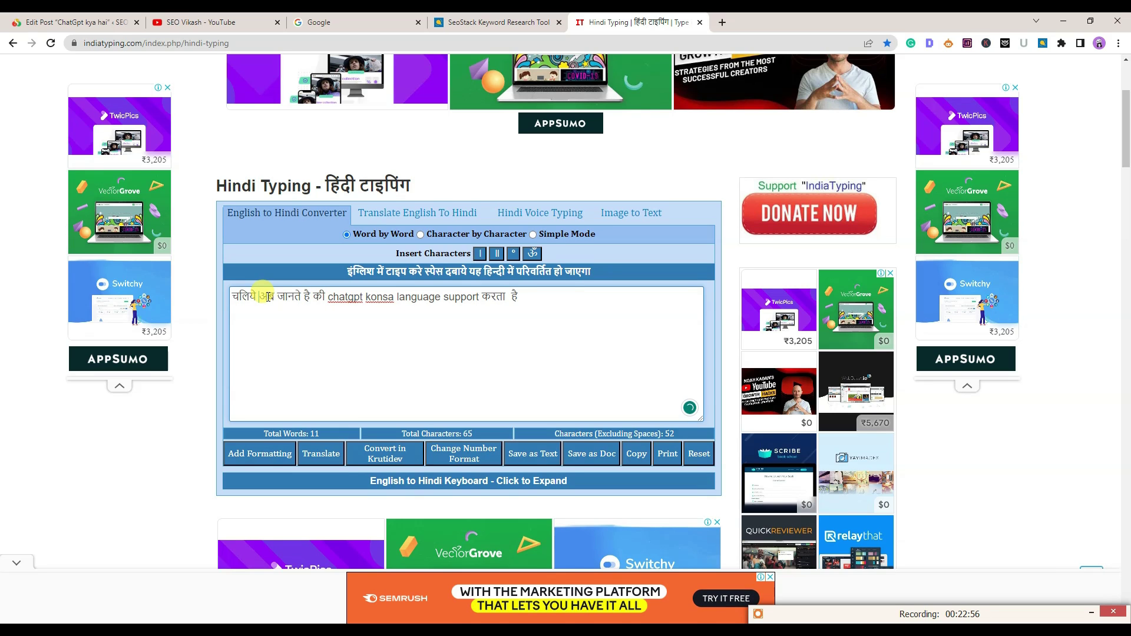
Copy the converted sentence to the start of the post paragraph below "chatgpt konsa bhasha support karta hai", ending it with "-"
{"action": "key", "text": "ctrl+a"}
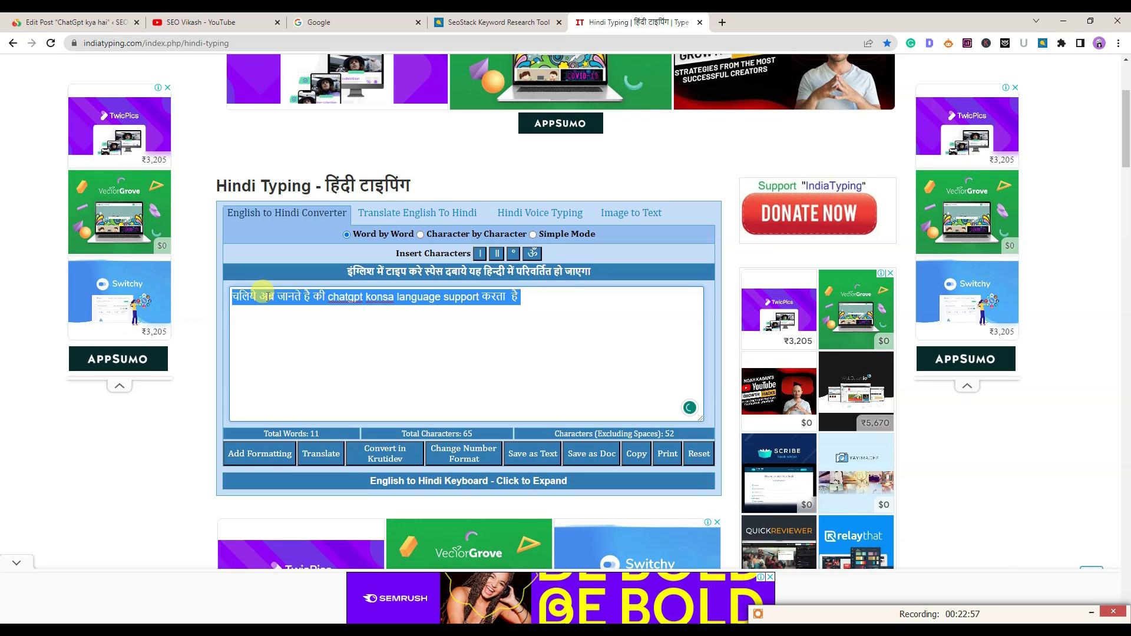
{"action": "left_click", "coordinate": [97, 22]}
{"action": "left_click", "coordinate": [186, 249]}
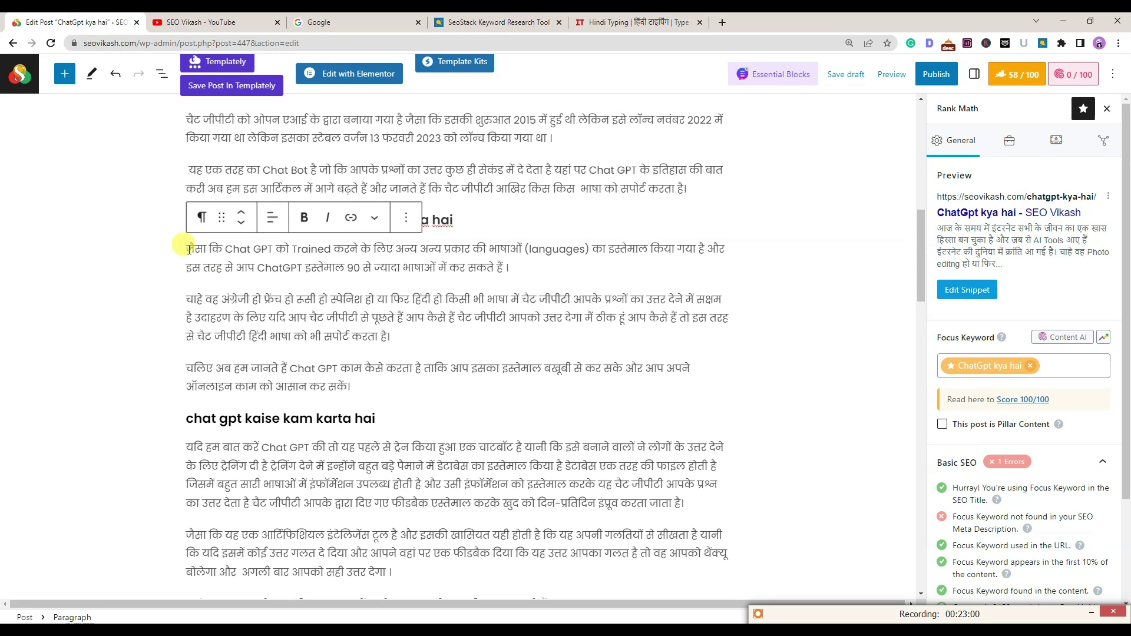
{"action": "type", "text": "इसलिये अब जानते है की chatgpt konsa language support करता है"}
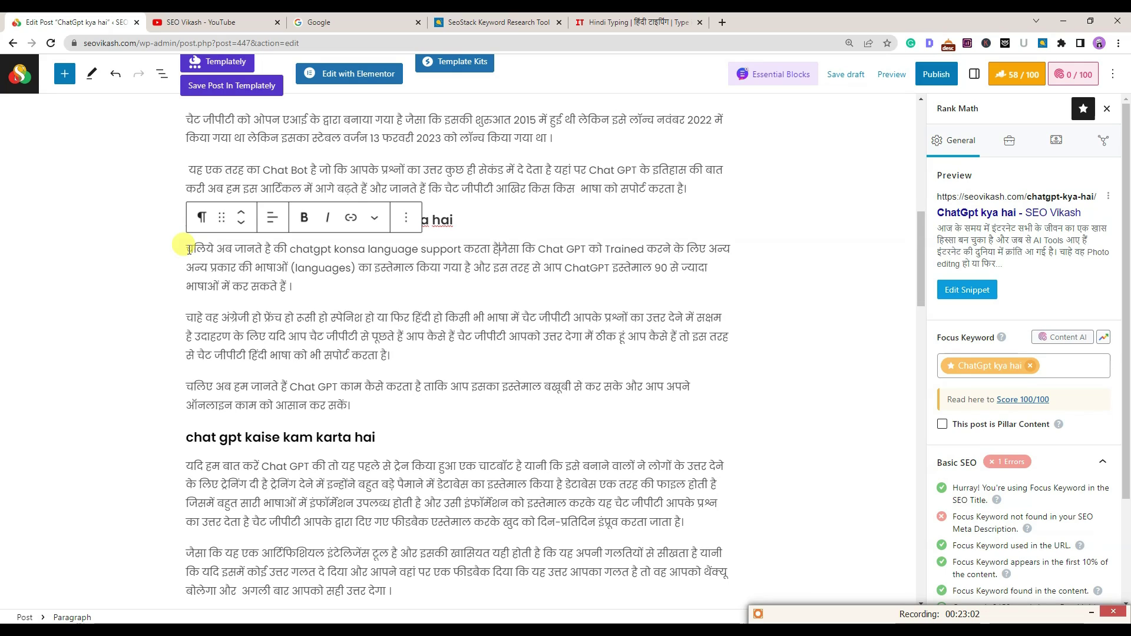
{"action": "type", "text": "-"}
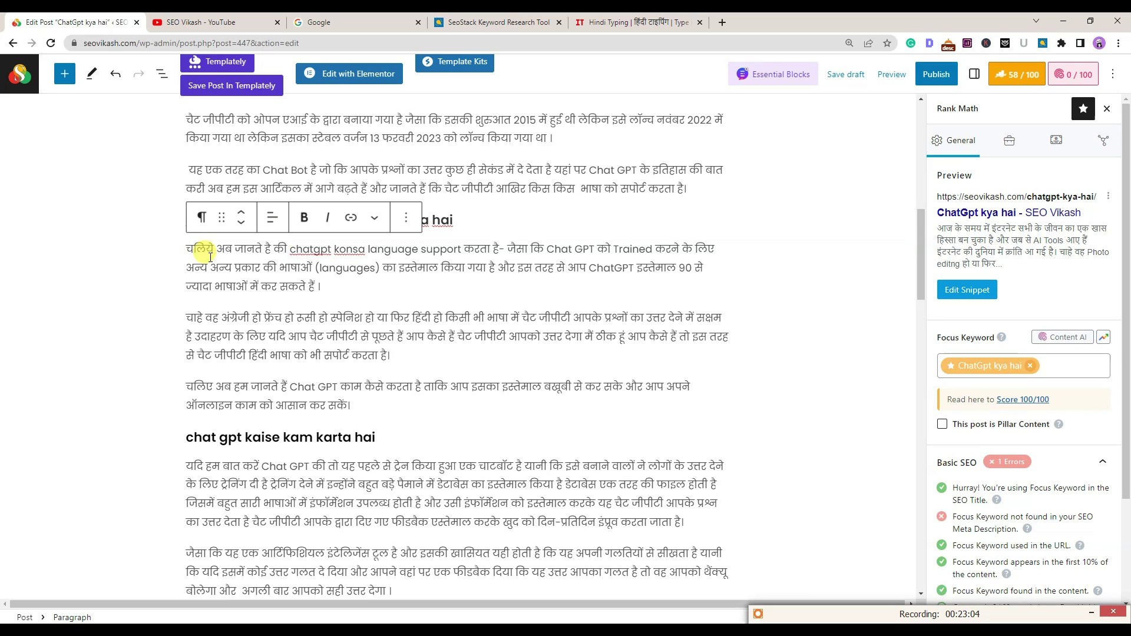
{"action": "left_click", "coordinate": [740, 214]}
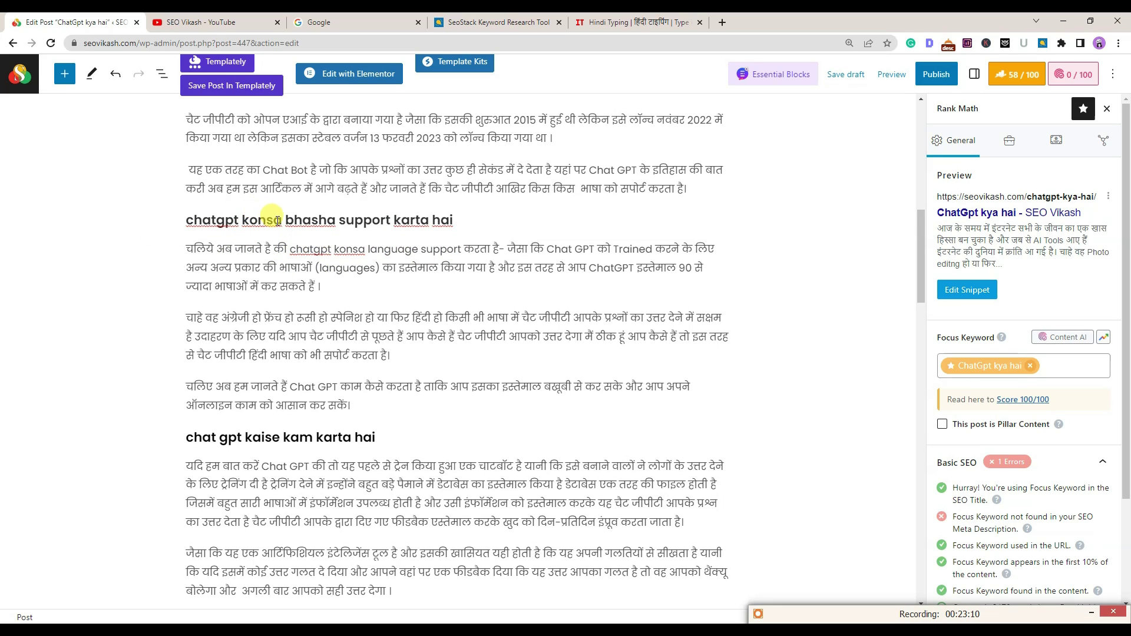
{"action": "double_click", "coordinate": [367, 247]}
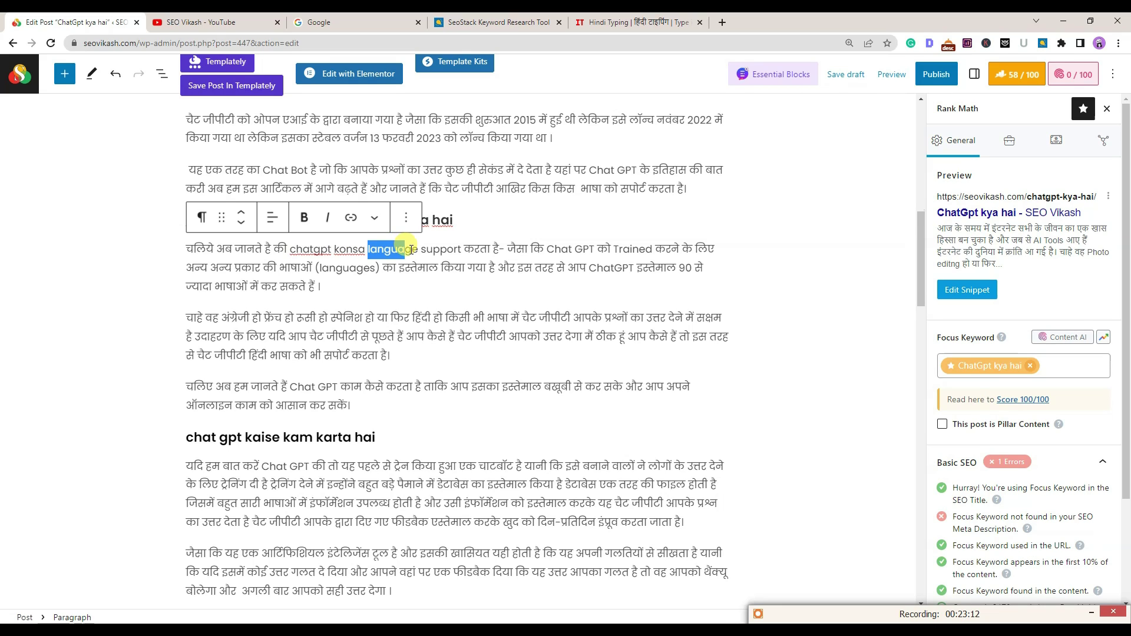
{"action": "left_click", "coordinate": [440, 249]}
{"action": "left_click", "coordinate": [777, 210]}
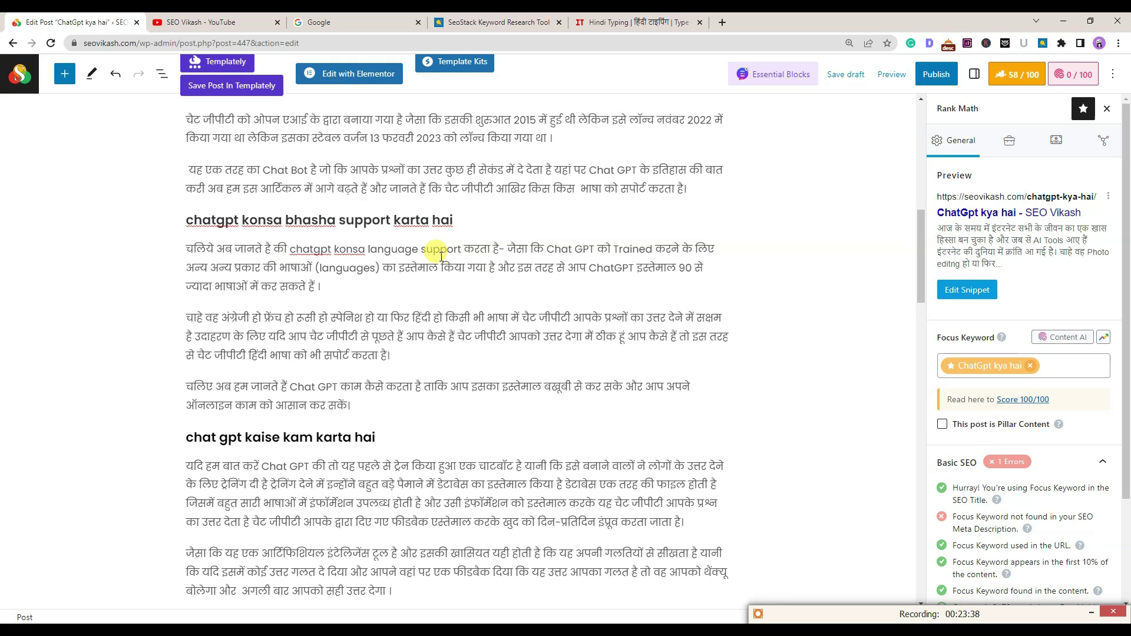
Copy the "chat gpt kaise kam karta hai" heading into the IndiaTyping converter and convert it to "chat gpt कैसे काम करता है"
{"action": "scroll", "coordinate": [442, 257], "scroll_direction": "down", "scroll_amount": 3}
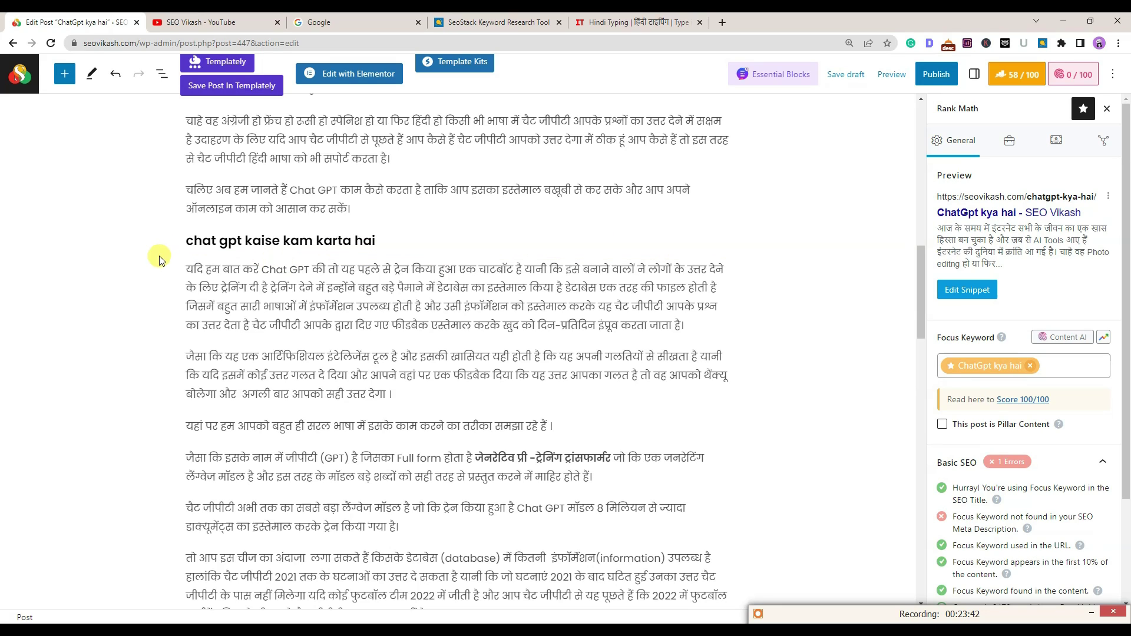
{"action": "key", "text": "ctrl+s"}
{"action": "triple_click", "coordinate": [320, 239]}
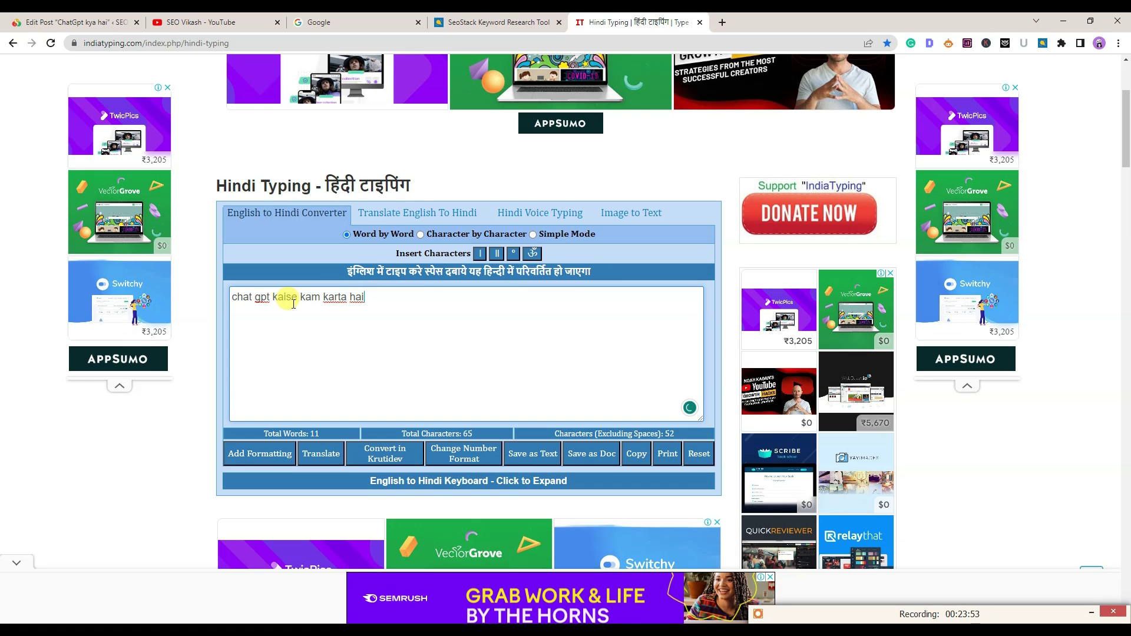
{"action": "left_click", "coordinate": [297, 301]}
{"action": "left_click", "coordinate": [315, 298]}
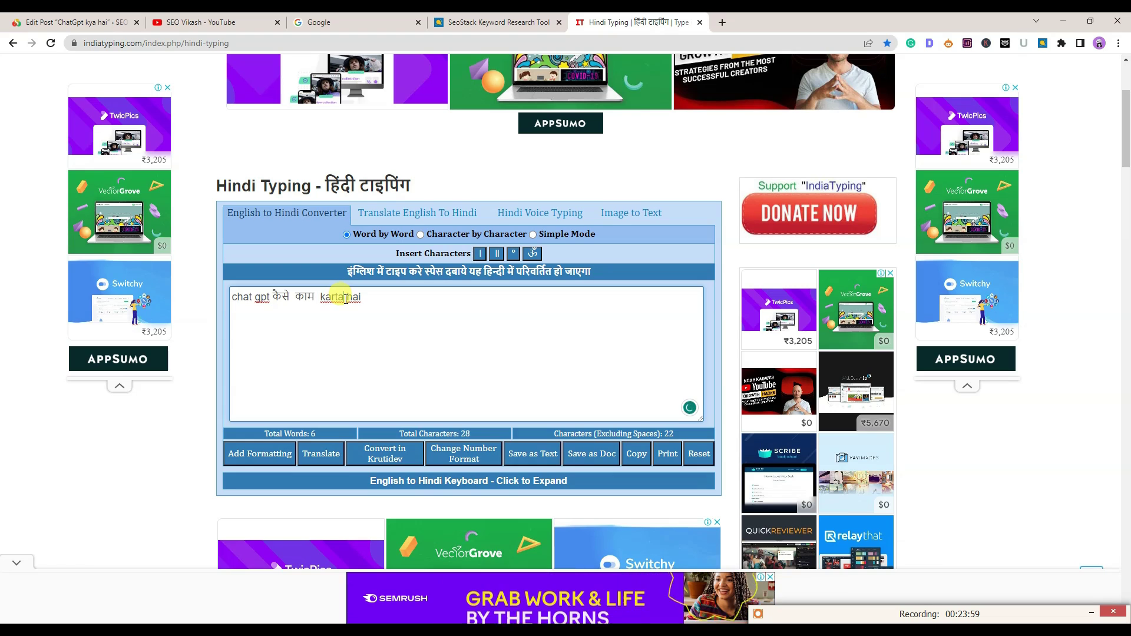
{"action": "left_click", "coordinate": [345, 298]}
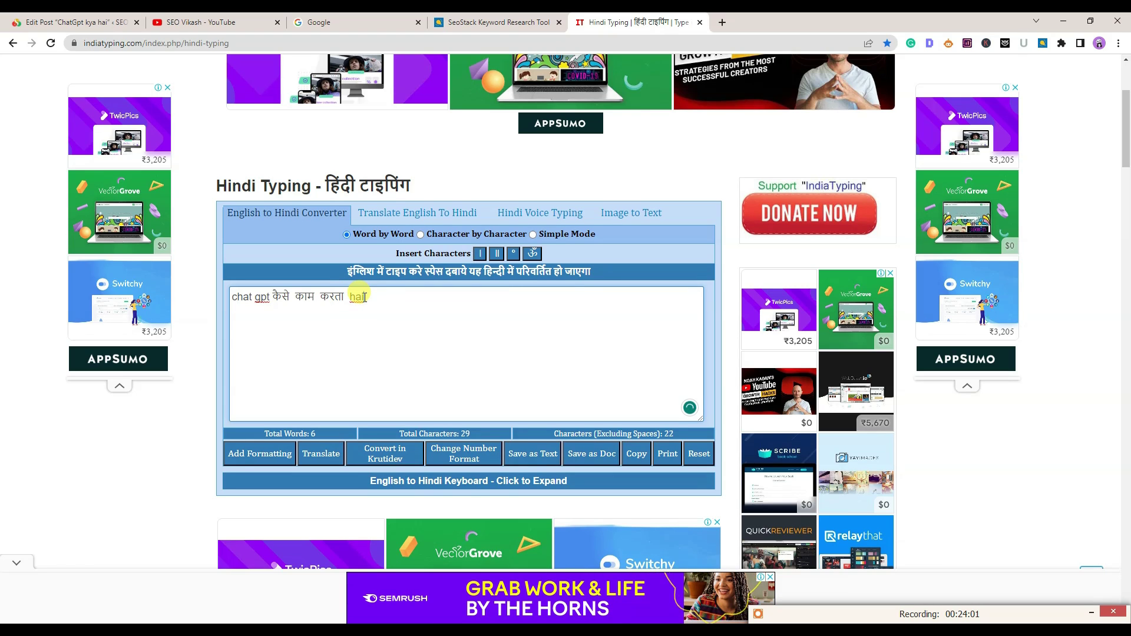
{"action": "key", "text": "ctrl+a"}
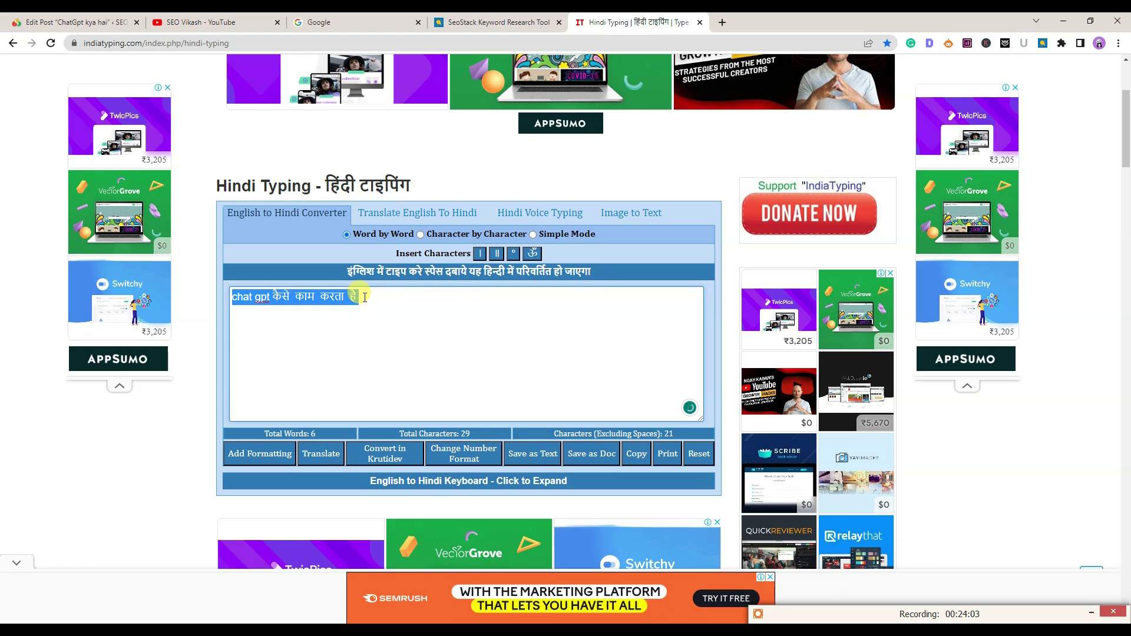
{"action": "left_click", "coordinate": [365, 297]}
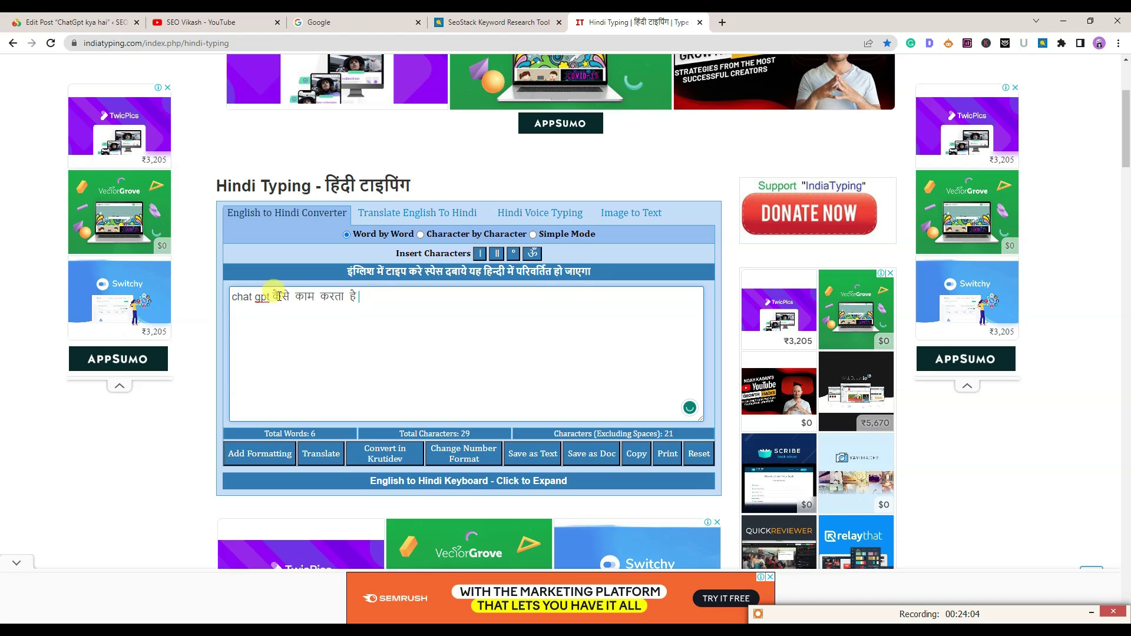
Add "हम हम जानेगेगे की" before "chat gpt कैसे काम करता है" in the converter
{"action": "left_click", "coordinate": [234, 298]}
{"action": "type", "text": "hum "}
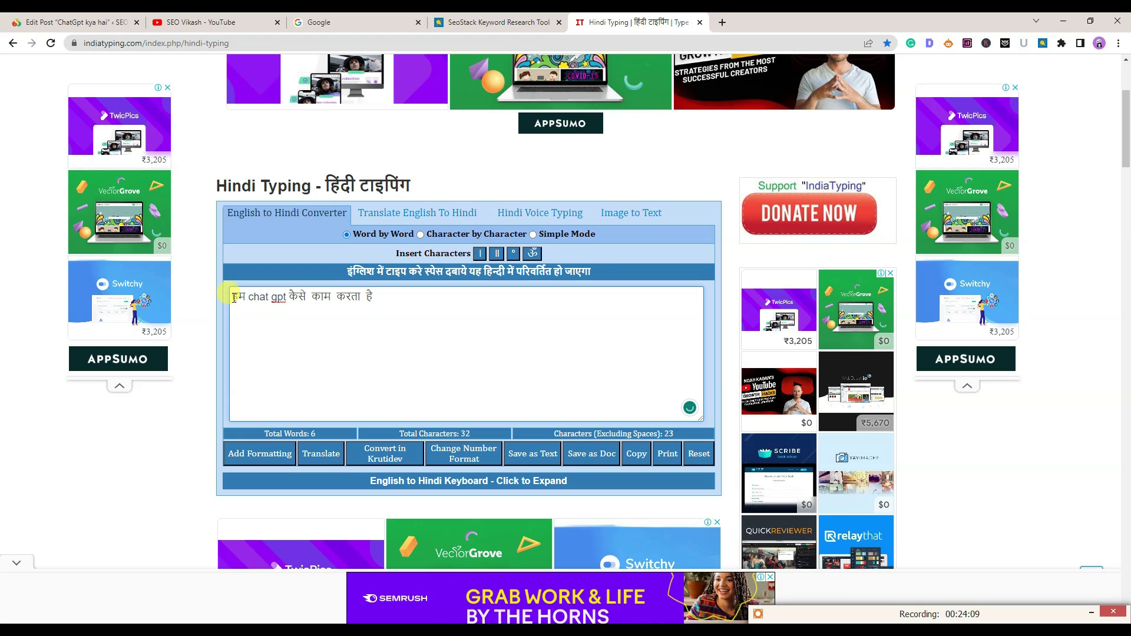
{"action": "type", "text": "hum janenge "}
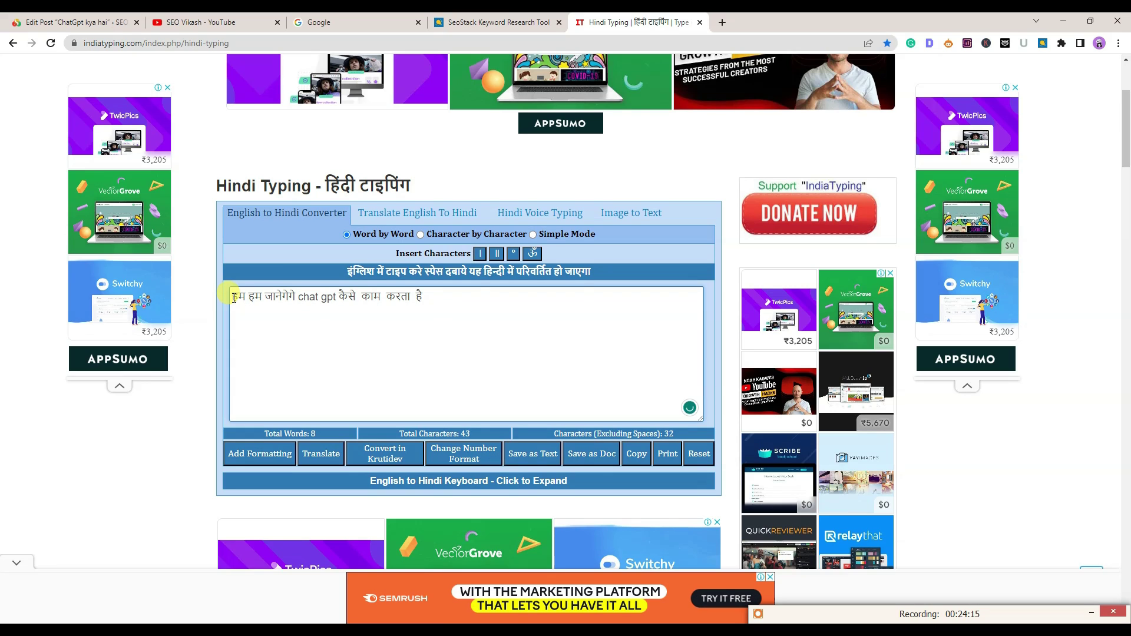
{"action": "type", "text": "ki"}
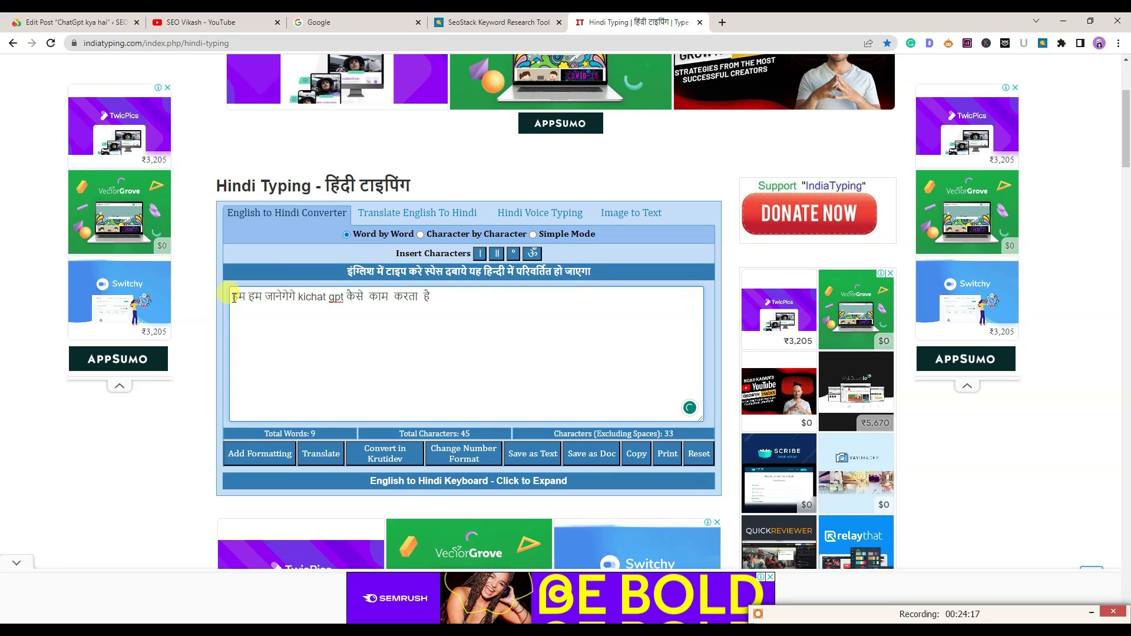
Copy the converted sentence to the start of the post paragraph below "chat gpt kaise kam karta hai", ending it with "-"
{"action": "key", "text": "ctrl+a"}
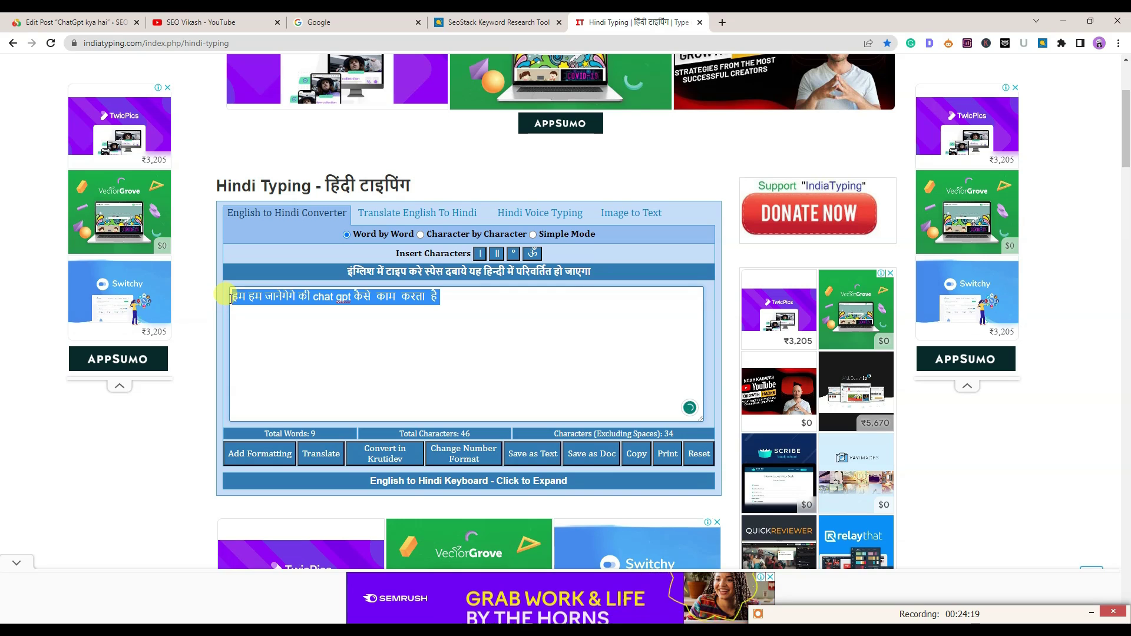
{"action": "left_click", "coordinate": [100, 18]}
{"action": "left_click", "coordinate": [749, 239]}
{"action": "scroll", "coordinate": [297, 348], "scroll_direction": "up", "scroll_amount": 3}
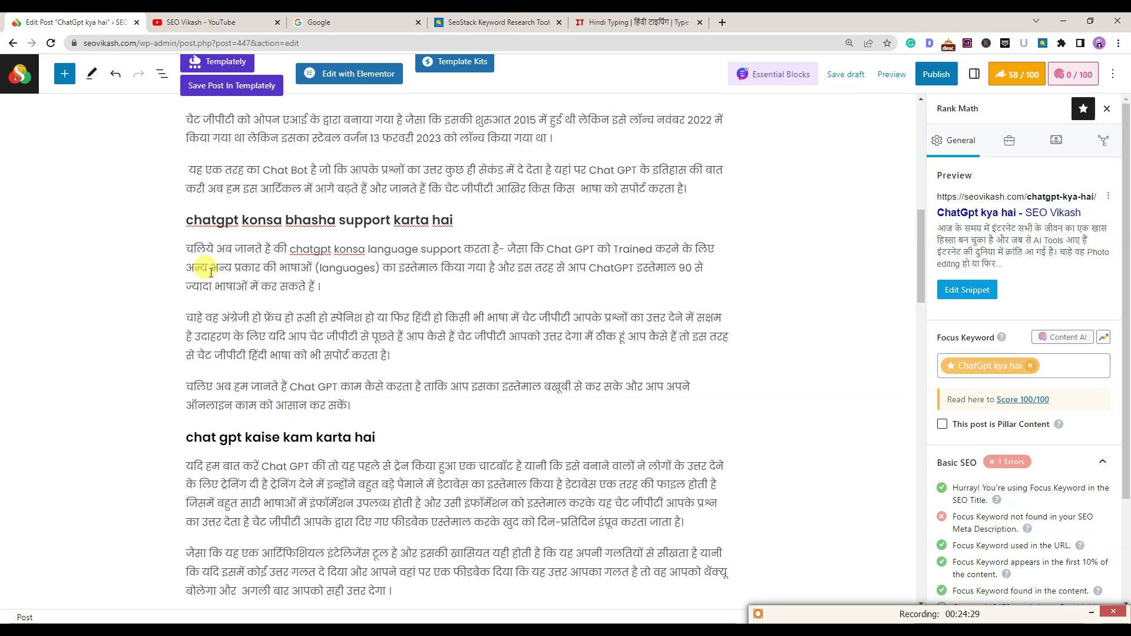
{"action": "left_click_drag", "start_coordinate": [186, 248], "coordinate": [270, 246]}
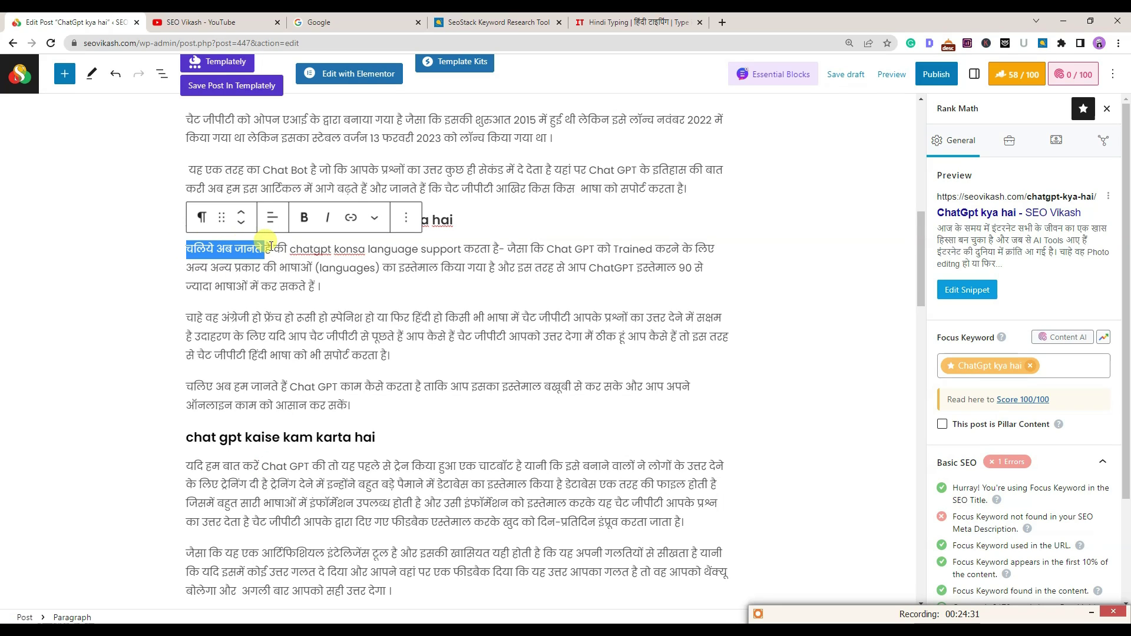
{"action": "left_click", "coordinate": [190, 464]}
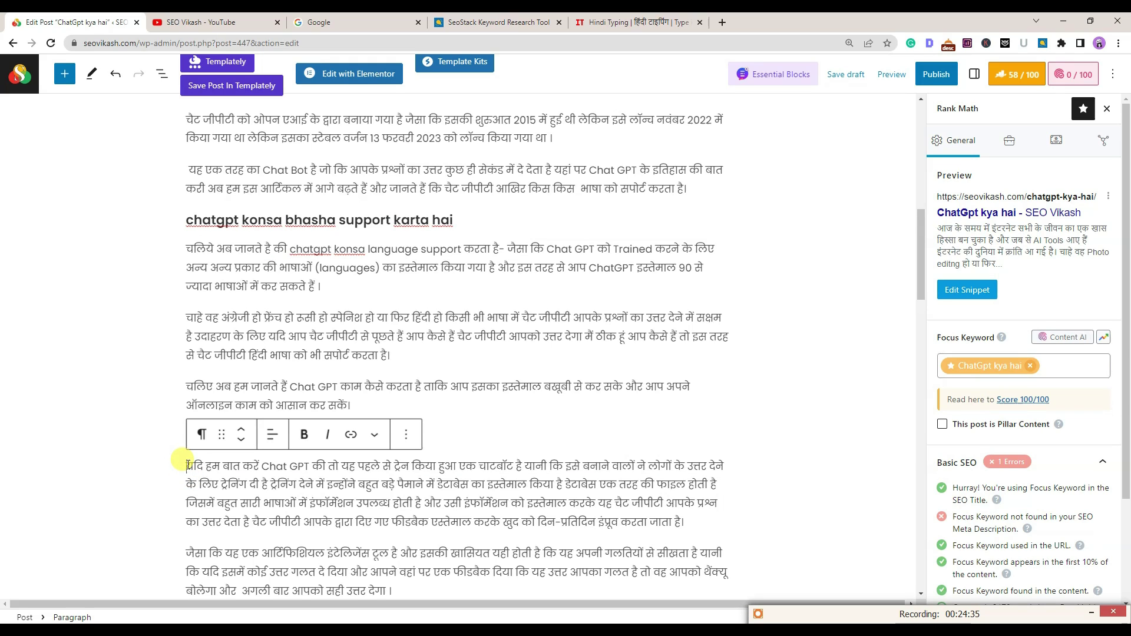
{"action": "type", "text": "हम हम जानेंगे की chat gpt कैसे काम करता है"}
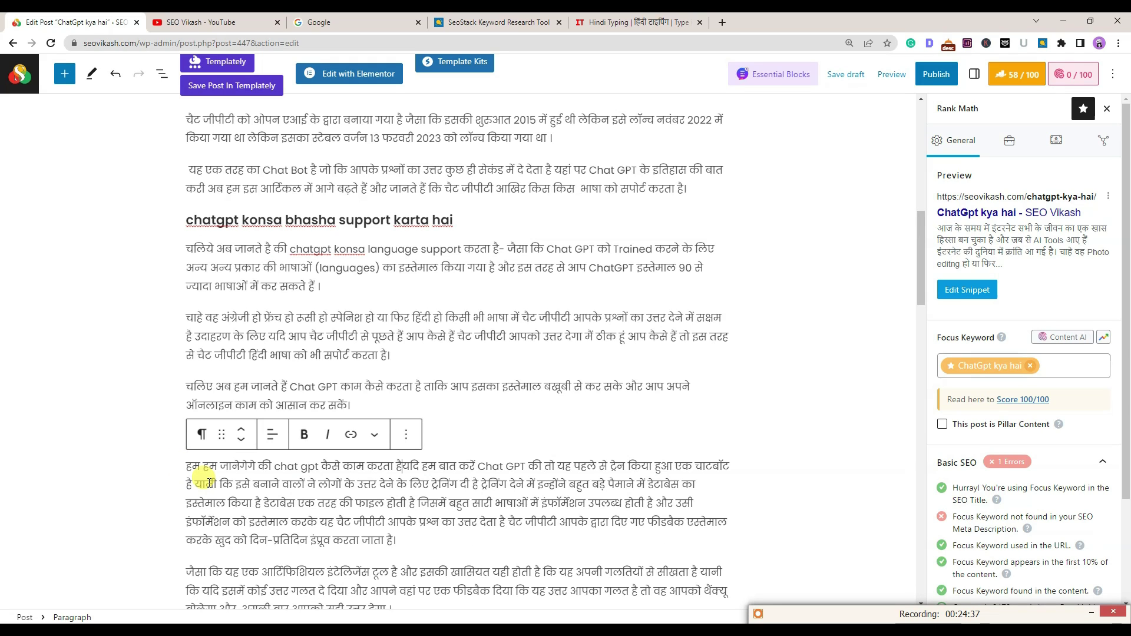
{"action": "type", "text": "-"}
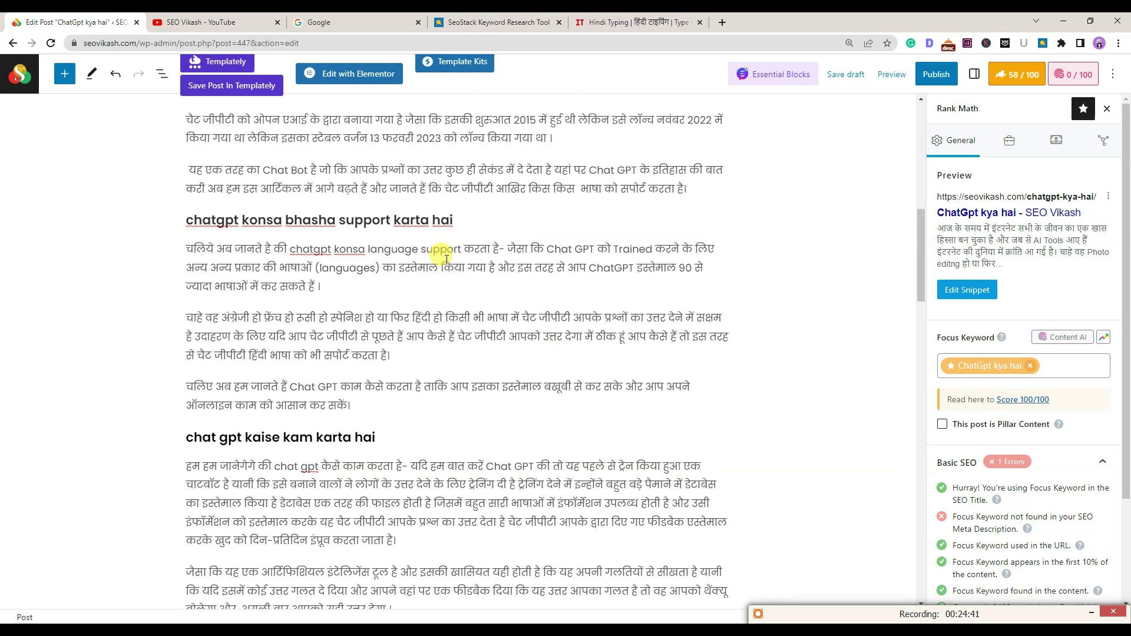
Replace "antar" with "alag" in the post's "chat gpt google se kitna antar hai" heading
{"action": "scroll", "coordinate": [446, 258], "scroll_direction": "down", "scroll_amount": 3}
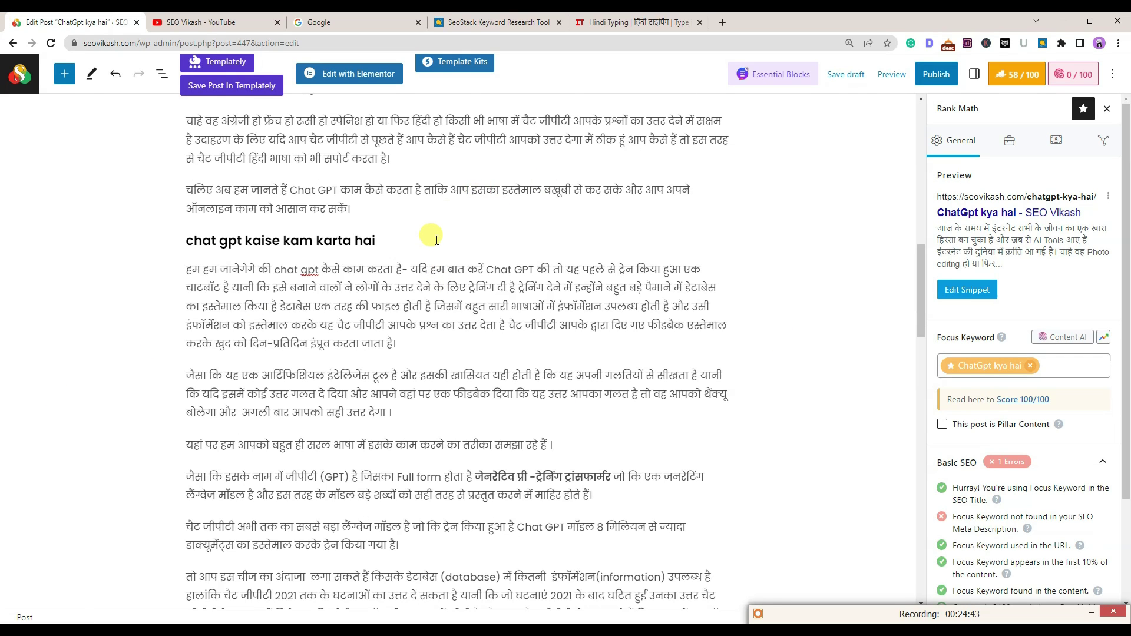
{"action": "scroll", "coordinate": [437, 239], "scroll_direction": "down", "scroll_amount": 12}
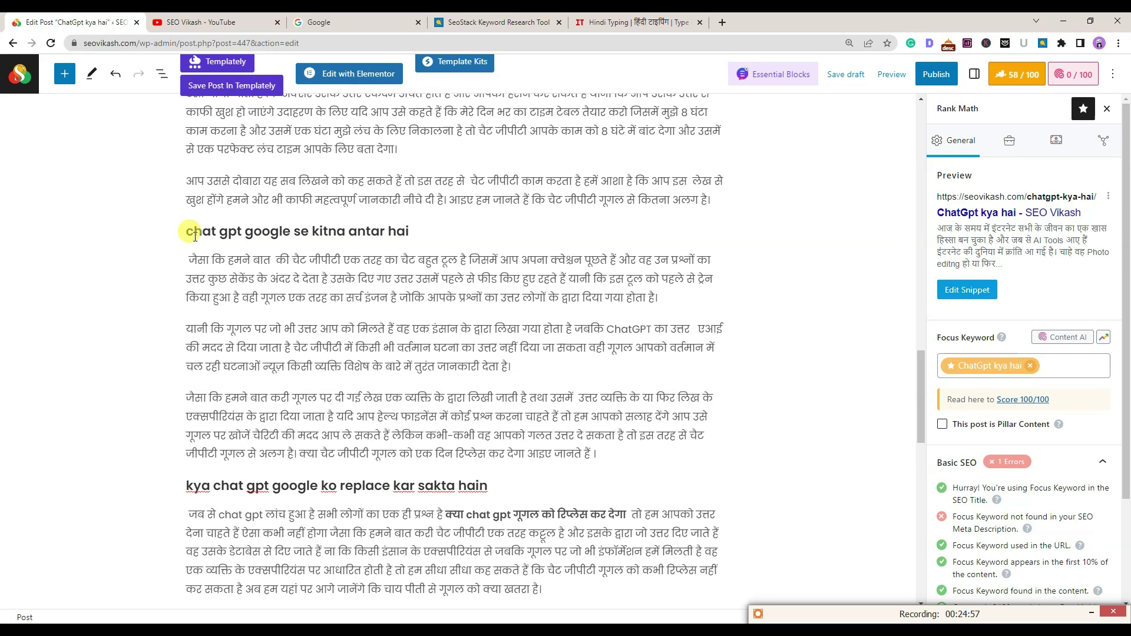
{"action": "left_click", "coordinate": [385, 231]}
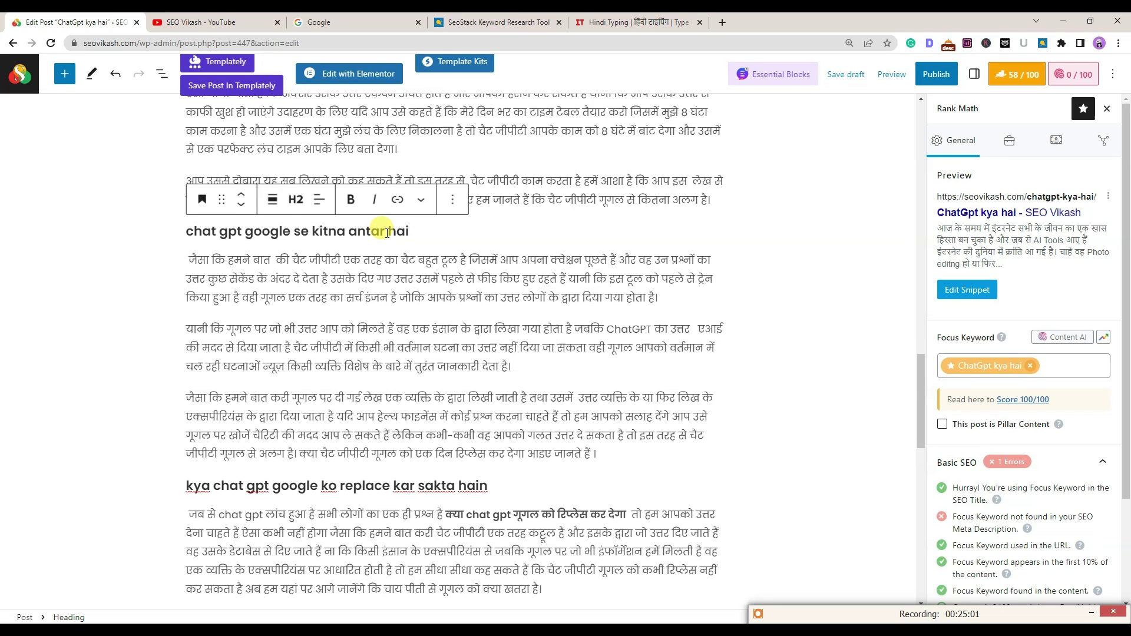
{"action": "key", "text": "BackSpace"}
{"action": "key", "text": "BackSpace"}
{"action": "key", "text": "BackSpace"}
{"action": "key", "text": "BackSpace"}
{"action": "key", "text": "BackSpace"}
{"action": "type", "text": "ala"}
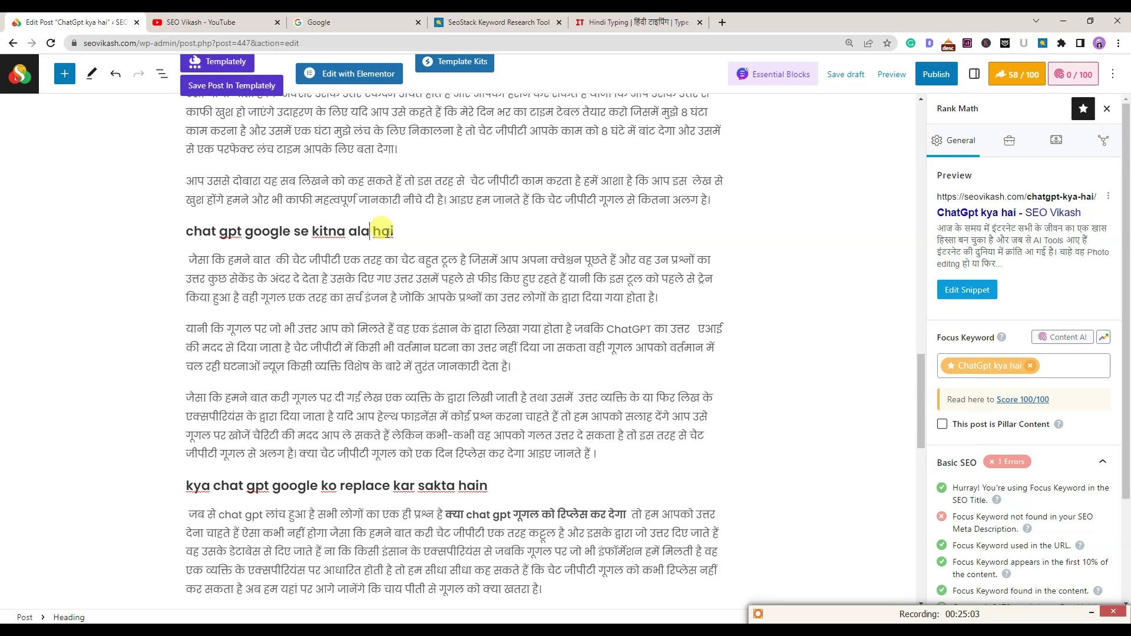
{"action": "type", "text": "g"}
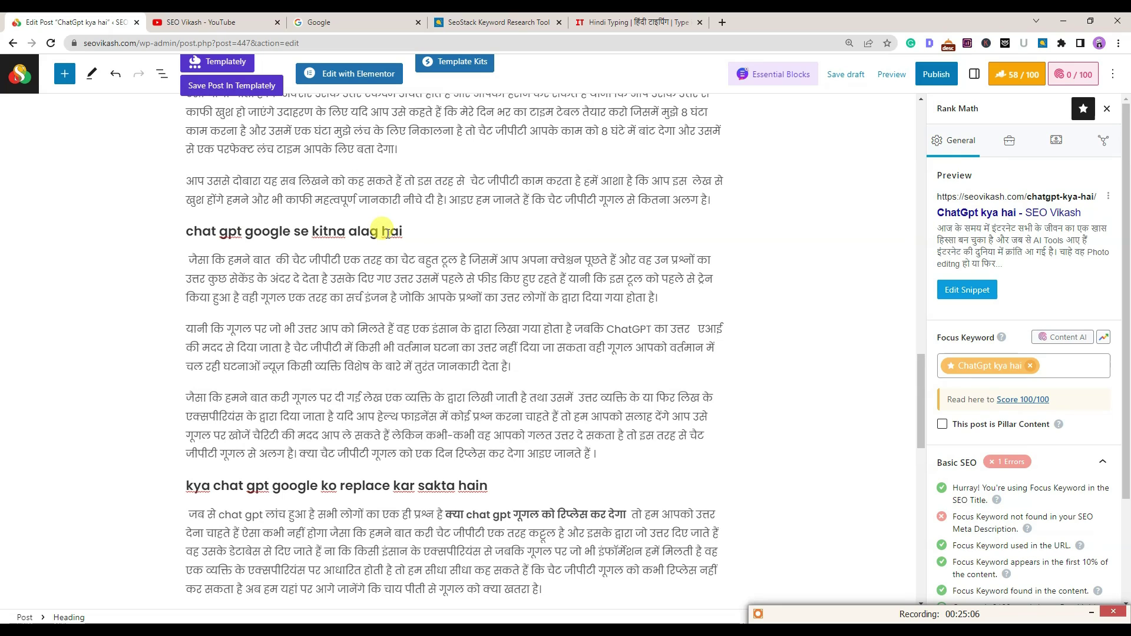
Copy the "chat gpt google se kitna alag hai" heading into the IndiaTyping converter, replacing the previous sentence
{"action": "key", "text": "ctrl+a"}
{"action": "key", "text": "ctrl+c"}
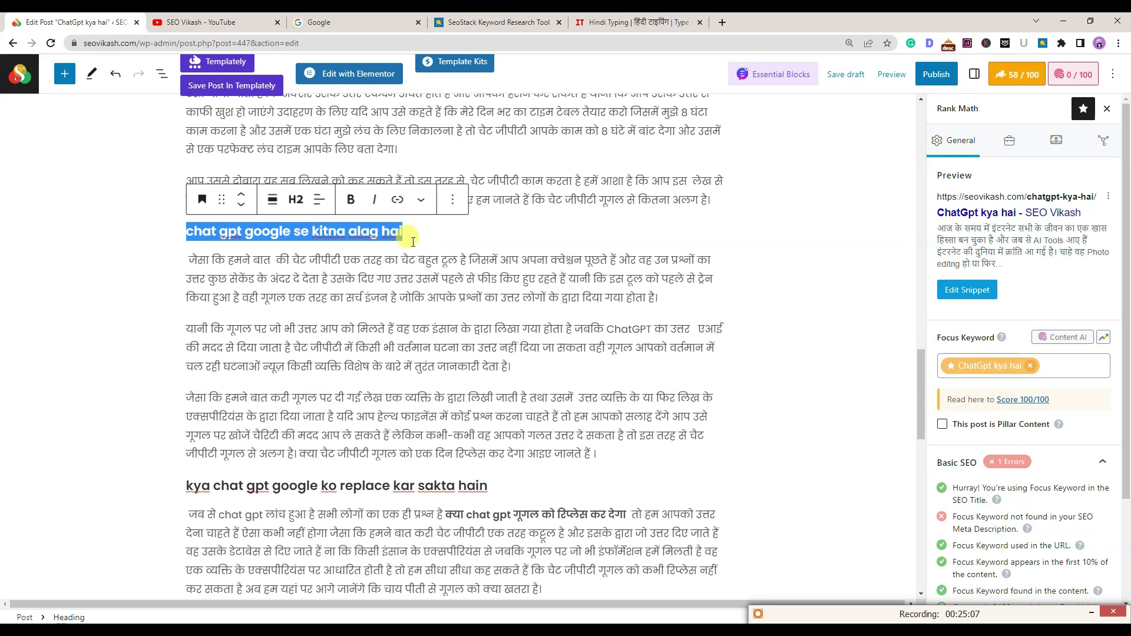
{"action": "left_click", "coordinate": [191, 261]}
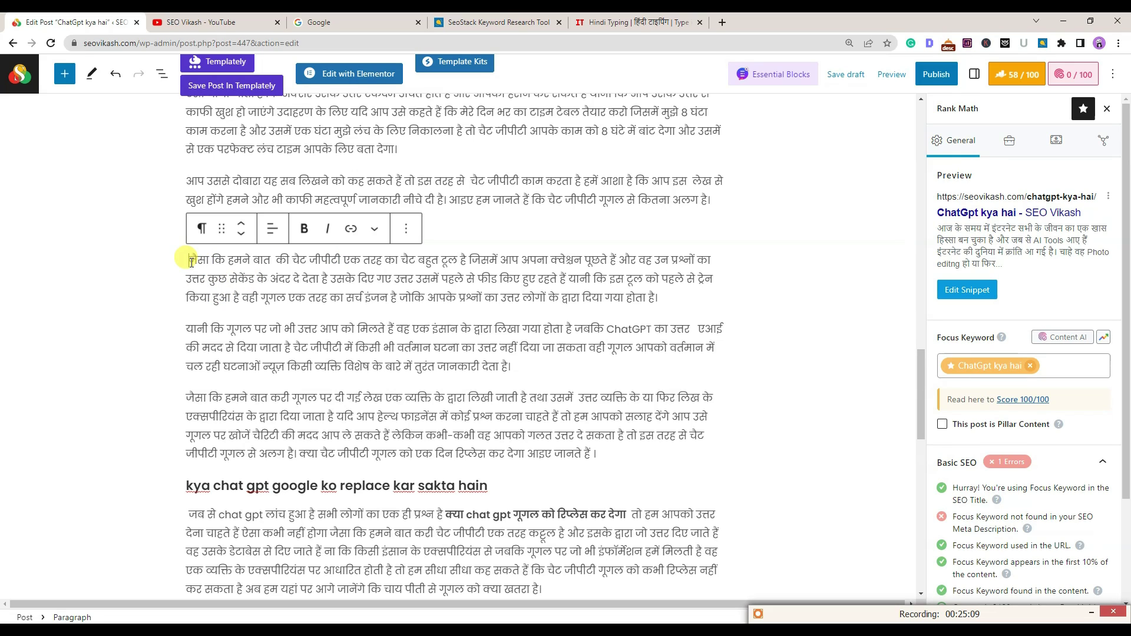
{"action": "left_click", "coordinate": [613, 22]}
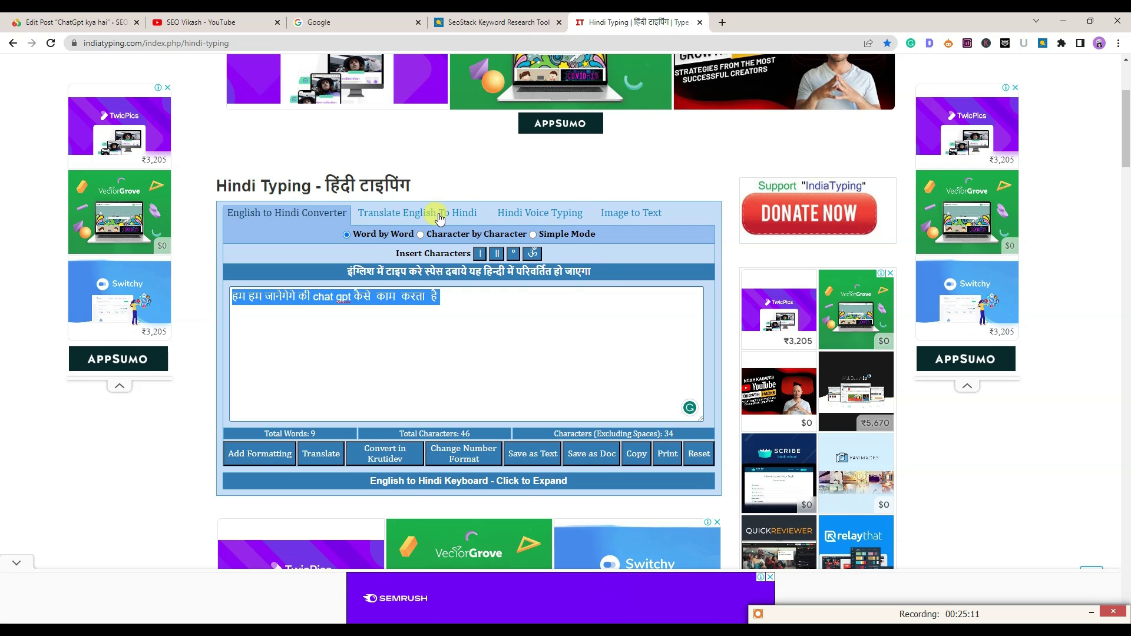
{"action": "left_click", "coordinate": [306, 311]}
{"action": "left_click_drag", "start_coordinate": [232, 295], "coordinate": [692, 290]}
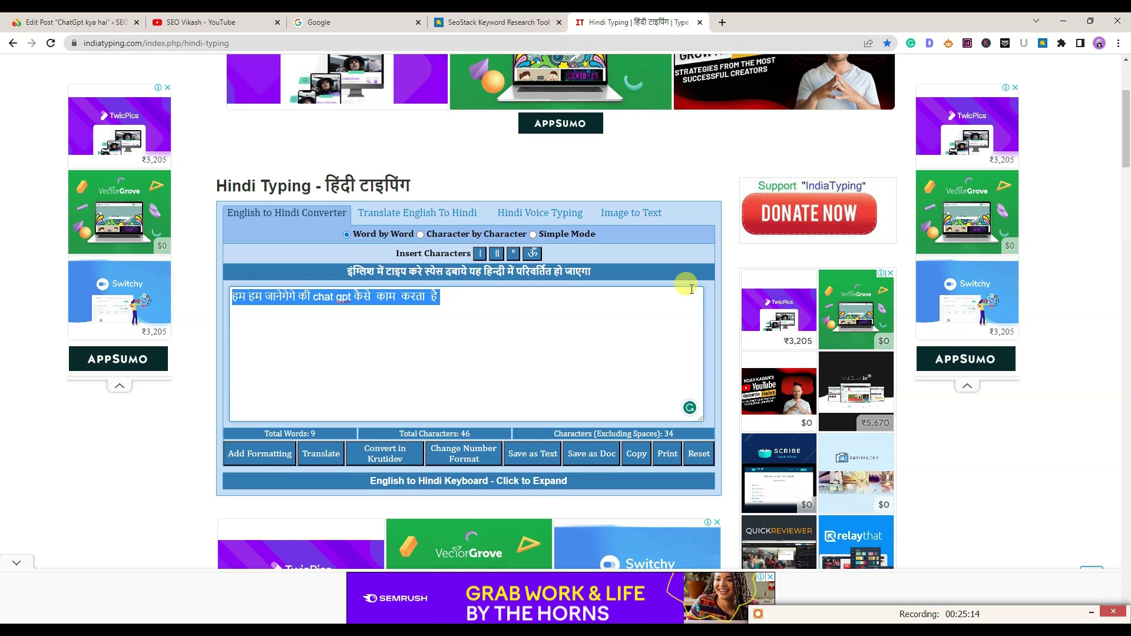
{"action": "key", "text": "ctrl+v"}
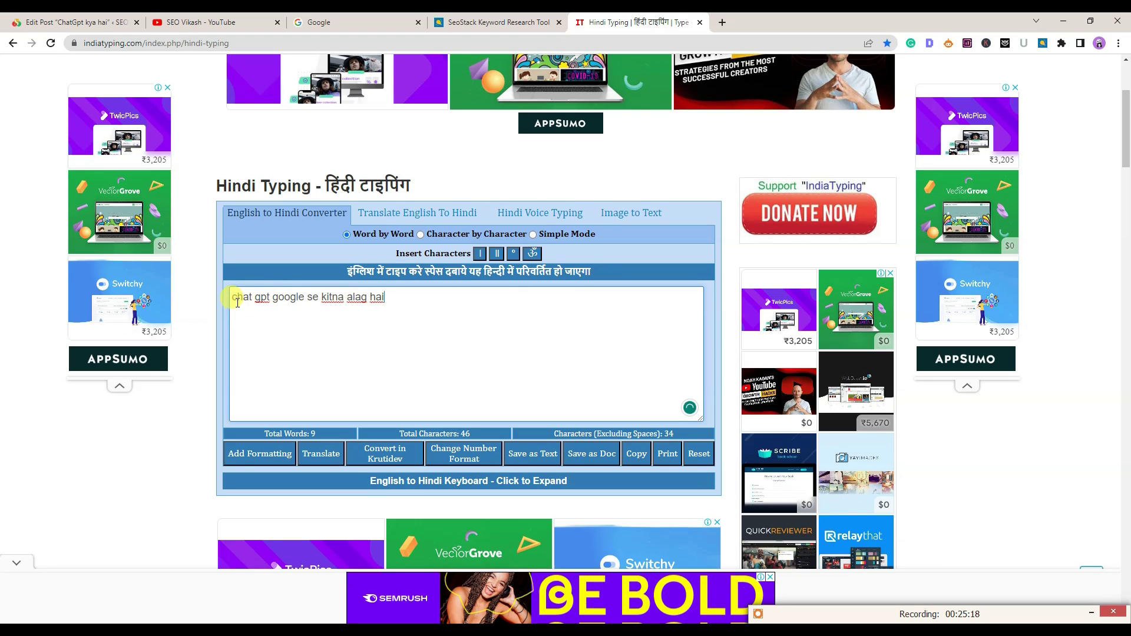
Reword the copied heading in the converter to "chat gpt और google mein कितना अंतर है"
{"action": "left_click", "coordinate": [273, 299]}
{"action": "type", "text": "a"}
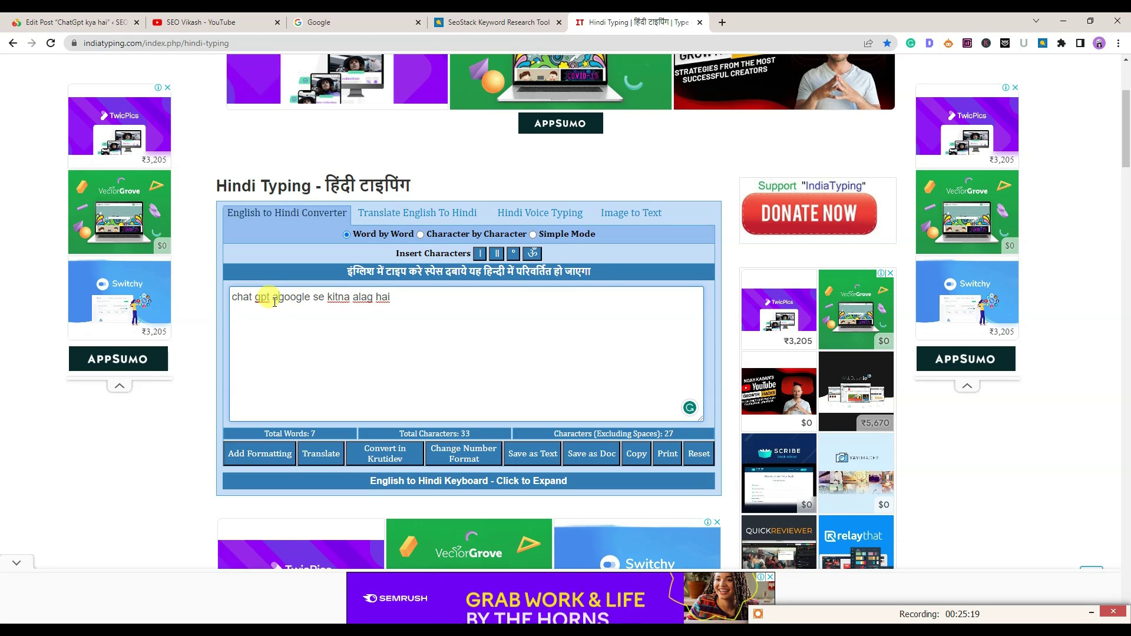
{"action": "type", "text": "ur"}
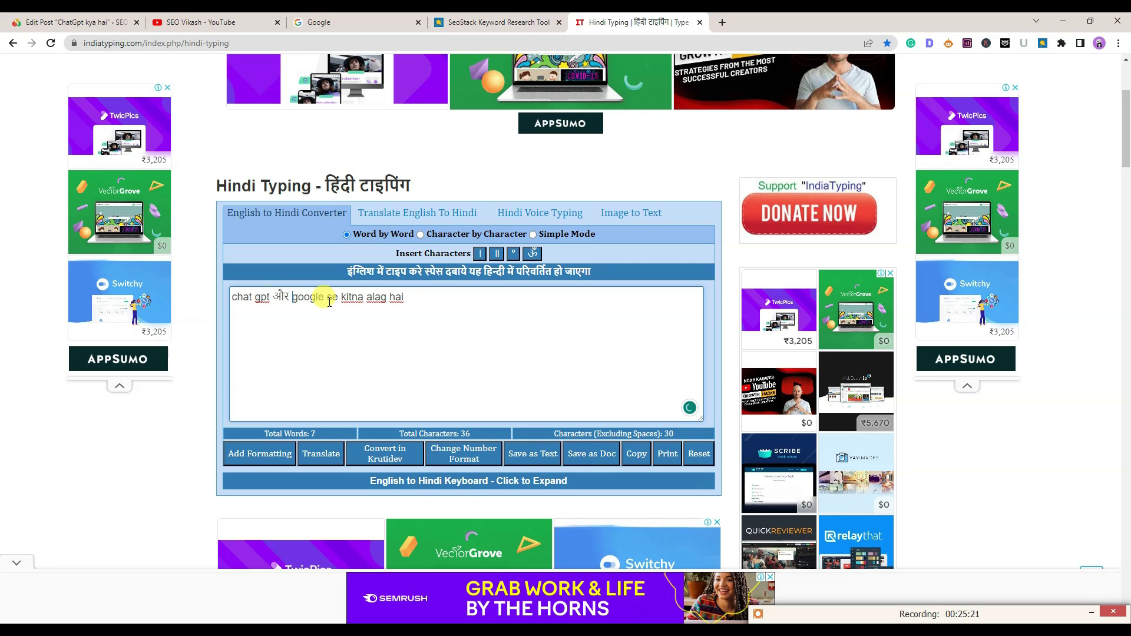
{"action": "key", "text": "BackSpace"}
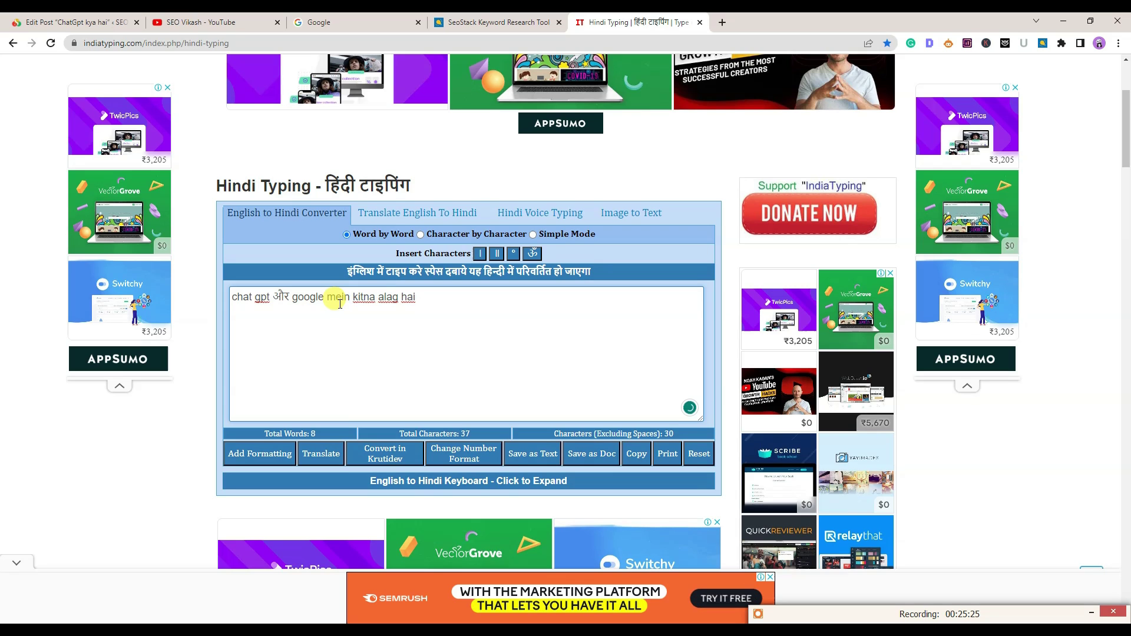
{"action": "left_click_drag", "start_coordinate": [377, 297], "coordinate": [399, 298]}
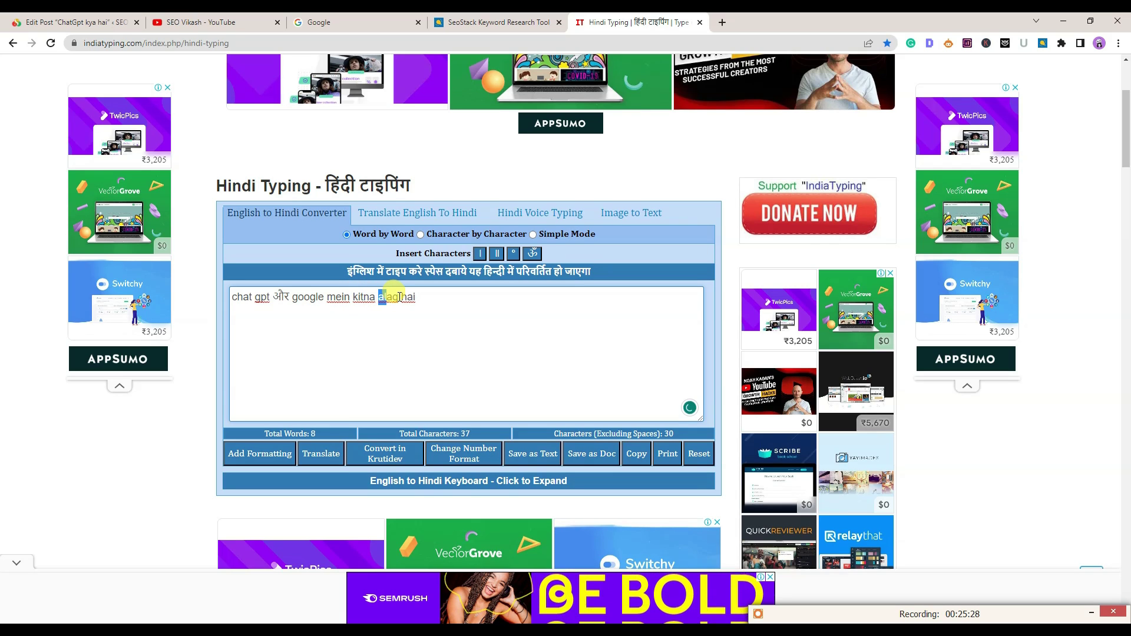
{"action": "type", "text": "an"}
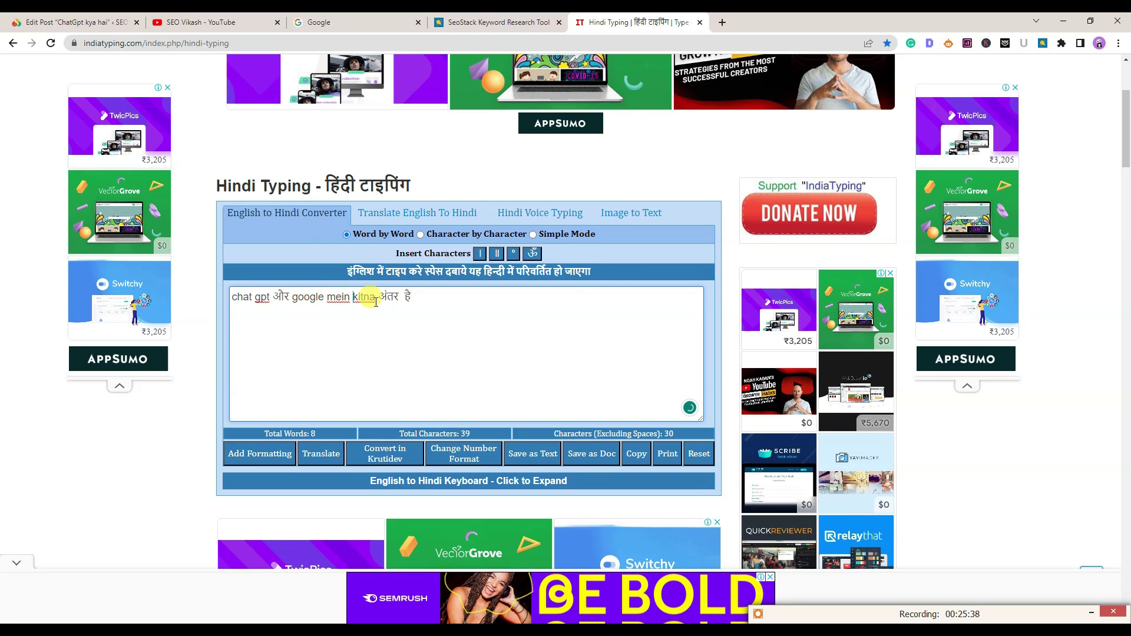
{"action": "left_click", "coordinate": [372, 298]}
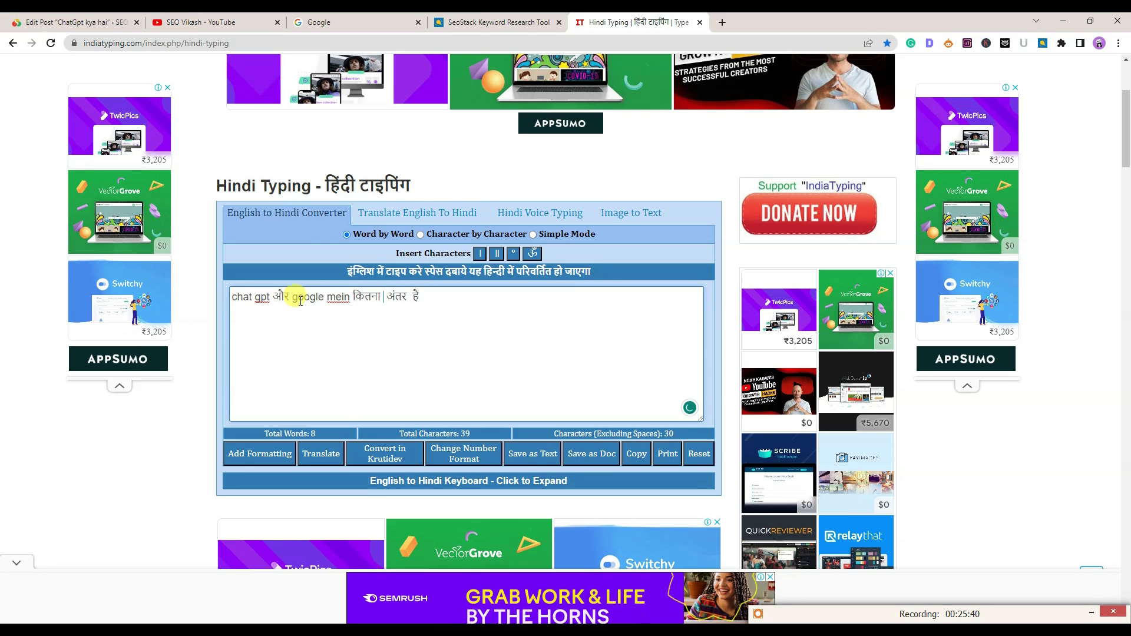
{"action": "left_click", "coordinate": [447, 298]}
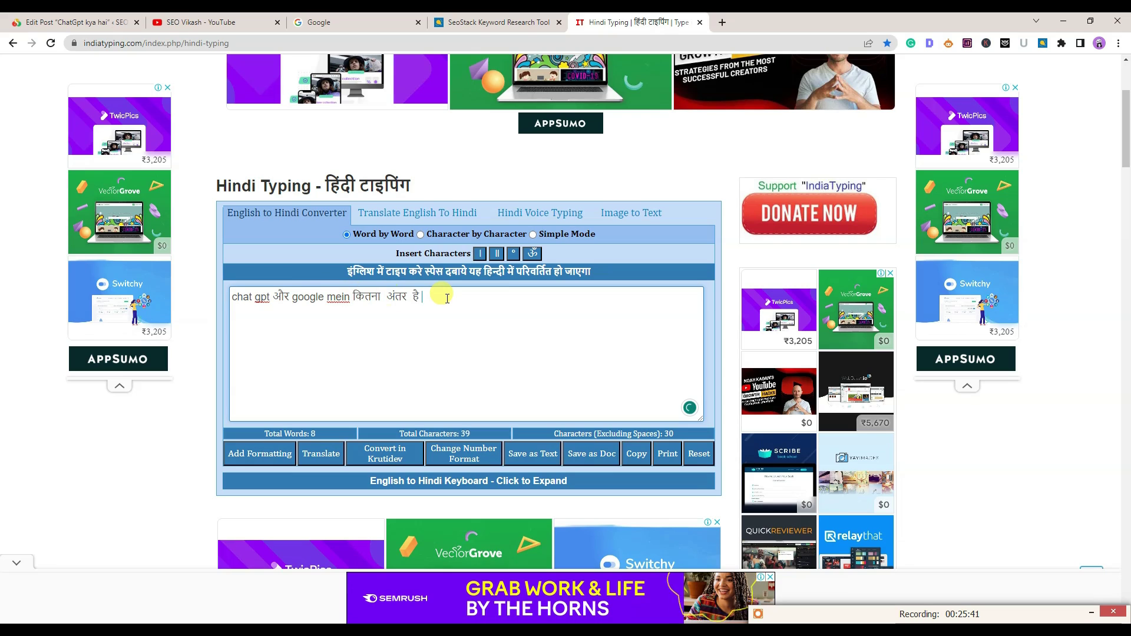
Add "आइये जानते है की आखिर" before "chat gpt" at the start of the converter sentence
{"action": "left_click", "coordinate": [236, 299]}
{"action": "type", "text": "cha"}
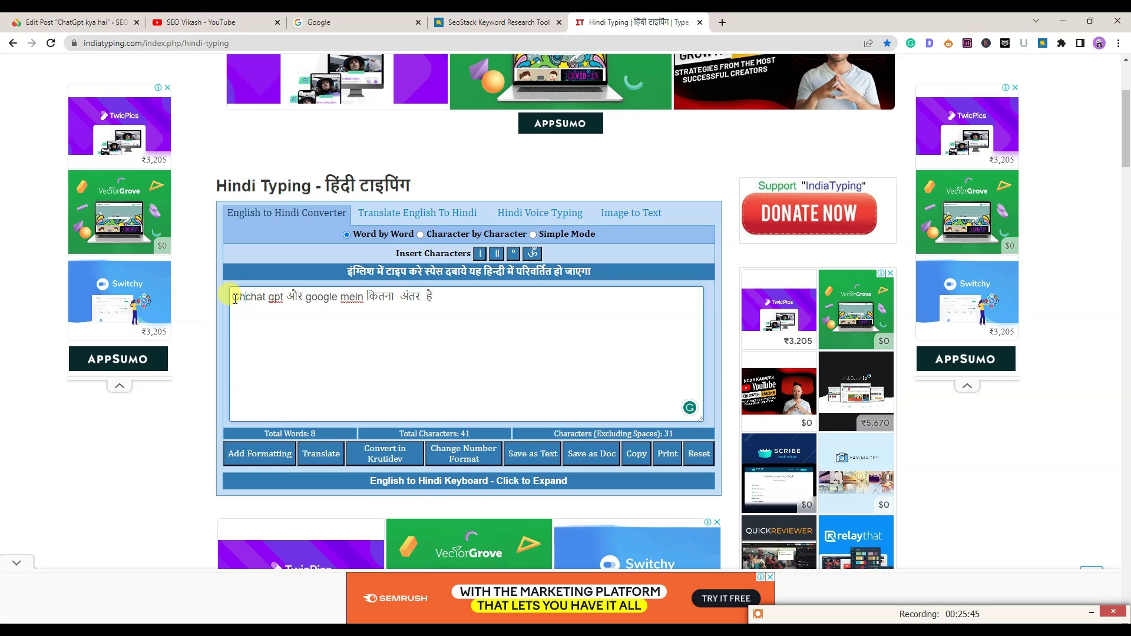
{"action": "key", "text": "BackSpace"}
{"action": "key", "text": "BackSpace"}
{"action": "key", "text": "BackSpace"}
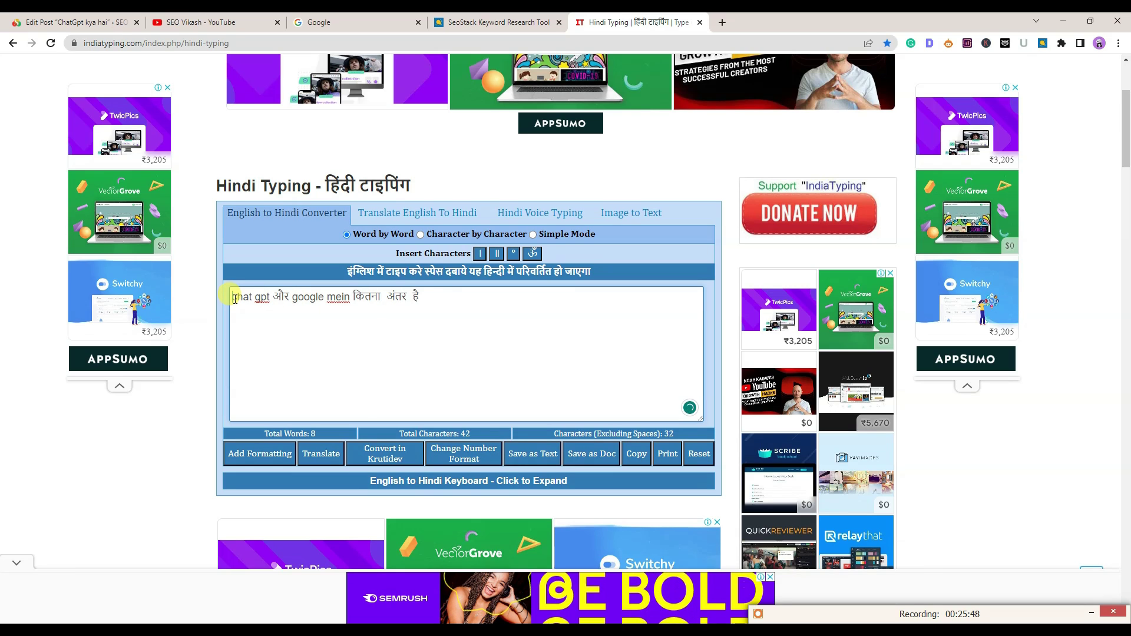
{"action": "type", "text": "Aaiye jant"}
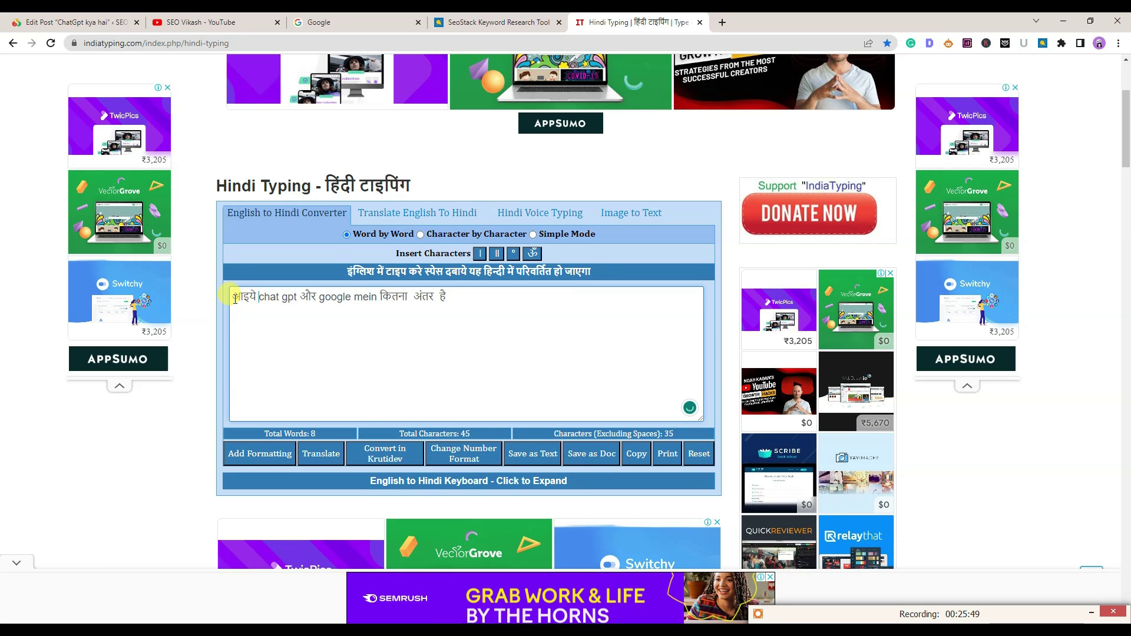
{"action": "type", "text": "e "}
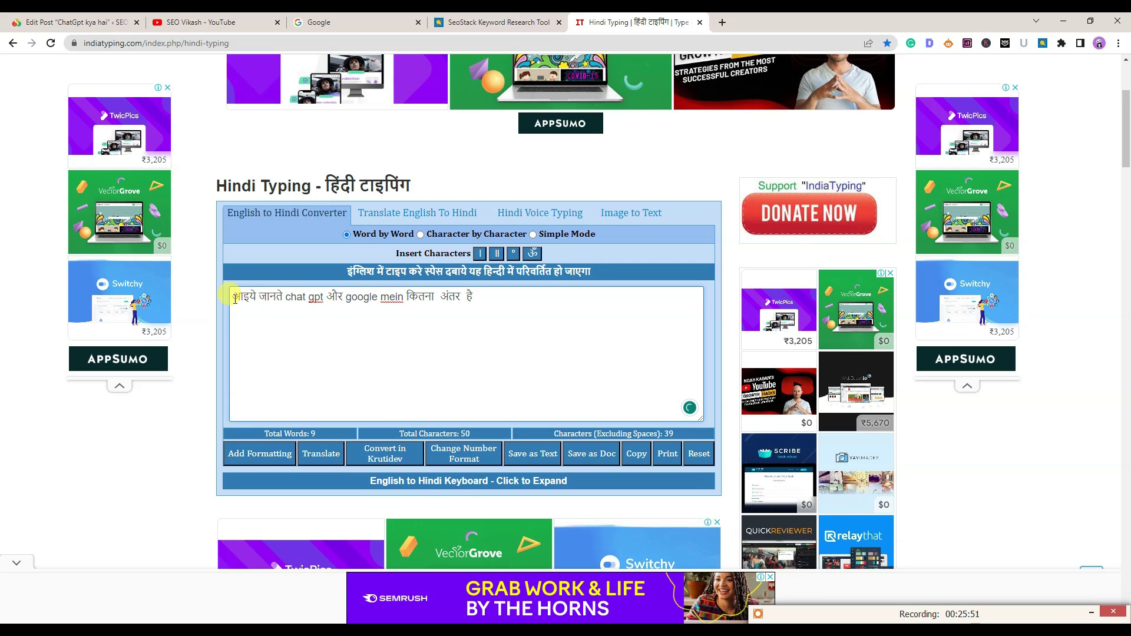
{"action": "type", "text": "hai ki "}
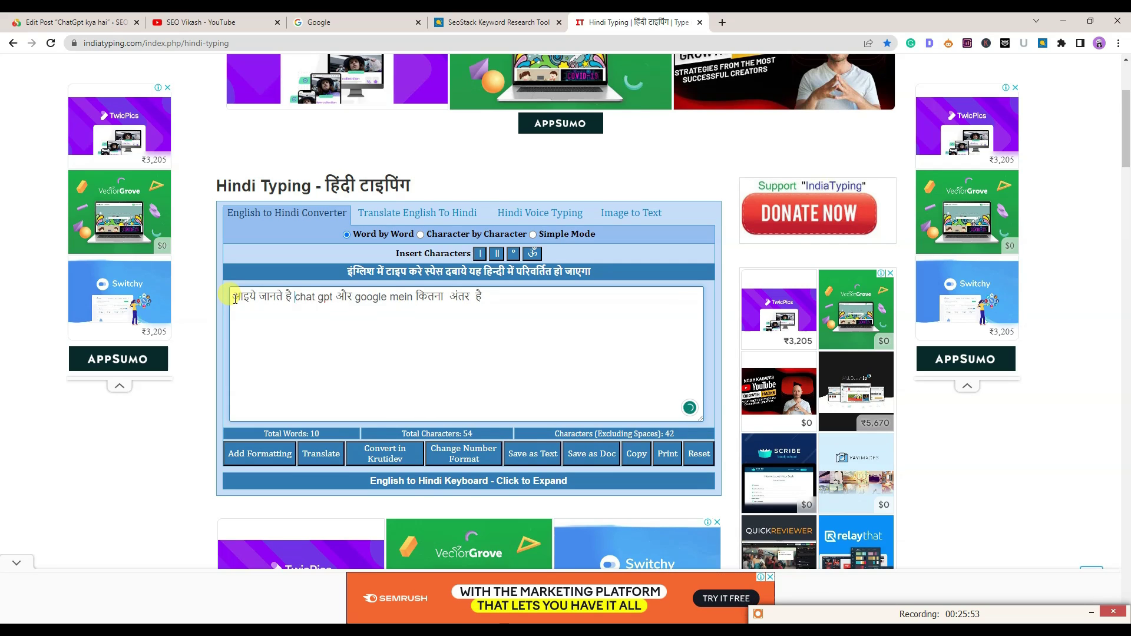
{"action": "type", "text": "aakhir"}
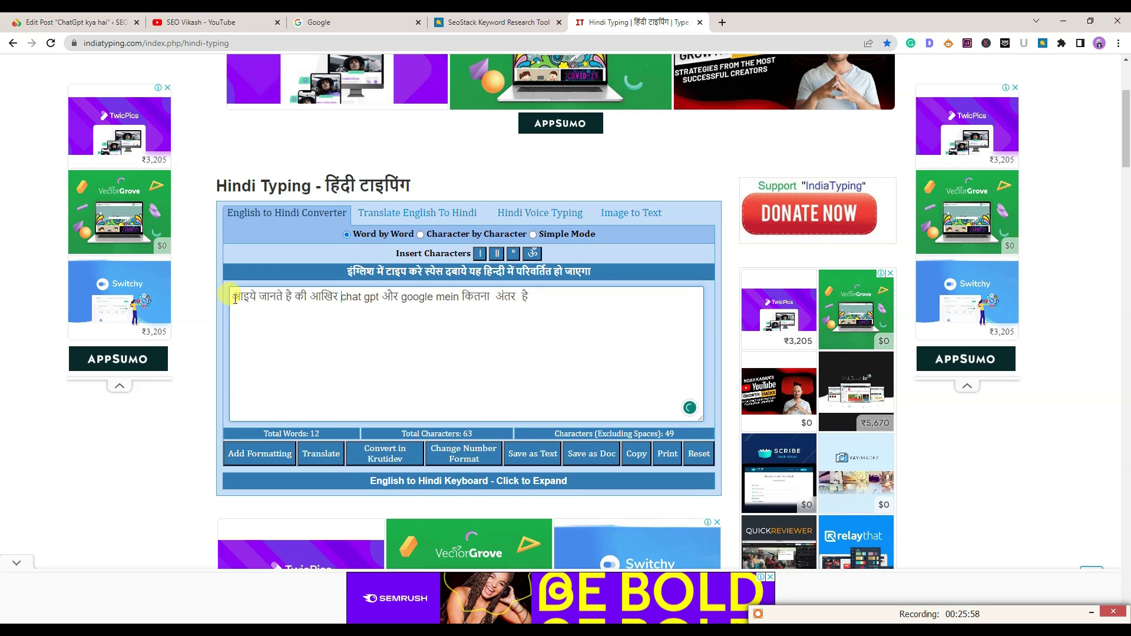
{"action": "left_click", "coordinate": [542, 298]}
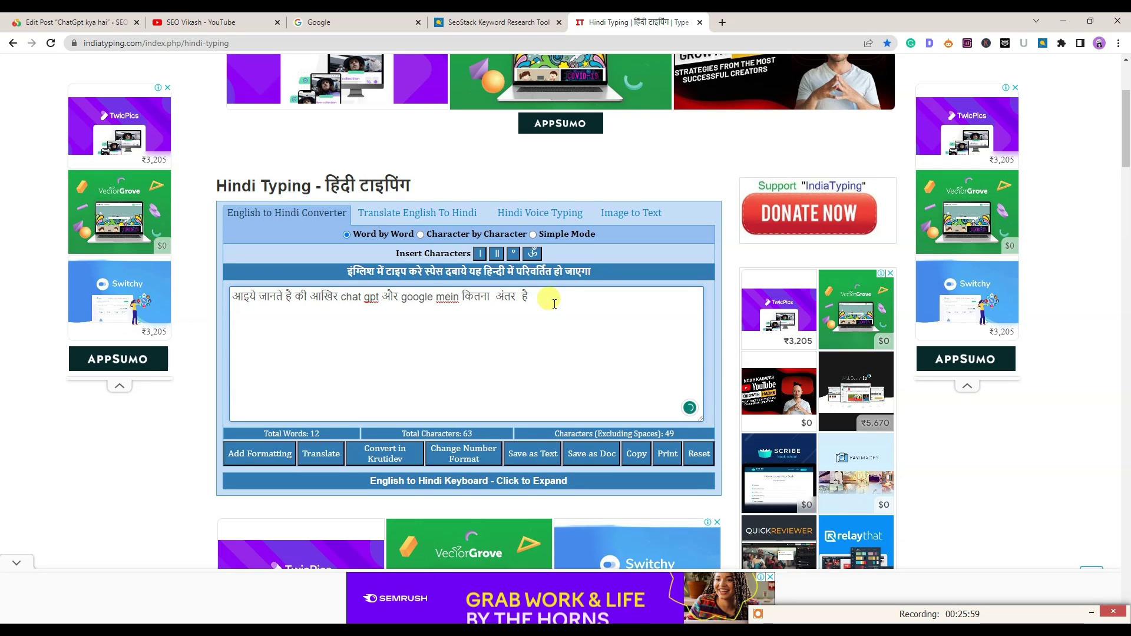
Copy the converter sentence to the start of the post paragraph below "chat gpt google se kitna alag hai", ending it with "-"
{"action": "key", "text": "ctrl+a"}
{"action": "key", "text": "ctrl+c"}
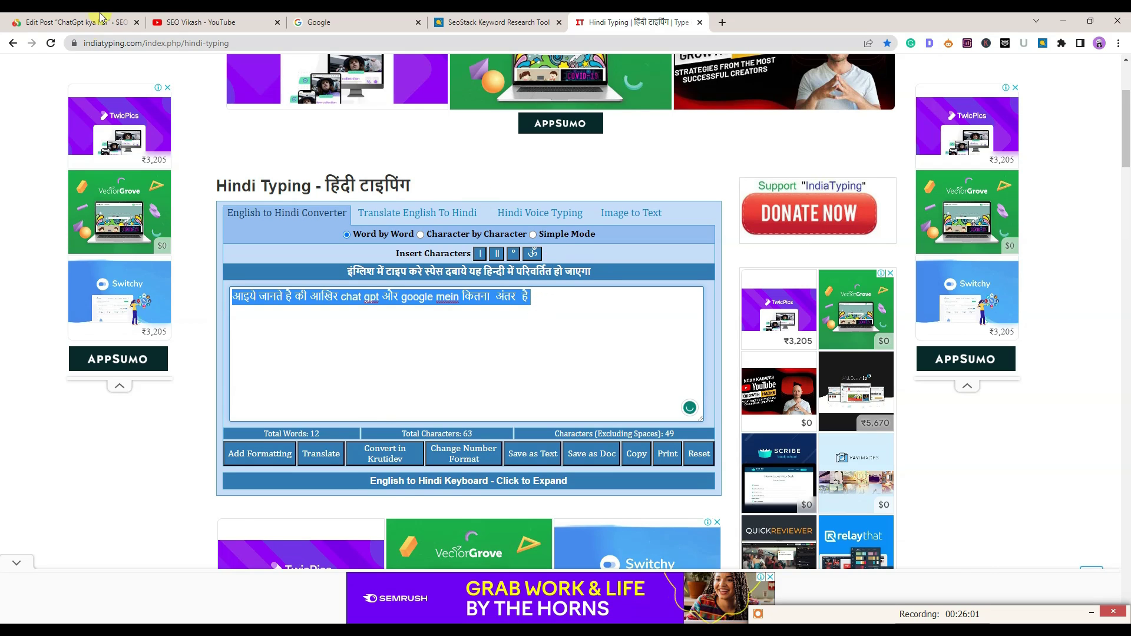
{"action": "left_click", "coordinate": [77, 22]}
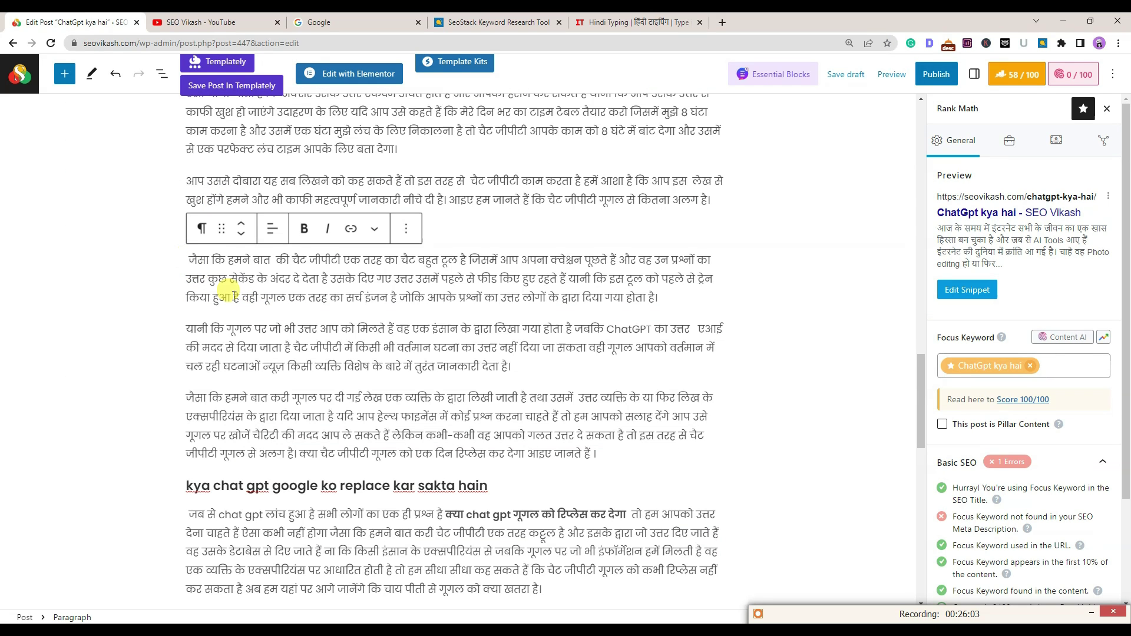
{"action": "type", "text": "chat gpt google se kitna alag hai"}
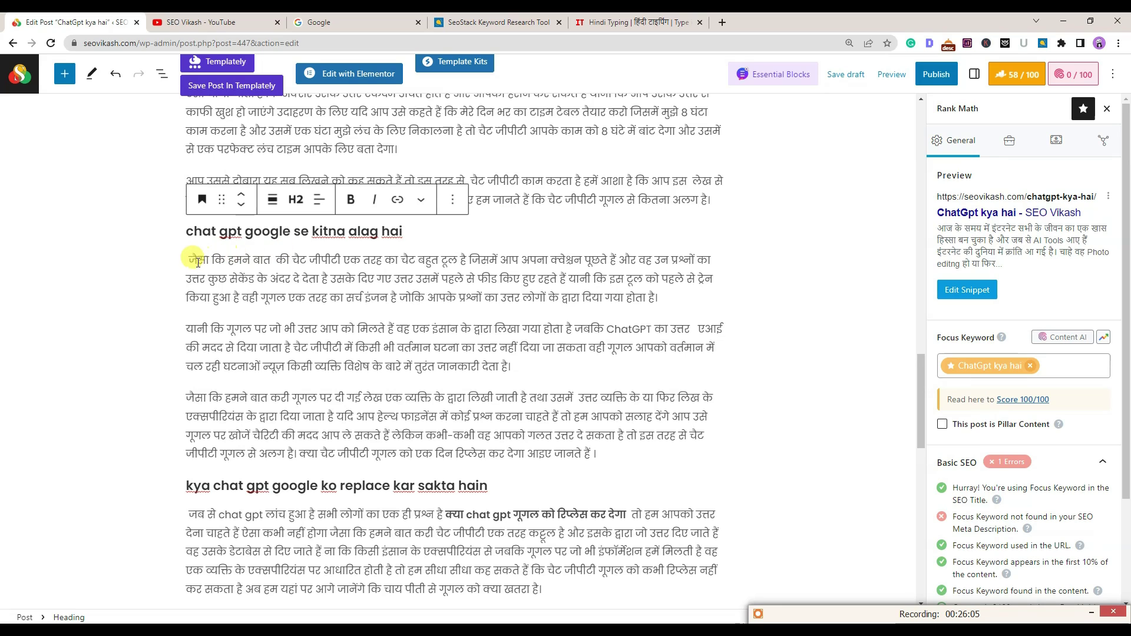
{"action": "key", "text": "ctrl+z"}
{"action": "key", "text": "ctrl+v"}
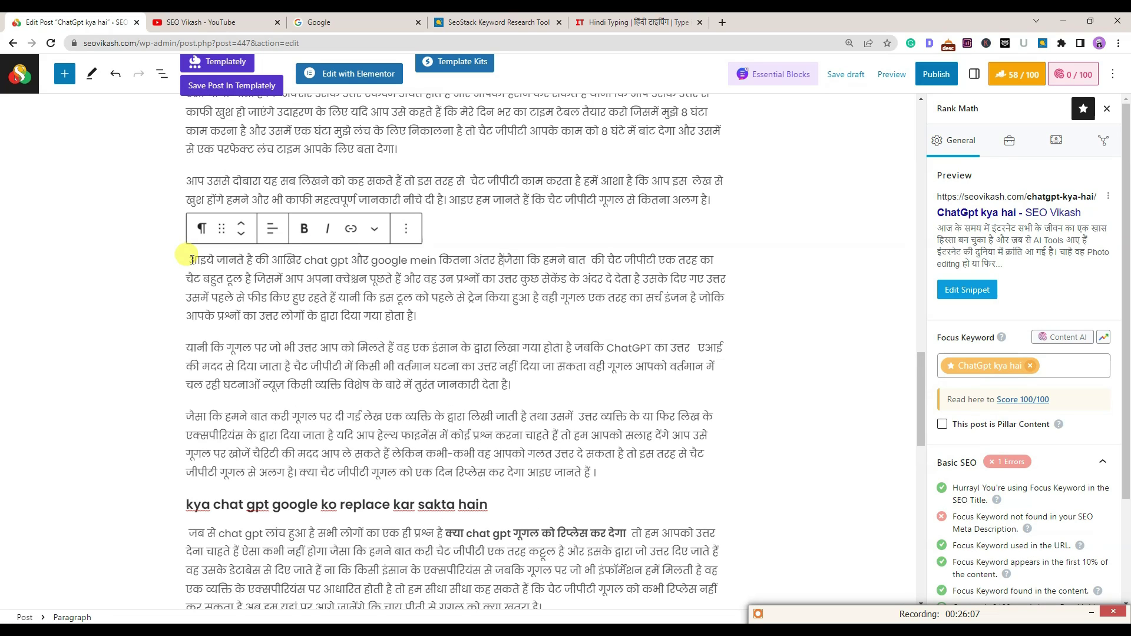
{"action": "type", "text": "-"}
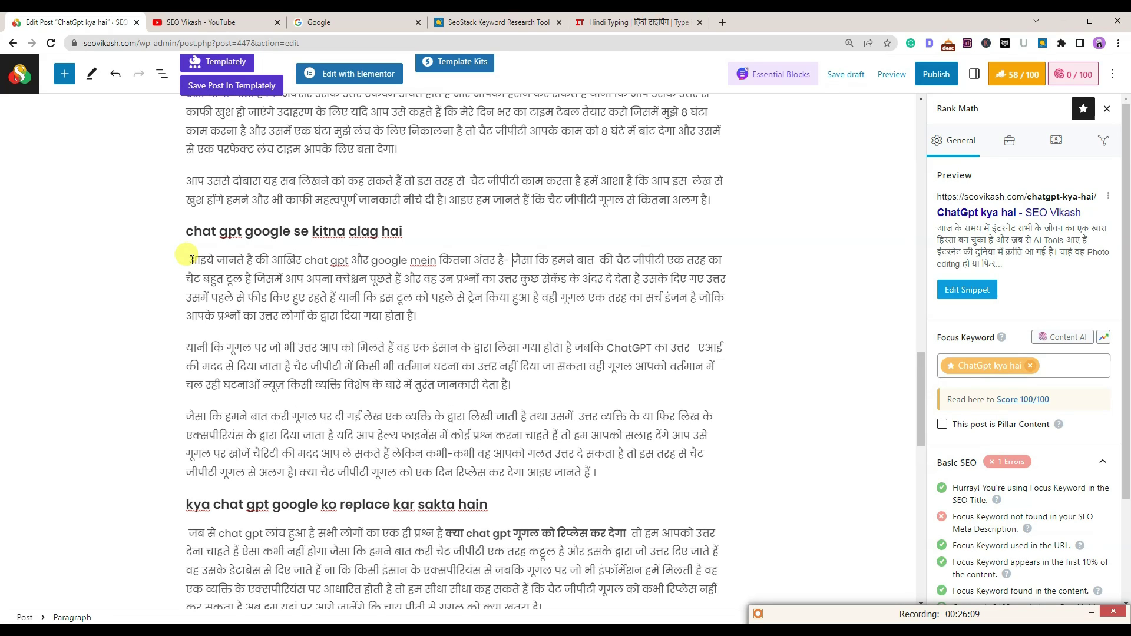
{"action": "left_click", "coordinate": [821, 246]}
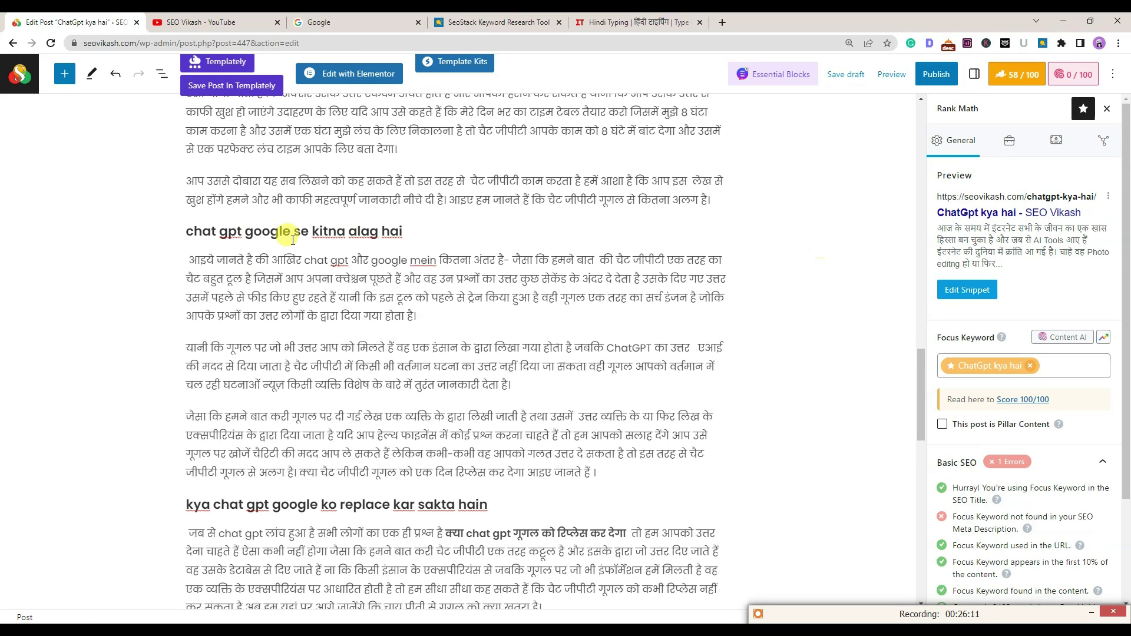
{"action": "left_click", "coordinate": [193, 259]}
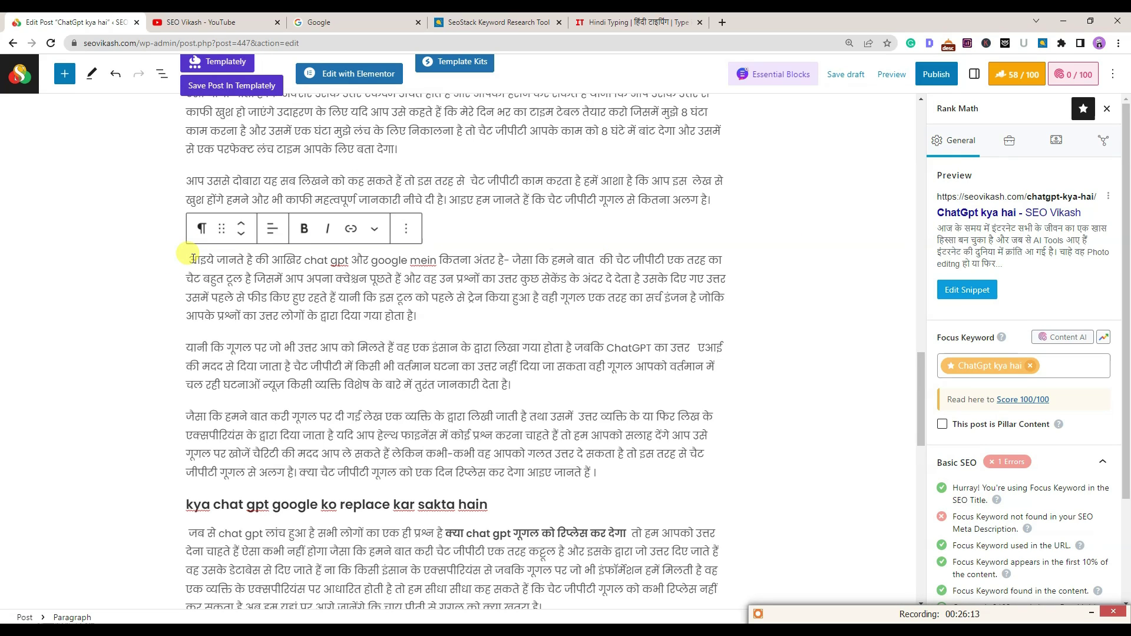
Remove the leading space from the first paragraph under the heading "chat gpt google se kitna alag hai"
{"action": "key", "text": "Delete"}
{"action": "left_click", "coordinate": [788, 283]}
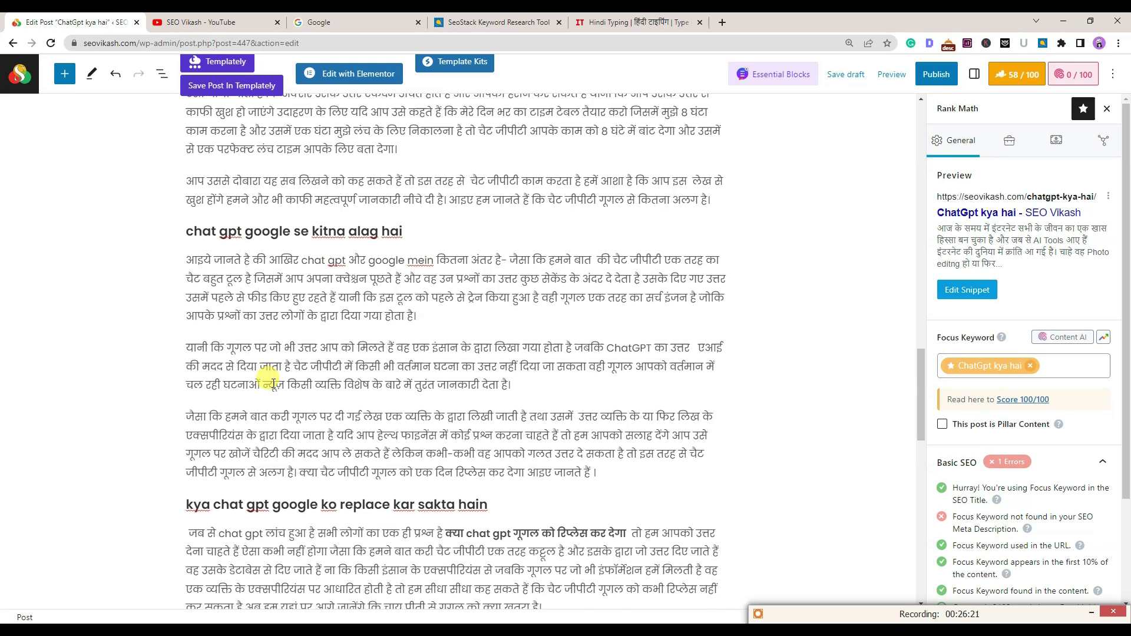
Copy the heading "kya chat gpt google ko replace kar sakta hain" into the Hindi typing converter, replacing the text there
{"action": "scroll", "coordinate": [271, 382], "scroll_direction": "down", "scroll_amount": 3}
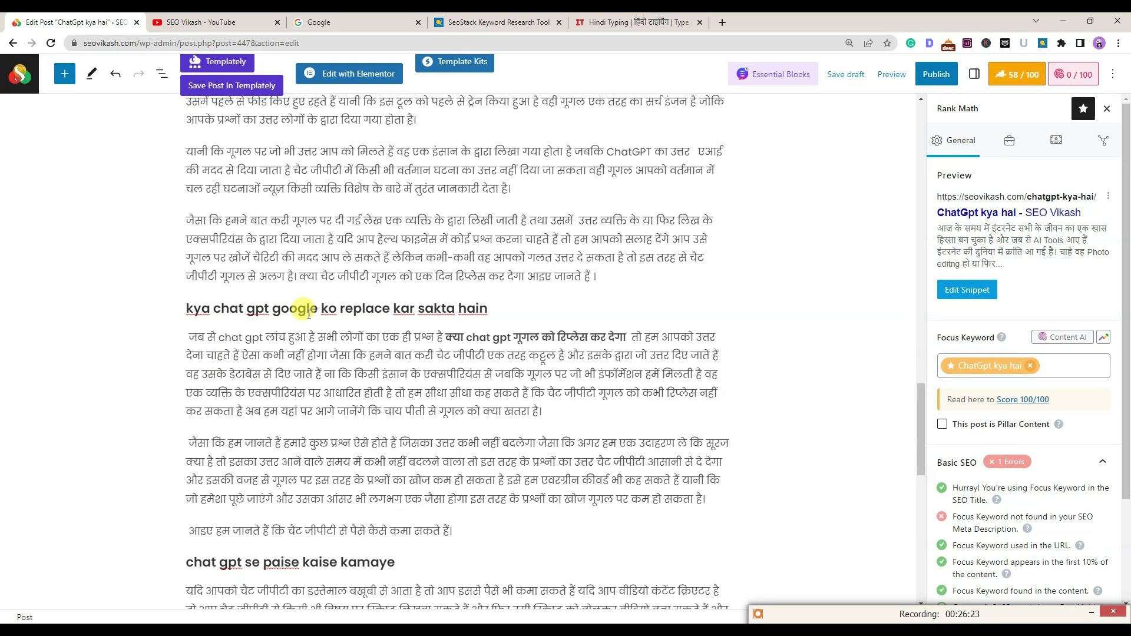
{"action": "left_click", "coordinate": [491, 310]}
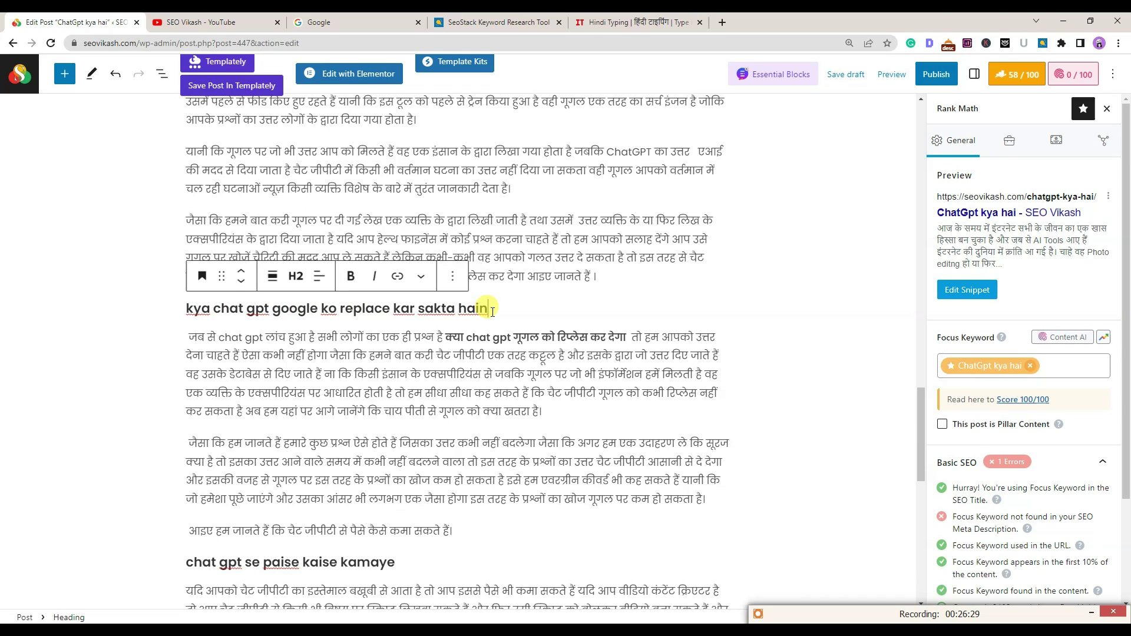
{"action": "triple_click", "coordinate": [493, 310]}
{"action": "key", "text": "ctrl+c"}
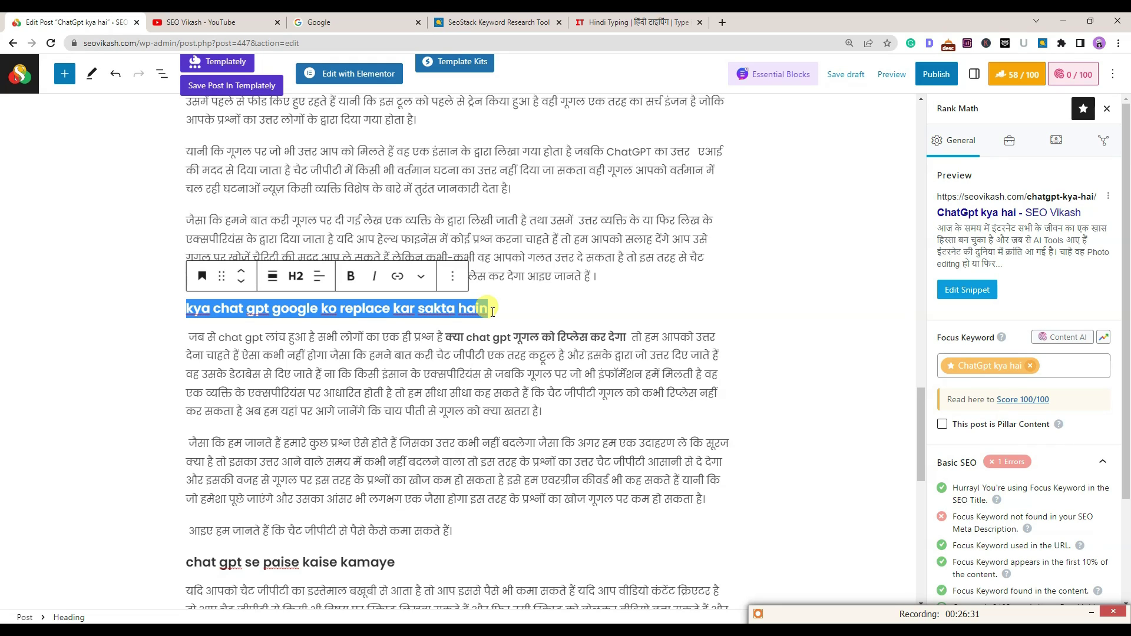
{"action": "left_click", "coordinate": [637, 22]}
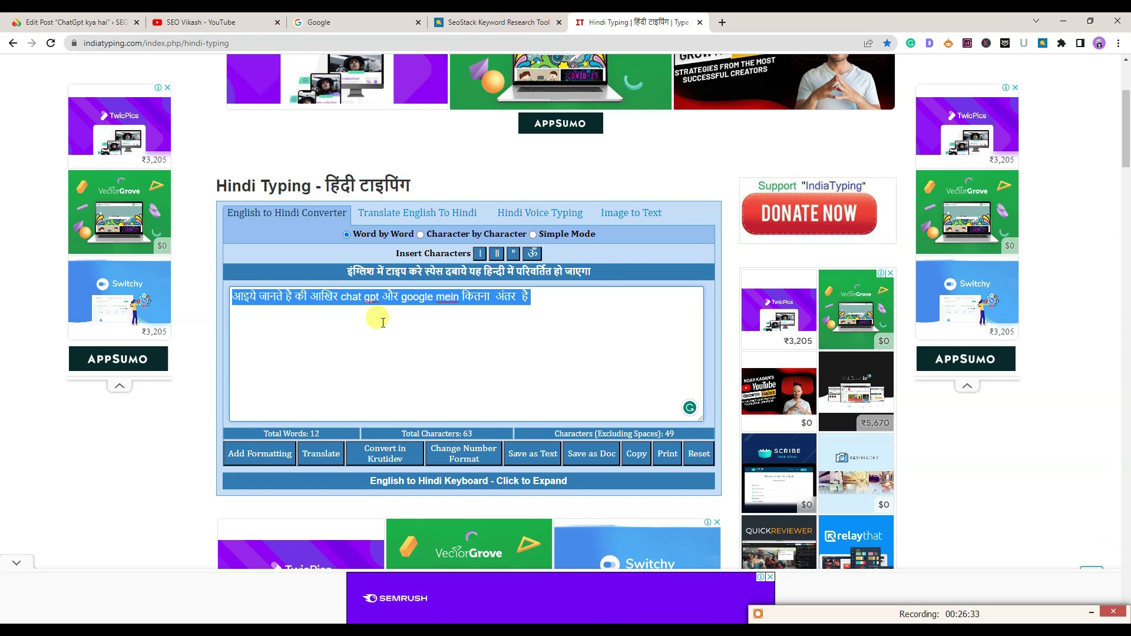
{"action": "key", "text": "ctrl+v"}
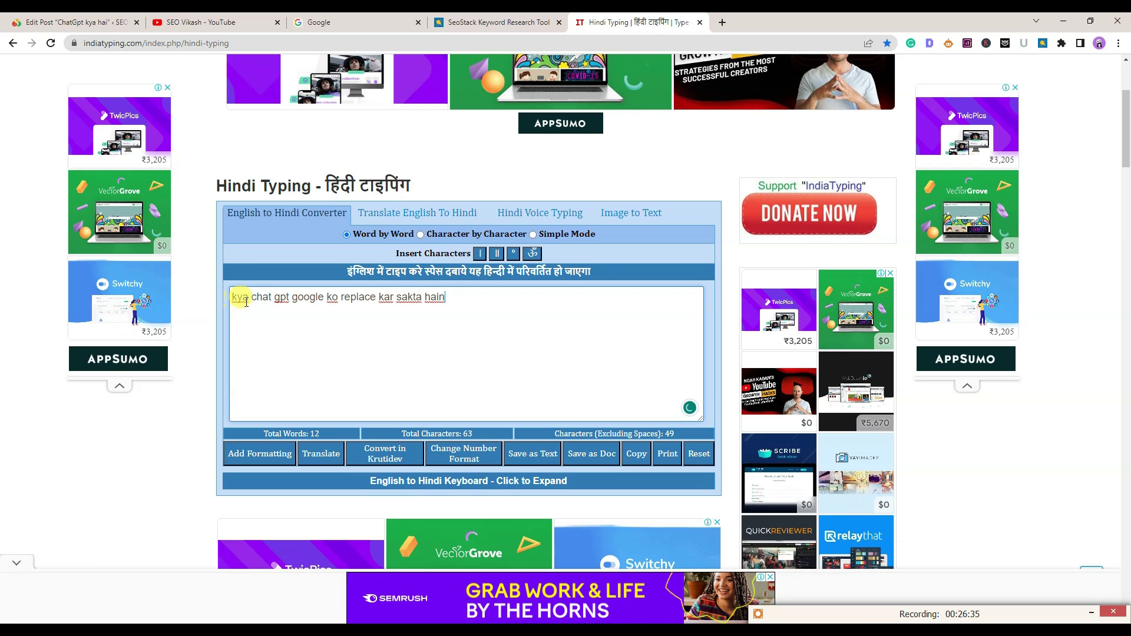
Convert the words kya, ko, kar, sakta and hain to Hindi script, giving "क्या chat gpt google को replace कर सकता हैं"
{"action": "left_click", "coordinate": [250, 300]}
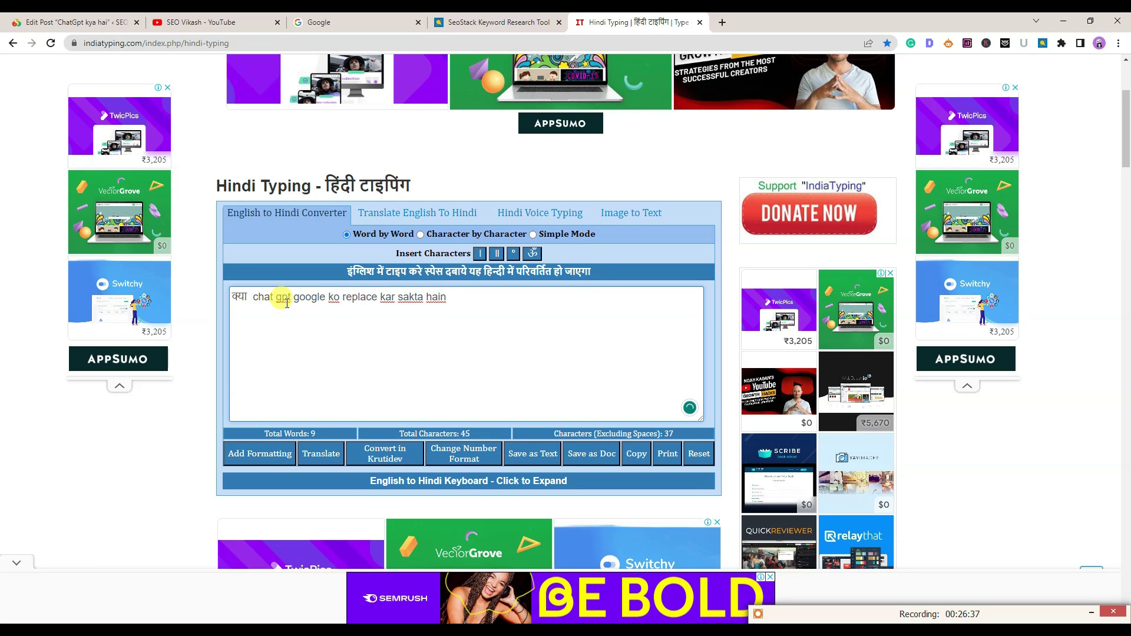
{"action": "left_click", "coordinate": [341, 299]}
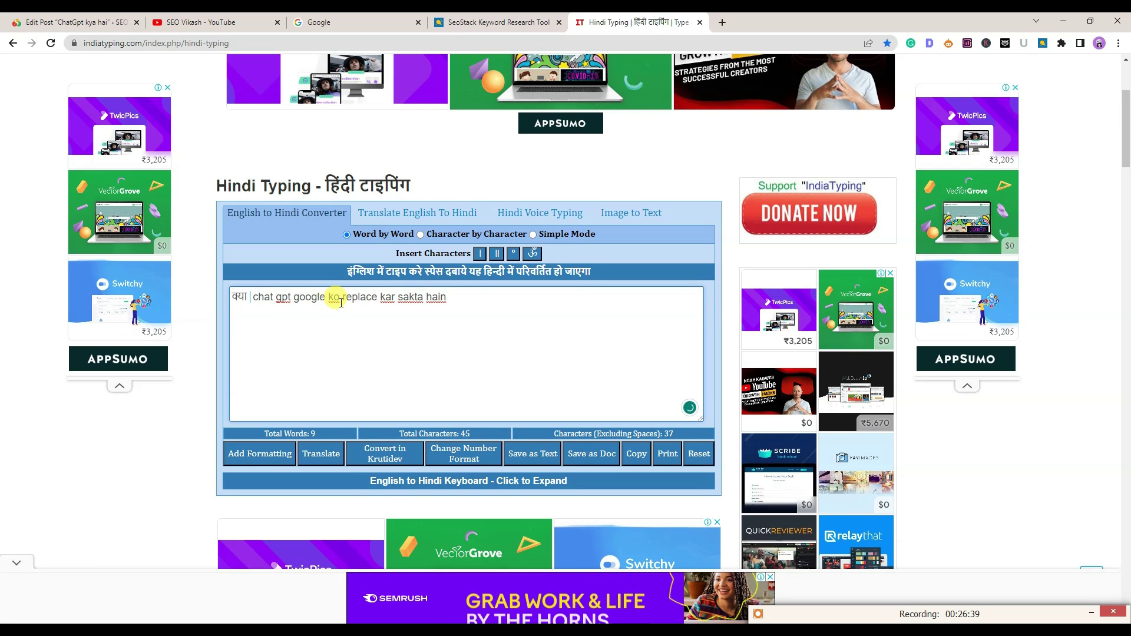
{"action": "left_click", "coordinate": [399, 300]}
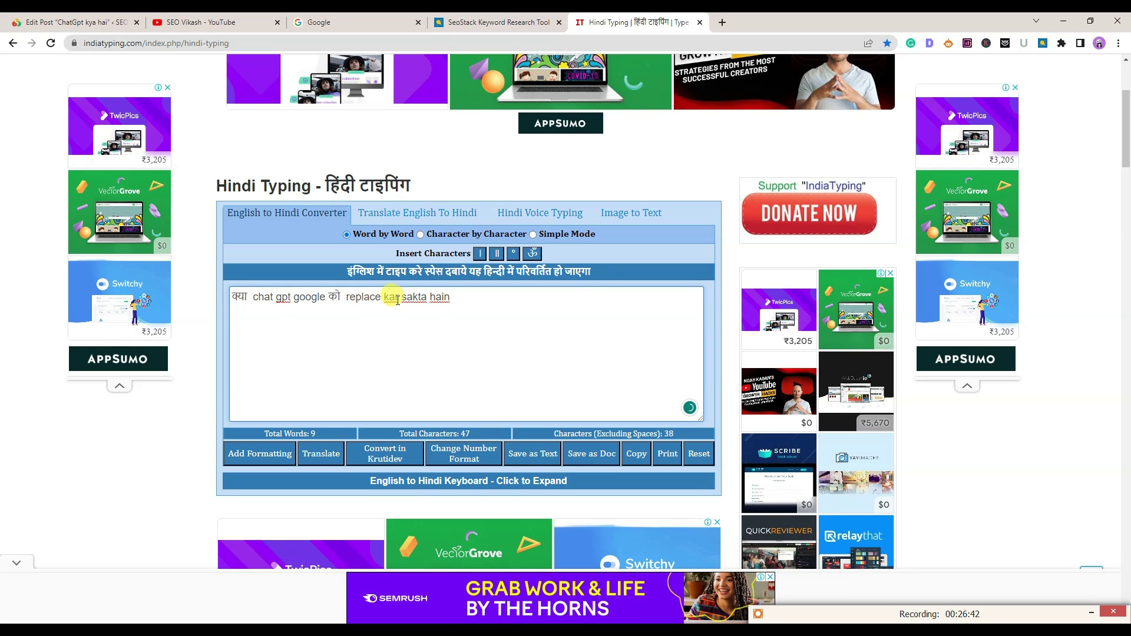
{"action": "left_click", "coordinate": [430, 297]}
{"action": "type", "text": "hain"}
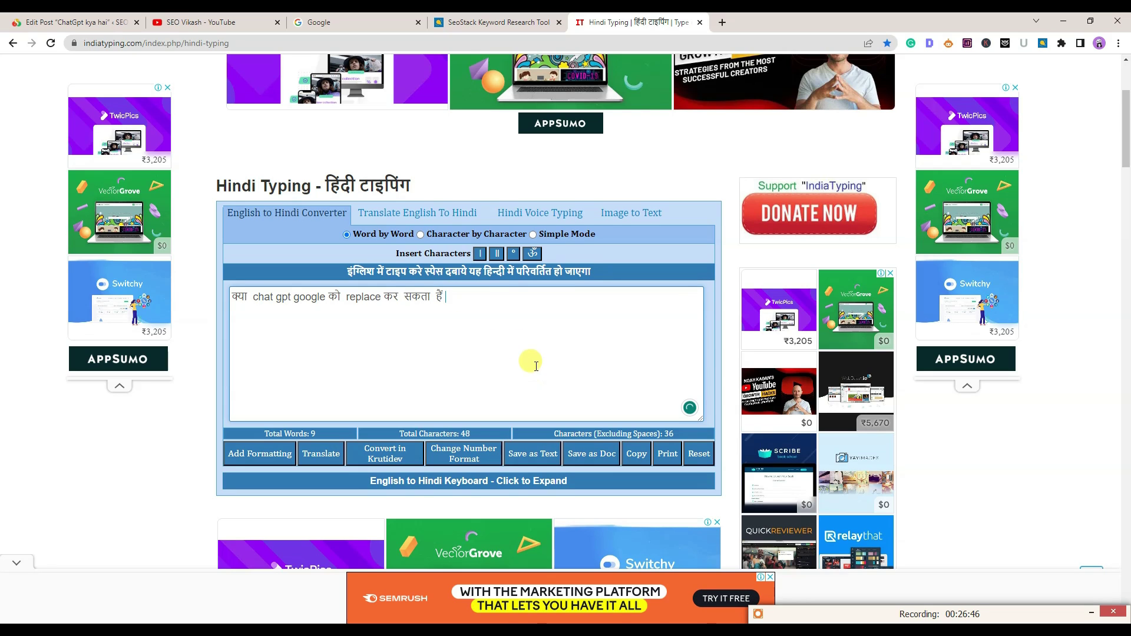
Add "आइये जानते है आज का सबसे बड़ा प्रश्न" at the start of the converted sentence
{"action": "left_click", "coordinate": [234, 297]}
{"action": "type", "text": "aaiye ja"}
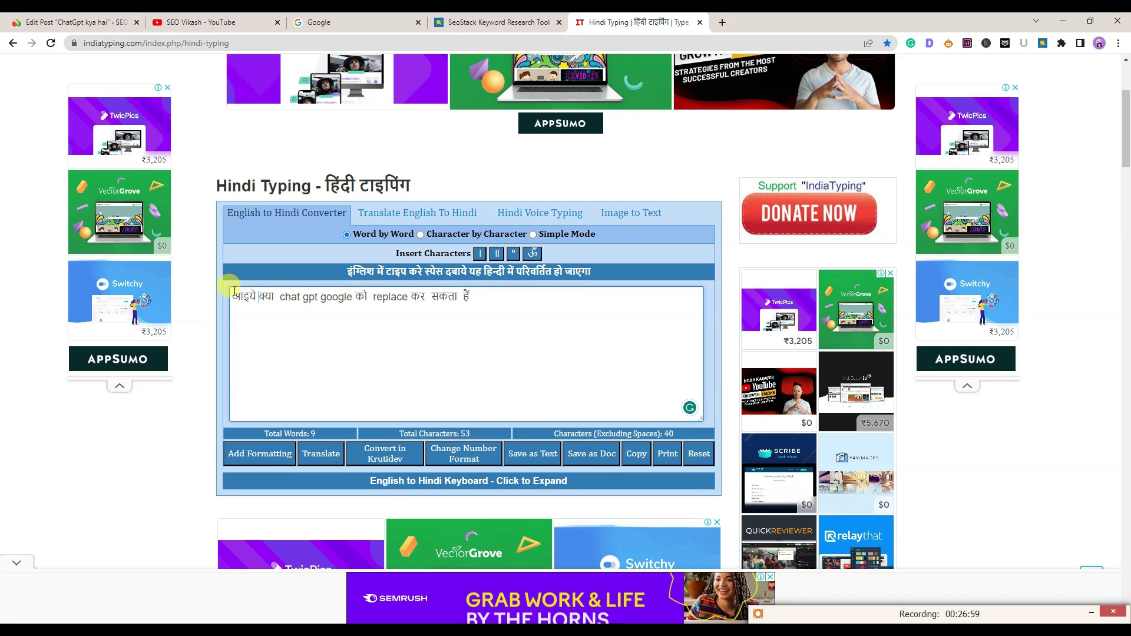
{"action": "type", "text": "nte hai a"}
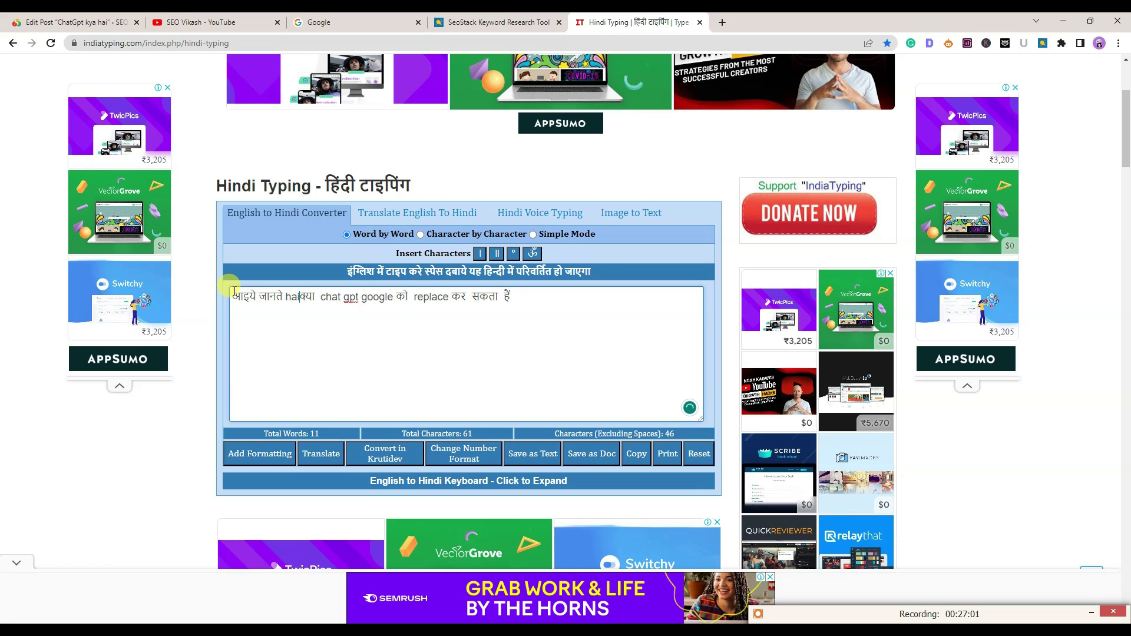
{"action": "type", "text": "j ka sab"}
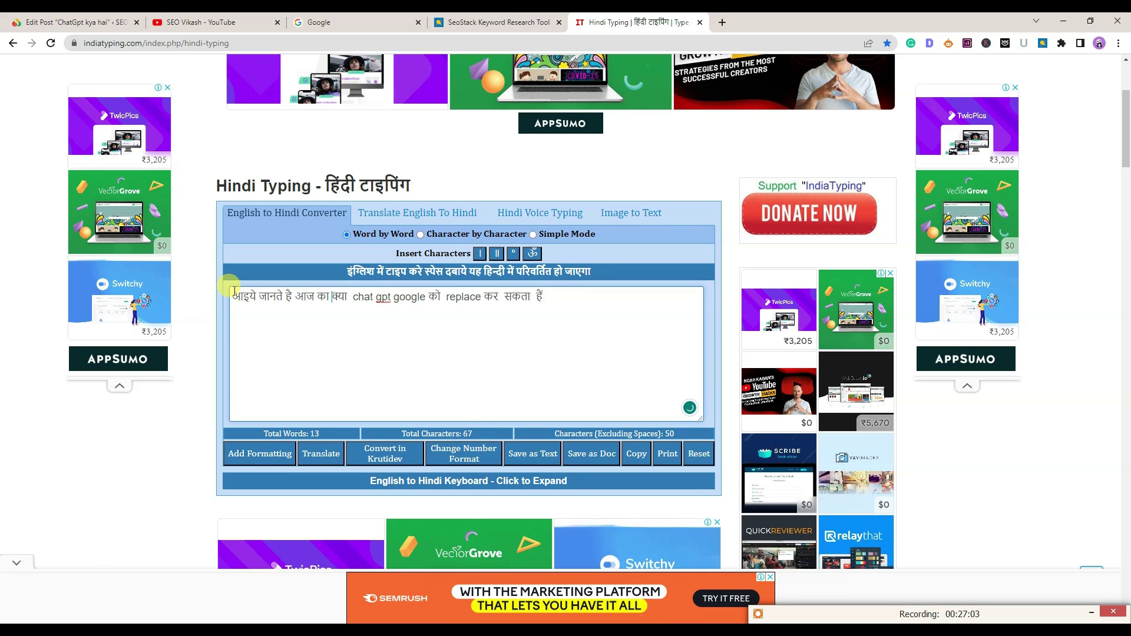
{"action": "type", "text": "se bada "}
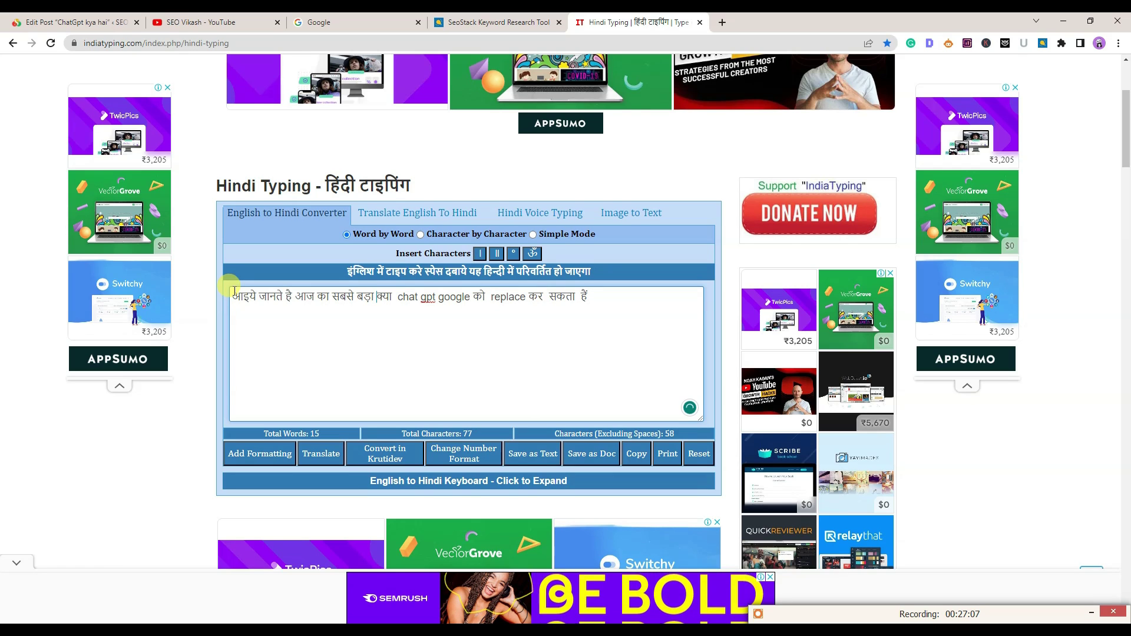
{"action": "type", "text": "pra"}
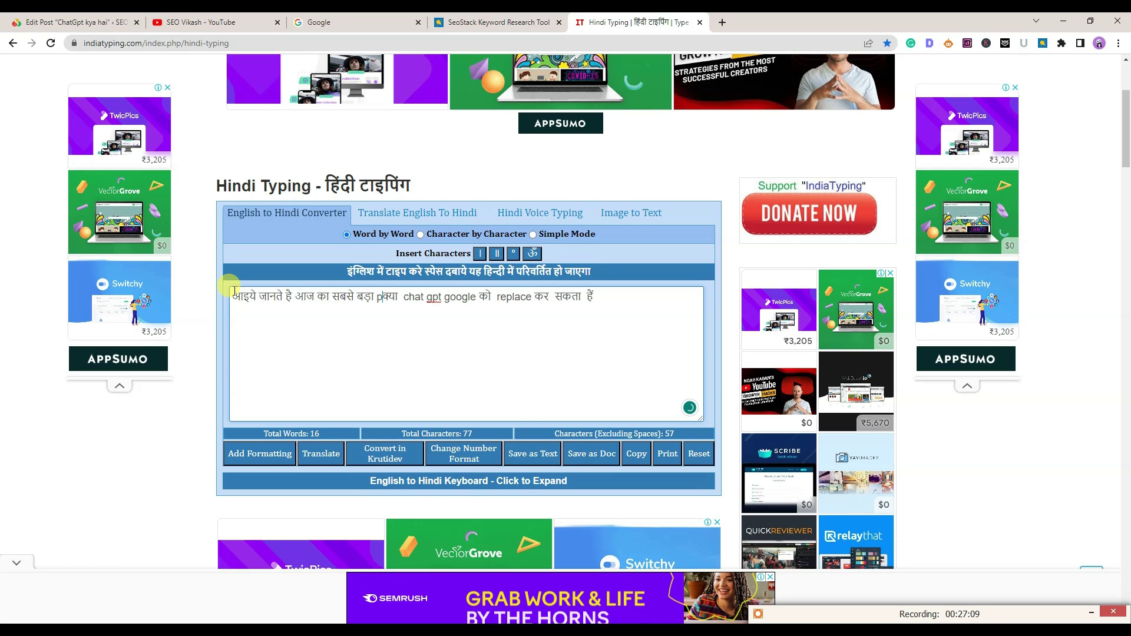
{"action": "type", "text": "shn"}
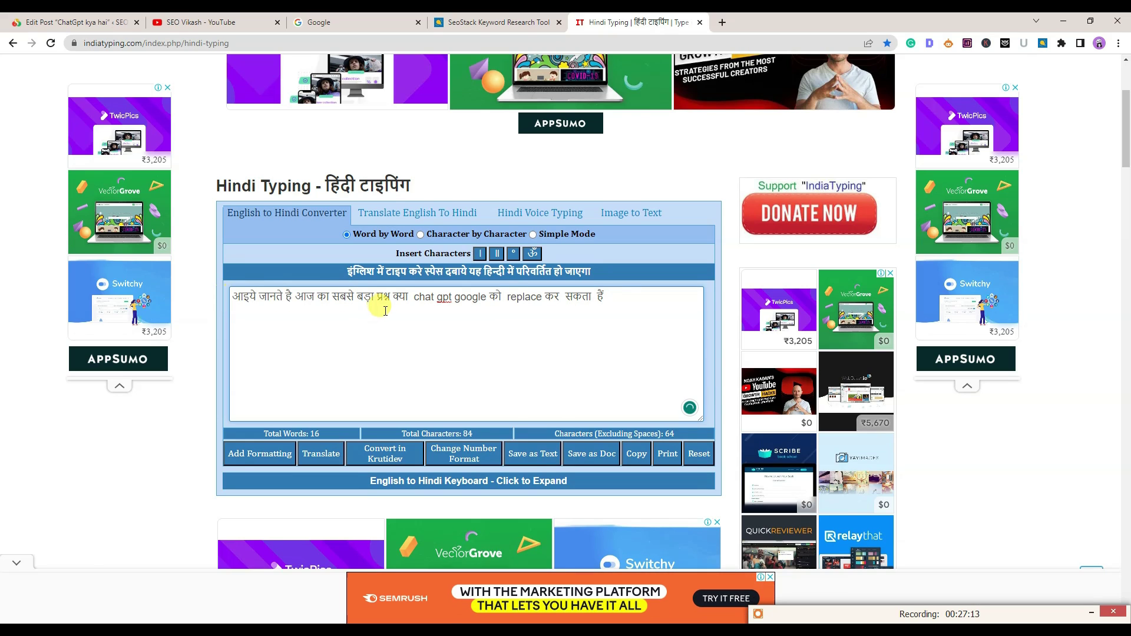
Copy the whole Hindi sentence to the start of the post paragraph under "kya chat gpt google ko replace kar sakta hain", followed by a hyphen
{"action": "key", "text": "ctrl+a"}
{"action": "key", "text": "ctrl+c"}
{"action": "left_click", "coordinate": [87, 22]}
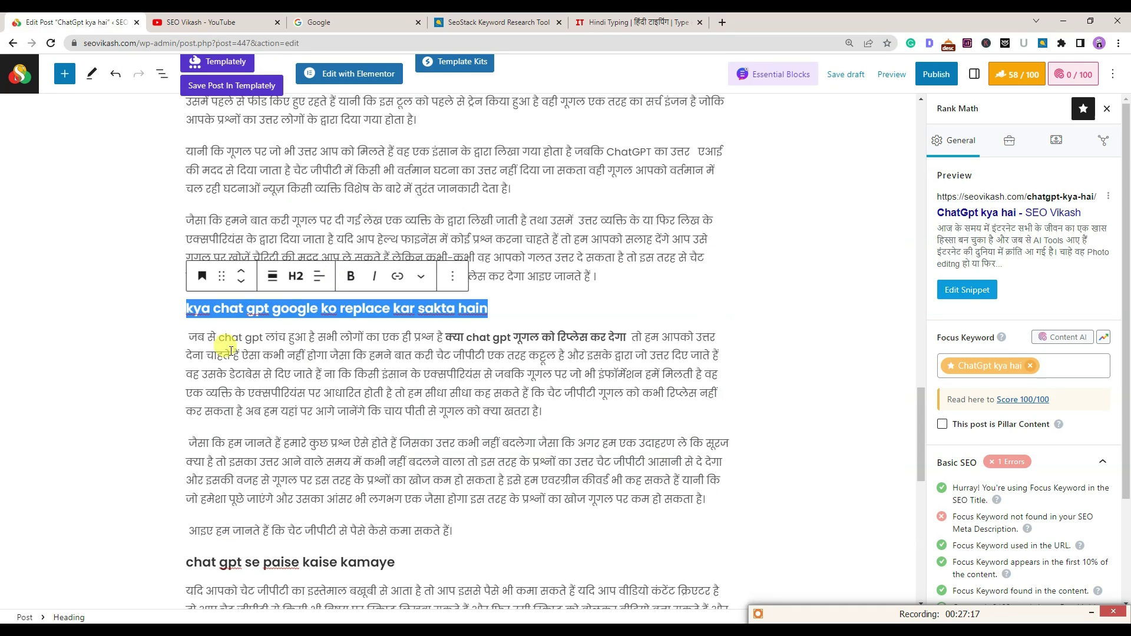
{"action": "left_click", "coordinate": [187, 335]}
{"action": "key", "text": "ctrl+v"}
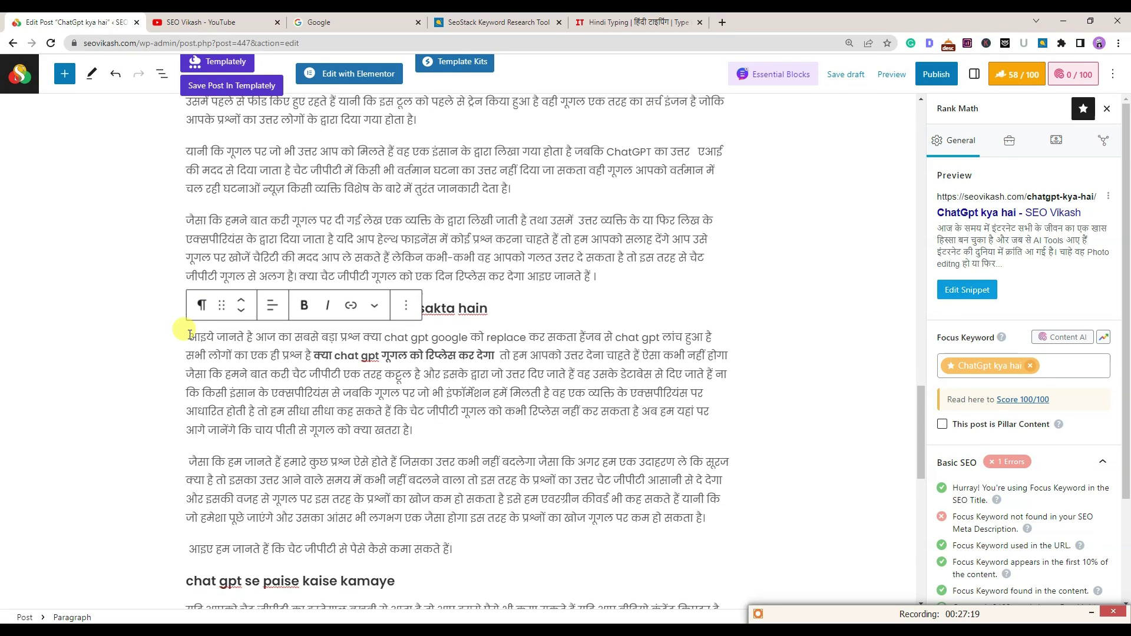
{"action": "type", "text": "-"}
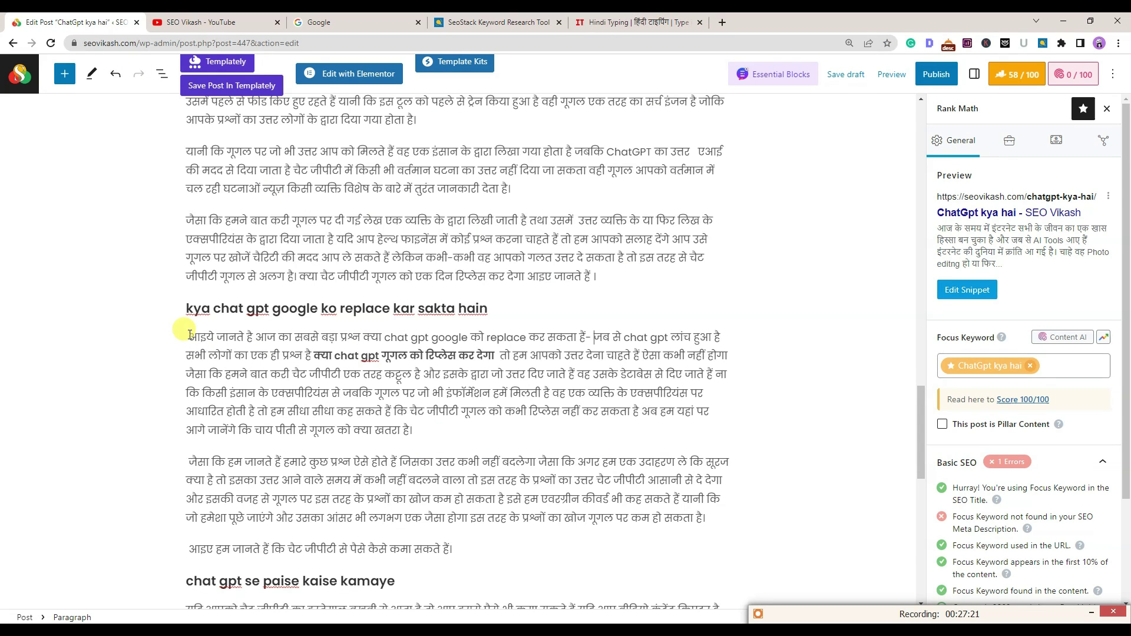
{"action": "left_click", "coordinate": [790, 319]}
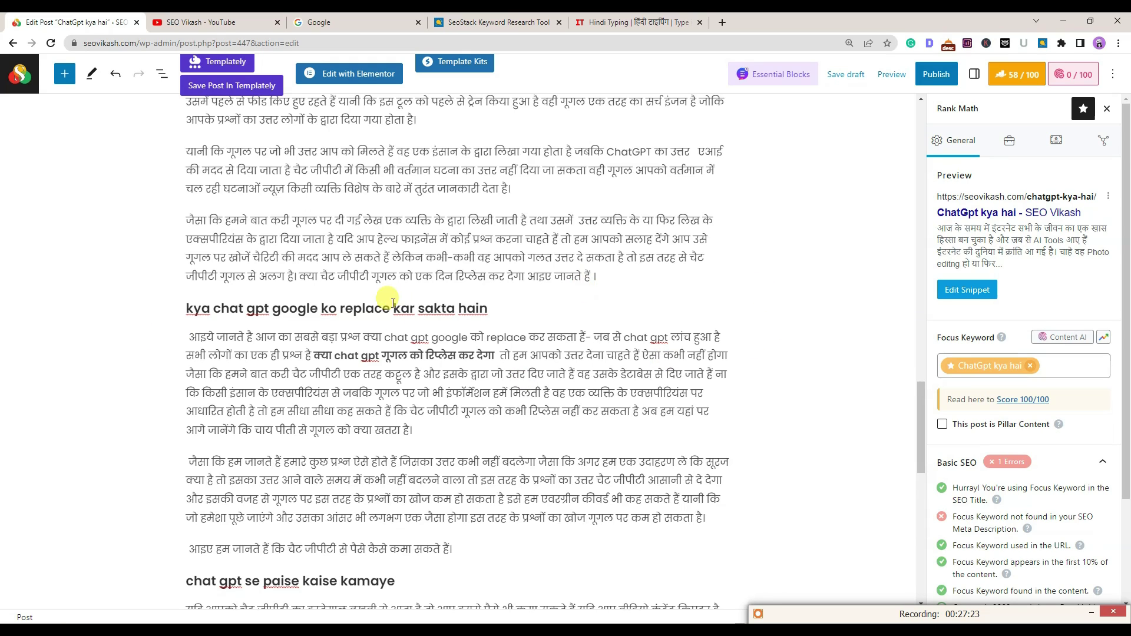
Make the phrase "chat gpt google को replace" bold in the paragraph's new opening sentence
{"action": "left_click_drag", "start_coordinate": [385, 335], "coordinate": [529, 337]}
{"action": "left_click", "coordinate": [304, 305]}
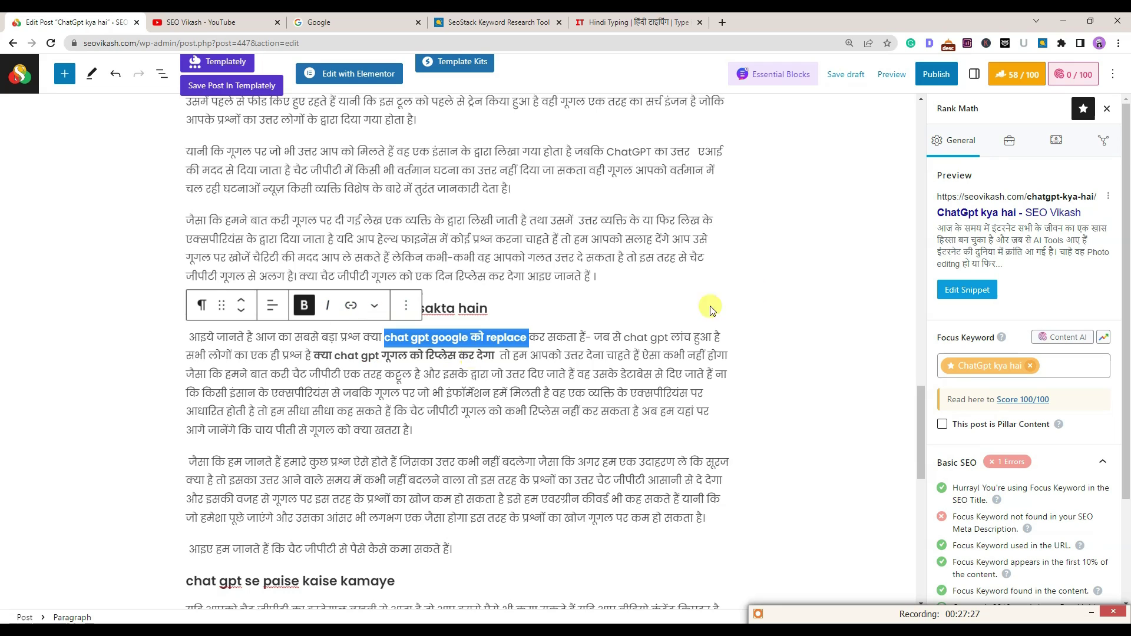
{"action": "left_click", "coordinate": [757, 295]}
Bold "chat gpt और google mein कितना अंतर है" in the paragraph under "chat gpt google se kitna alag hai"
{"action": "scroll", "coordinate": [383, 287], "scroll_direction": "up", "scroll_amount": 3}
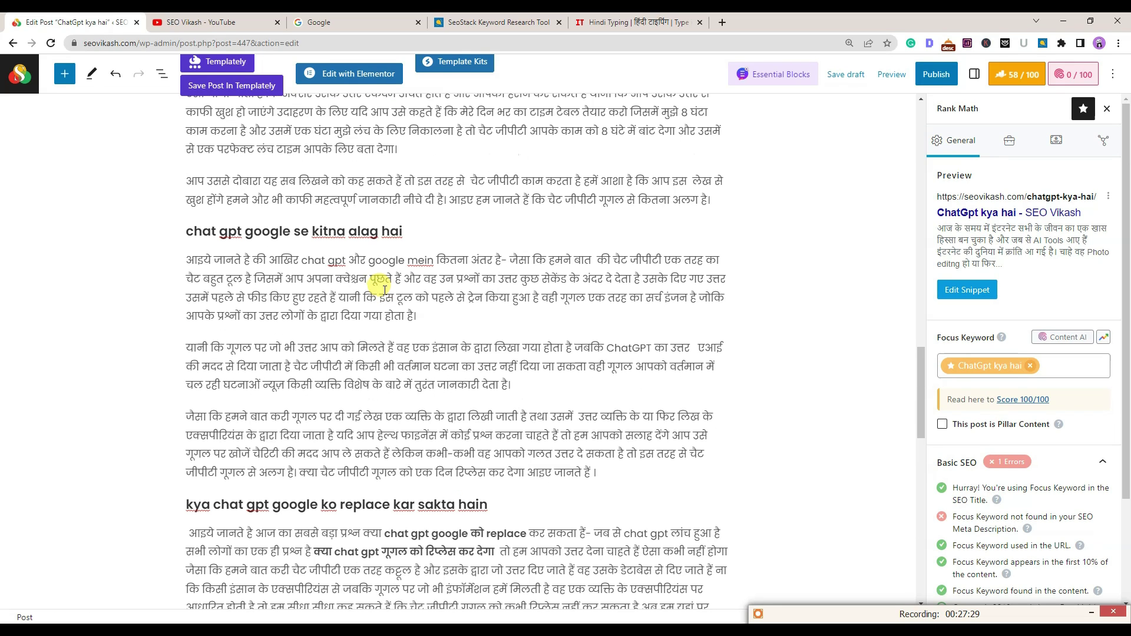
{"action": "left_click_drag", "start_coordinate": [301, 260], "coordinate": [501, 261]}
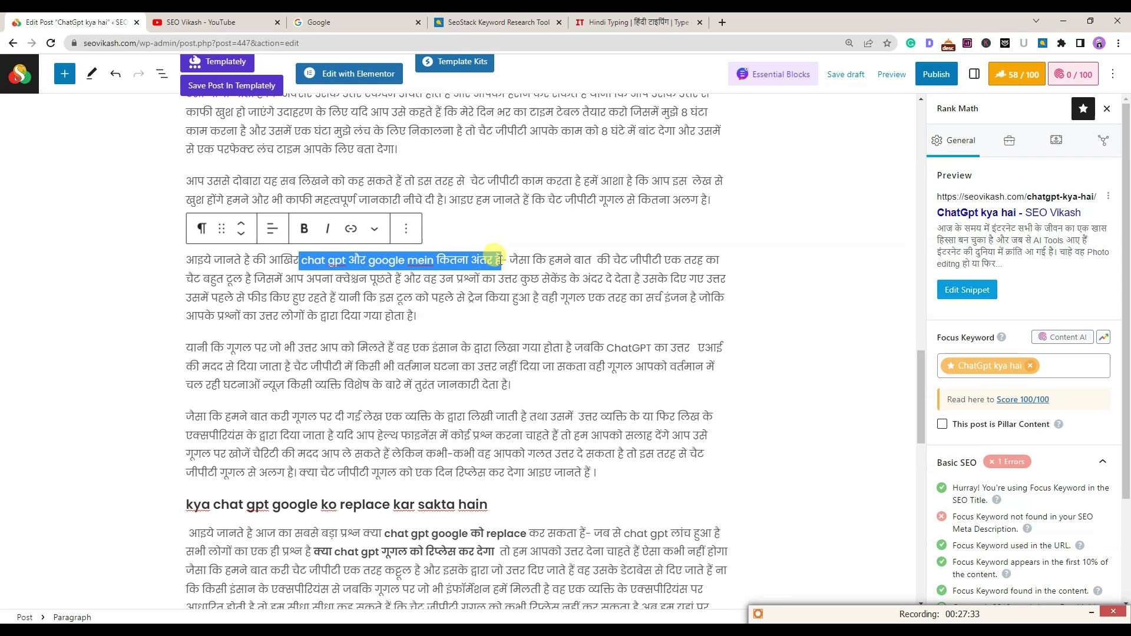
{"action": "left_click", "coordinate": [304, 229]}
Bold "chatgpt konsa language support" in the paragraph under the heading "chatgpt konsa bhasha support karta hai"
{"action": "scroll", "coordinate": [559, 263], "scroll_direction": "up", "scroll_amount": 6}
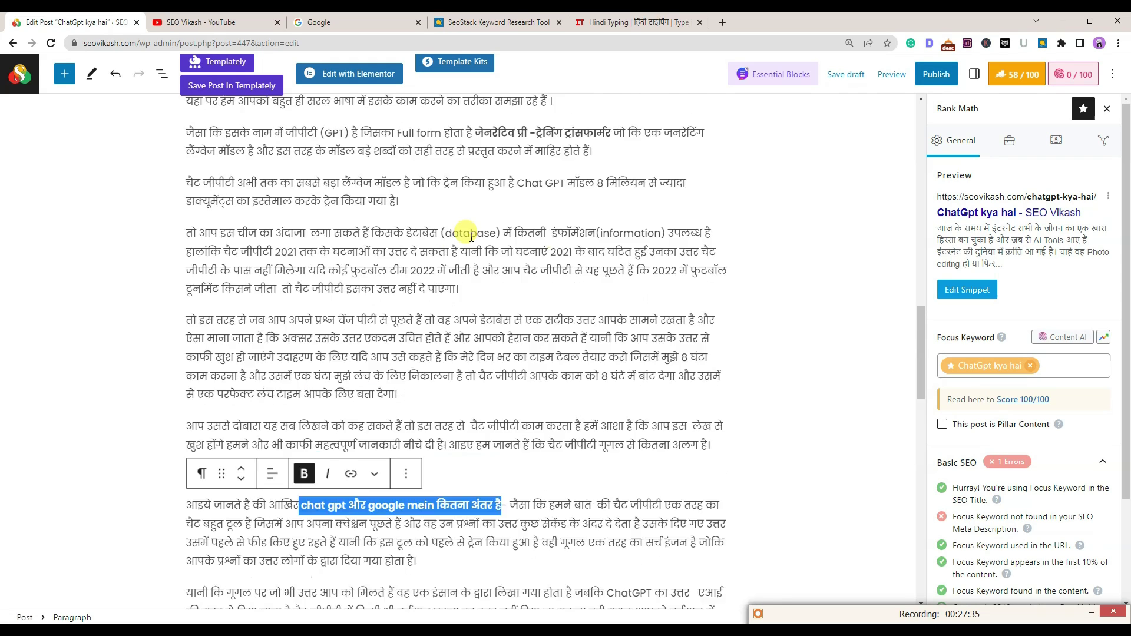
{"action": "scroll", "coordinate": [328, 340], "scroll_direction": "up", "scroll_amount": 6}
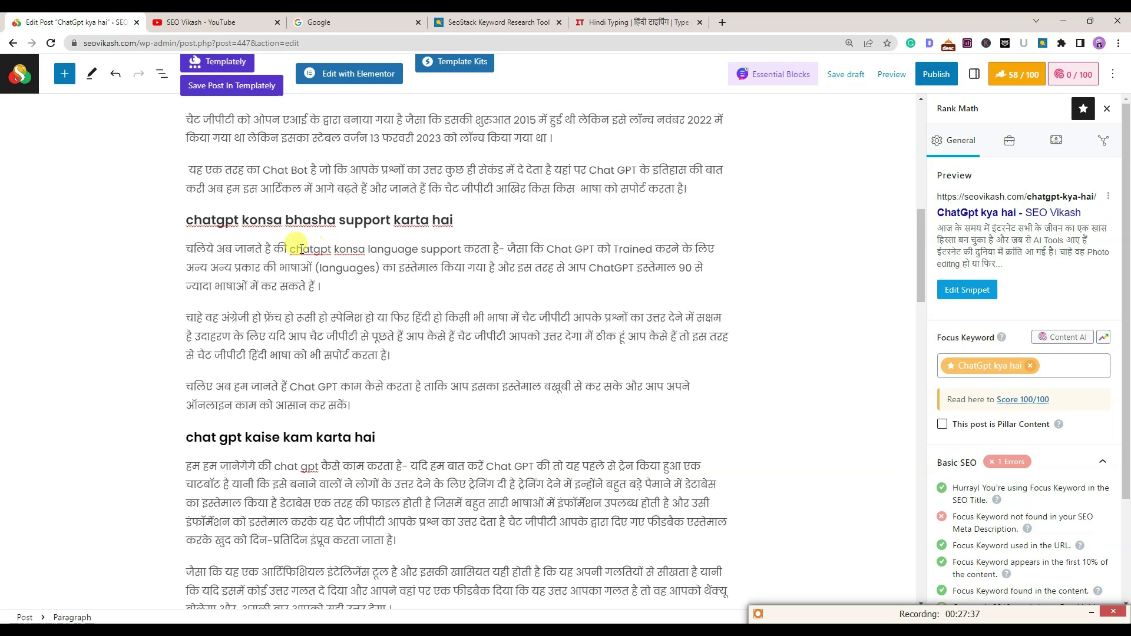
{"action": "left_click_drag", "start_coordinate": [287, 249], "coordinate": [464, 253]}
{"action": "left_click", "coordinate": [304, 217]}
{"action": "left_click", "coordinate": [609, 250]}
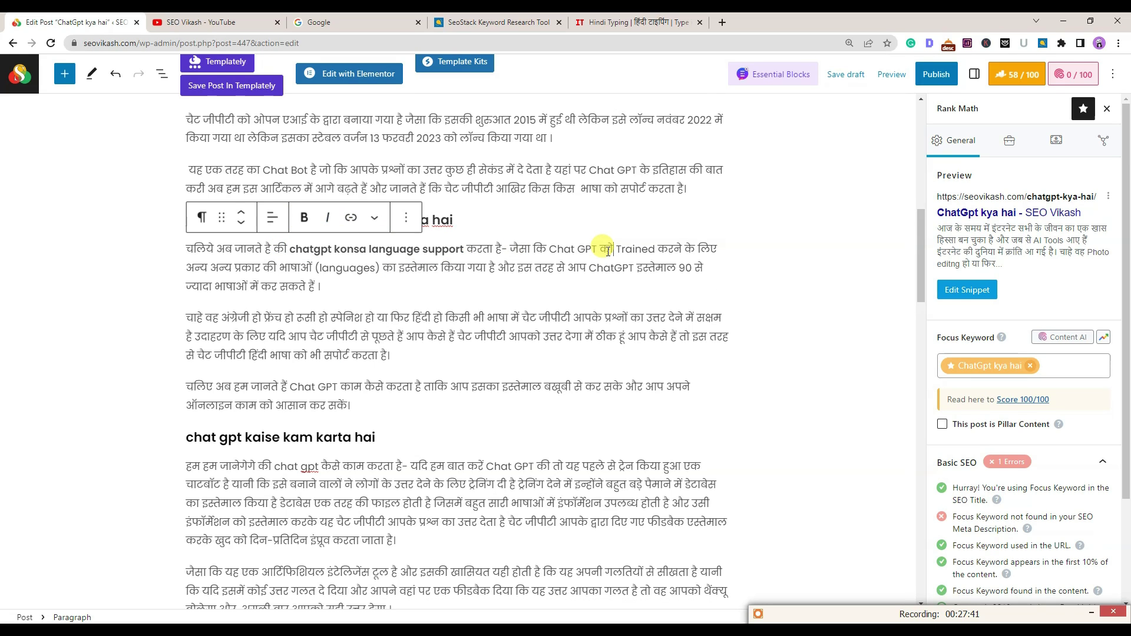
Bold "Chat GPT Kya Hai In Hindi" in the opening sentence of the paragraph under the heading of the same name
{"action": "scroll", "coordinate": [609, 251], "scroll_direction": "up", "scroll_amount": 6}
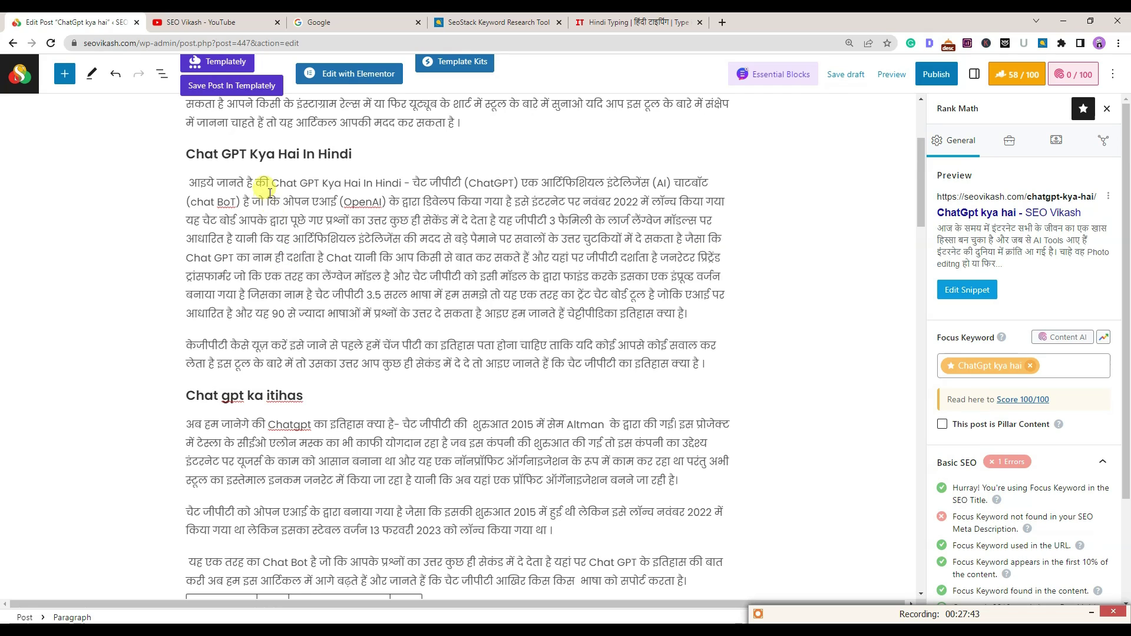
{"action": "left_click_drag", "start_coordinate": [271, 185], "coordinate": [403, 184]}
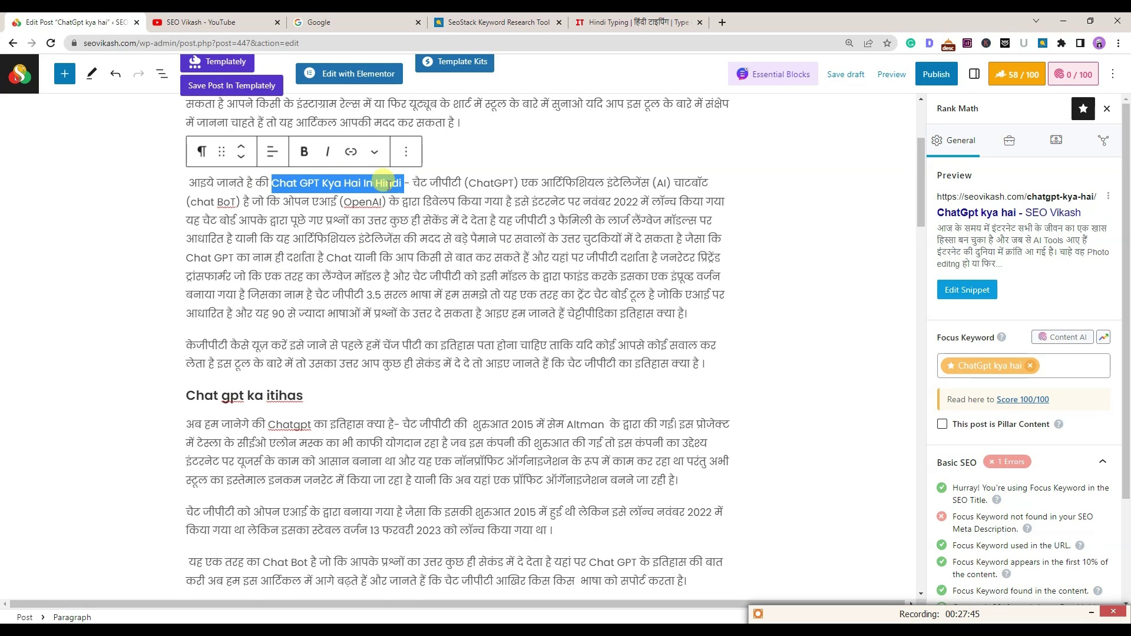
{"action": "left_click", "coordinate": [306, 152]}
Review the bolded keyword phrases in each section's opening sentence, down to the heading "chat gpt se paise kaise kamaye"
{"action": "scroll", "coordinate": [505, 263], "scroll_direction": "up", "scroll_amount": 2}
{"action": "scroll", "coordinate": [519, 299], "scroll_direction": "down", "scroll_amount": 6}
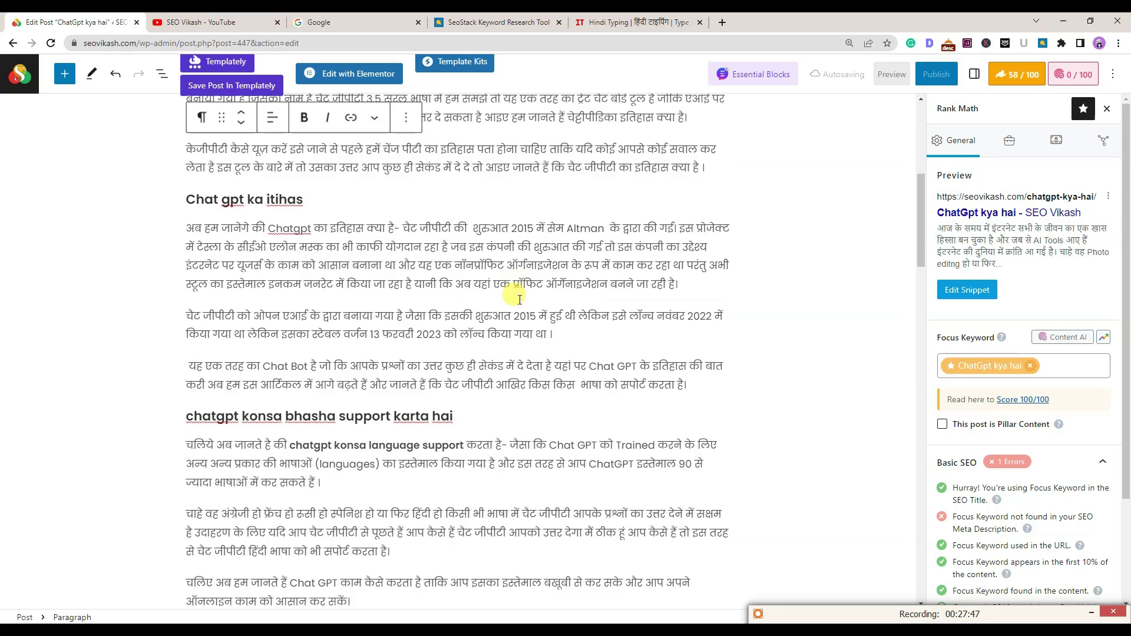
{"action": "scroll", "coordinate": [519, 299], "scroll_direction": "down", "scroll_amount": 3}
{"action": "scroll", "coordinate": [519, 303], "scroll_direction": "down", "scroll_amount": 10}
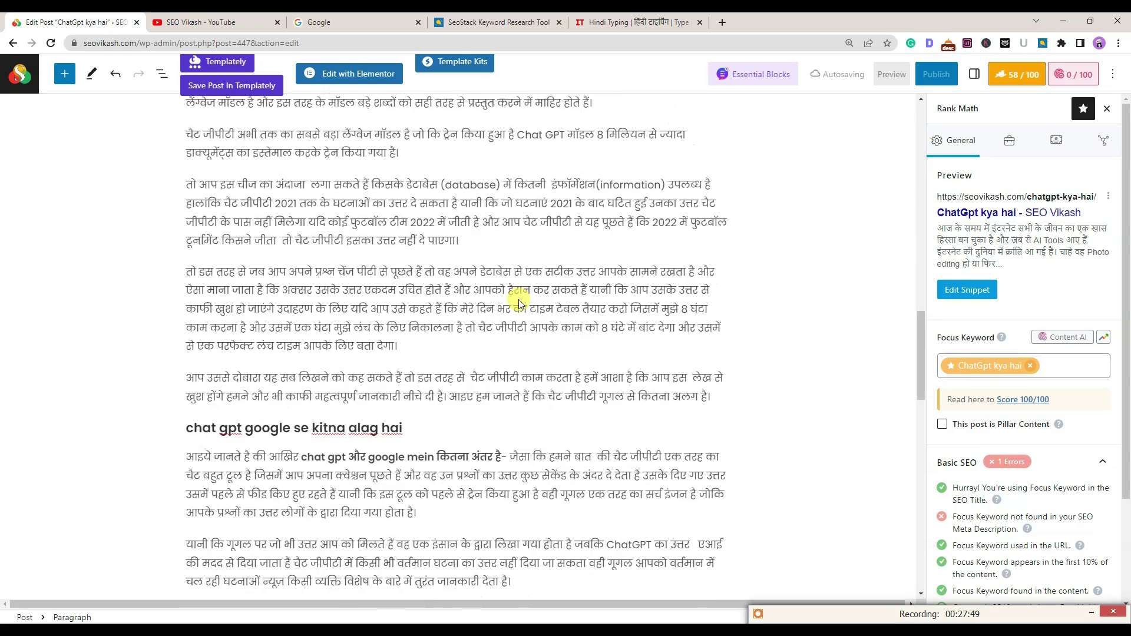
{"action": "scroll", "coordinate": [519, 299], "scroll_direction": "down", "scroll_amount": 3}
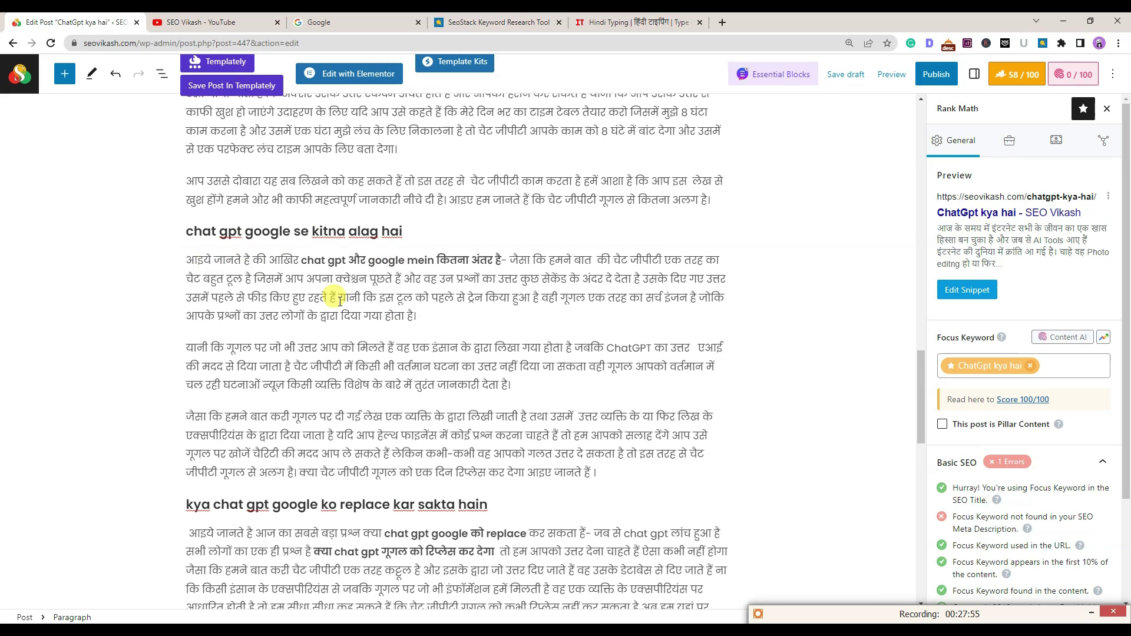
{"action": "scroll", "coordinate": [268, 311], "scroll_direction": "down", "scroll_amount": 3}
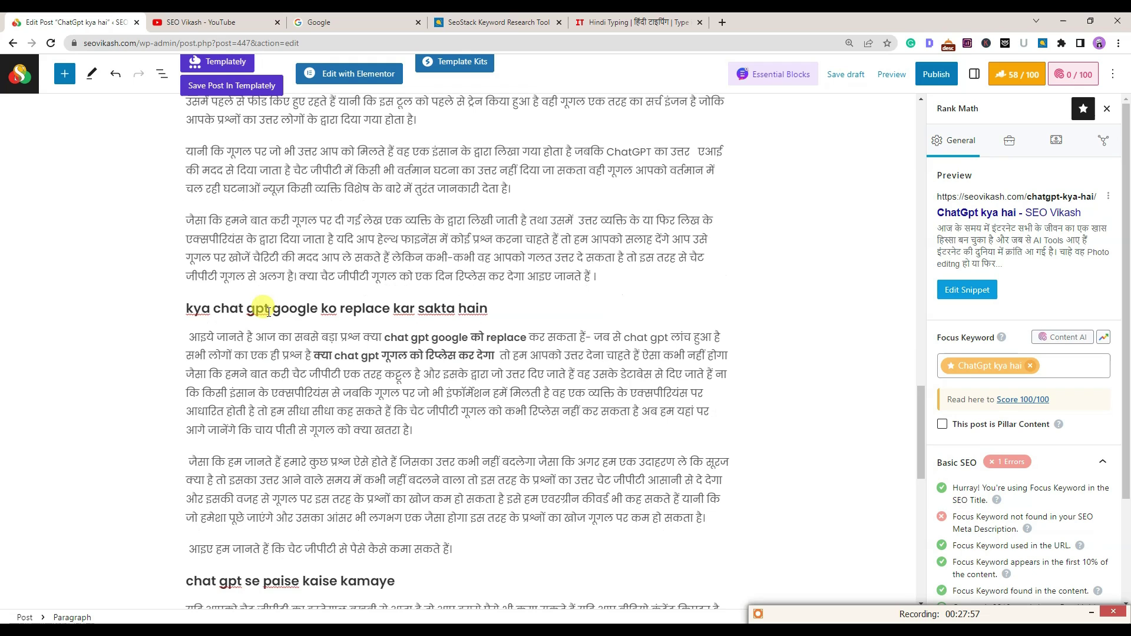
{"action": "scroll", "coordinate": [334, 357], "scroll_direction": "down", "scroll_amount": 6}
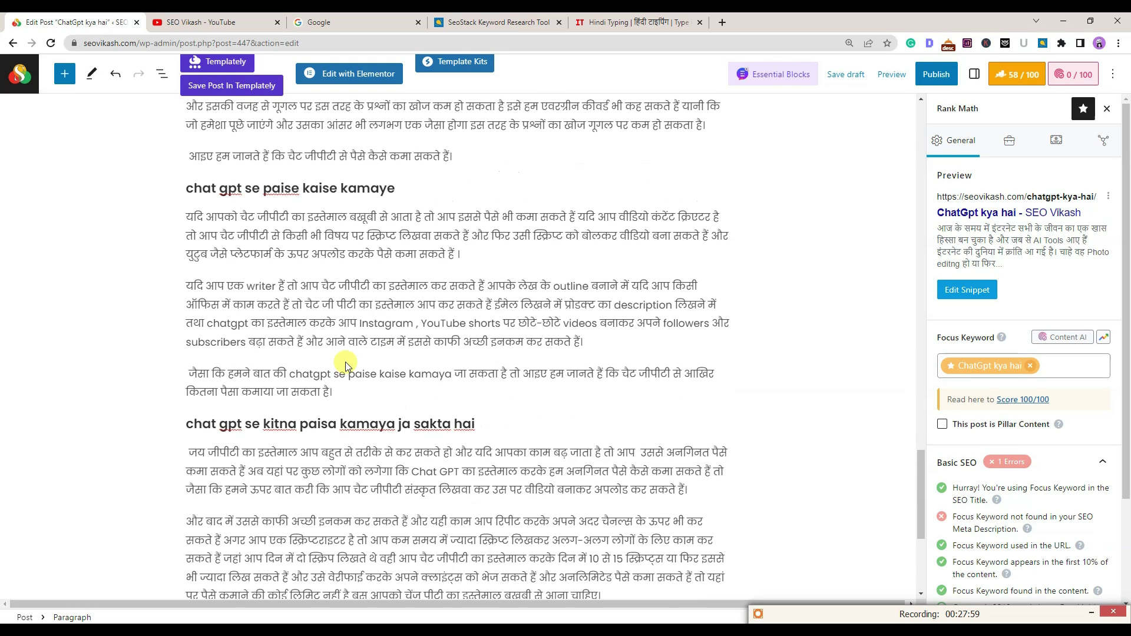
Copy the heading "chat gpt se paise kaise kamaye" and search Google for its suggested variant "chat gpt se paise kaise kamaye in hindi"
{"action": "left_click", "coordinate": [406, 189]}
{"action": "triple_click", "coordinate": [405, 189]}
{"action": "key", "text": "ctrl+c"}
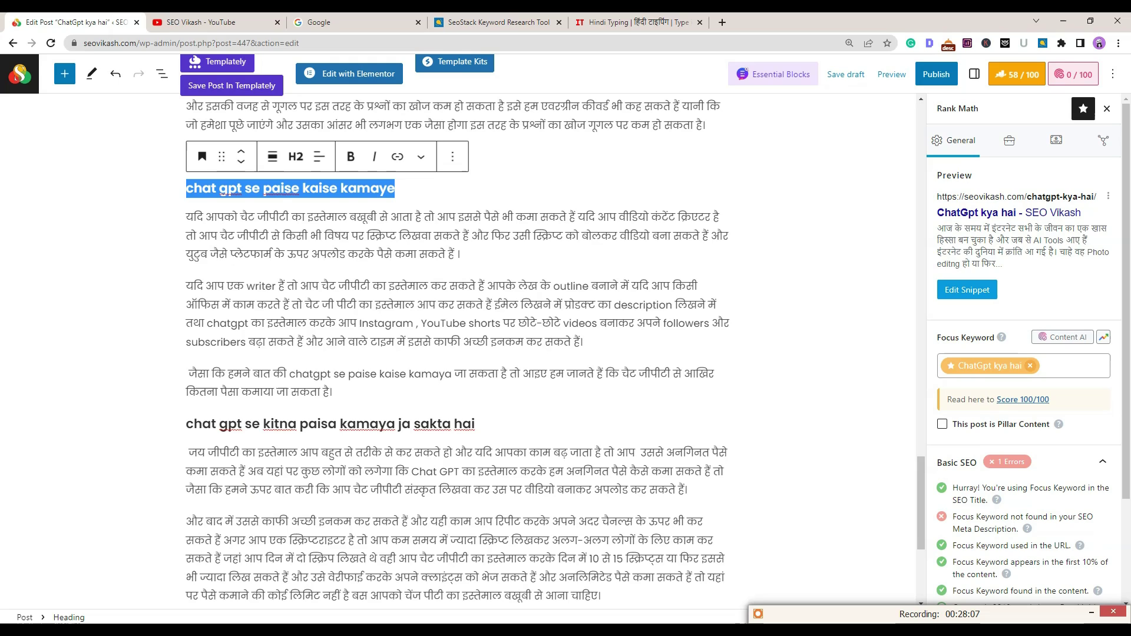
{"action": "key", "text": "alt+Tab"}
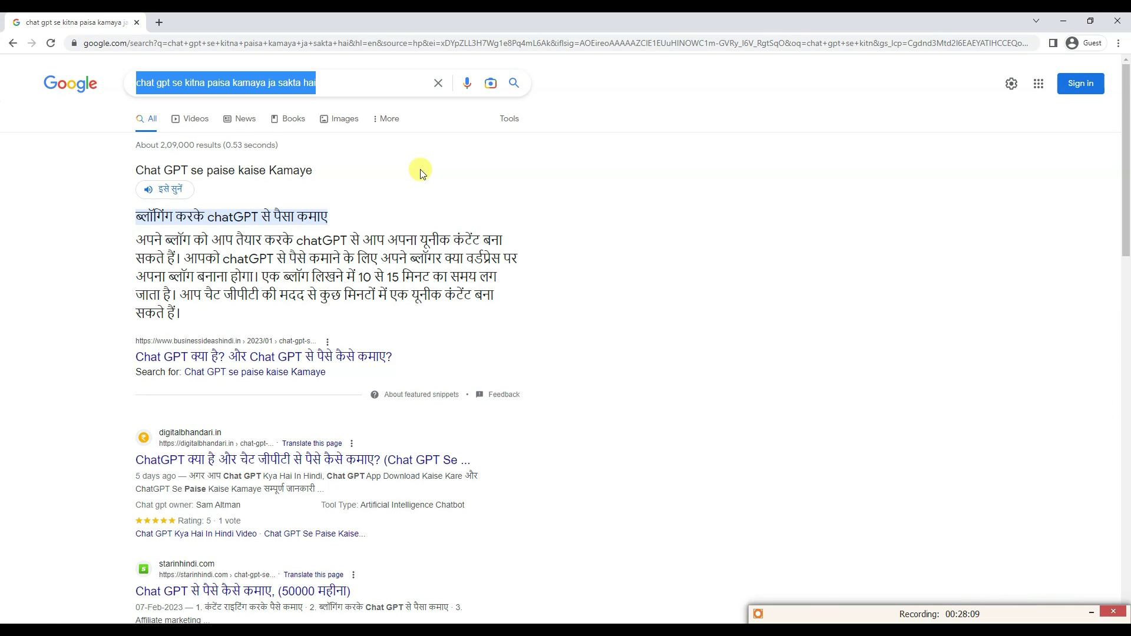
{"action": "key", "text": "ctrl+v"}
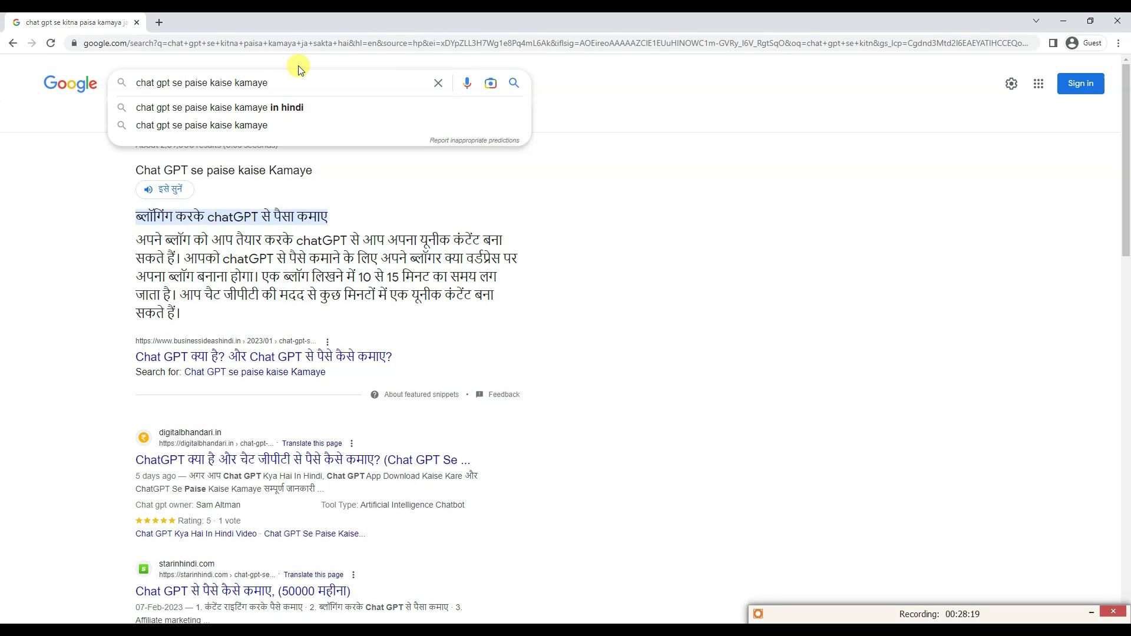
{"action": "left_click", "coordinate": [309, 110]}
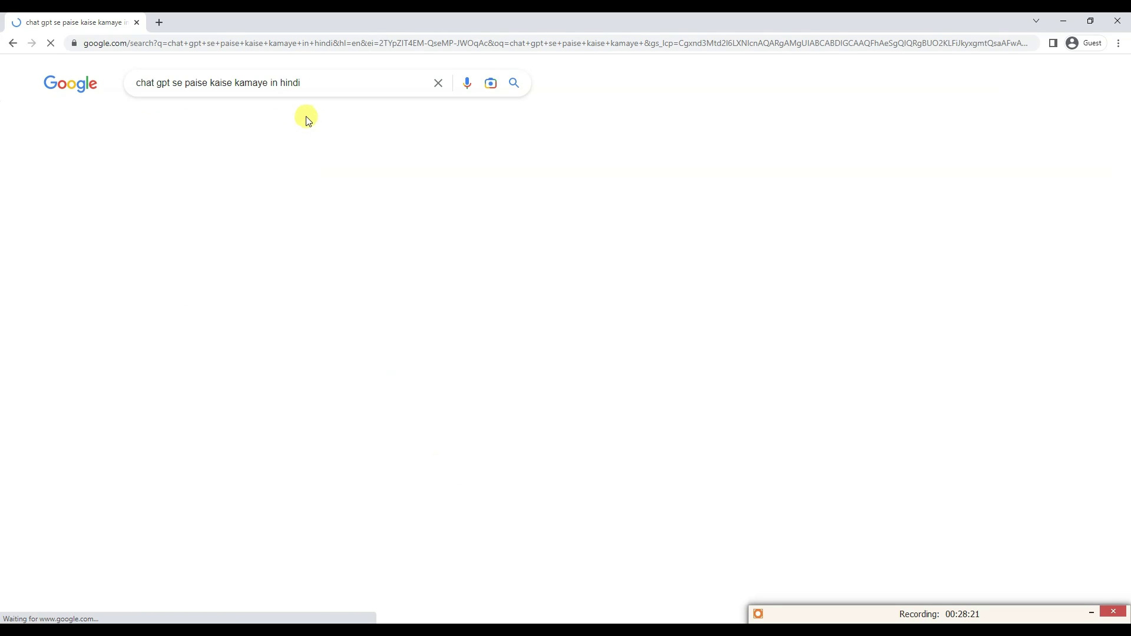
{"action": "left_click", "coordinate": [305, 125]}
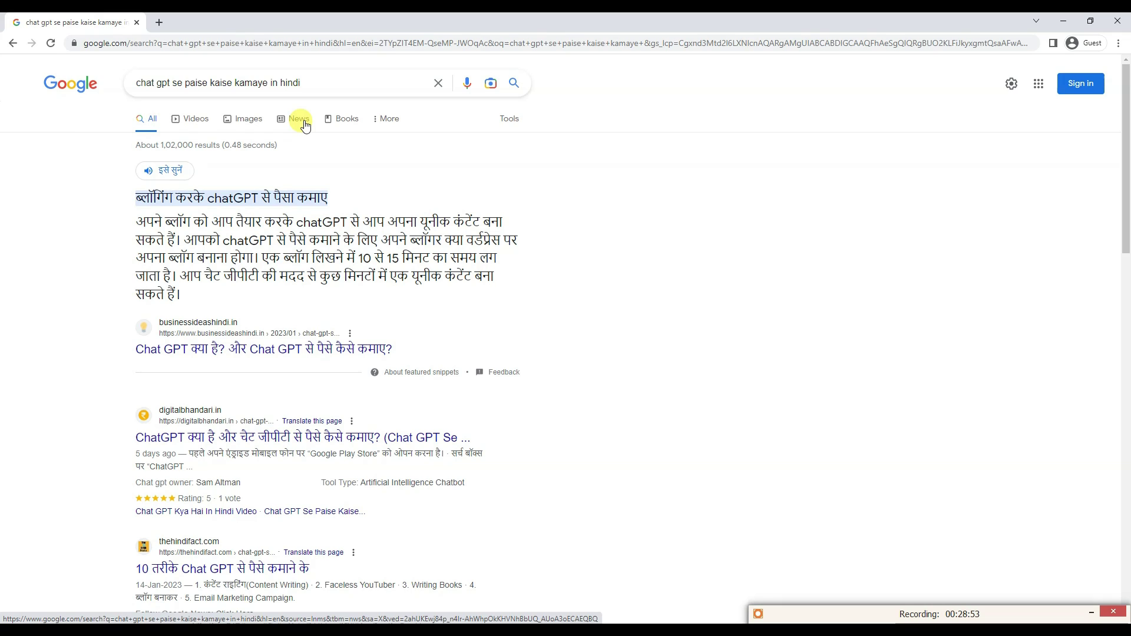
Copy the searched phrase and compose a Hindi sentence around it in the Hindi typing converter, beginning "आएये जानते है की" and ending "पैसे कमा सकते है"
{"action": "left_click", "coordinate": [331, 91]}
{"action": "triple_click", "coordinate": [332, 93]}
{"action": "key", "text": "ctrl+c"}
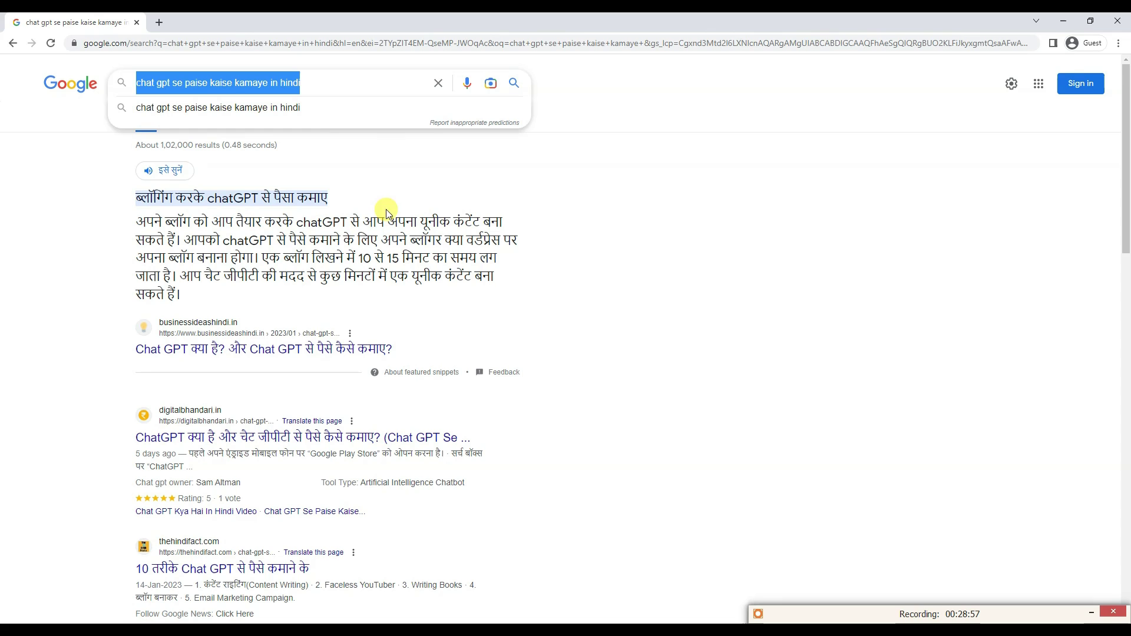
{"action": "key", "text": "alt+Tab"}
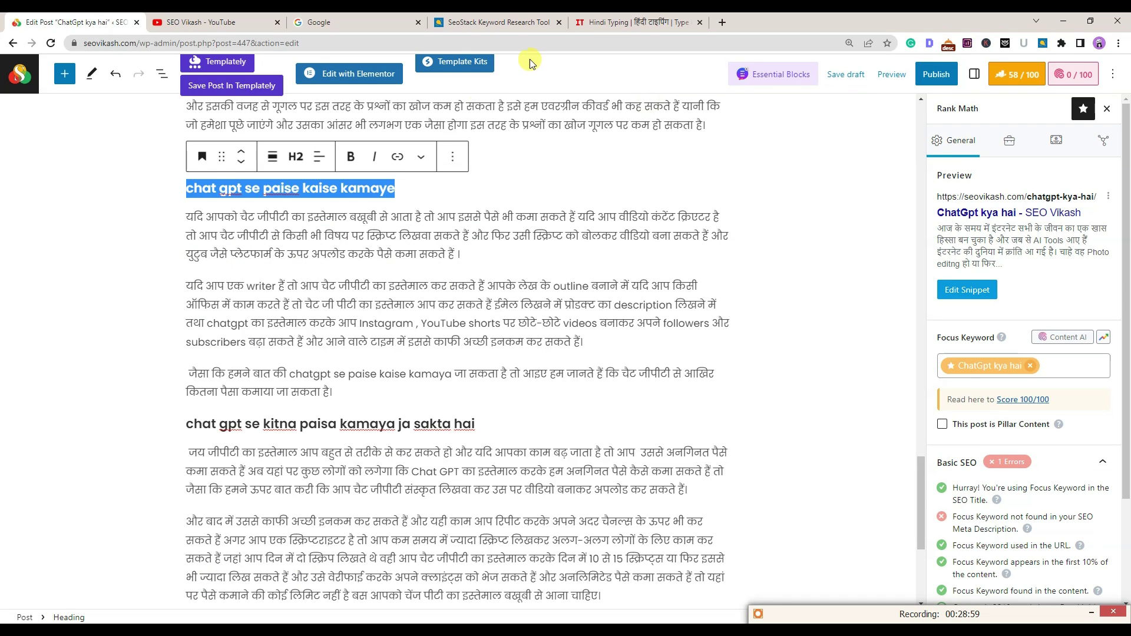
{"action": "left_click", "coordinate": [631, 25]}
{"action": "key", "text": "ctrl+v"}
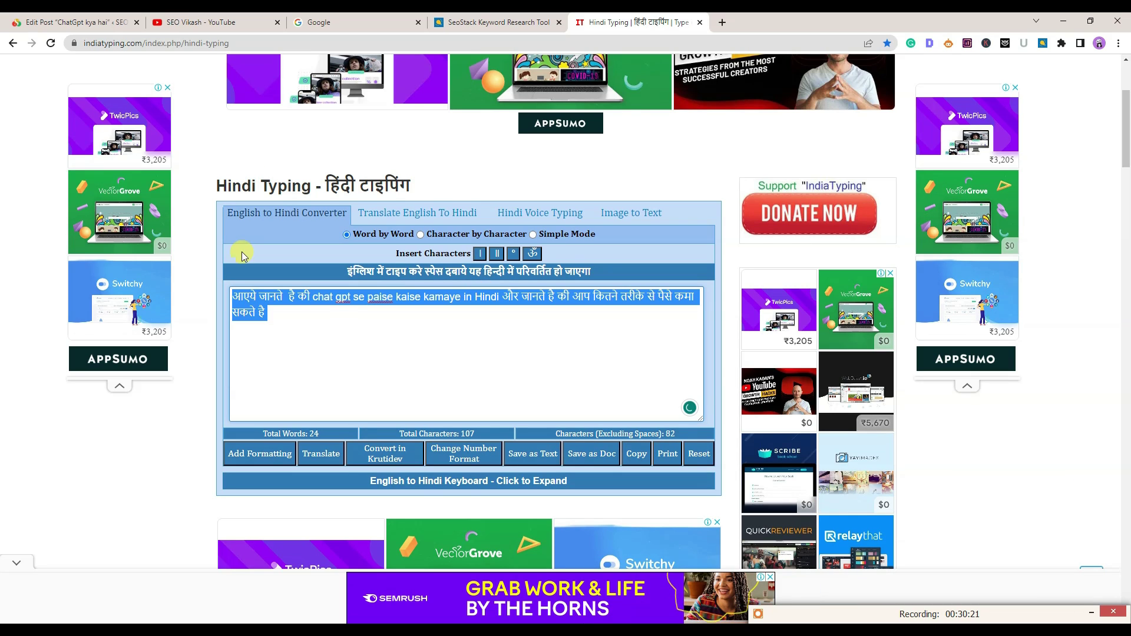
Insert the composed sentence at the start of the paragraph under "chat gpt se paise kaise kamaye" and bold "chat gpt se paise kaise kamaye in Hindi"
{"action": "left_click", "coordinate": [88, 22]}
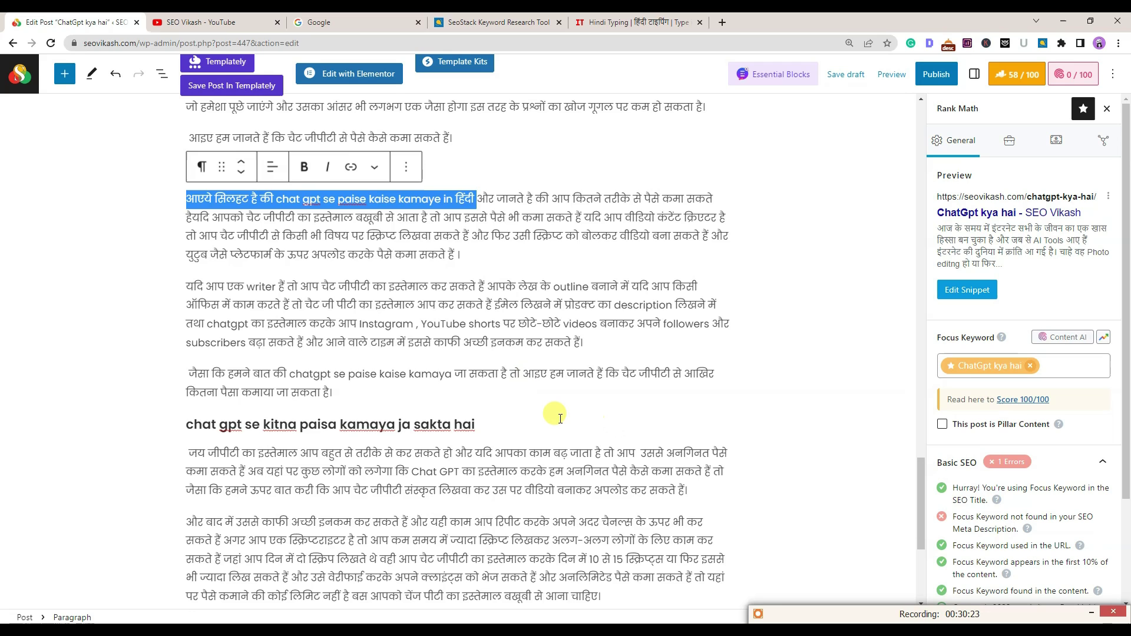
{"action": "key", "text": "ctrl+v"}
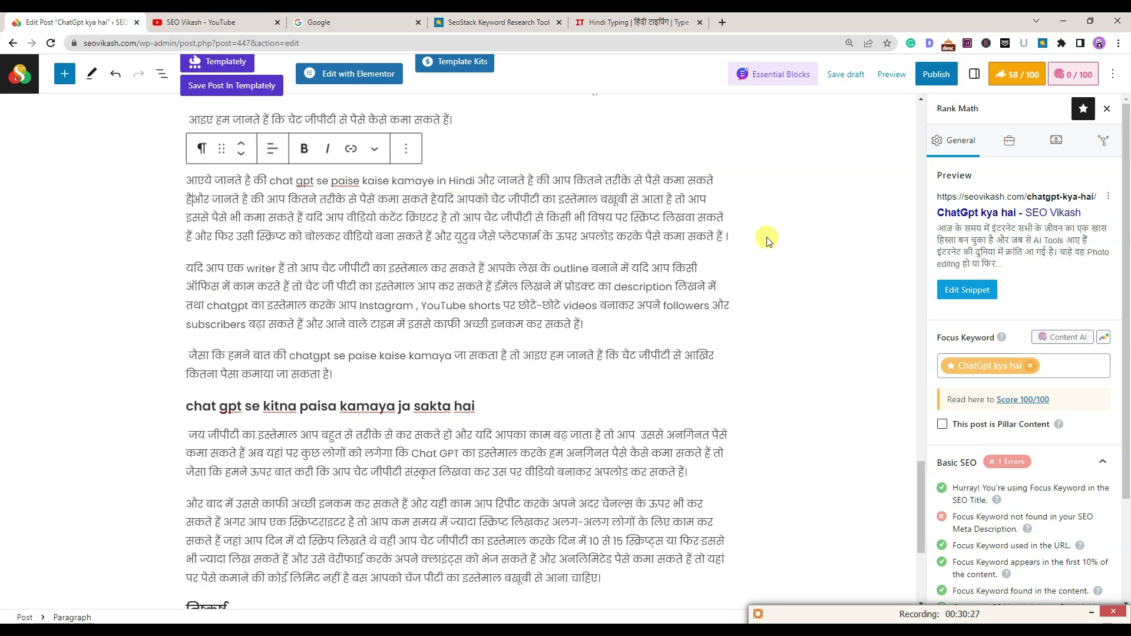
{"action": "scroll", "coordinate": [766, 237], "scroll_direction": "up", "scroll_amount": 3}
{"action": "left_click_drag", "start_coordinate": [269, 377], "coordinate": [479, 376]}
{"action": "left_click", "coordinate": [304, 344]}
{"action": "left_click", "coordinate": [639, 349]}
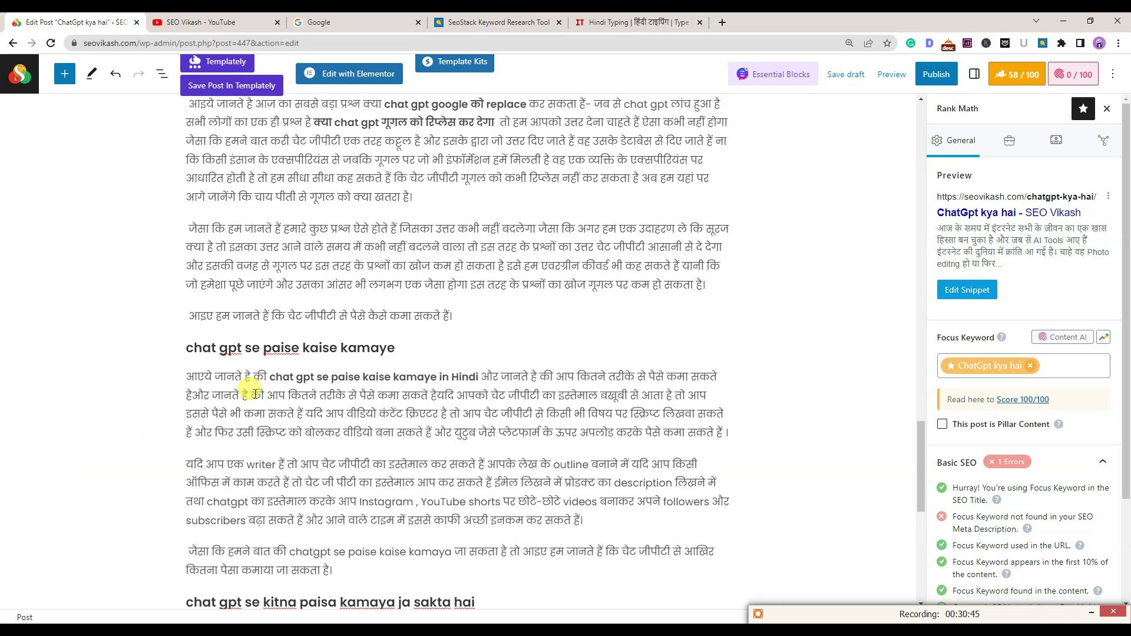
{"action": "left_click_drag", "start_coordinate": [270, 377], "coordinate": [476, 372]}
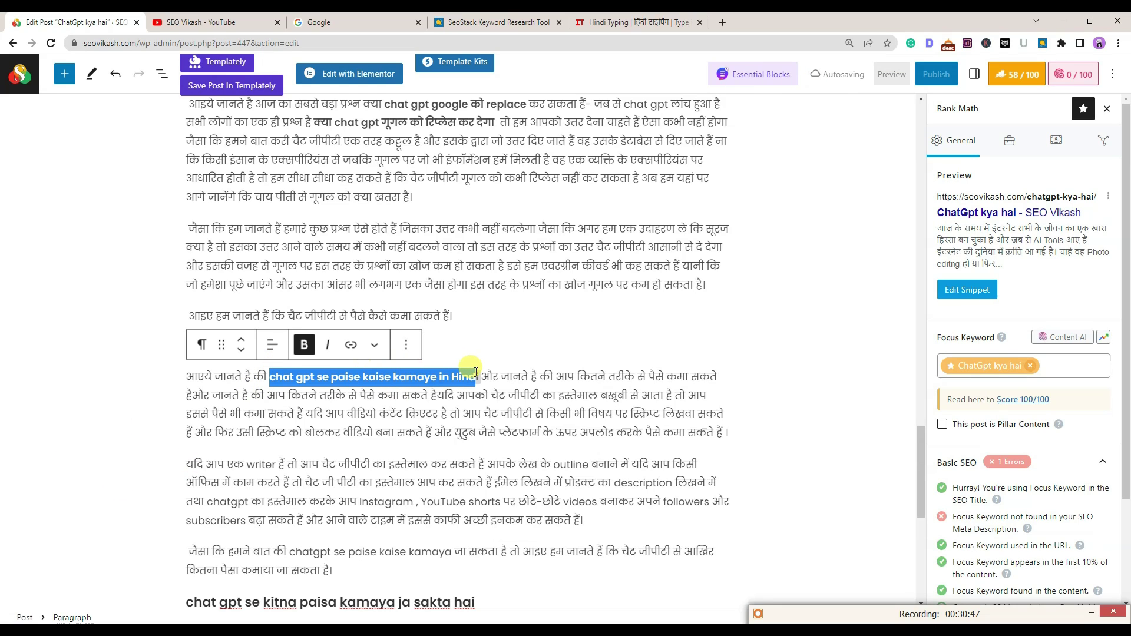
Add "in hindi" to the end of the heading "chat gpt se paise kaise kamaye"
{"action": "left_click", "coordinate": [480, 336]}
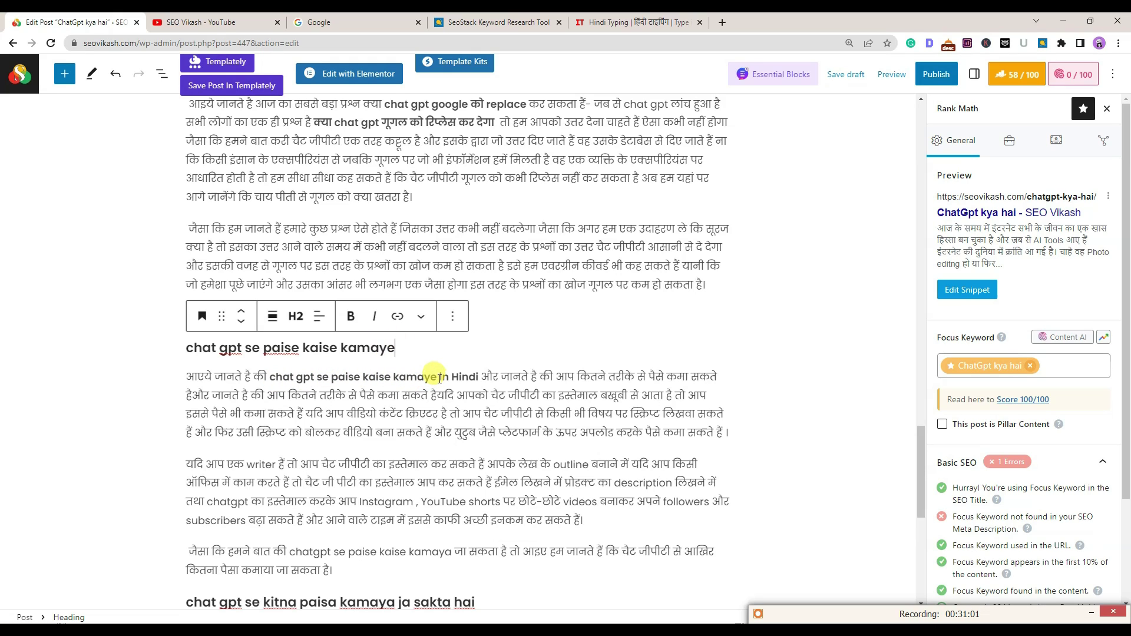
{"action": "type", "text": "in hindi"}
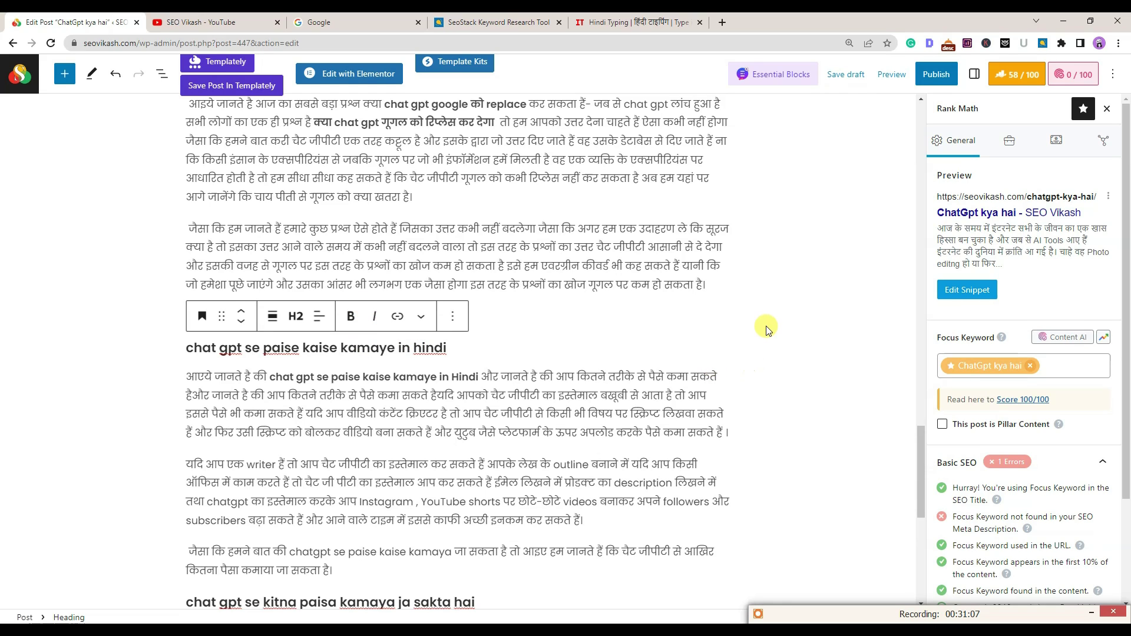
{"action": "left_click", "coordinate": [431, 348]}
{"action": "left_click", "coordinate": [271, 376]}
{"action": "left_click", "coordinate": [757, 354]}
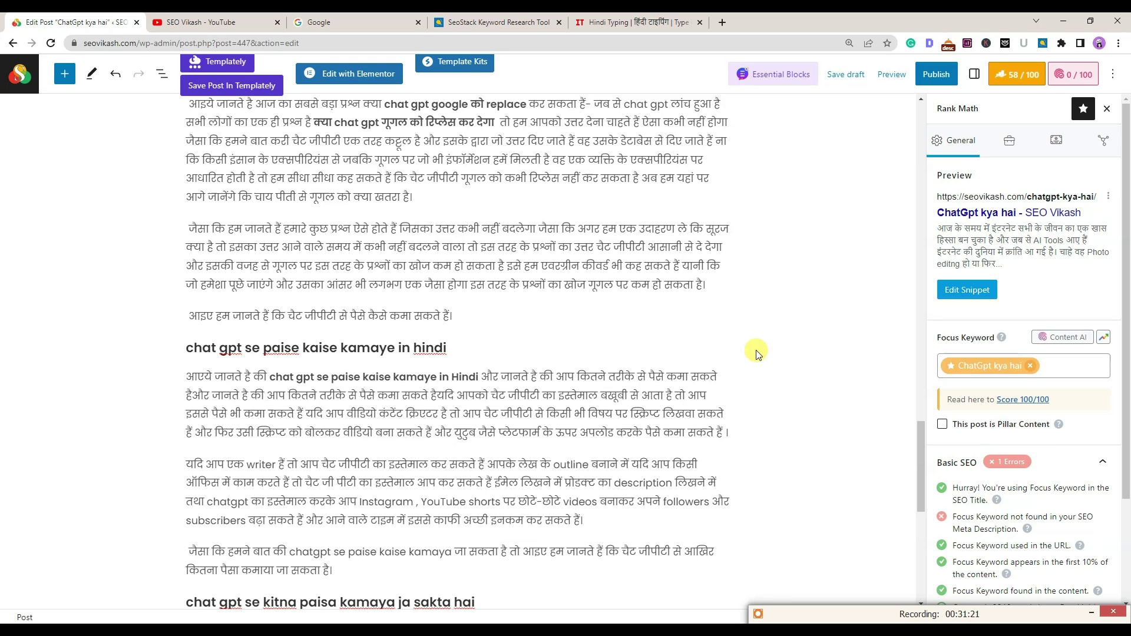
Copy the heading "chat gpt se kitna paisa kamaya ja sakta hai" and turn it into "अब हम जानेंगे की chat gpt से कितना पैसा कमाया जा सकता है" in the Hindi typing converter
{"action": "scroll", "coordinate": [538, 393], "scroll_direction": "down", "scroll_amount": 3}
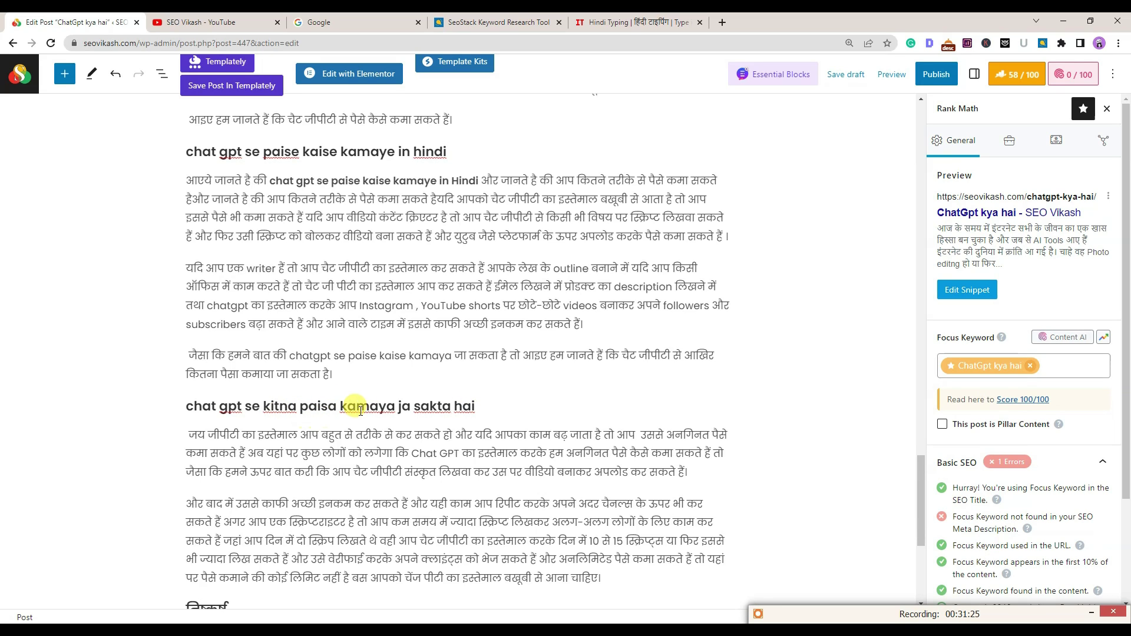
{"action": "scroll", "coordinate": [487, 408], "scroll_direction": "down", "scroll_amount": 3}
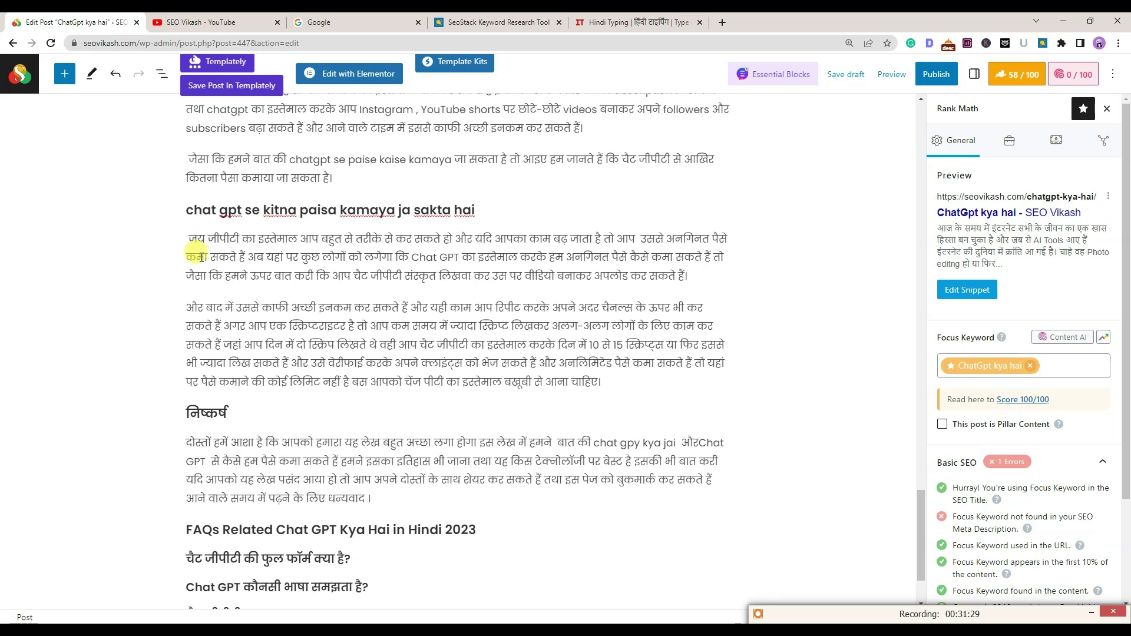
{"action": "triple_click", "coordinate": [341, 207]}
{"action": "key", "text": "ctrl+c"}
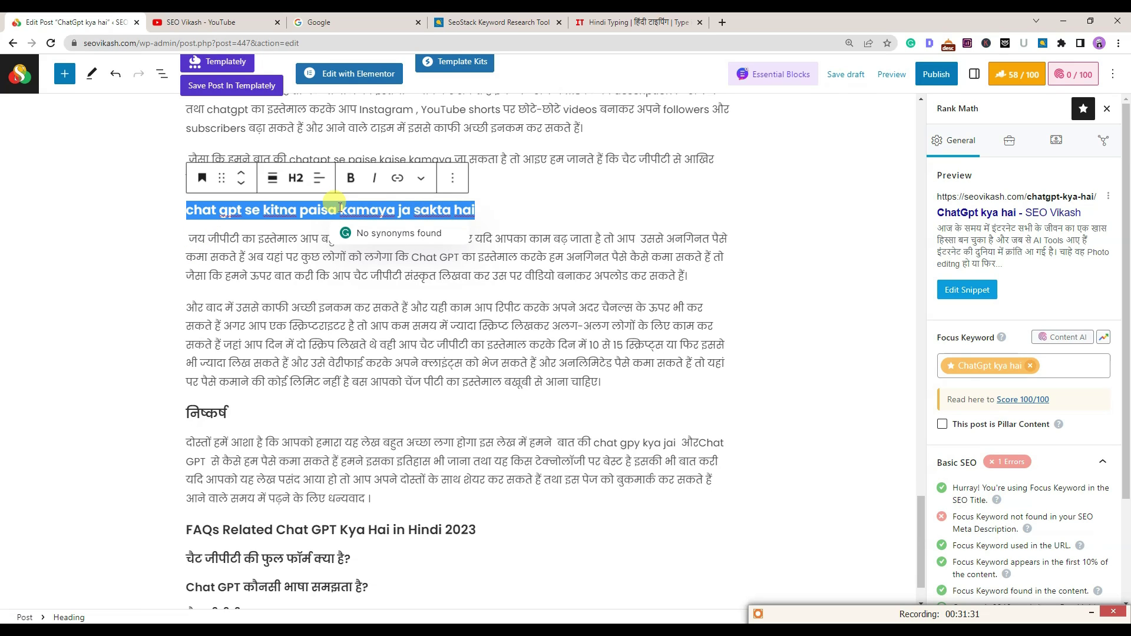
{"action": "left_click", "coordinate": [598, 25]}
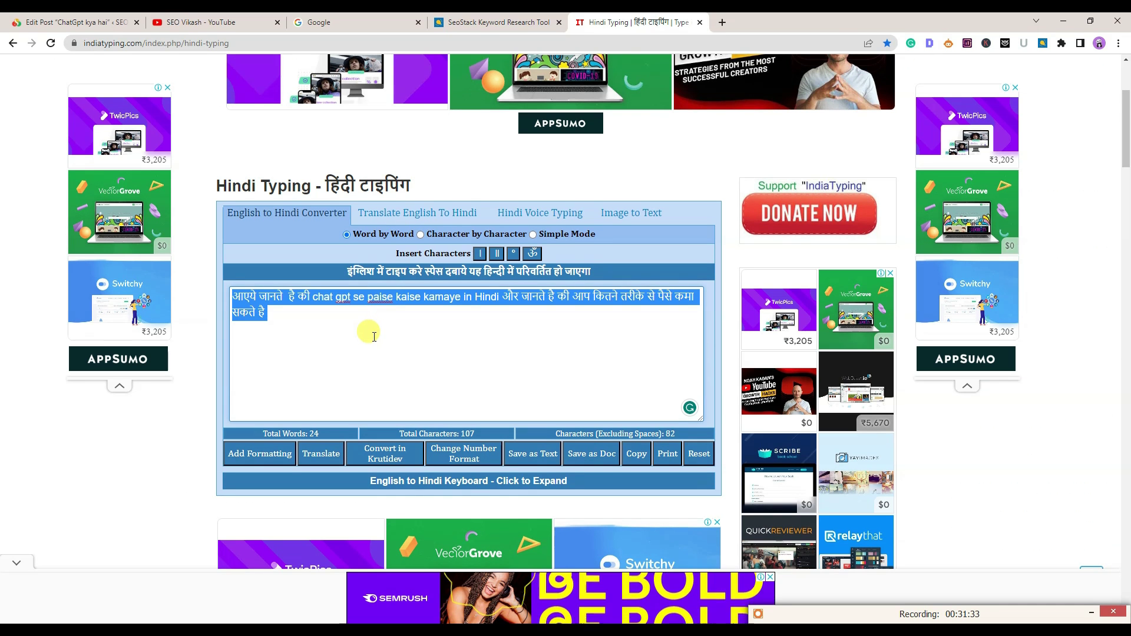
{"action": "key", "text": "ctrl+v"}
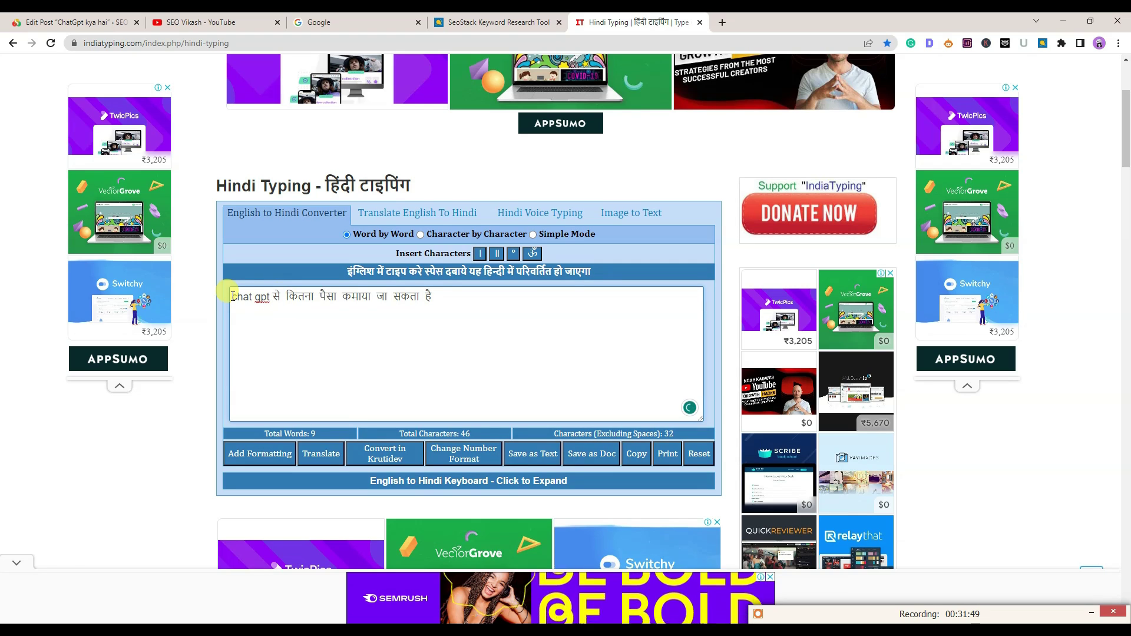
{"action": "type", "text": "ab ham janenge ki"}
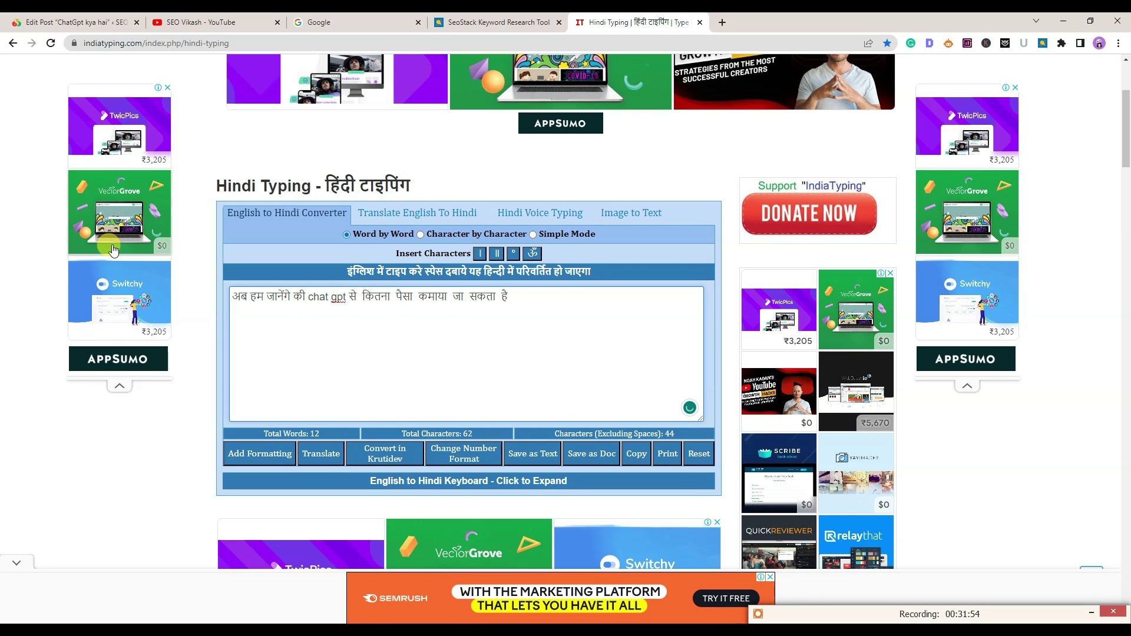
Insert the converted sentence, followed by a dash, at the start of the paragraph under "chat gpt se kitna paisa kamaya ja sakta hai"
{"action": "triple_click", "coordinate": [366, 330]}
{"action": "key", "text": "ctrl+c"}
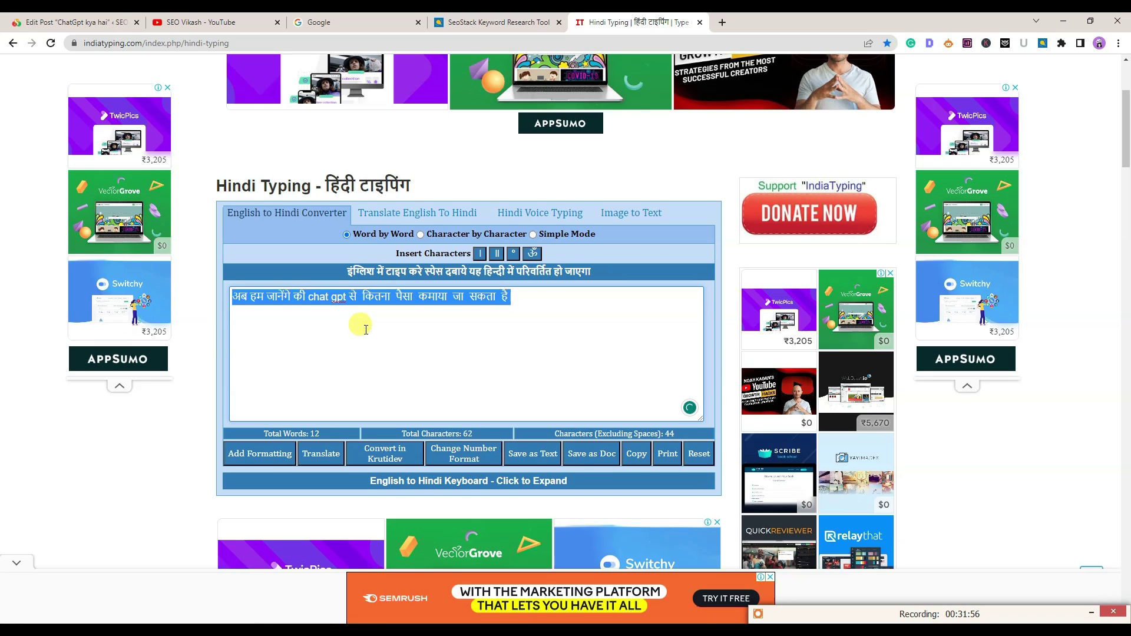
{"action": "left_click", "coordinate": [106, 21]}
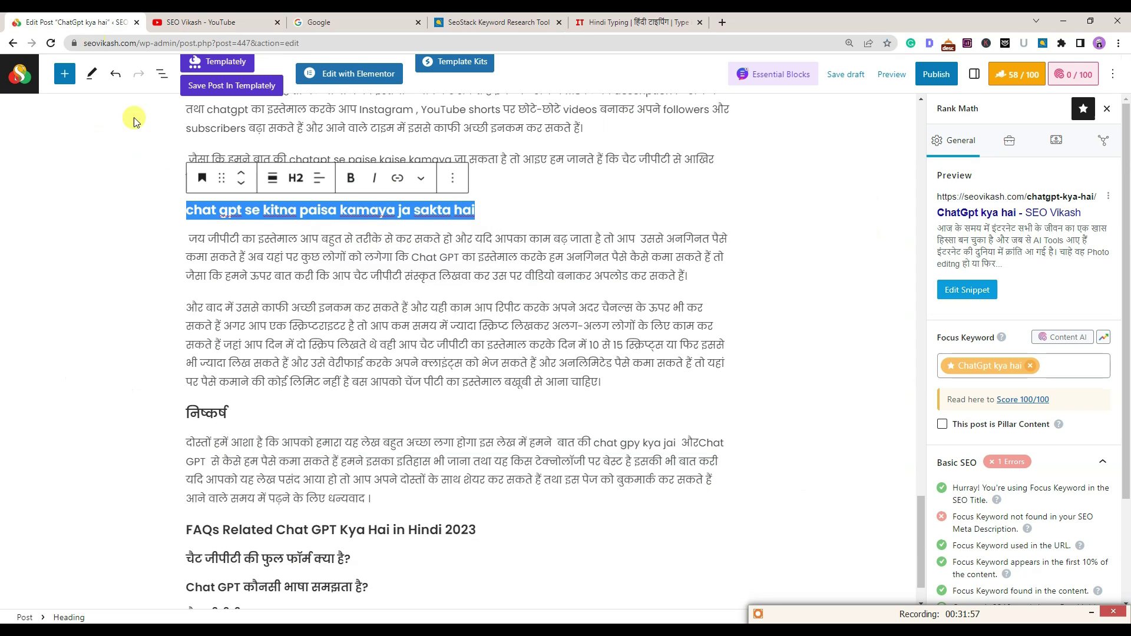
{"action": "left_click", "coordinate": [190, 235]}
{"action": "key", "text": "ctrl+v"}
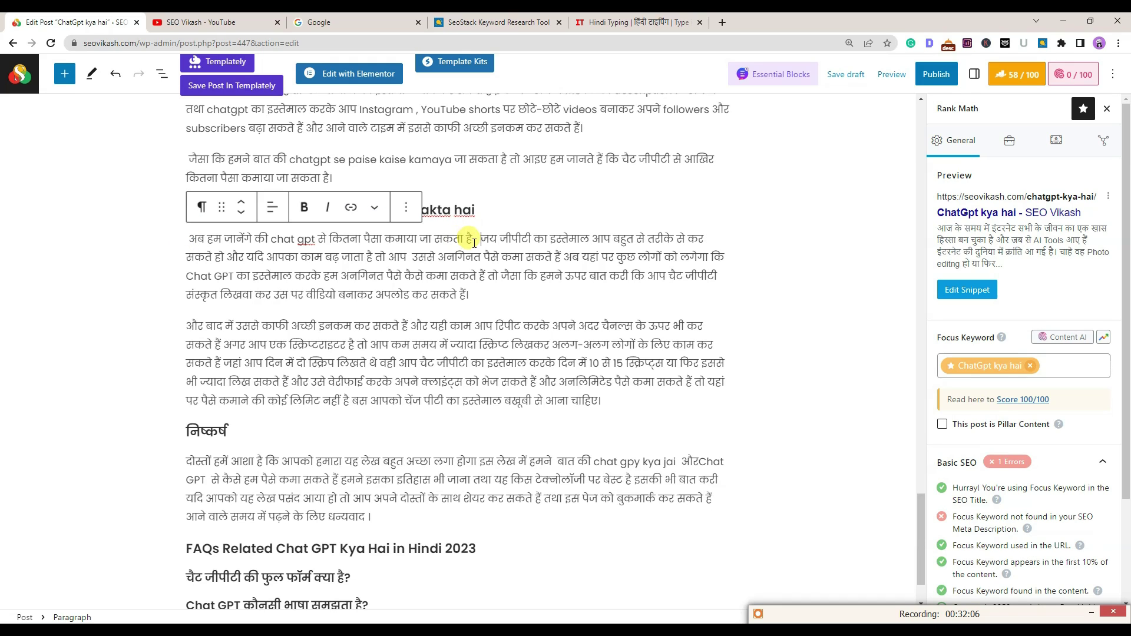
Replace "जय जीपीटी" after the inserted sentence with "Chatgpt"
{"action": "left_click_drag", "start_coordinate": [481, 238], "coordinate": [532, 238]}
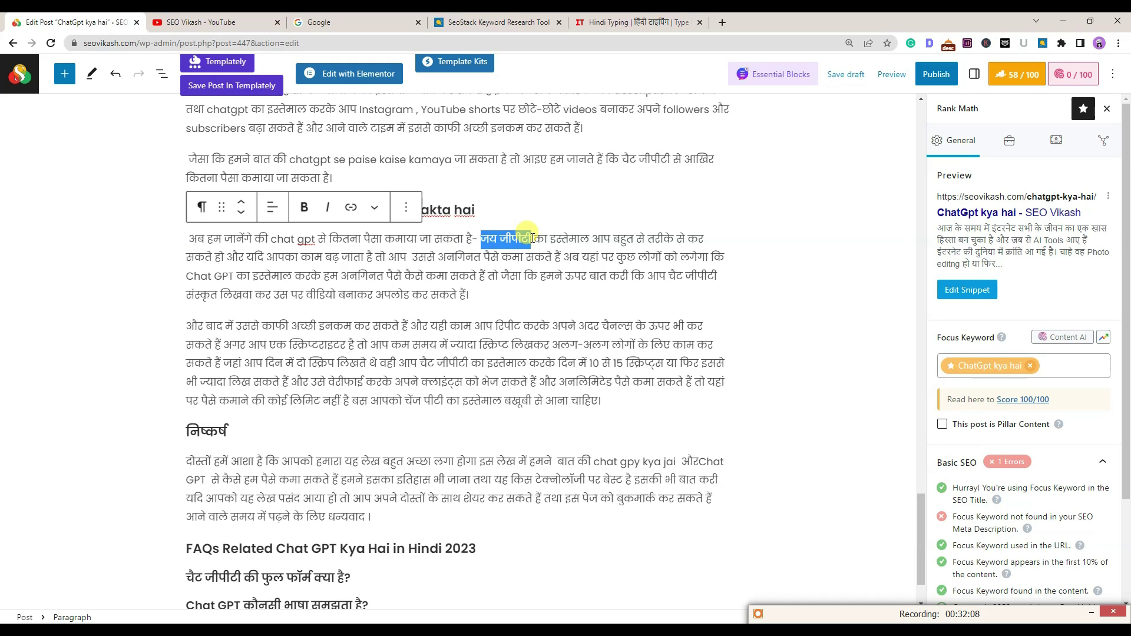
{"action": "type", "text": "Chat"}
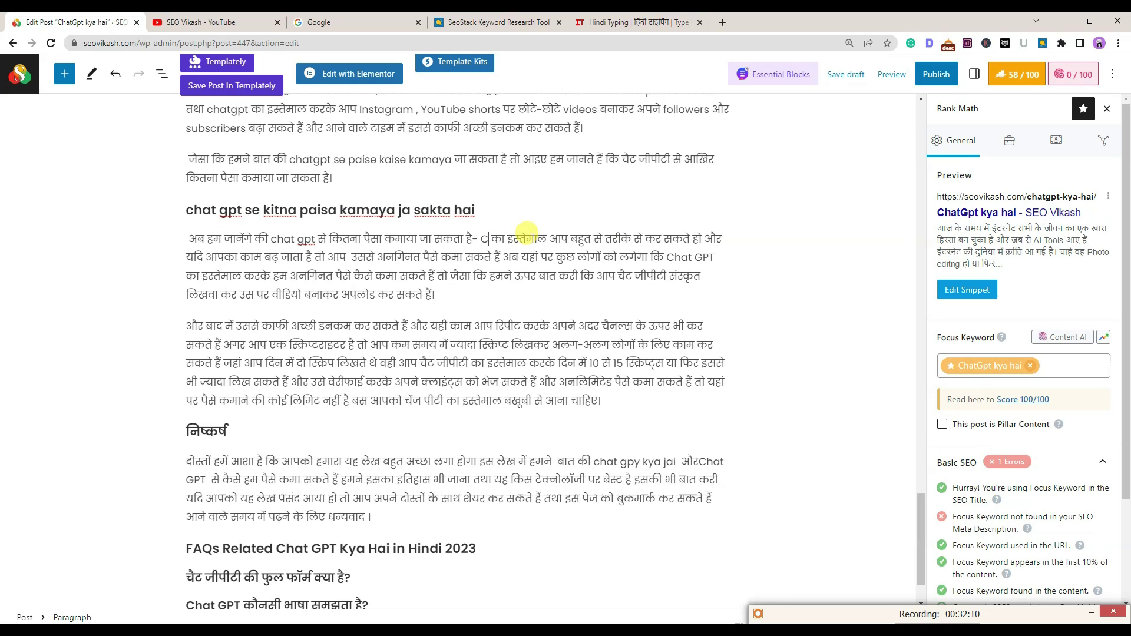
{"action": "type", "text": "gpt"}
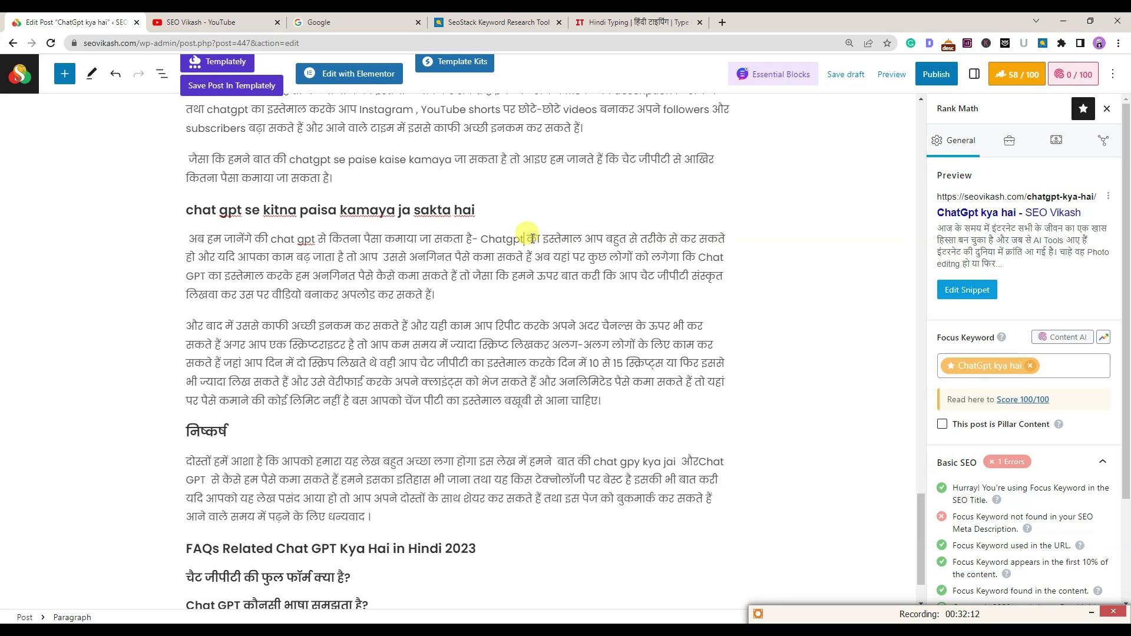
{"action": "left_click", "coordinate": [778, 208]}
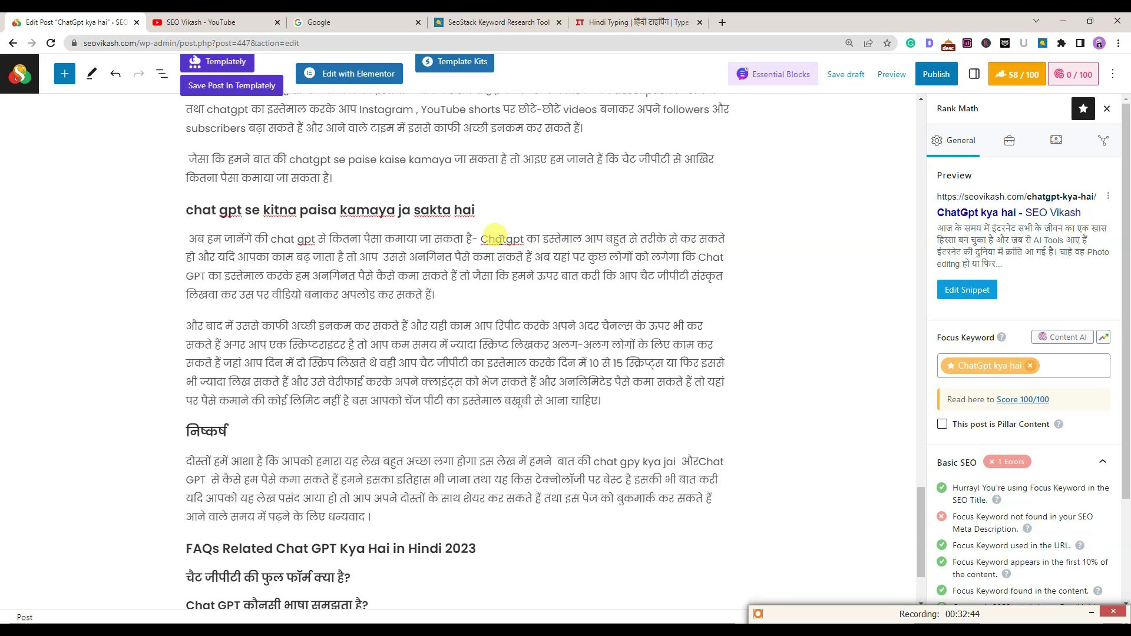
Remove the leading space before "अब हम जानेंगे" in the paragraph under "chat gpt se kitna paisa kamaya ja sakta hai"
{"action": "left_click", "coordinate": [195, 239]}
{"action": "key", "text": "ctrl+s"}
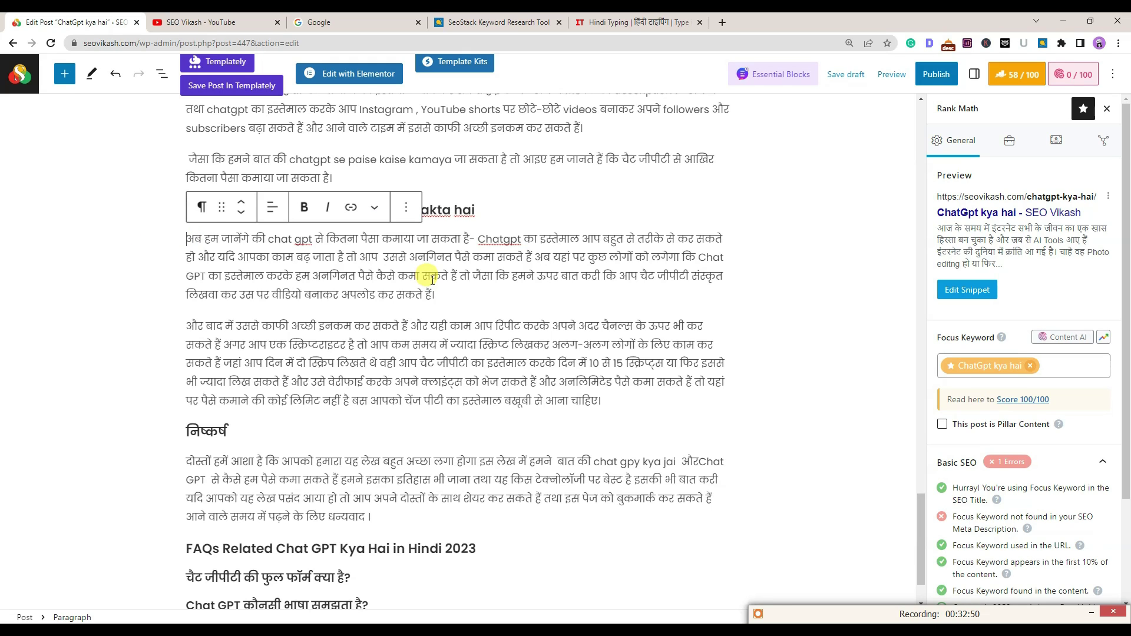
{"action": "left_click", "coordinate": [757, 250]}
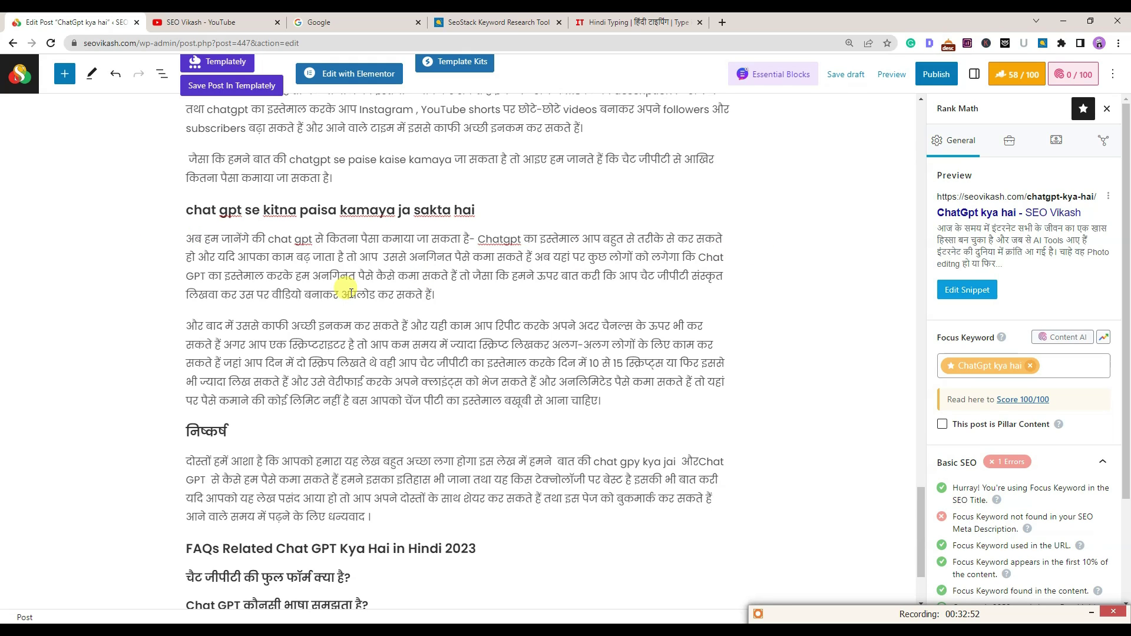
In the paragraph under "निष्कर्ष", correct "jai" to "hai" and fix the spacing before and after "Chat GPT"
{"action": "scroll", "coordinate": [227, 457], "scroll_direction": "down", "scroll_amount": 2}
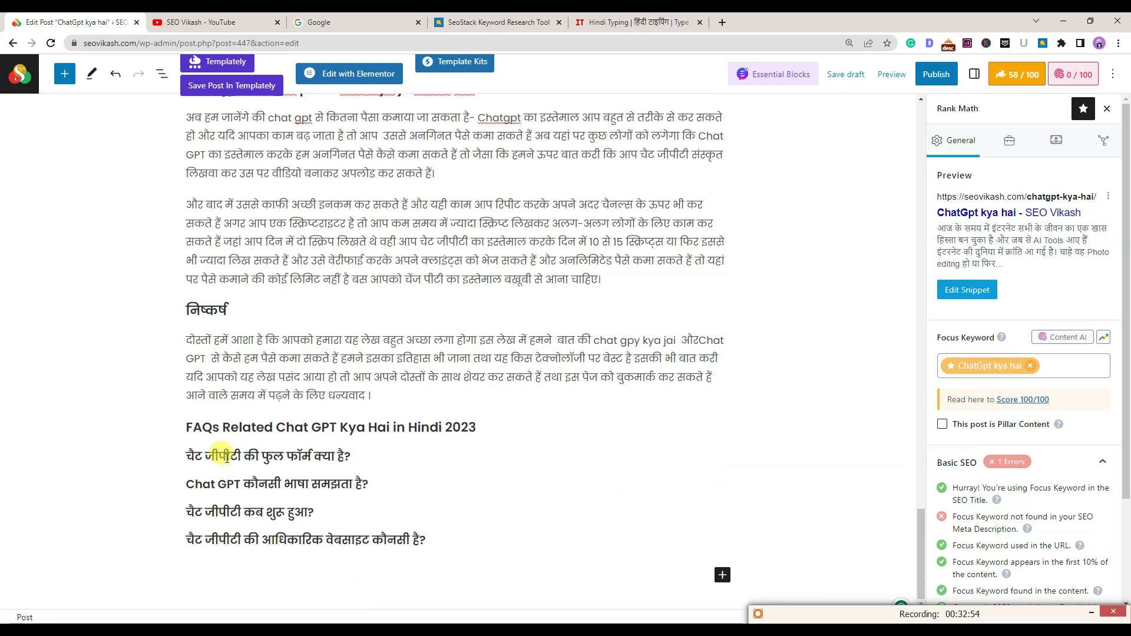
{"action": "scroll", "coordinate": [228, 453], "scroll_direction": "up", "scroll_amount": 7}
{"action": "scroll", "coordinate": [230, 448], "scroll_direction": "down", "scroll_amount": 7}
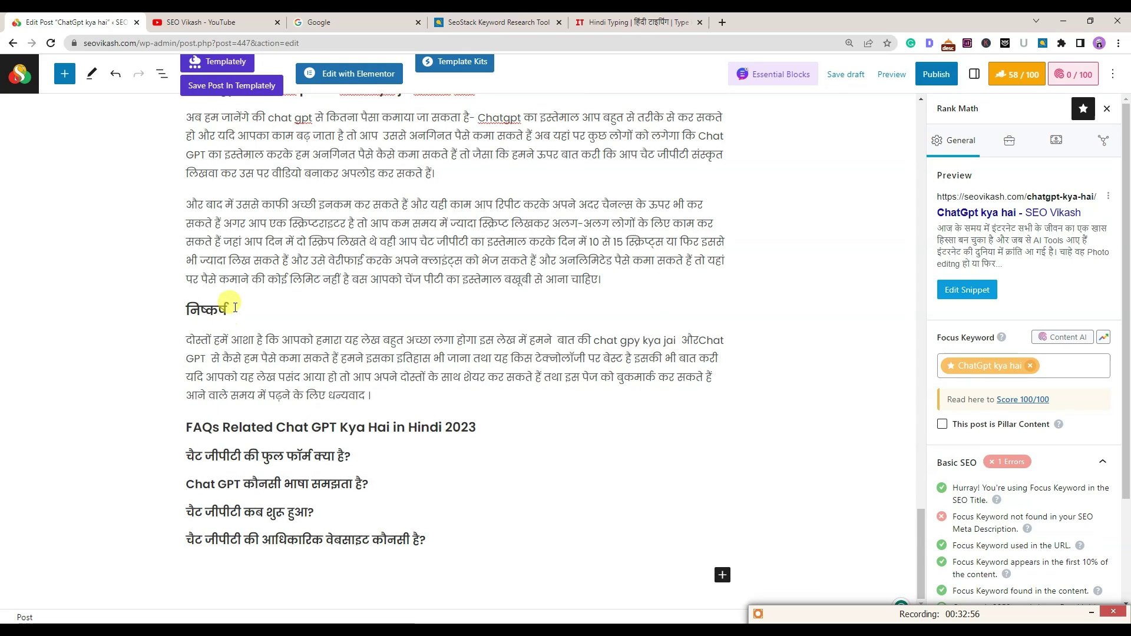
{"action": "left_click", "coordinate": [234, 307]}
{"action": "scroll", "coordinate": [234, 307], "scroll_direction": "up", "scroll_amount": 1}
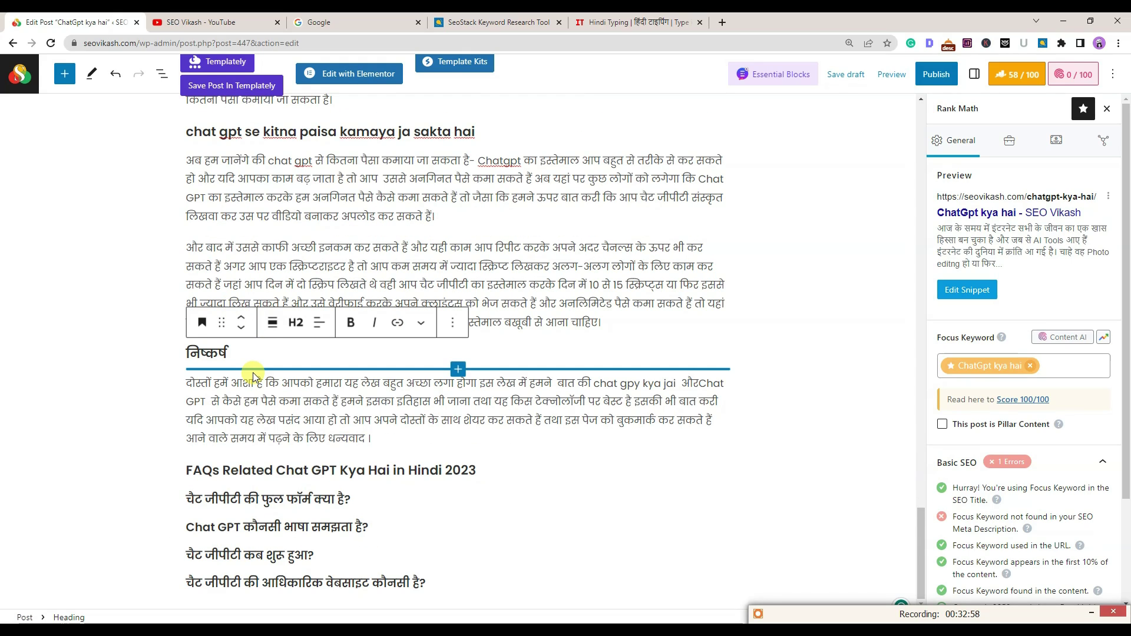
{"action": "left_click_drag", "start_coordinate": [186, 381], "coordinate": [377, 441]}
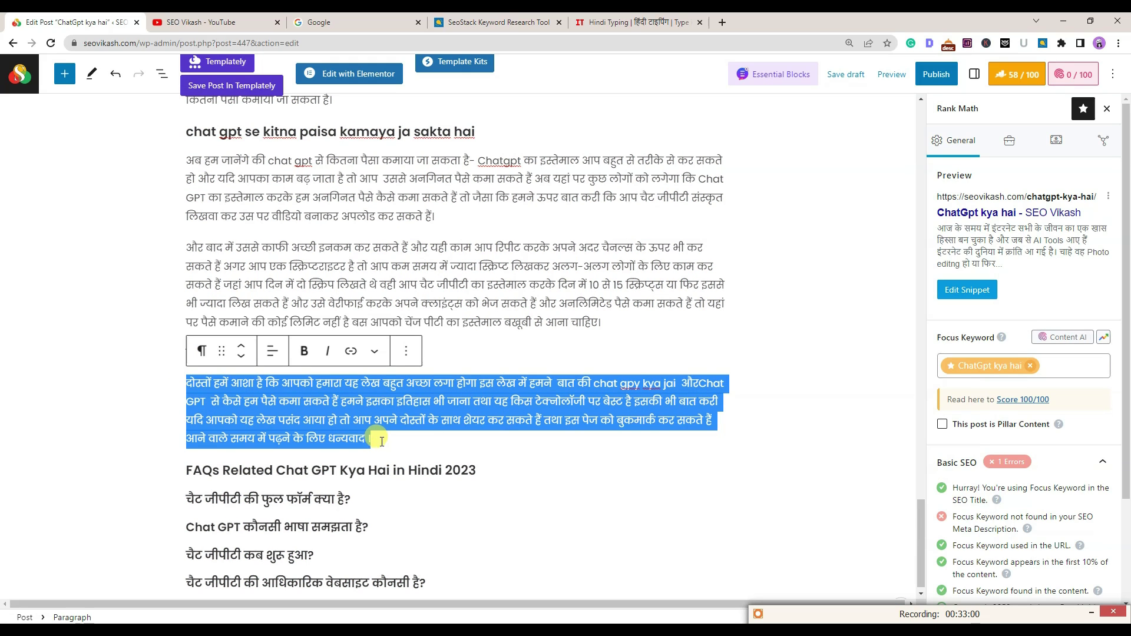
{"action": "left_click", "coordinate": [778, 324]}
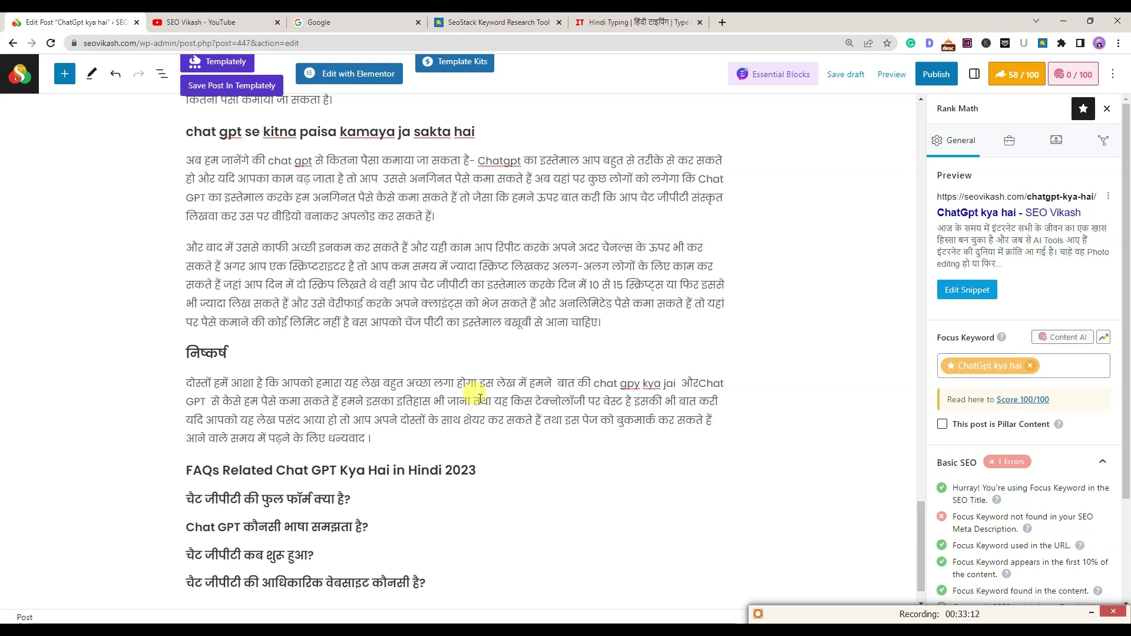
{"action": "left_click", "coordinate": [666, 383]}
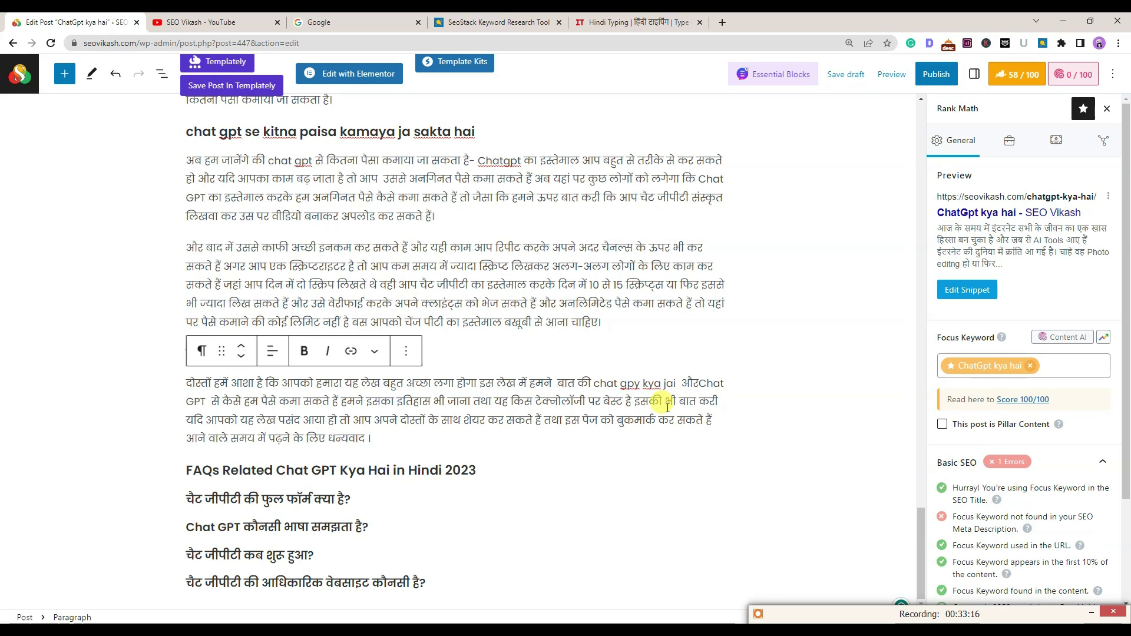
{"action": "key", "text": "Delete"}
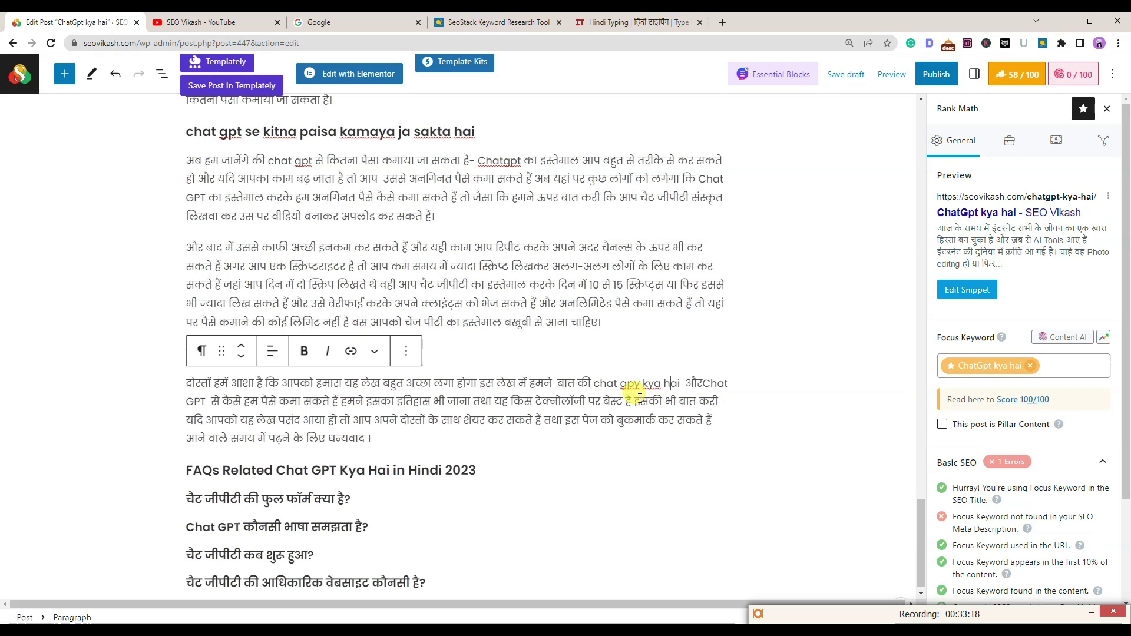
{"action": "left_click", "coordinate": [705, 385]}
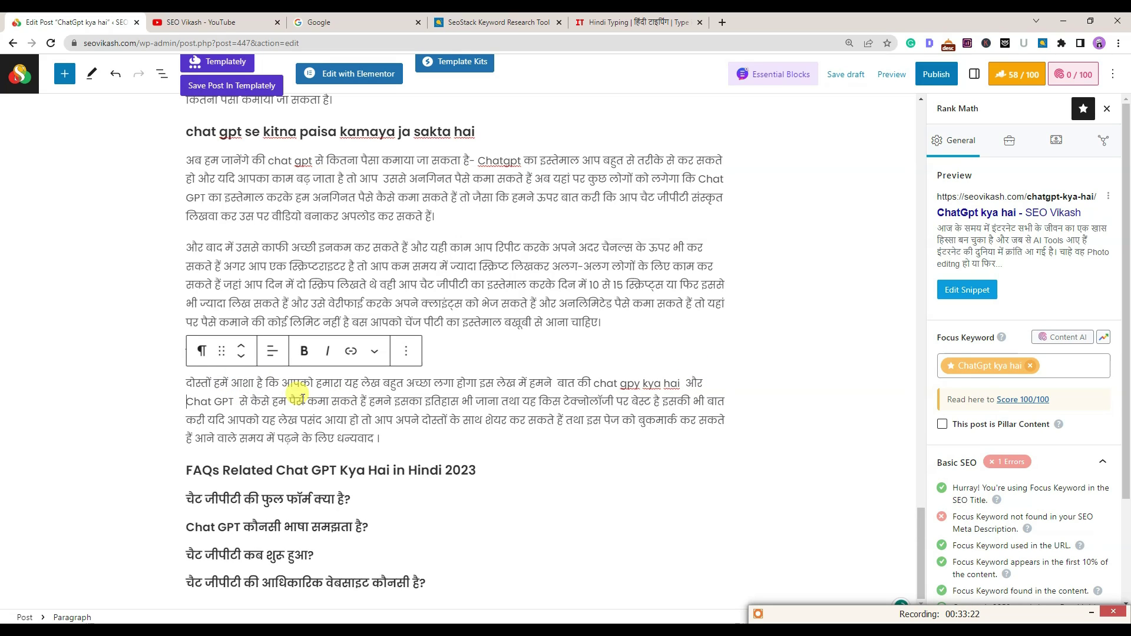
{"action": "left_click", "coordinate": [239, 400]}
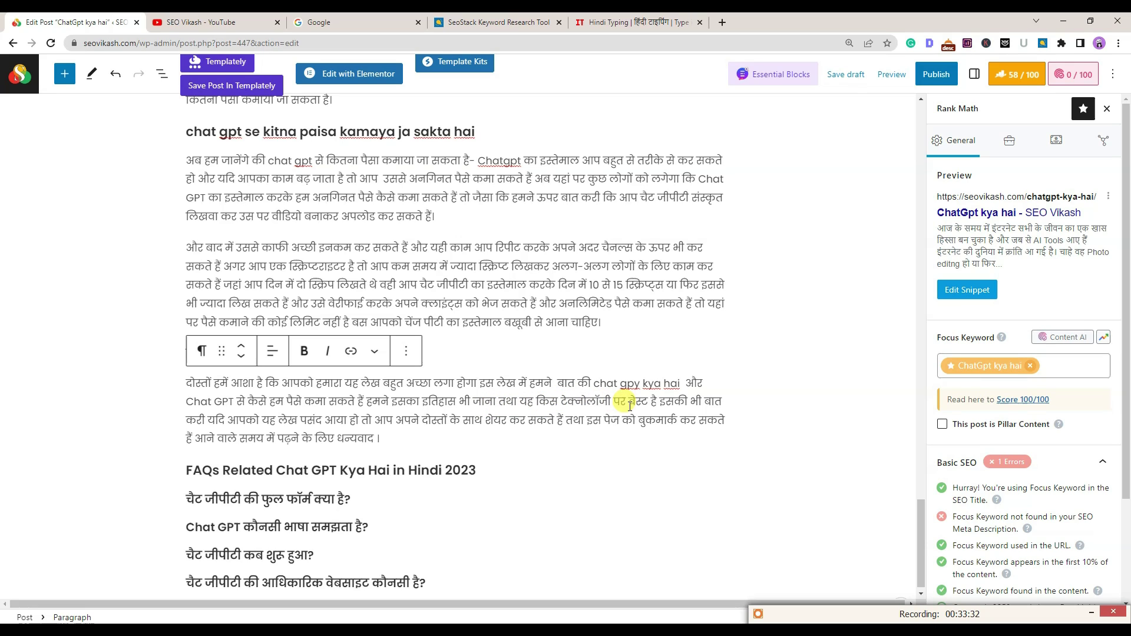
Replace the word "बेस्ट" after "टेक्नोलॉजी पर" with "based" in the paragraph under "निष्कर्ष"
{"action": "left_click_drag", "start_coordinate": [630, 402], "coordinate": [654, 404]}
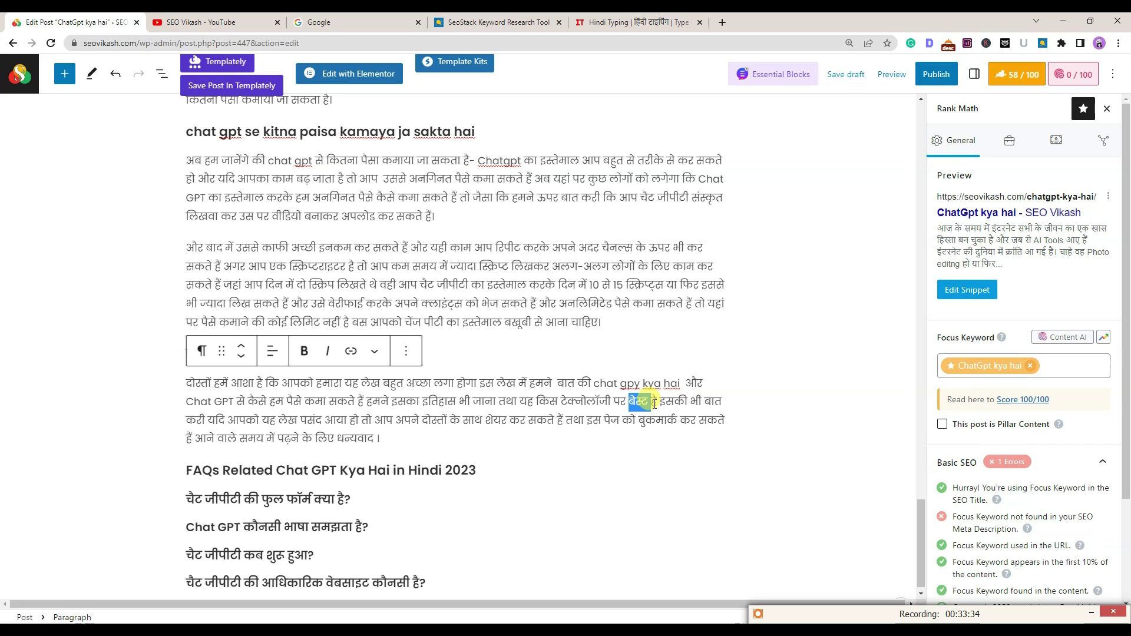
{"action": "type", "text": "base"}
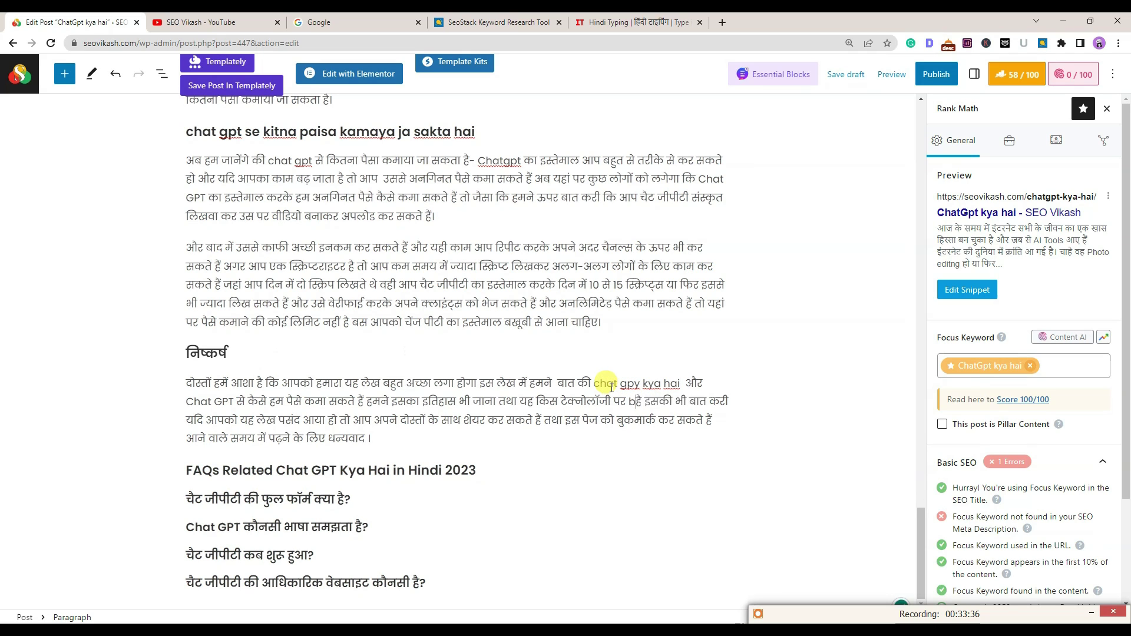
{"action": "type", "text": "d"}
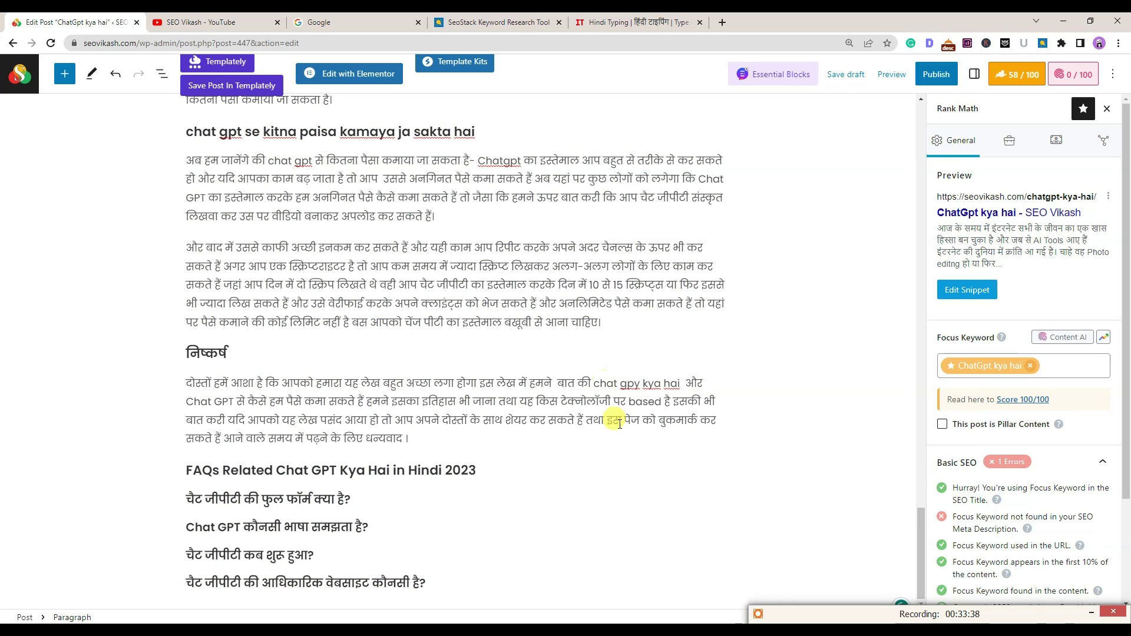
{"action": "left_click", "coordinate": [568, 404]}
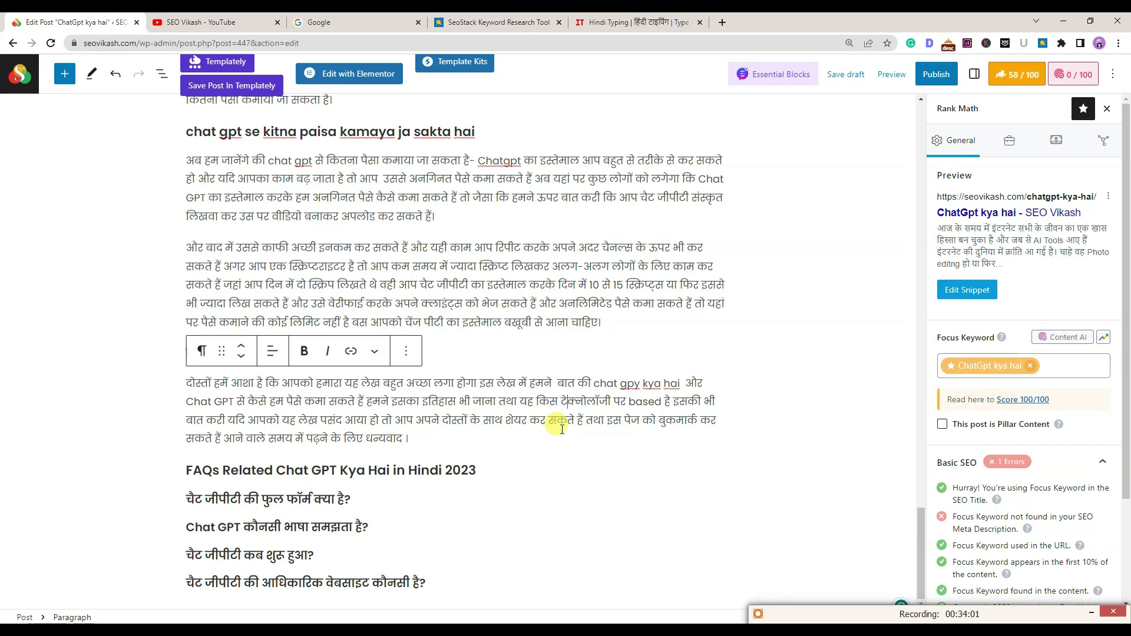
{"action": "left_click", "coordinate": [659, 421]}
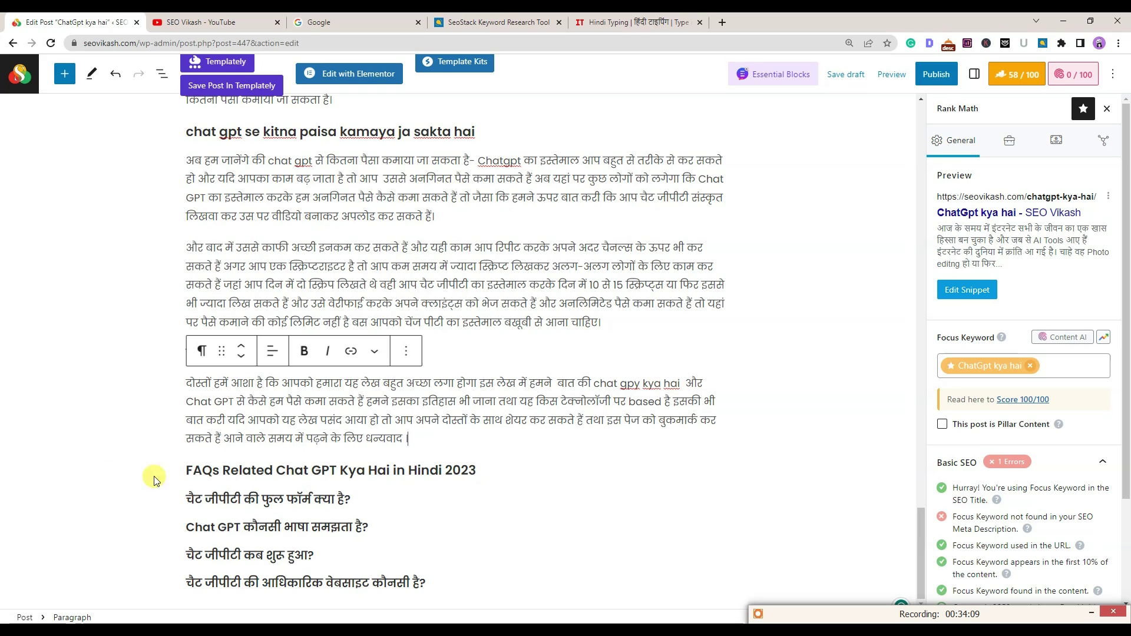
Make the phrase "chat gpy kya hai" bold in the paragraph under "निष्कर्ष"
{"action": "left_click_drag", "start_coordinate": [593, 385], "coordinate": [680, 383]}
{"action": "left_click", "coordinate": [304, 351]}
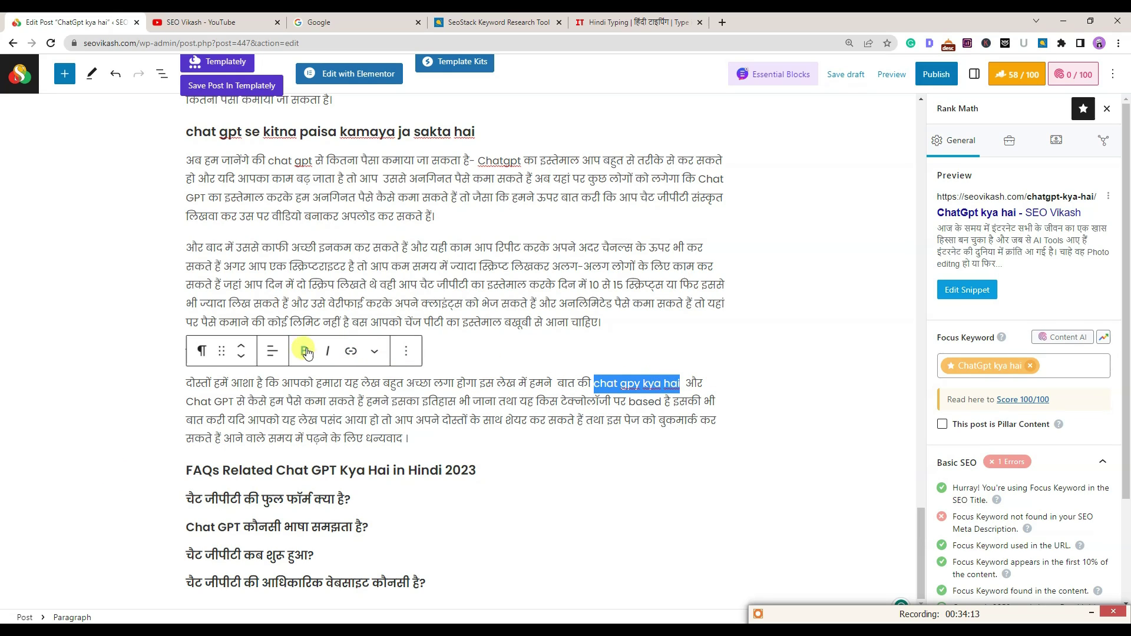
{"action": "left_click", "coordinate": [795, 365]}
{"action": "scroll", "coordinate": [629, 354], "scroll_direction": "down", "scroll_amount": 1}
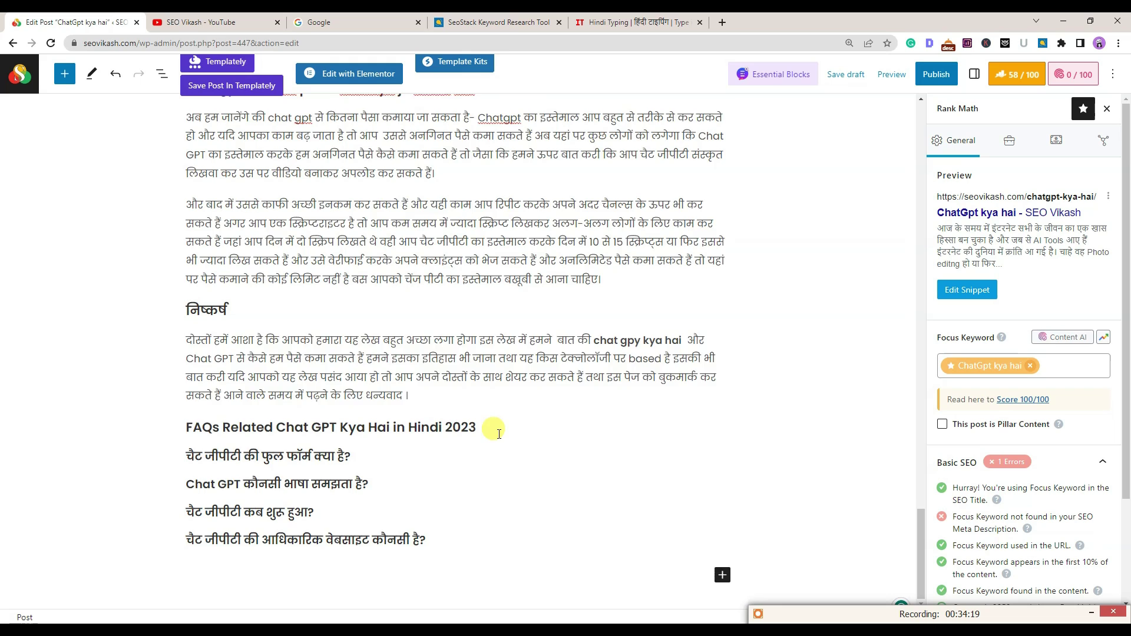
Examine the keyword wording in the heading "FAQs Related Chat GPT Kya Hai in Hindi 2023" and the questions below it
{"action": "scroll", "coordinate": [530, 427], "scroll_direction": "up", "scroll_amount": 1}
{"action": "scroll", "coordinate": [412, 388], "scroll_direction": "down", "scroll_amount": 1}
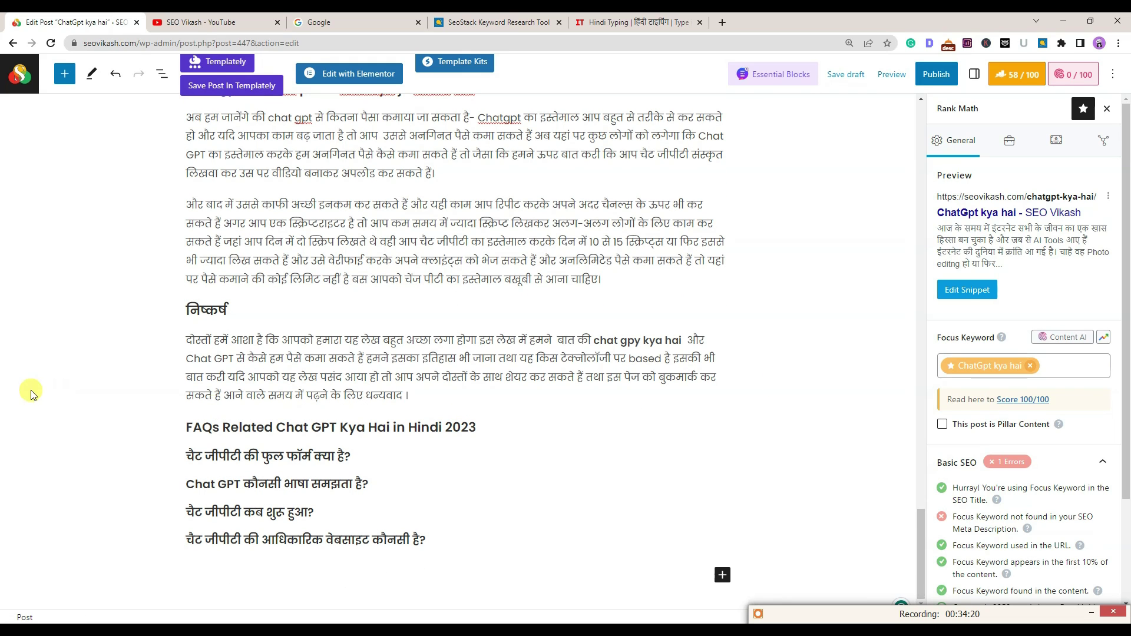
{"action": "left_click", "coordinate": [222, 427]}
{"action": "scroll", "coordinate": [223, 428], "scroll_direction": "up", "scroll_amount": 1}
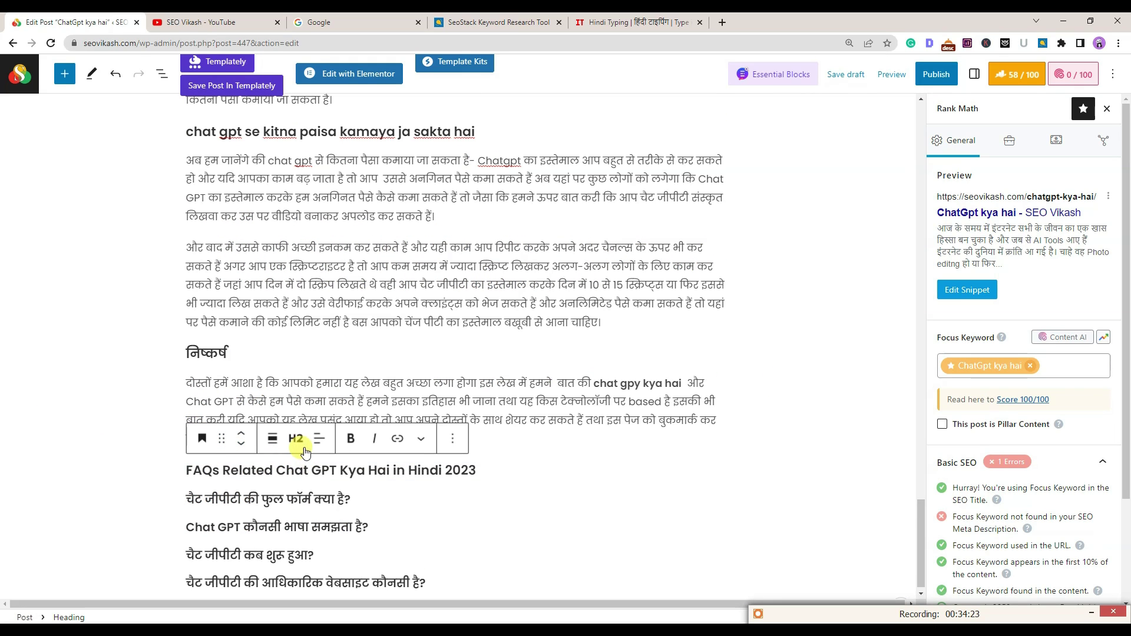
{"action": "left_click", "coordinate": [533, 436]}
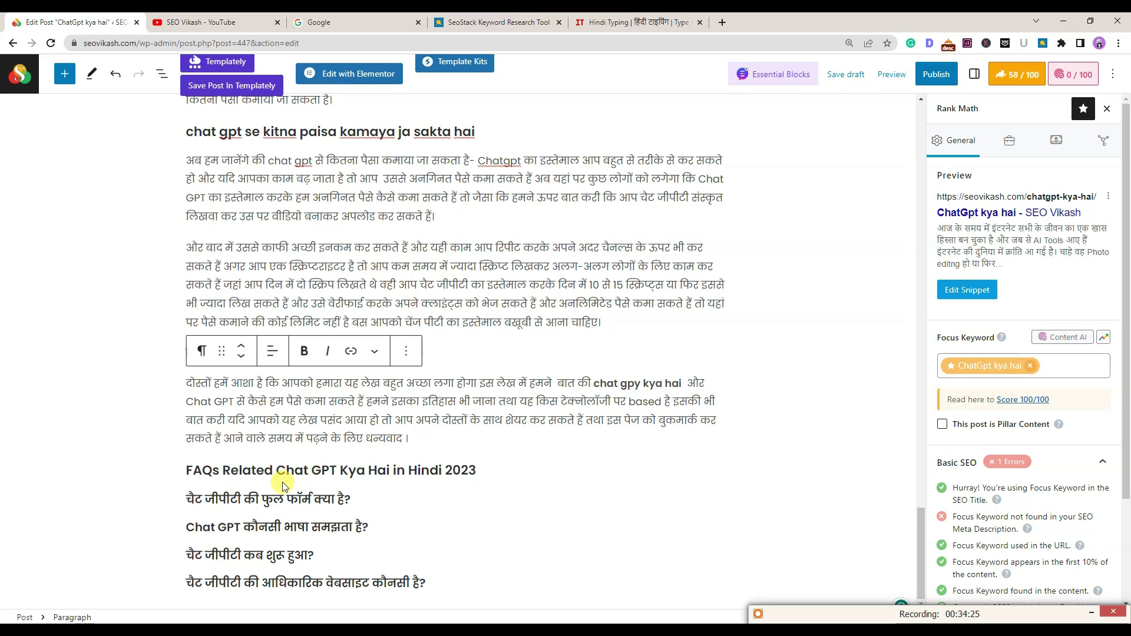
{"action": "left_click_drag", "start_coordinate": [280, 472], "coordinate": [360, 474]}
{"action": "left_click", "coordinate": [492, 469]}
{"action": "left_click_drag", "start_coordinate": [277, 470], "coordinate": [494, 471]}
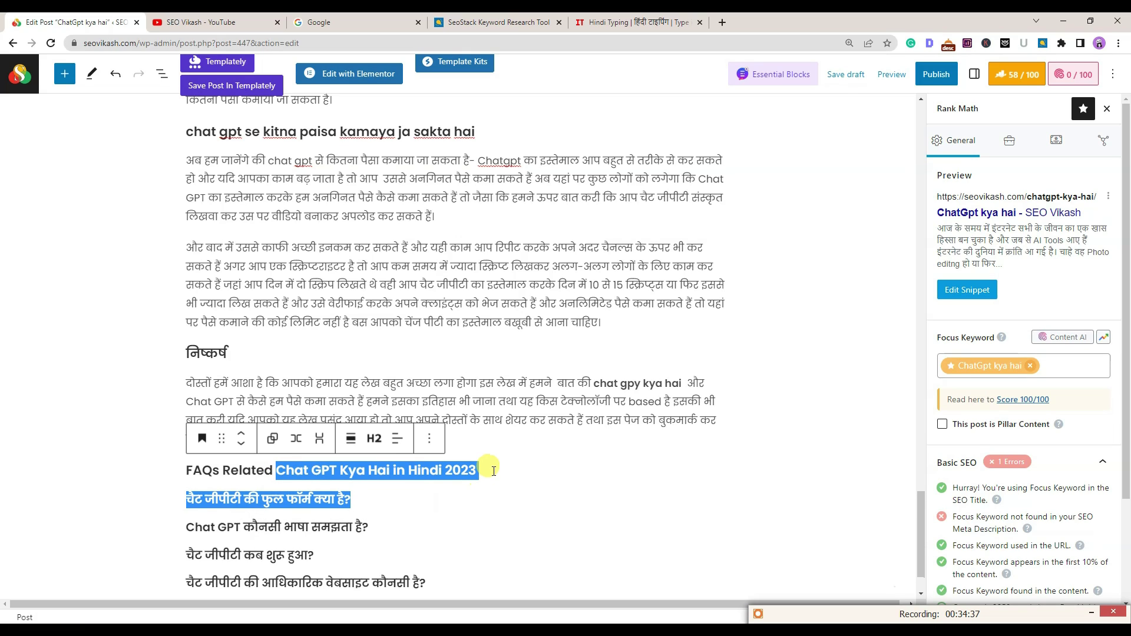
{"action": "left_click", "coordinate": [491, 466]}
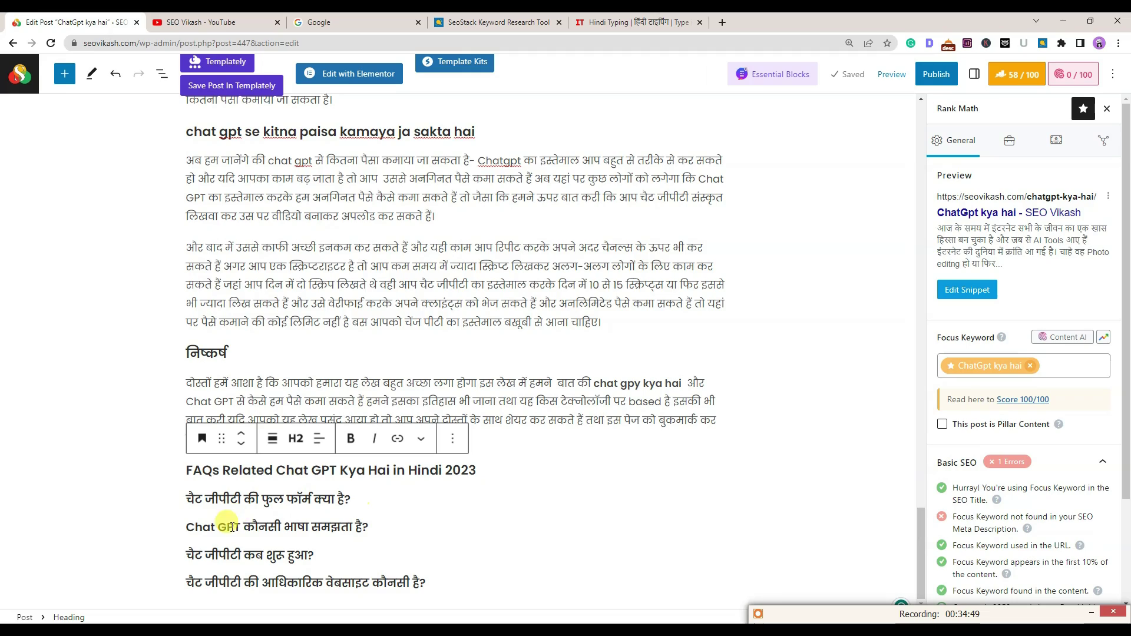
Review the post title, the keyword headings of the article's sections and the Rank Math SEO score
{"action": "scroll", "coordinate": [288, 516], "scroll_direction": "up", "scroll_amount": 20}
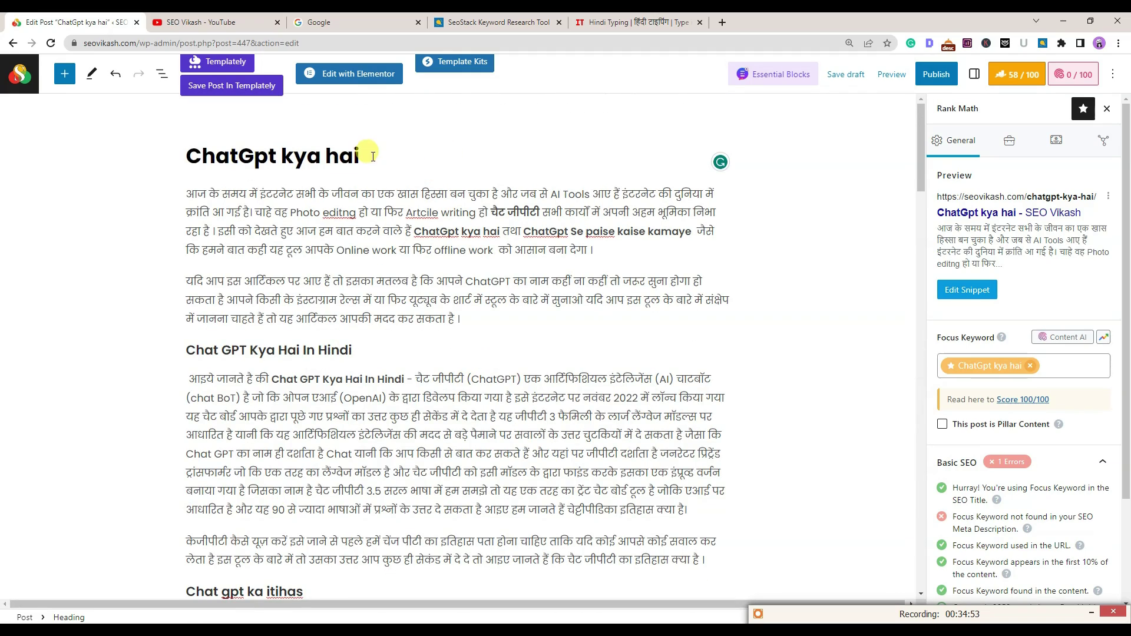
{"action": "left_click_drag", "start_coordinate": [367, 151], "coordinate": [166, 147]}
{"action": "left_click", "coordinate": [166, 147]}
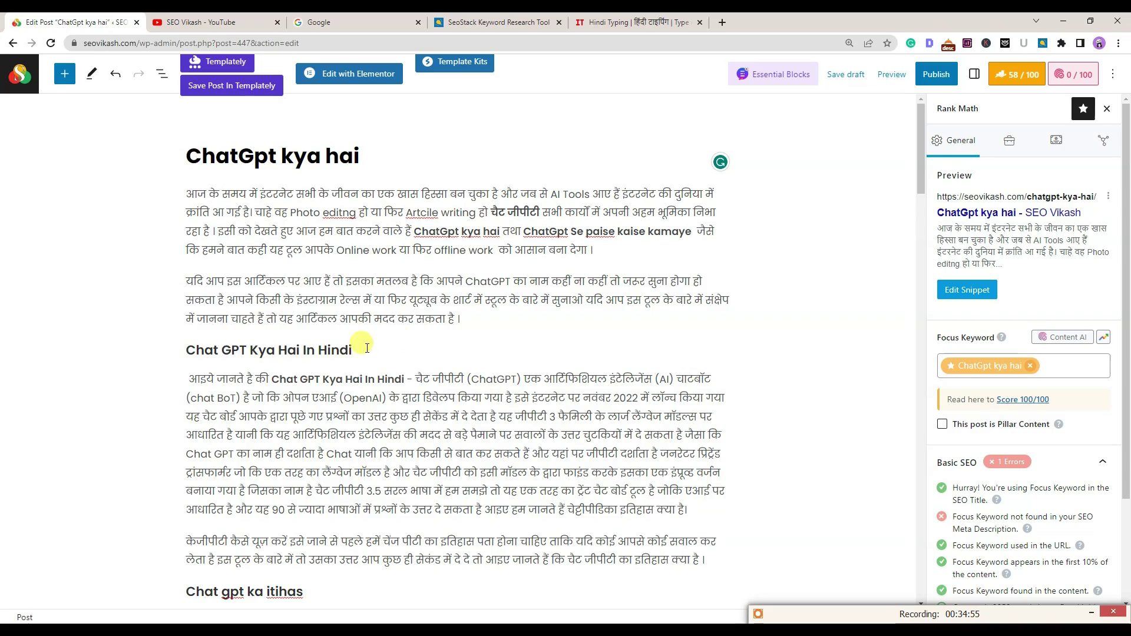
{"action": "left_click_drag", "start_coordinate": [356, 350], "coordinate": [191, 350]}
{"action": "scroll", "coordinate": [339, 399], "scroll_direction": "down", "scroll_amount": 3}
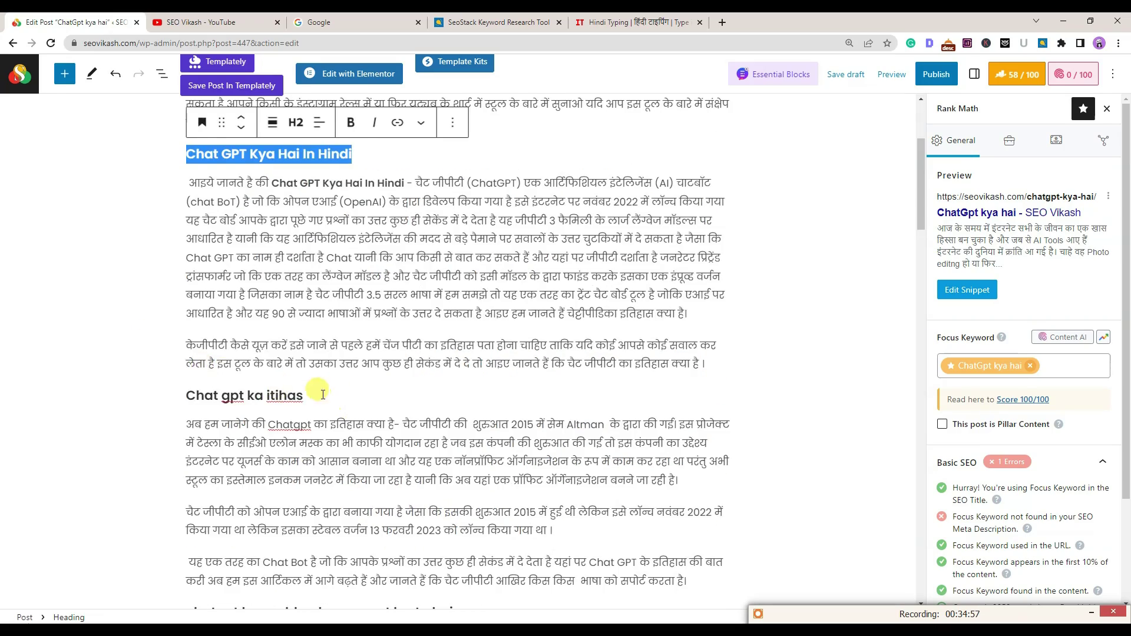
{"action": "left_click_drag", "start_coordinate": [322, 394], "coordinate": [184, 395]}
{"action": "scroll", "coordinate": [413, 413], "scroll_direction": "down", "scroll_amount": 8}
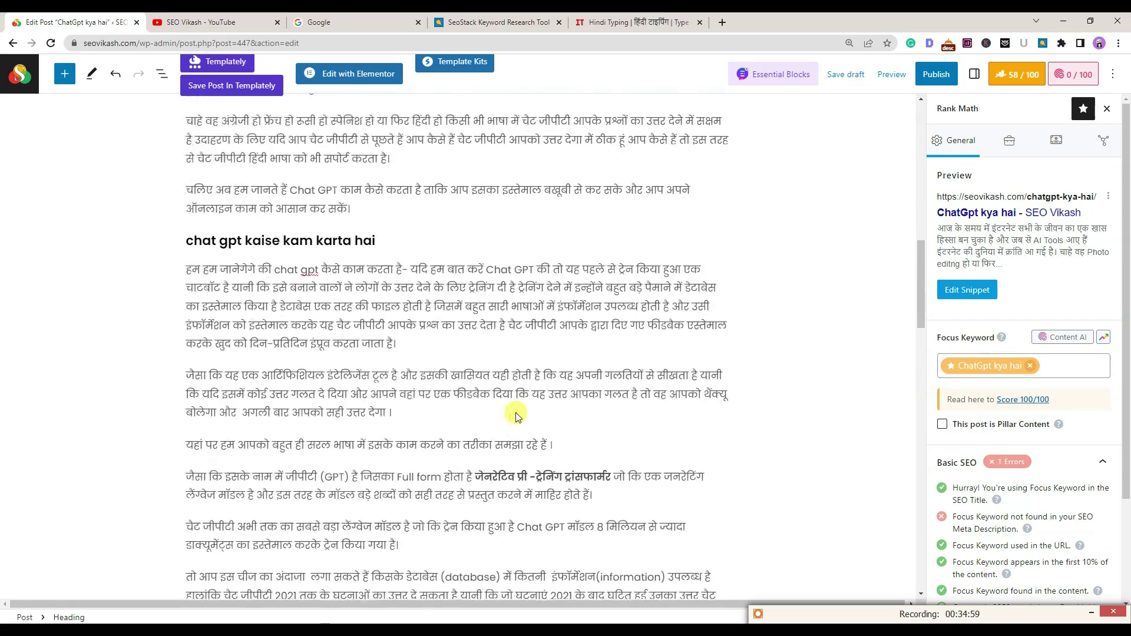
{"action": "scroll", "coordinate": [515, 416], "scroll_direction": "up", "scroll_amount": 12}
{"action": "left_click", "coordinate": [838, 255]}
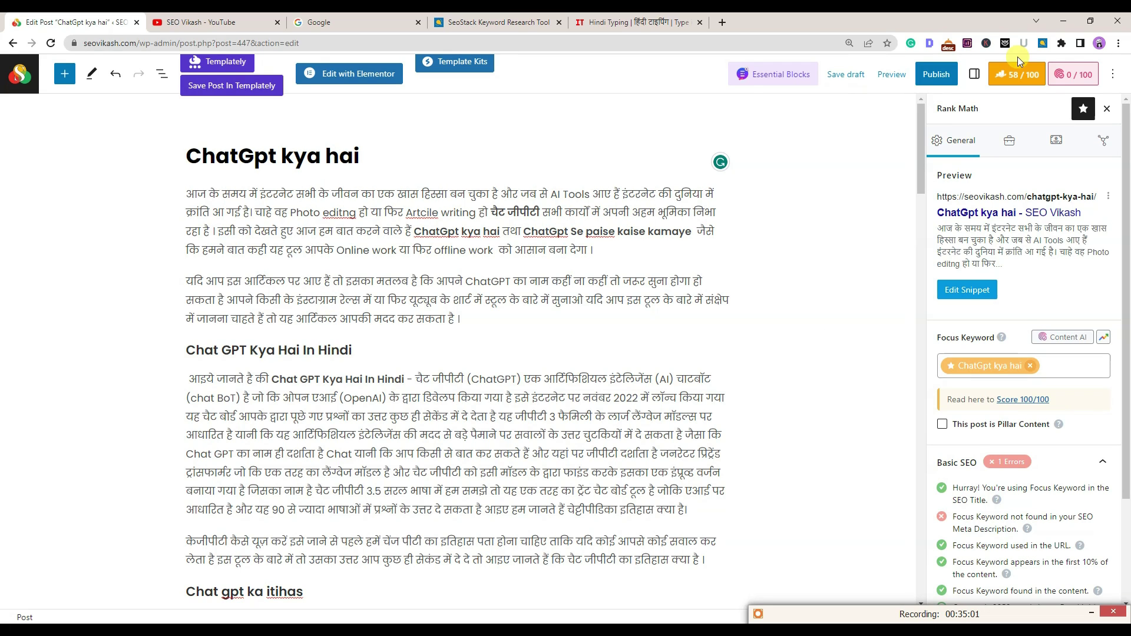
{"action": "left_click", "coordinate": [1019, 76]}
{"action": "left_click", "coordinate": [1019, 75]}
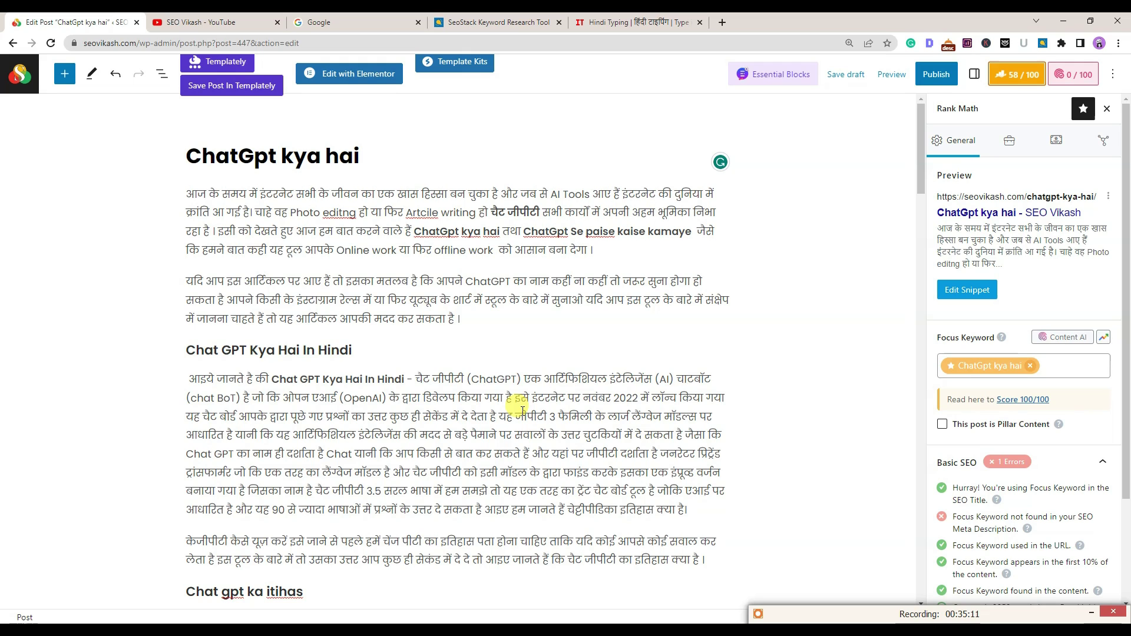
{"action": "scroll", "coordinate": [502, 459], "scroll_direction": "down", "scroll_amount": 3}
{"action": "mouse_move", "coordinate": [420, 331]}
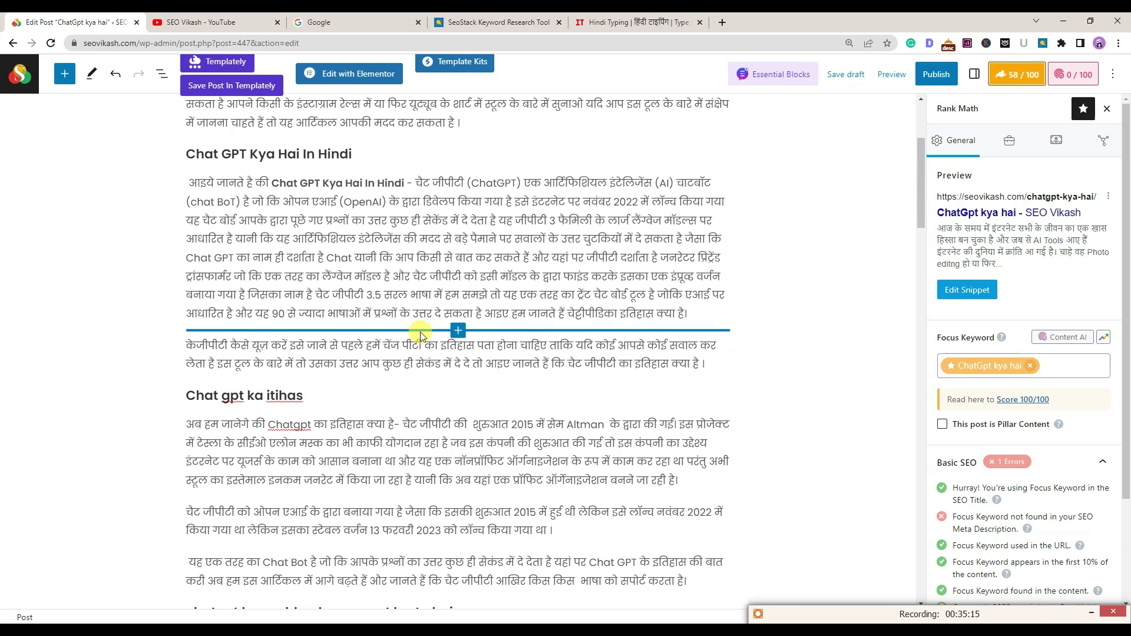
{"action": "scroll", "coordinate": [419, 331], "scroll_direction": "up", "scroll_amount": 3}
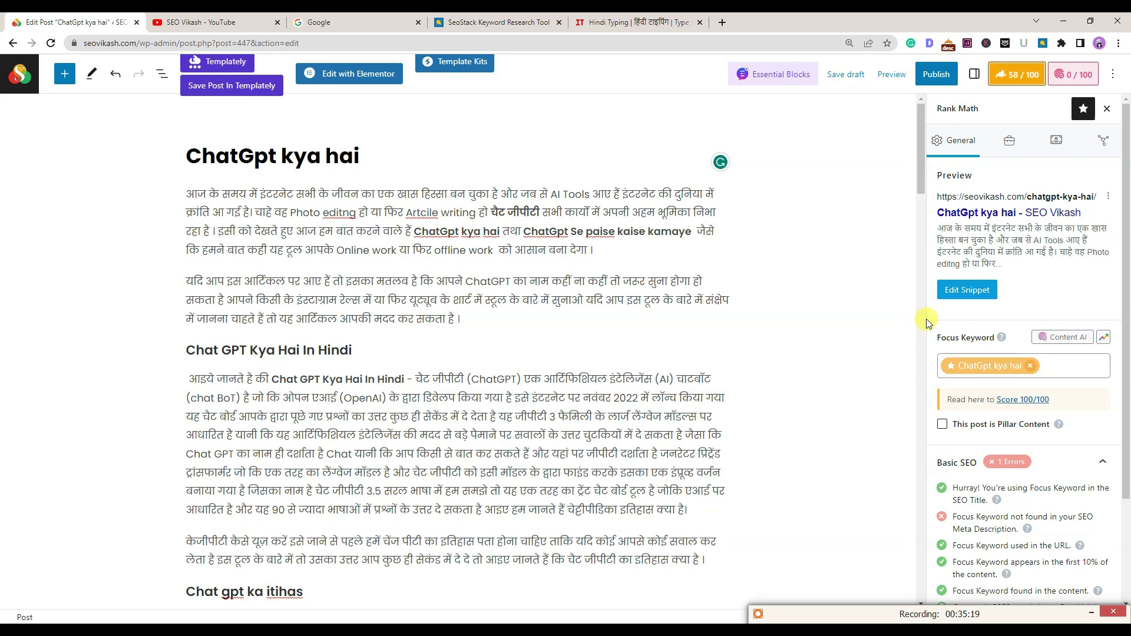
Check the title, permalink and description of the post in the snippet editor, and close it without making changes
{"action": "left_click", "coordinate": [962, 291]}
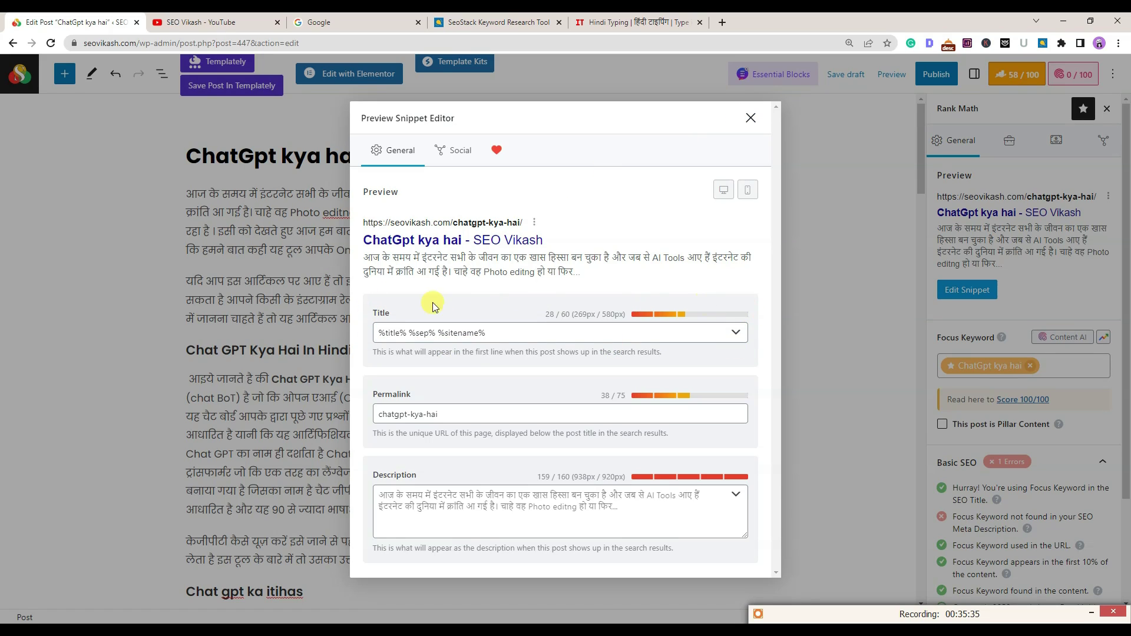
{"action": "left_click", "coordinate": [750, 117]}
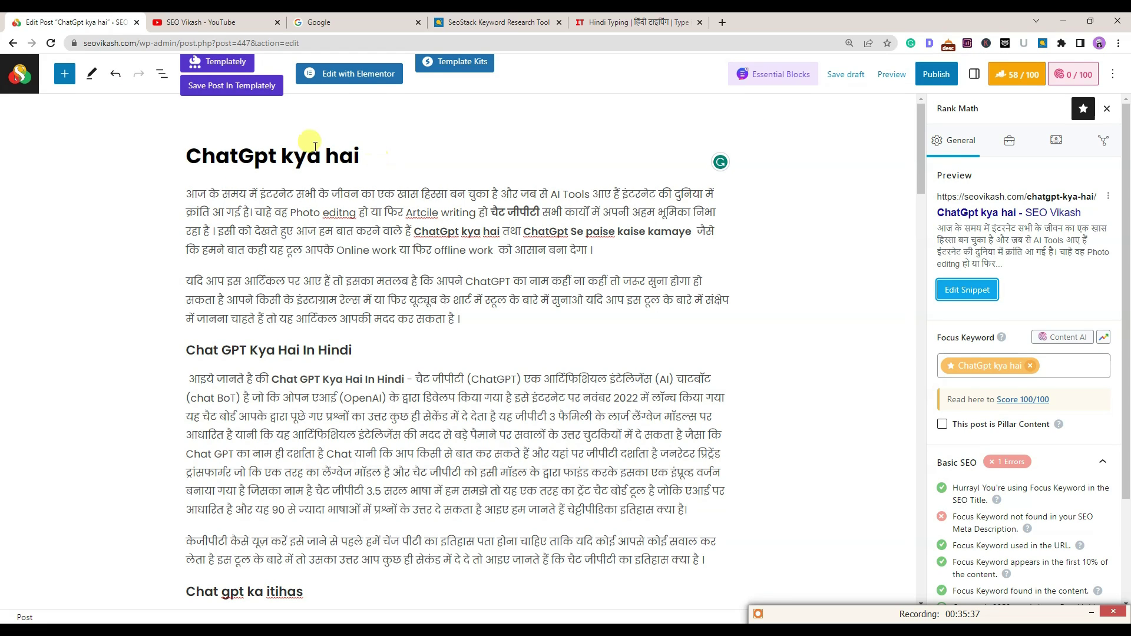
{"action": "left_click", "coordinate": [355, 156]}
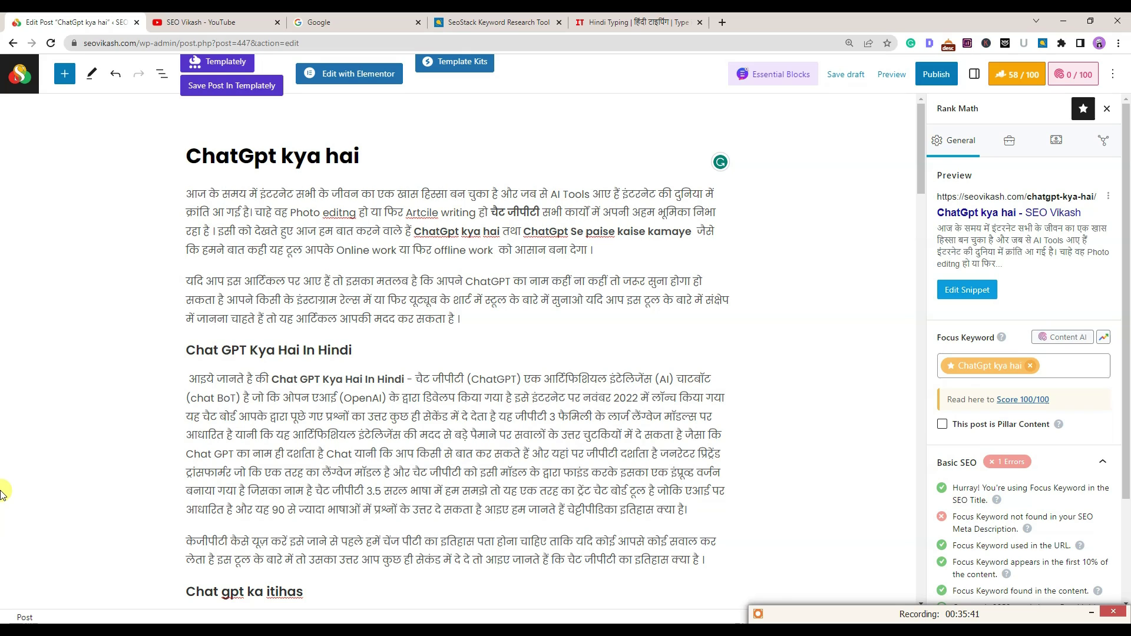
{"action": "left_click", "coordinate": [960, 290]}
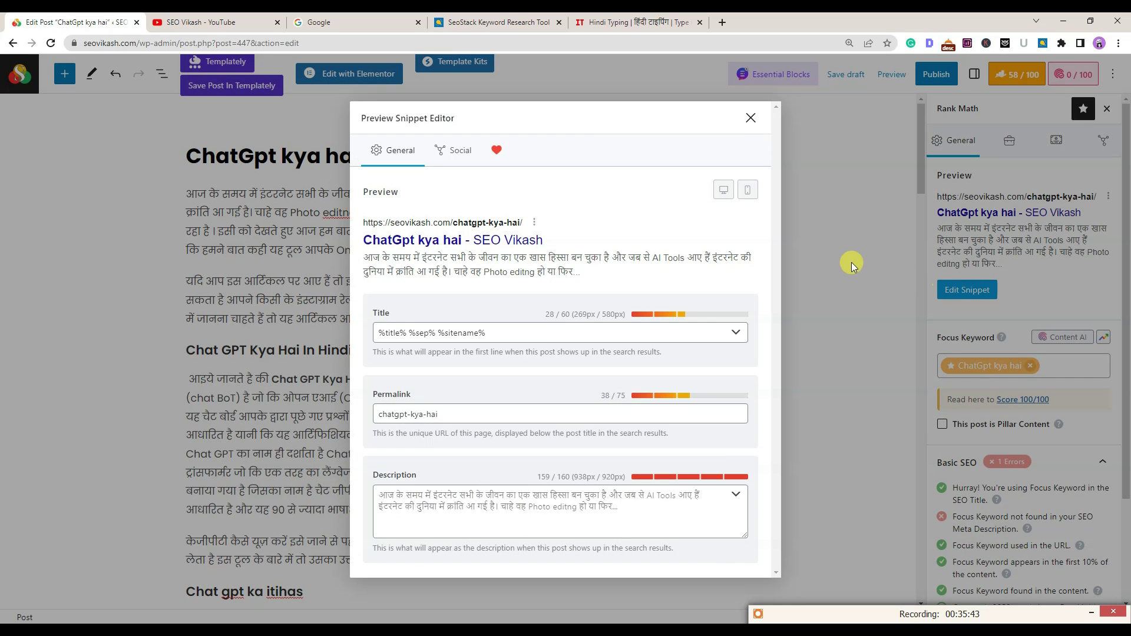
{"action": "left_click", "coordinate": [750, 116]}
Append "in hindi" to the end of the post title "ChatGpt kya hai"
{"action": "left_click", "coordinate": [378, 154]}
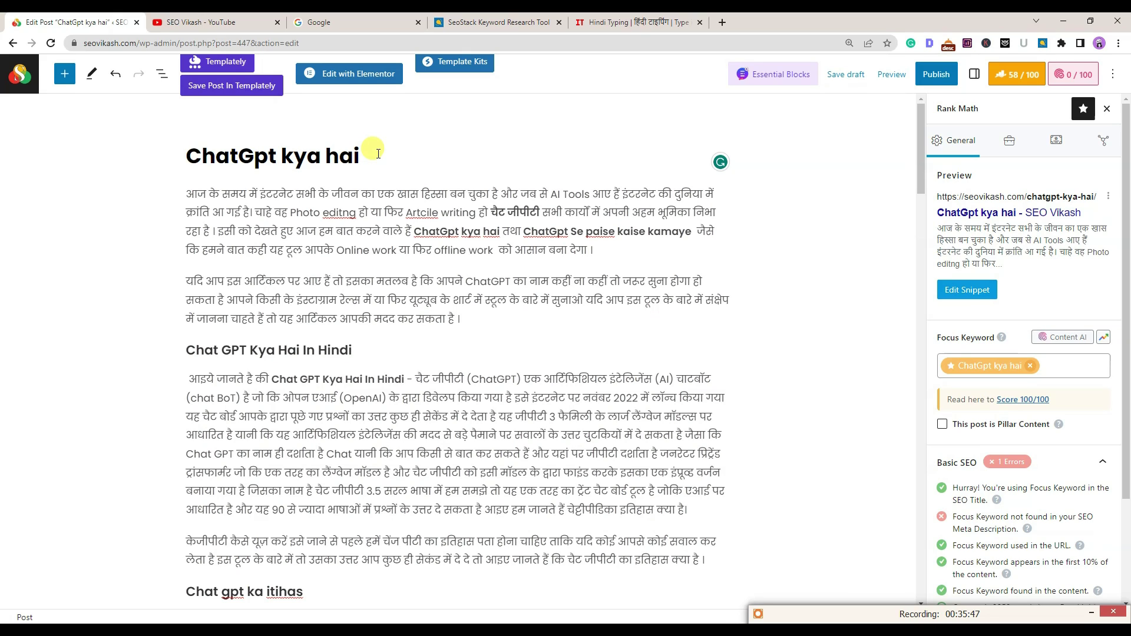
{"action": "type", "text": "in hindi"}
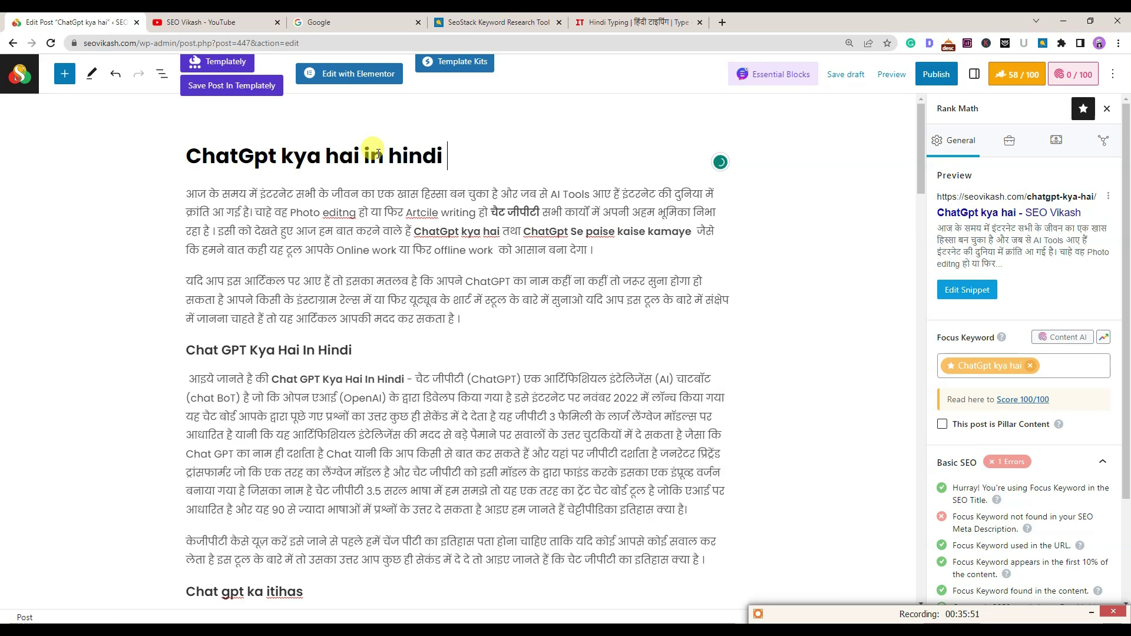
Check the SEO title and permalink of the post in the snippet editor, and close it without making changes
{"action": "left_click_drag", "start_coordinate": [186, 154], "coordinate": [469, 161]}
{"action": "left_click", "coordinate": [763, 224]}
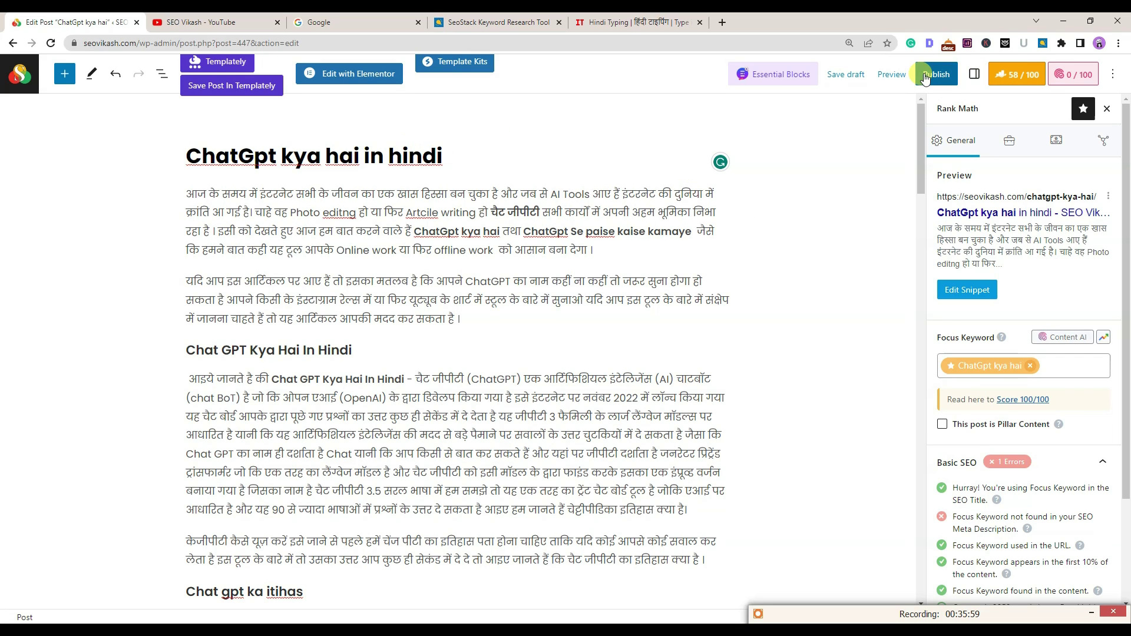
{"action": "left_click", "coordinate": [975, 298]}
{"action": "triple_click", "coordinate": [456, 412]}
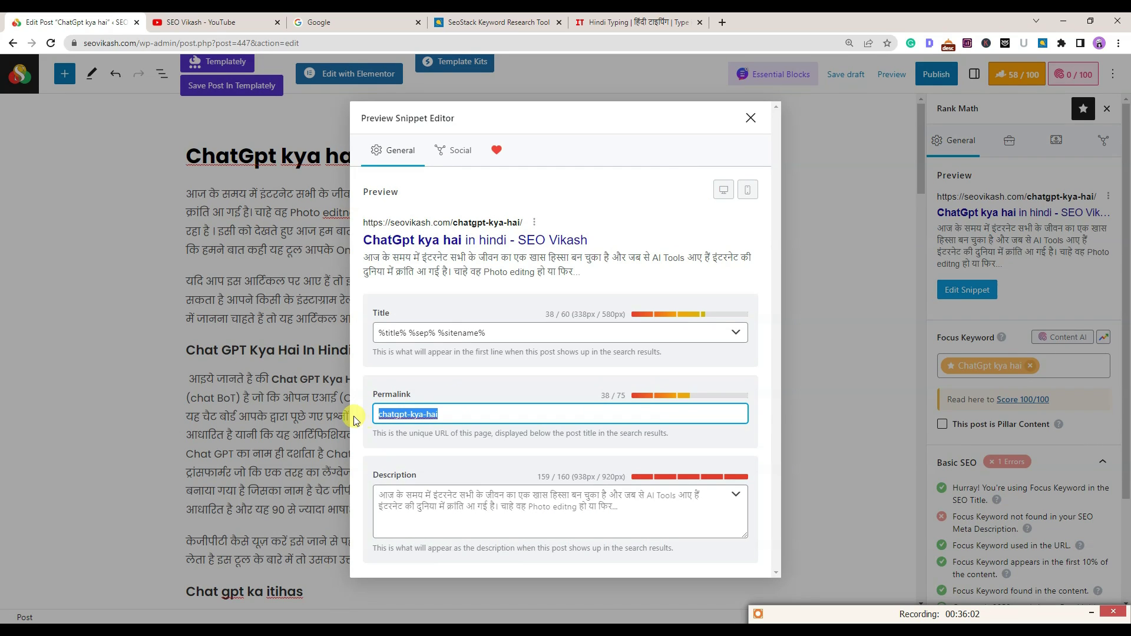
{"action": "left_click", "coordinate": [751, 119]}
{"action": "left_click", "coordinate": [964, 291]}
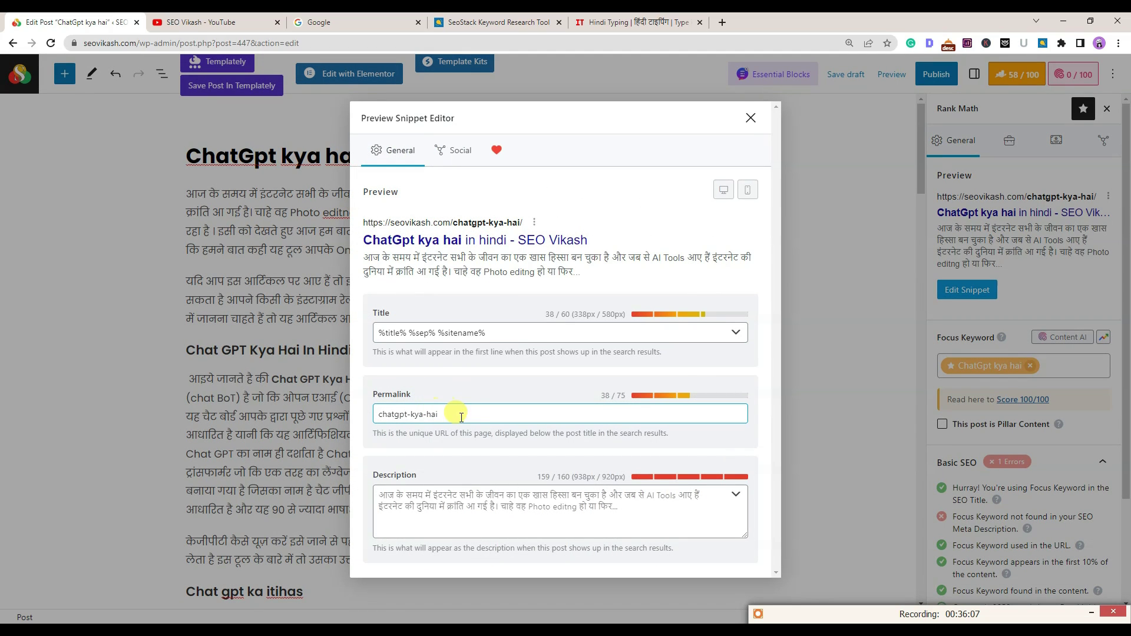
{"action": "left_click", "coordinate": [750, 121]}
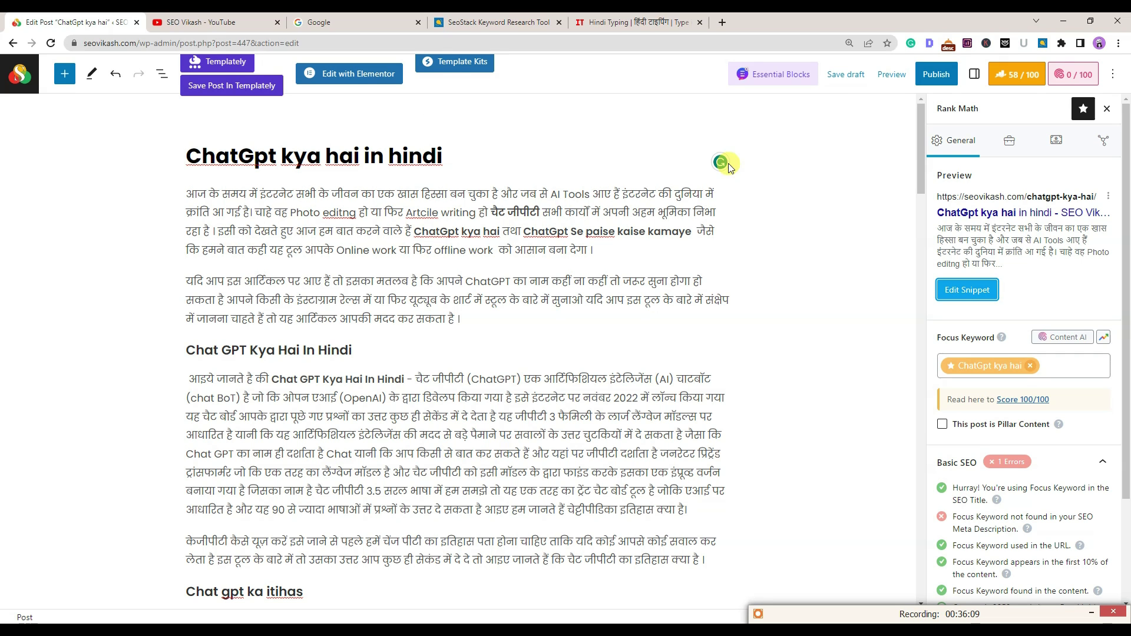
Remove "in hindi" from the end of the post title and check the title in the snippet editor
{"action": "left_click_drag", "start_coordinate": [361, 146], "coordinate": [476, 167]}
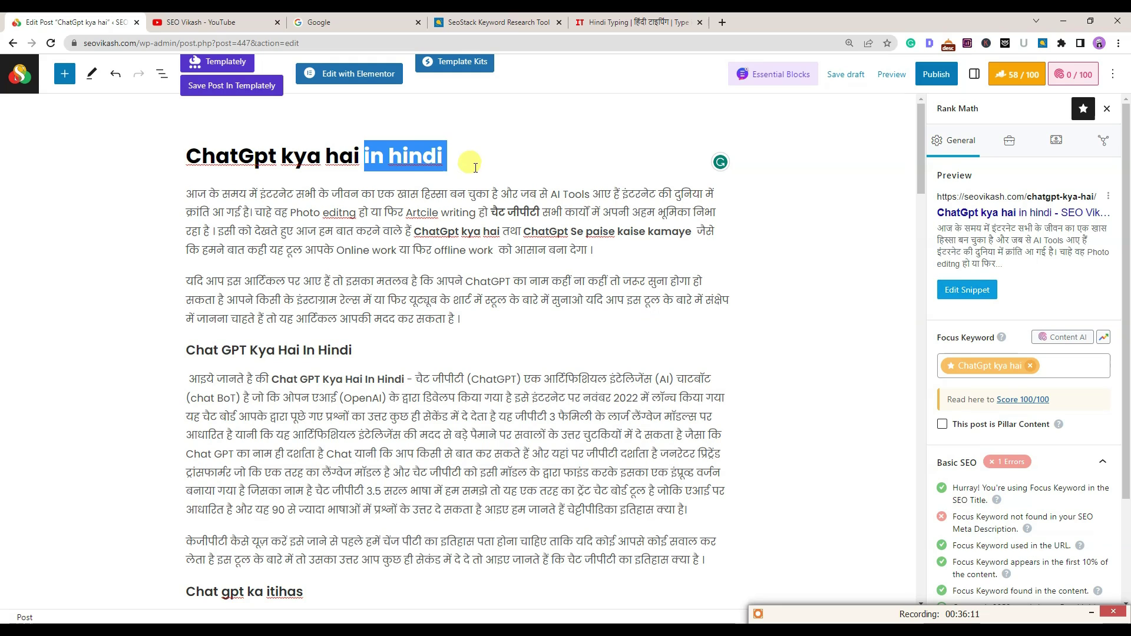
{"action": "key", "text": "BackSpace"}
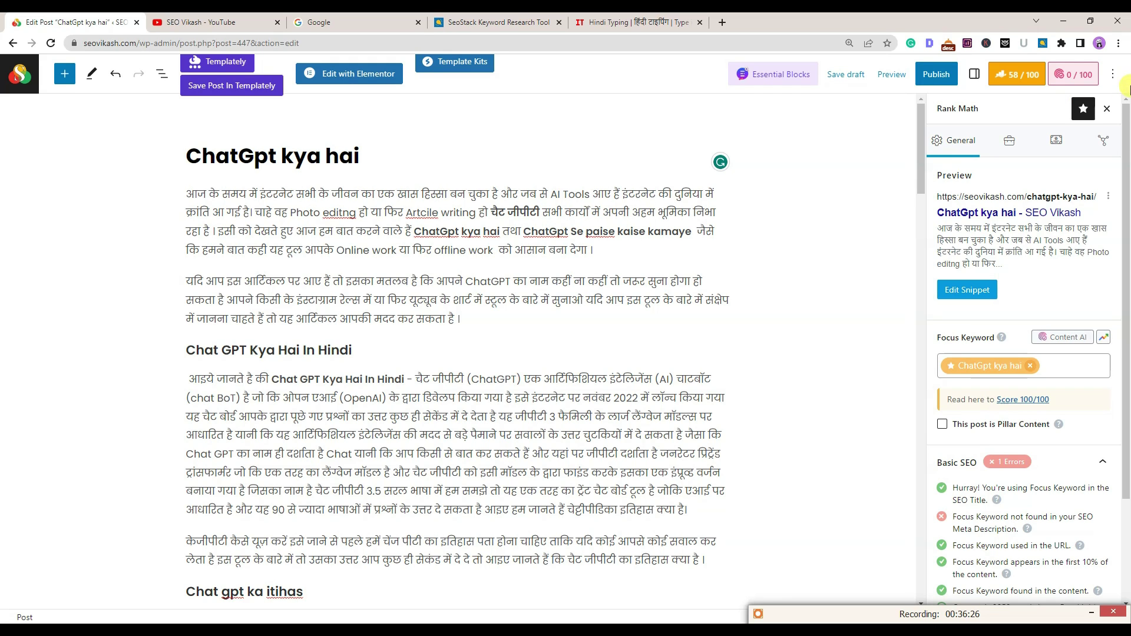
{"action": "left_click", "coordinate": [971, 291]}
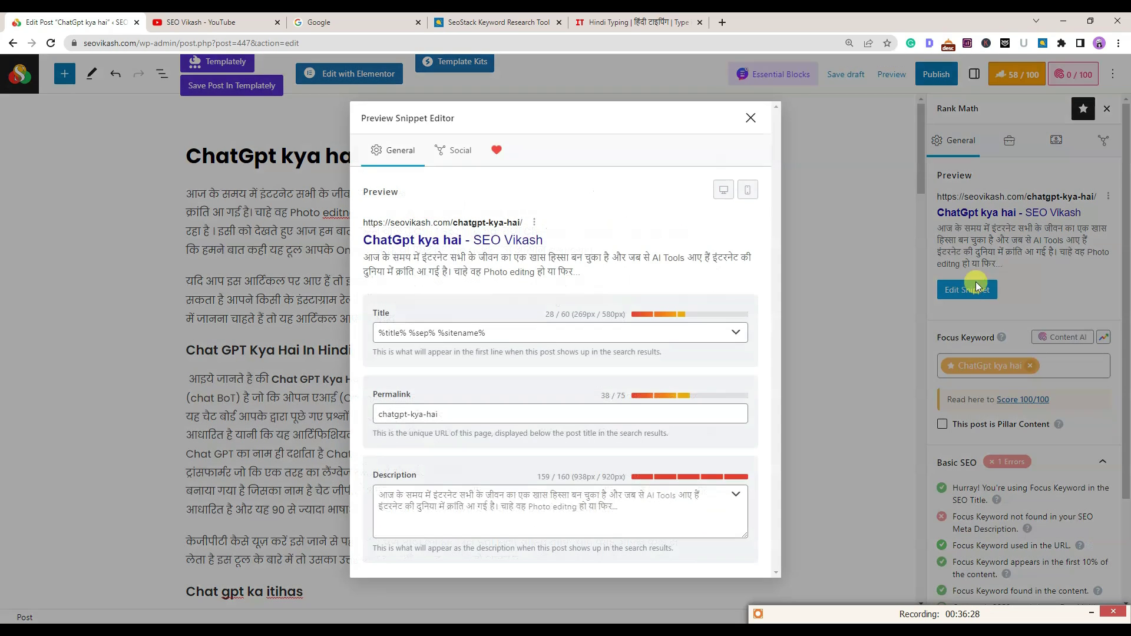
{"action": "left_click", "coordinate": [751, 118]}
{"action": "left_click", "coordinate": [376, 149]}
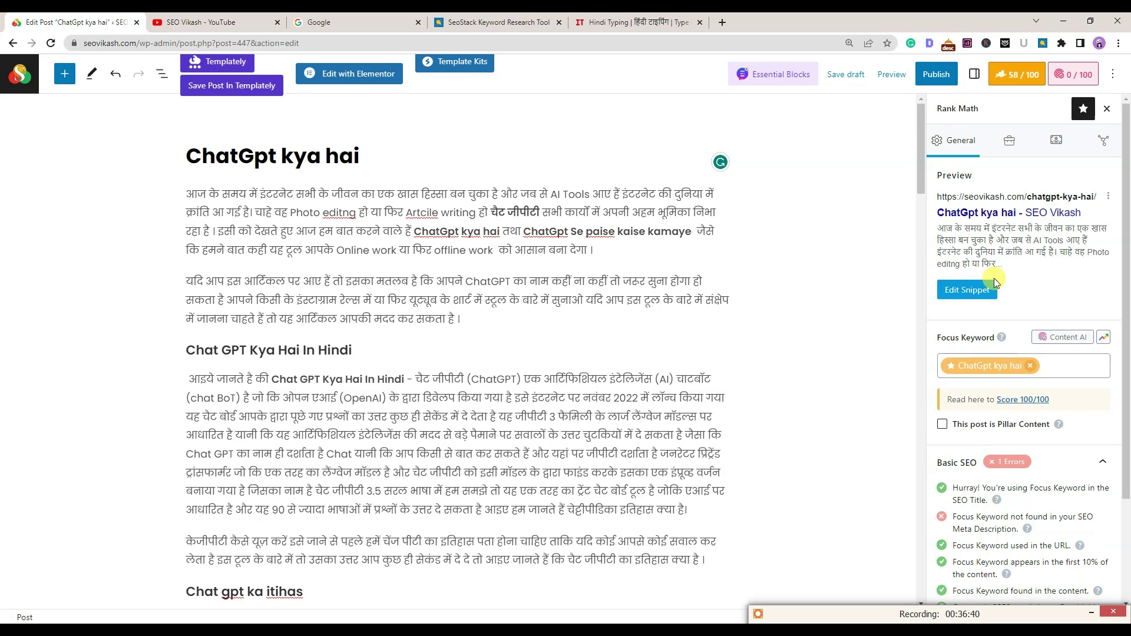
Insert "in hindi" after %title% in the SEO title of the snippet, review the preview and close the editor
{"action": "left_click", "coordinate": [967, 290]}
{"action": "left_click", "coordinate": [407, 333]}
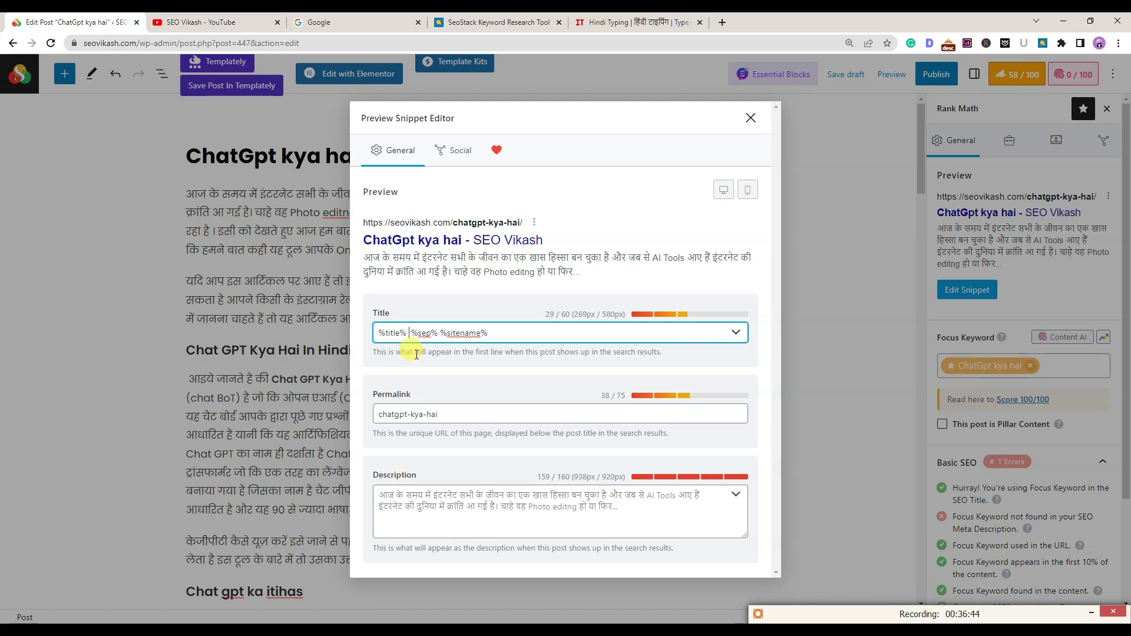
{"action": "type", "text": "in hindi"}
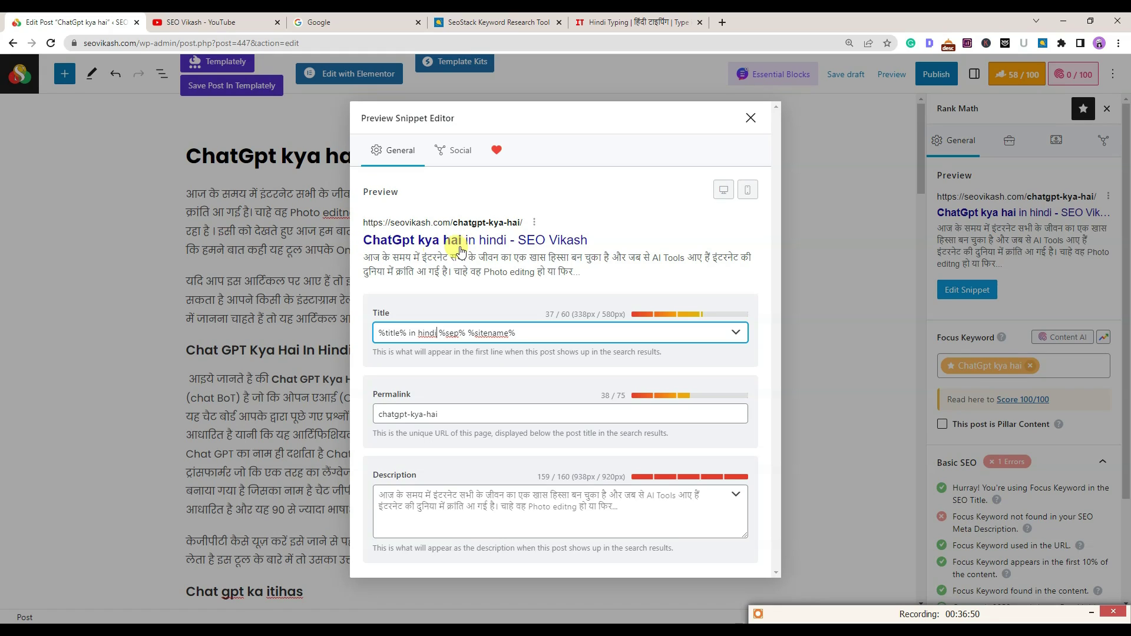
{"action": "left_click_drag", "start_coordinate": [611, 238], "coordinate": [360, 246]}
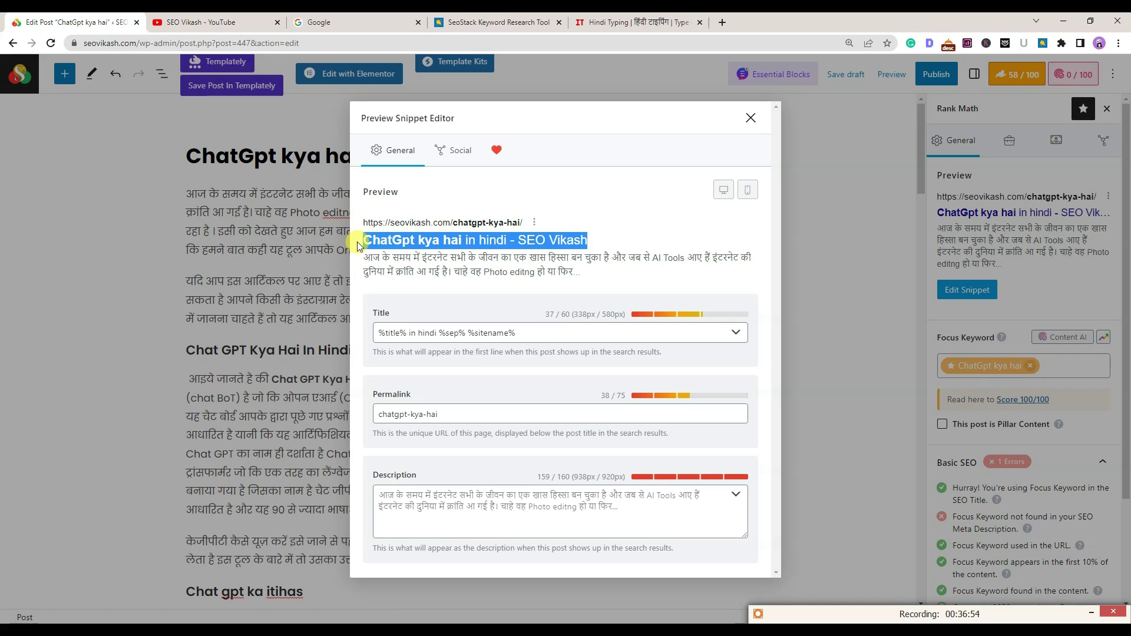
{"action": "left_click_drag", "start_coordinate": [362, 222], "coordinate": [523, 227]}
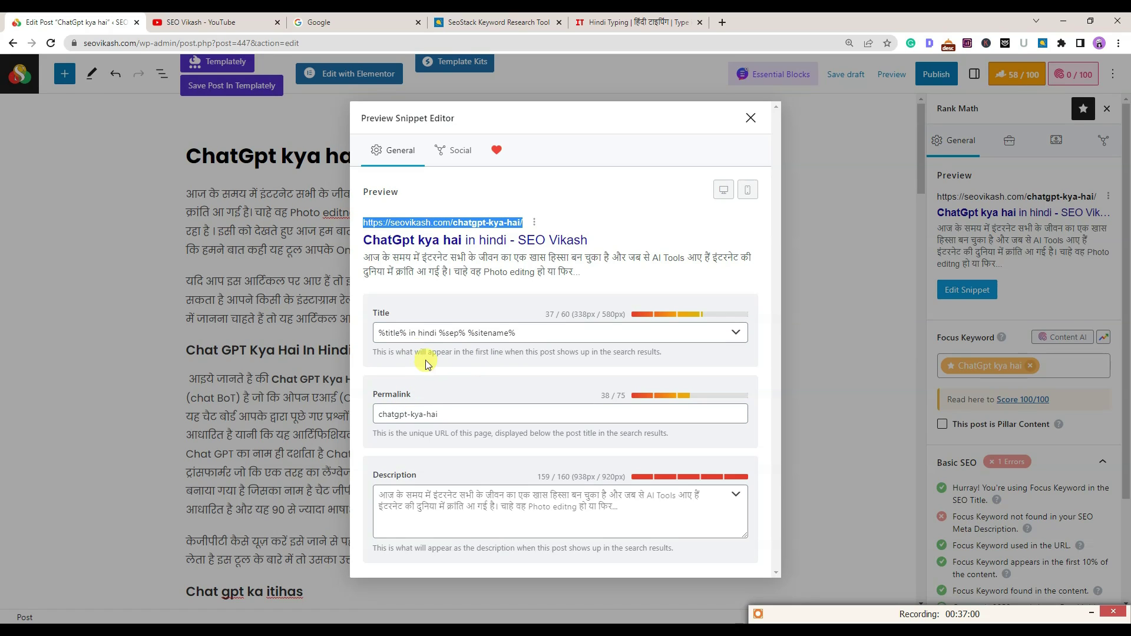
{"action": "left_click_drag", "start_coordinate": [407, 333], "coordinate": [437, 336]}
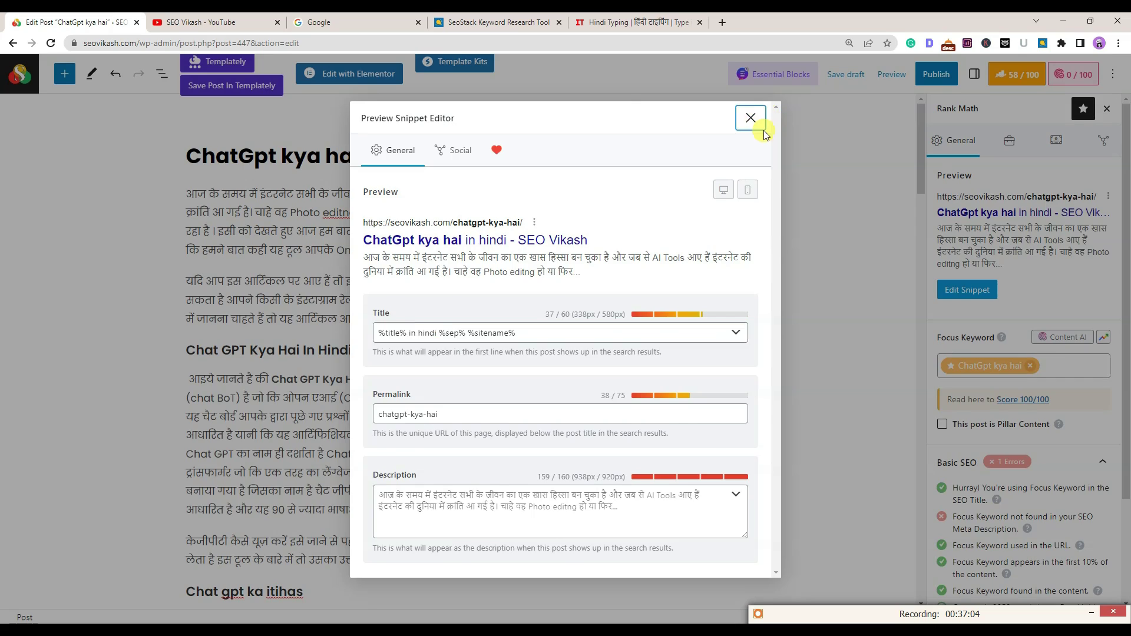
{"action": "left_click", "coordinate": [750, 118]}
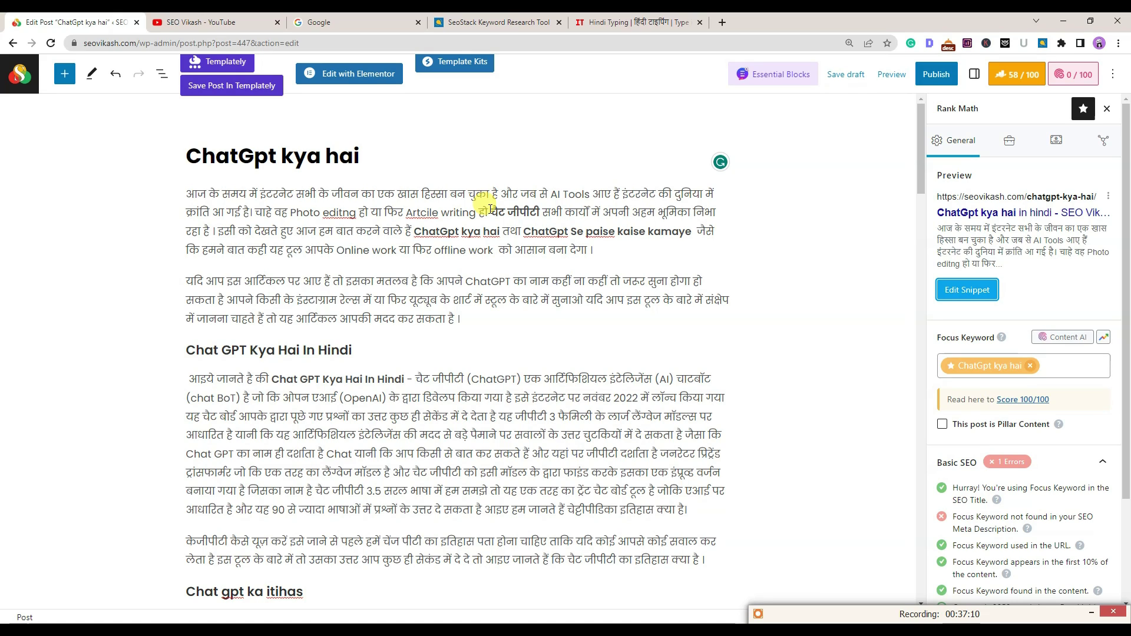
Set the SEO description to the intro passage from "चैट जीपीटी सभी कार्यों" to "ChatGpt Se paise kaise kamaye", ending it with "...."
{"action": "left_click_drag", "start_coordinate": [490, 211], "coordinate": [703, 239]}
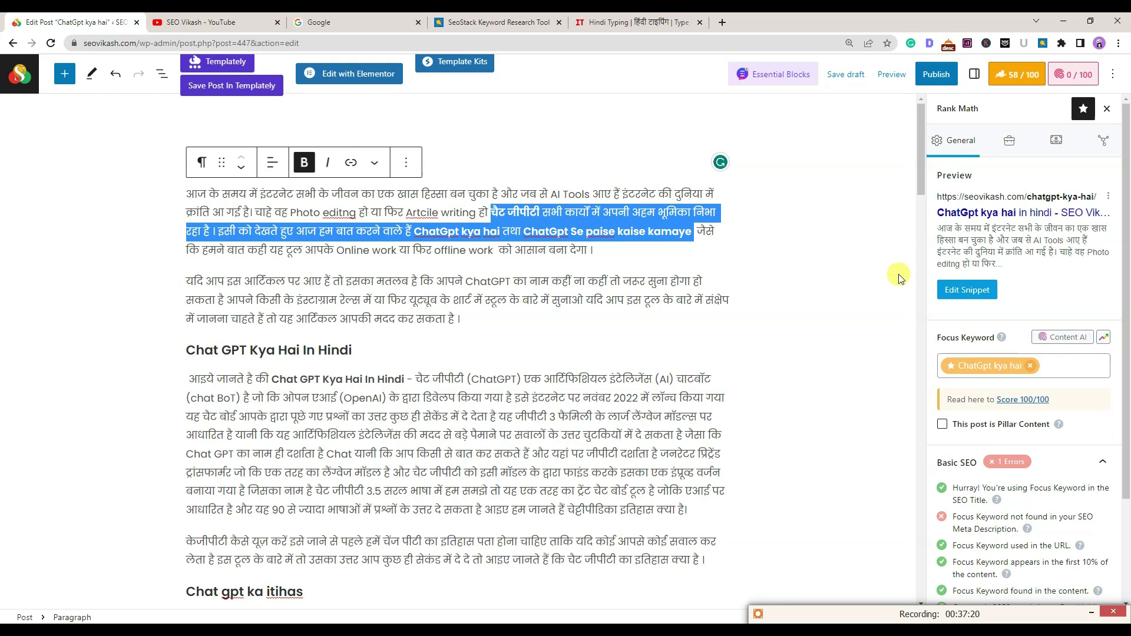
{"action": "left_click", "coordinate": [966, 289]}
{"action": "left_click", "coordinate": [483, 496]}
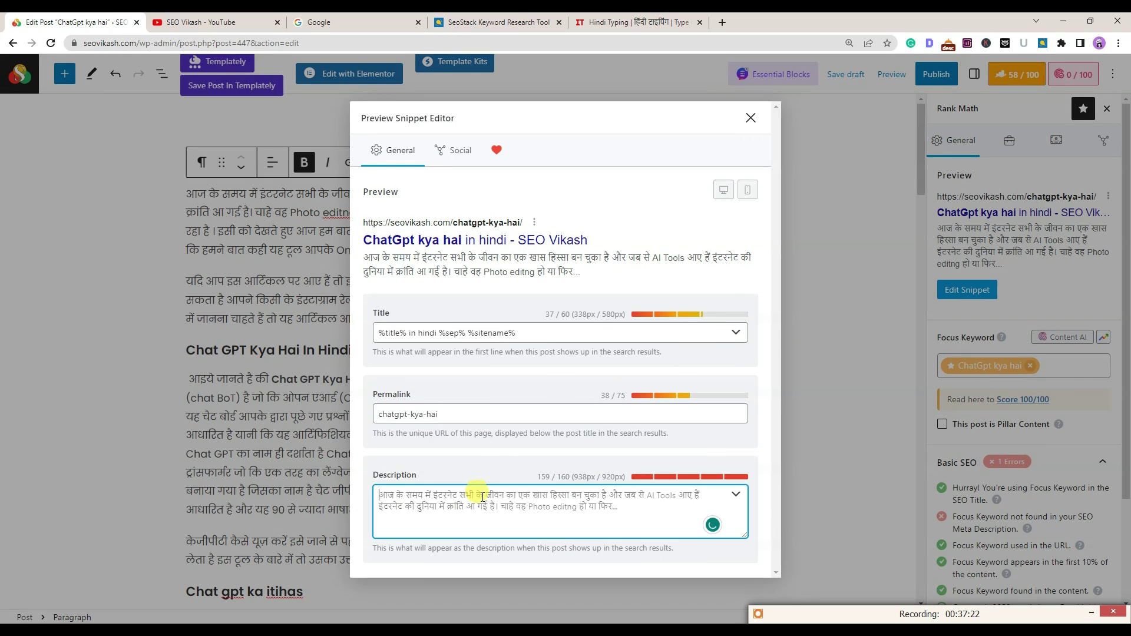
{"action": "type", "text": "चैट जीपीटी सभी कार्यों में अपनी अहम भूमिका निभा रहा है । इसी को देखते हुए आज हम बात करने वाले हैं ChatGpt kya hai तथा ChatGpt Se paise kaise kamaye"}
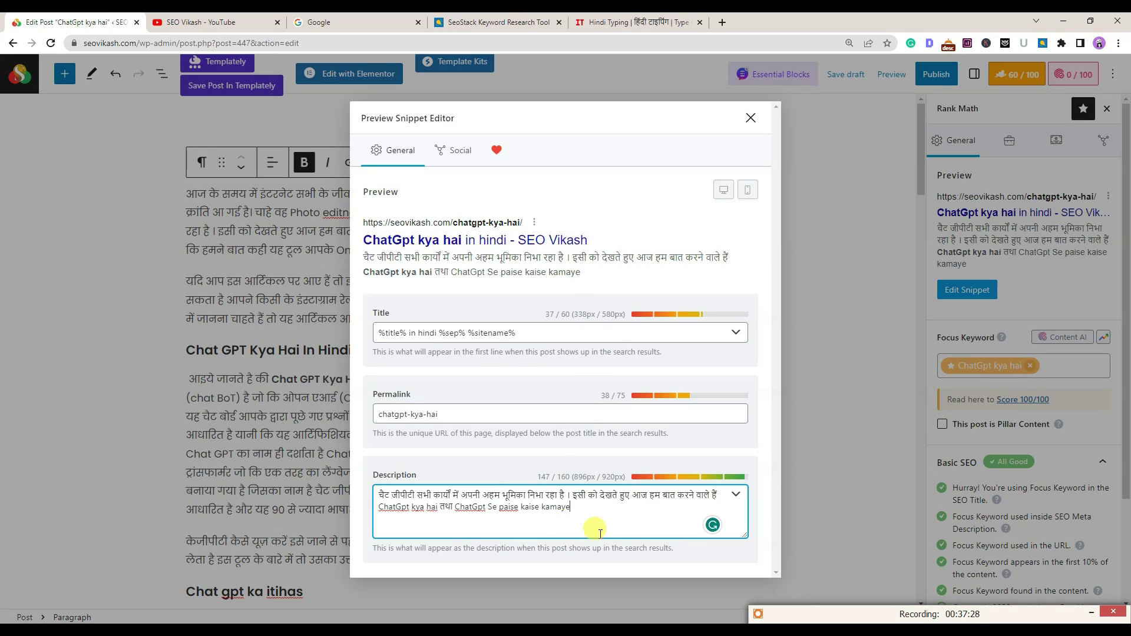
{"action": "type", "text": "...."}
Review the description and its keywords in the search result preview, and close the snippet editor
{"action": "left_click_drag", "start_coordinate": [363, 257], "coordinate": [593, 273]}
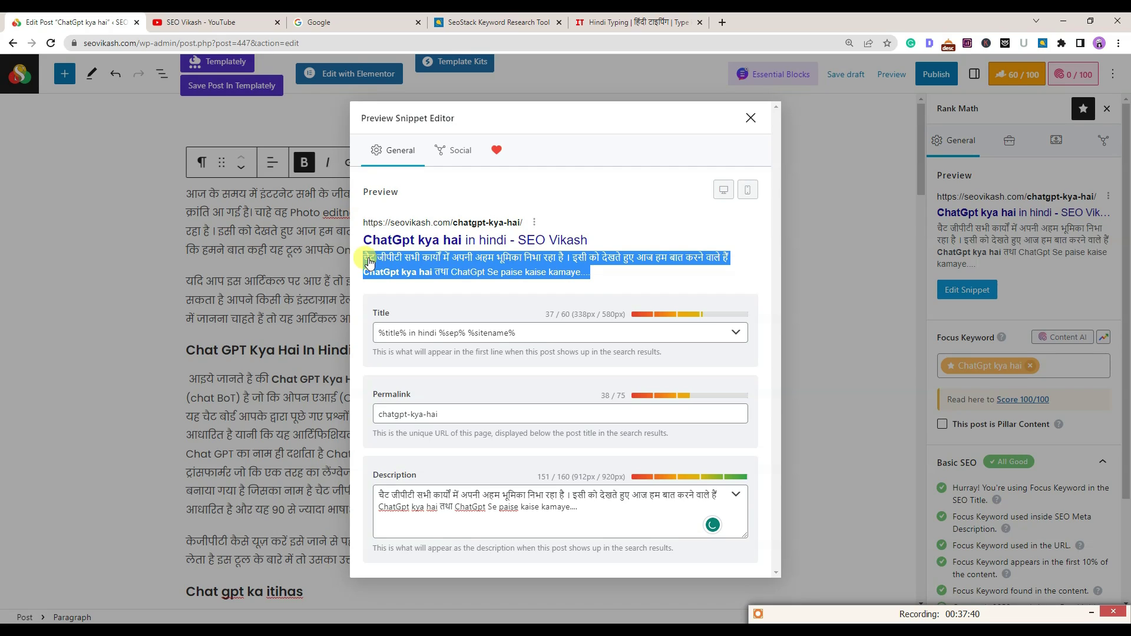
{"action": "left_click_drag", "start_coordinate": [359, 257], "coordinate": [585, 272]}
{"action": "left_click", "coordinate": [657, 248]}
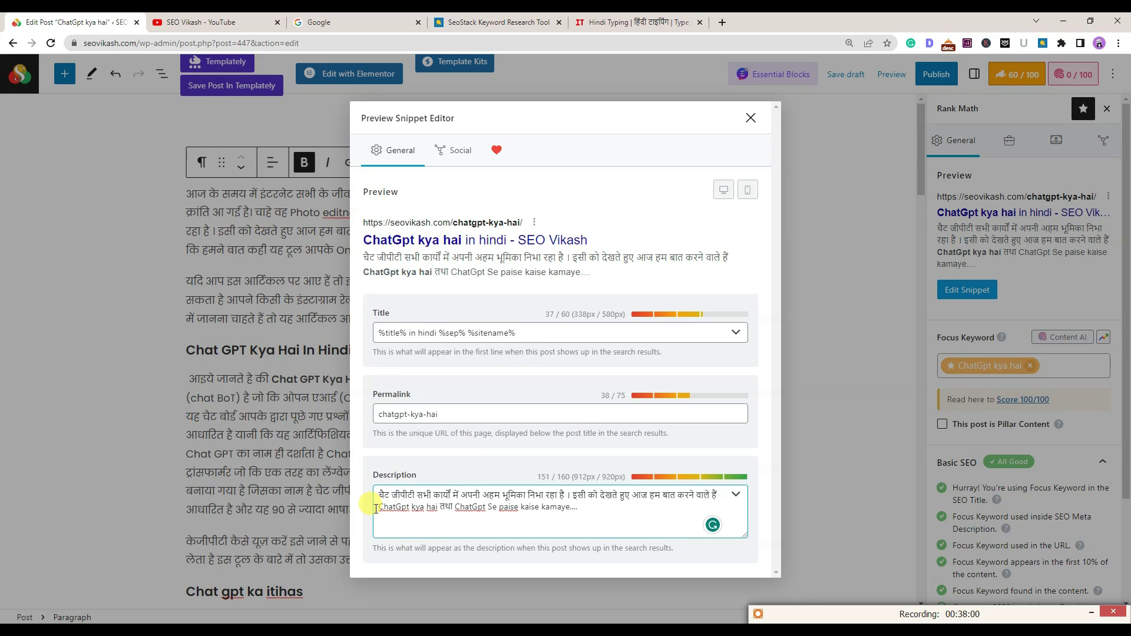
{"action": "left_click_drag", "start_coordinate": [375, 508], "coordinate": [550, 508]}
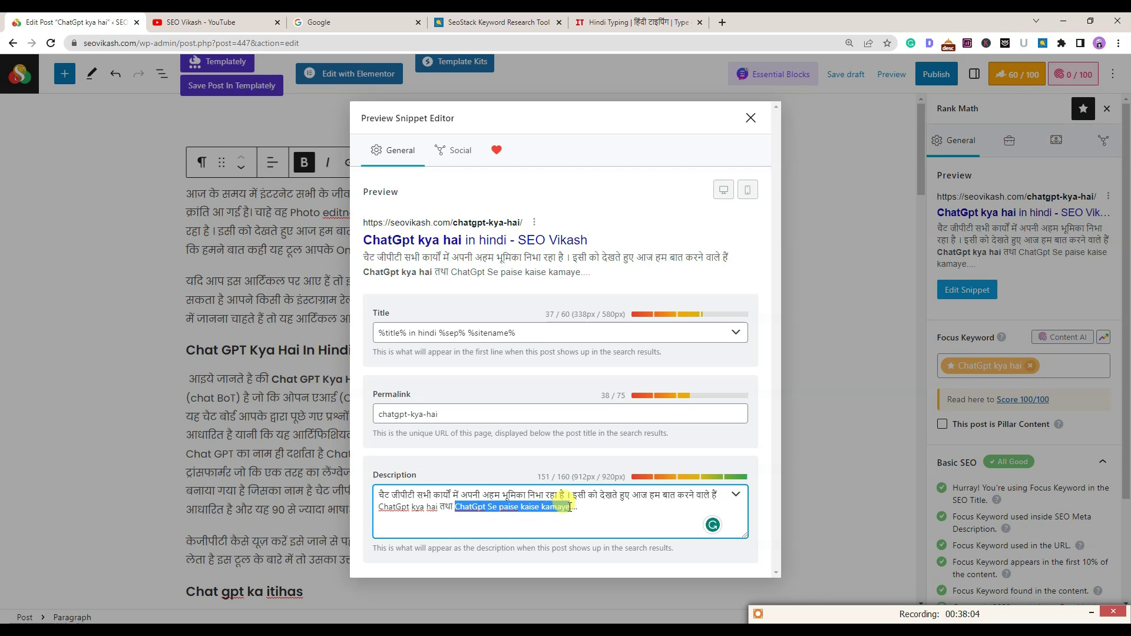
{"action": "left_click_drag", "start_coordinate": [451, 258], "coordinate": [549, 280]}
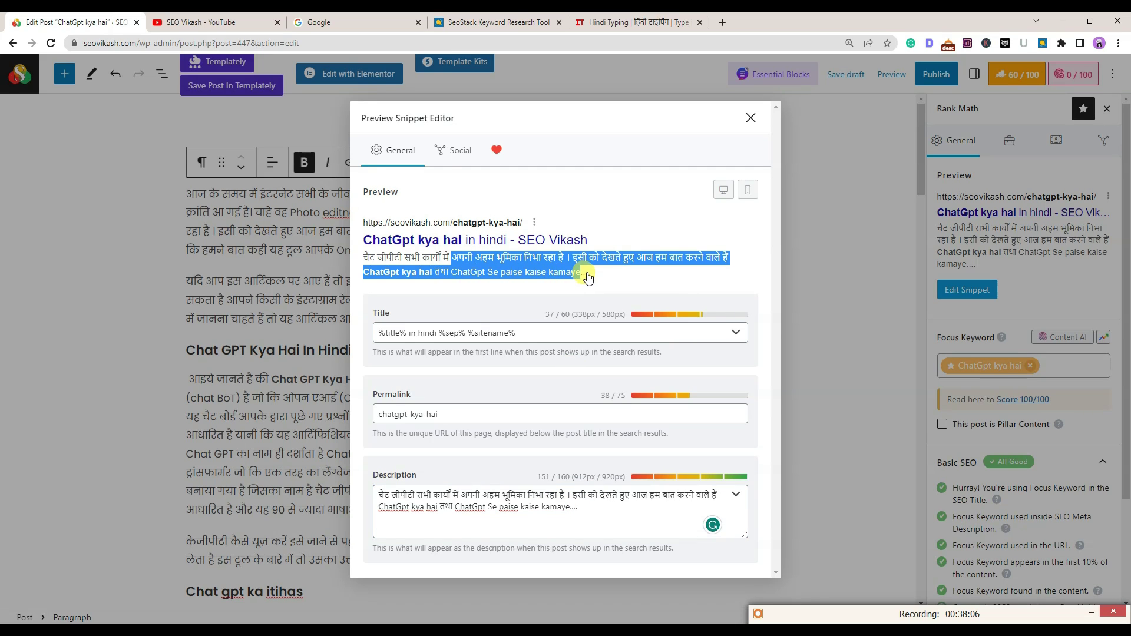
{"action": "left_click", "coordinate": [586, 273]}
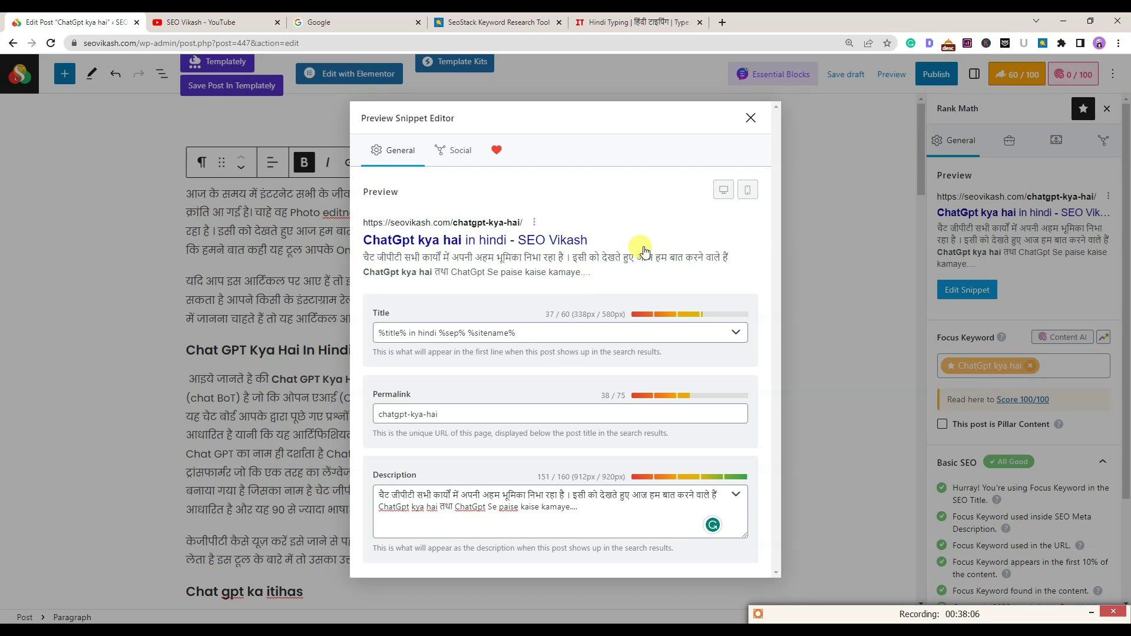
{"action": "left_click", "coordinate": [751, 119]}
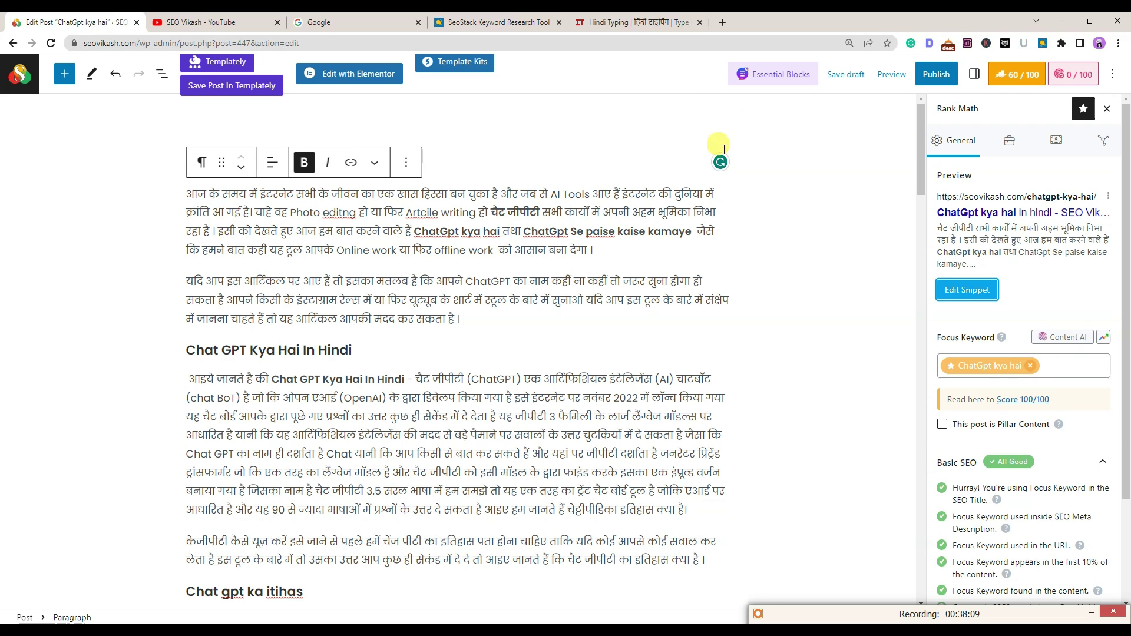
Look through the post's Rank Math settings and examine the Basic SEO and Additional checks
{"action": "left_click", "coordinate": [1011, 142]}
{"action": "left_click", "coordinate": [1071, 138]}
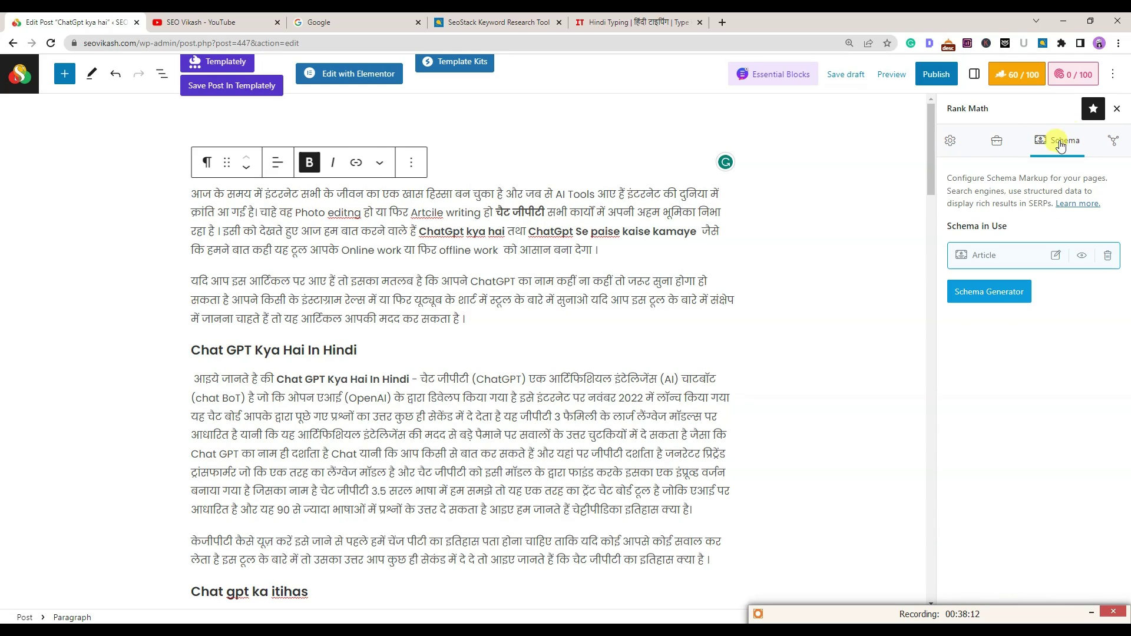
{"action": "left_click", "coordinate": [950, 142]}
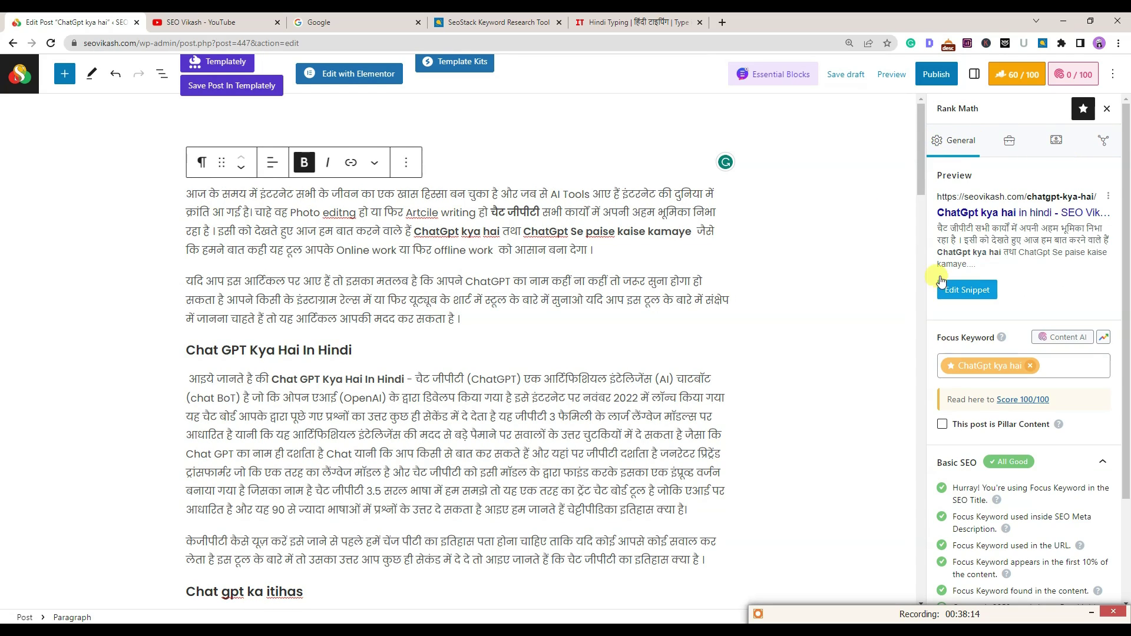
{"action": "scroll", "coordinate": [990, 398], "scroll_direction": "down", "scroll_amount": 2}
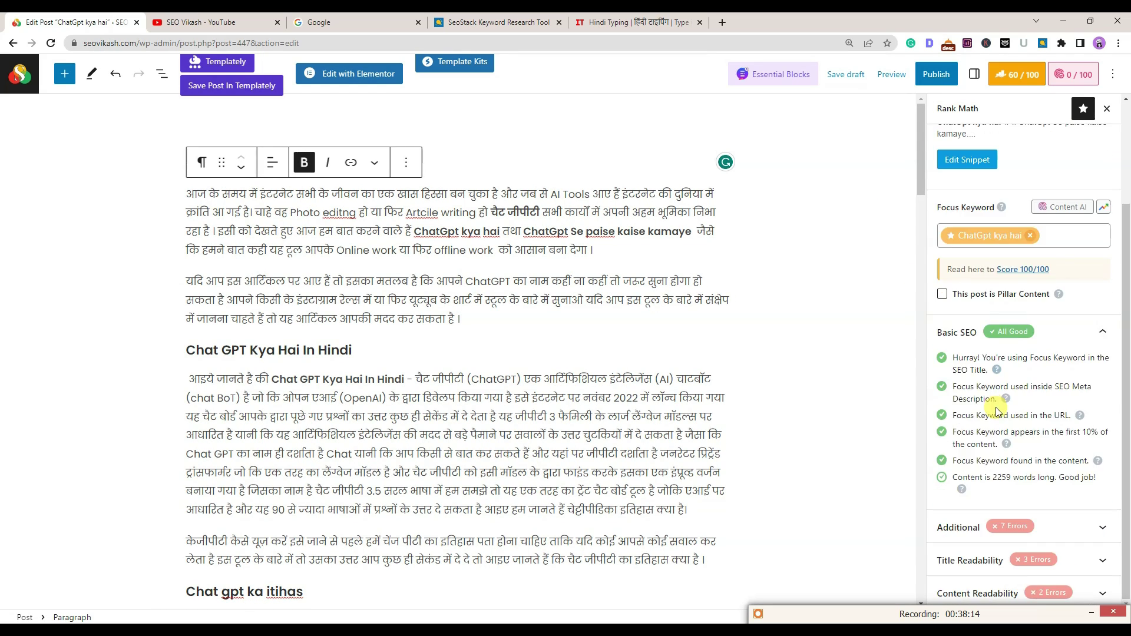
{"action": "left_click", "coordinate": [1103, 526]}
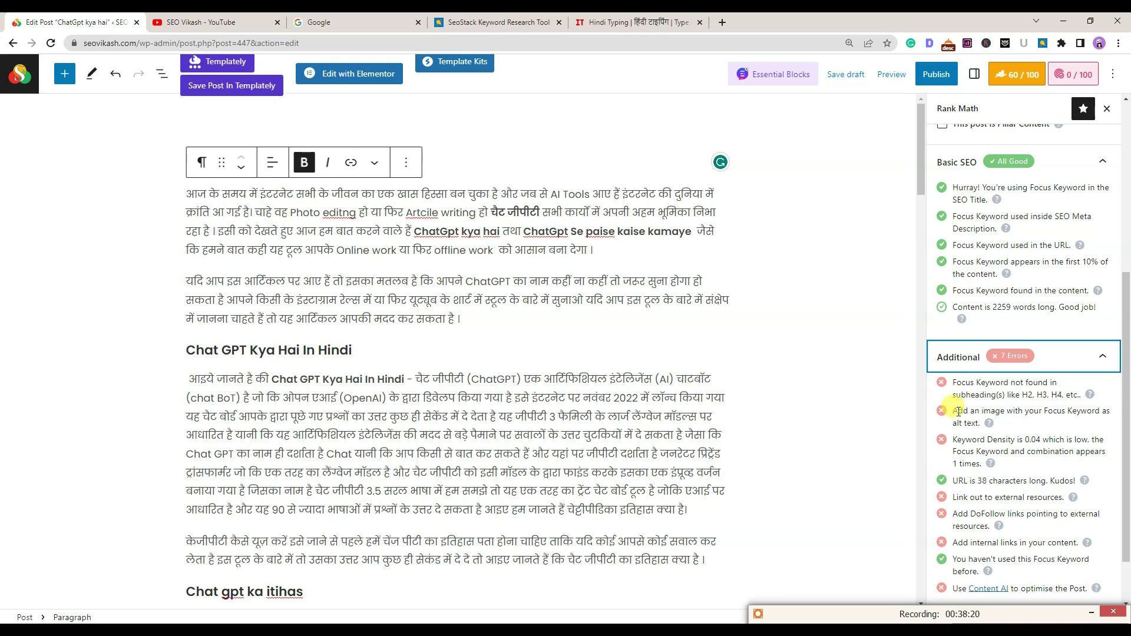
Change the post title to "Chat Gpt kya hai" and replace the Rank Math focus keyword with the same phrase
{"action": "left_click", "coordinate": [533, 130]}
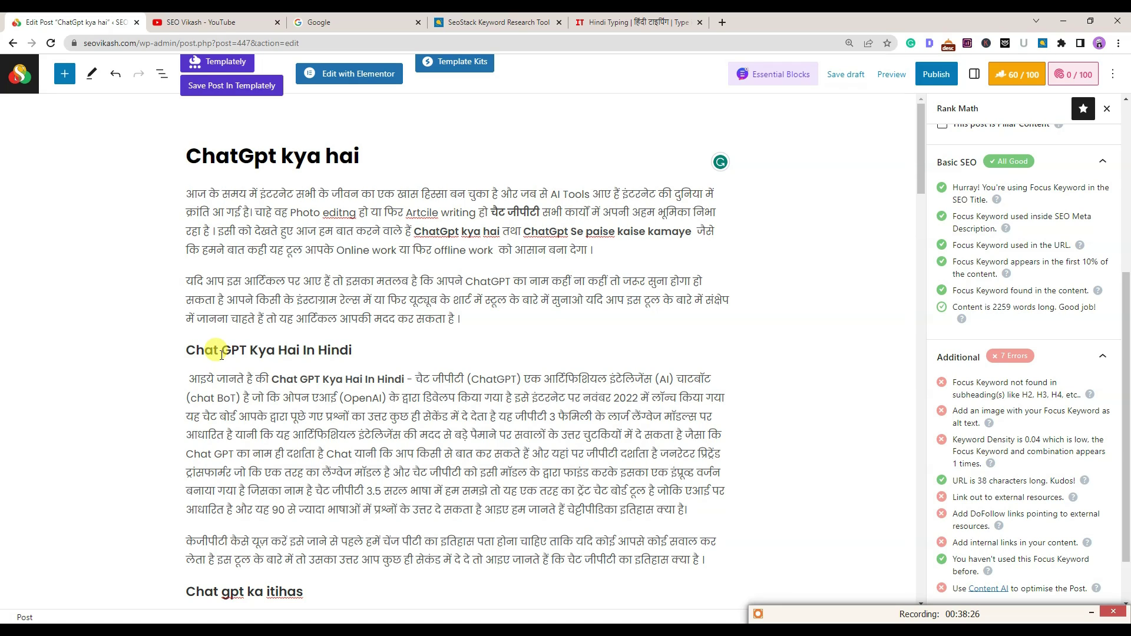
{"action": "left_click", "coordinate": [241, 158]}
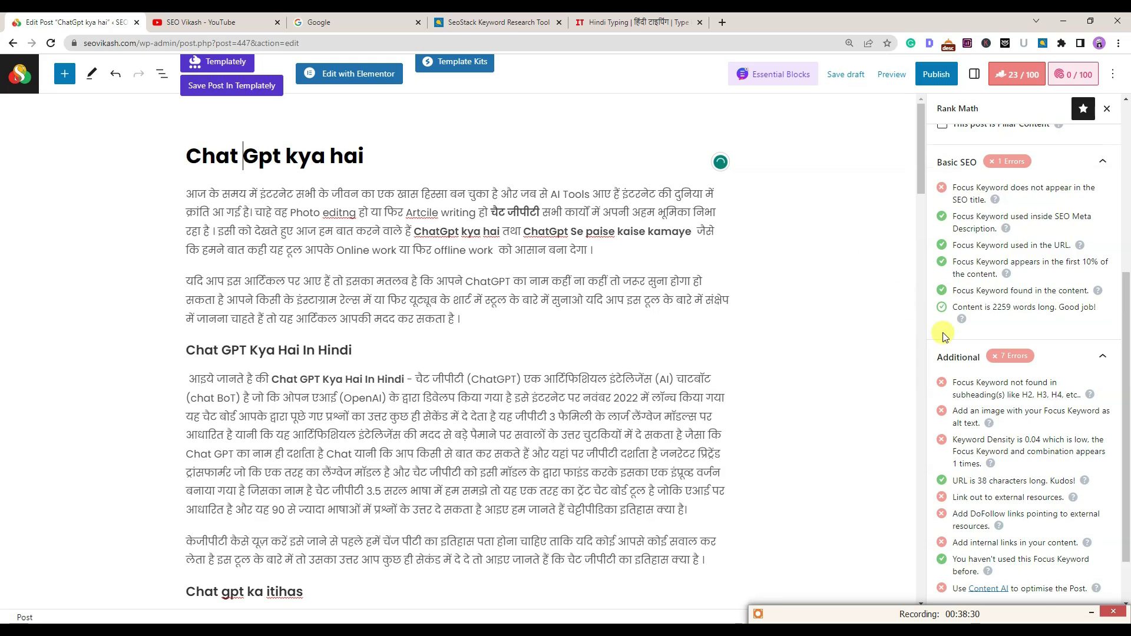
{"action": "scroll", "coordinate": [1002, 347], "scroll_direction": "up", "scroll_amount": 5}
{"action": "scroll", "coordinate": [1039, 360], "scroll_direction": "up", "scroll_amount": 1}
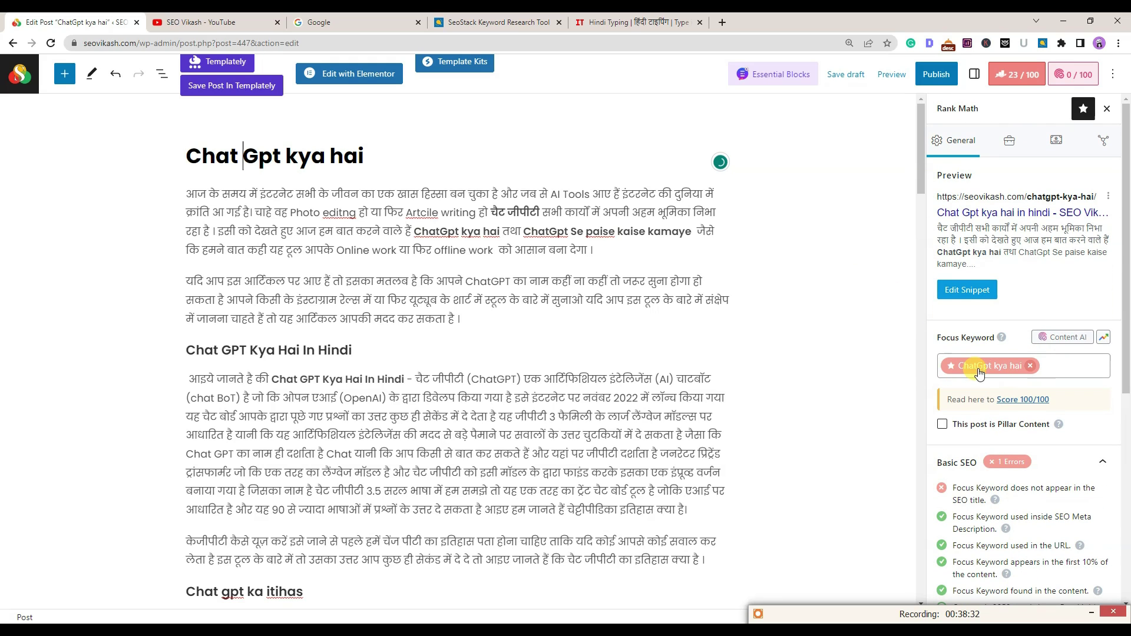
{"action": "left_click", "coordinate": [1029, 366]}
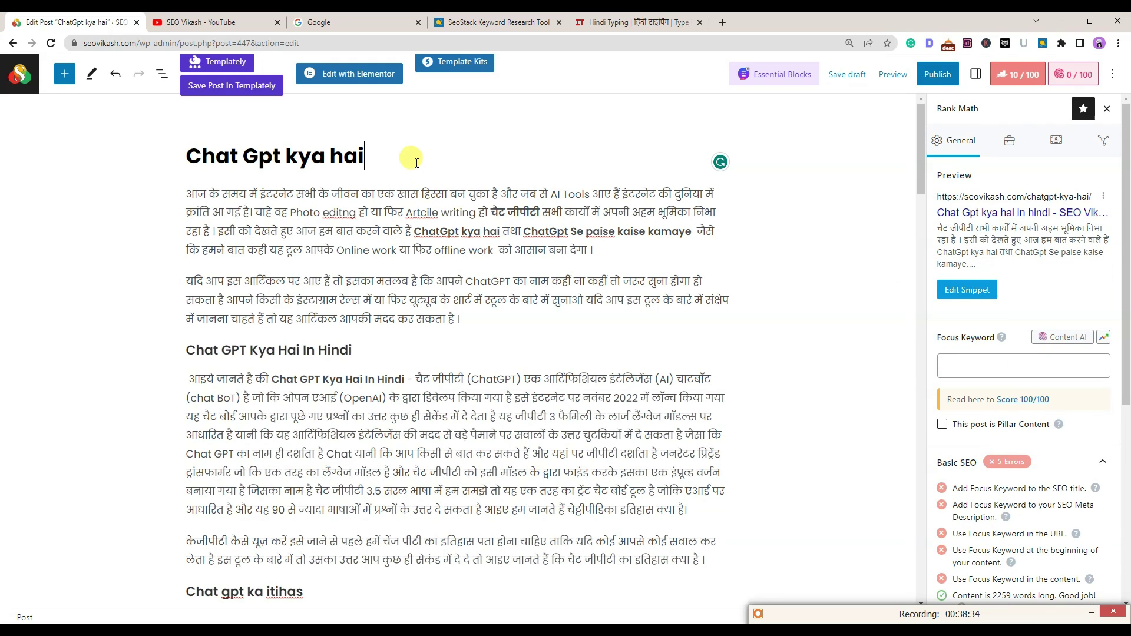
{"action": "triple_click", "coordinate": [417, 163]}
{"action": "key", "text": "ctrl+c"}
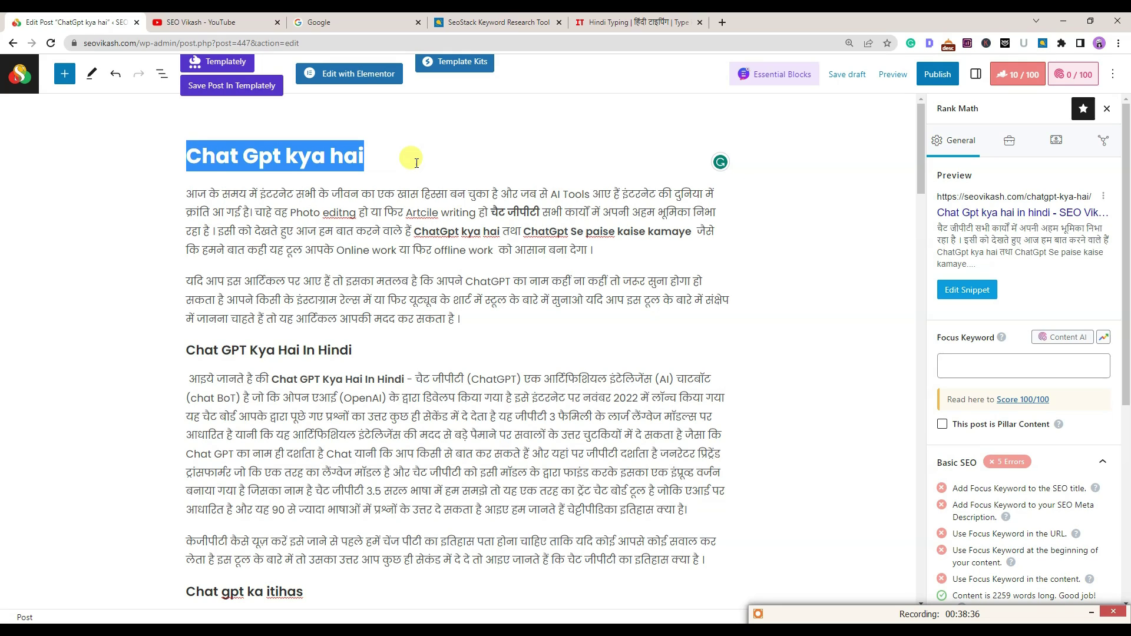
{"action": "left_click", "coordinate": [995, 363]}
{"action": "key", "text": "ctrl+v"}
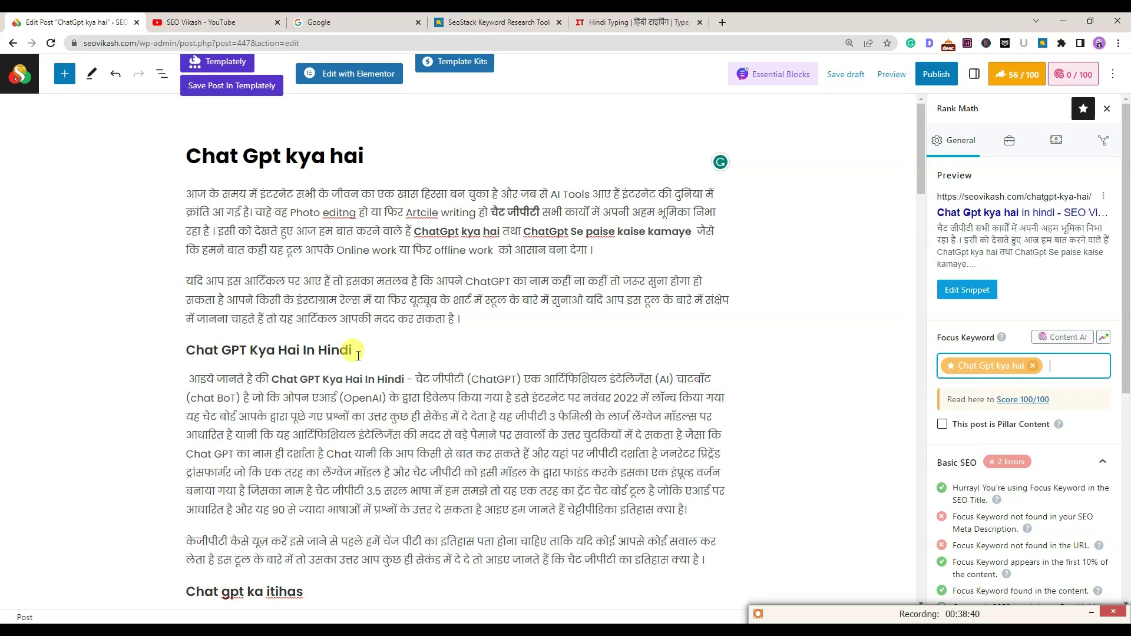
Switch to the Google search window and search for the suggested phrase "chat gpt kya hai"
{"action": "left_click", "coordinate": [249, 158]}
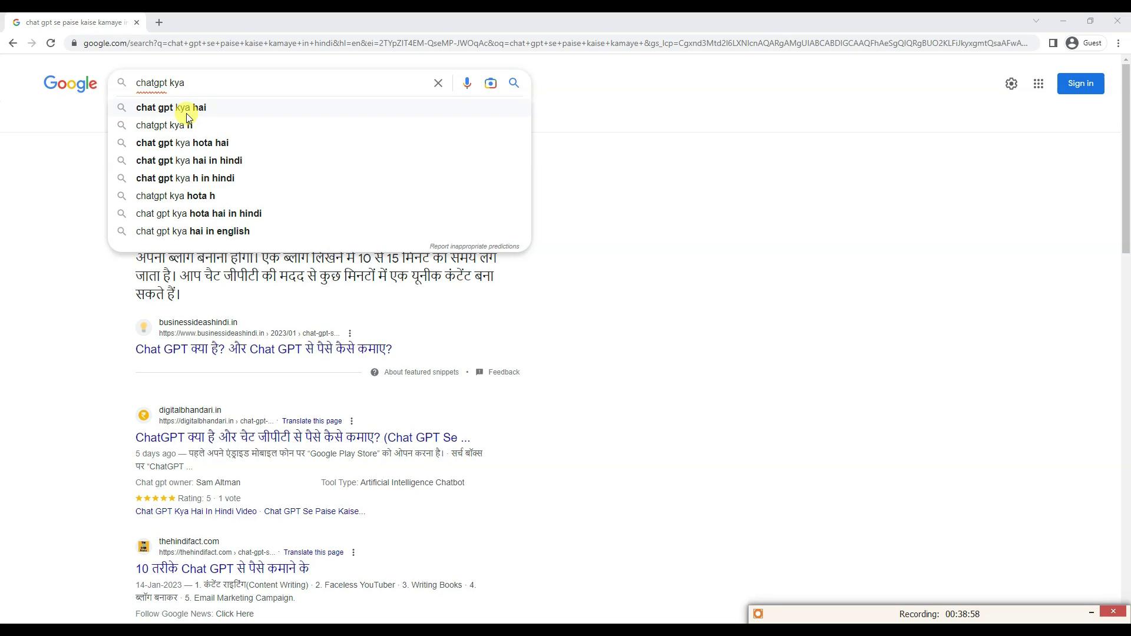
{"action": "left_click", "coordinate": [149, 107]}
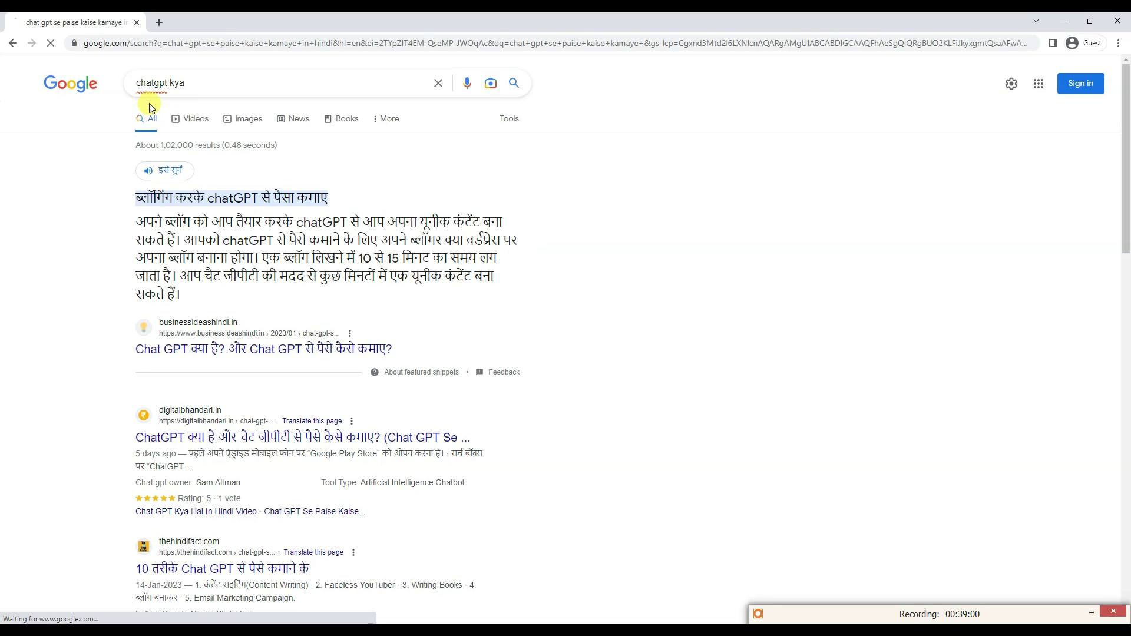
Switch back to the post editor and respell "ChatGpt" as "Chat Gpt" in both bold keyword phrases of the opening paragraph
{"action": "left_click", "coordinate": [214, 81]}
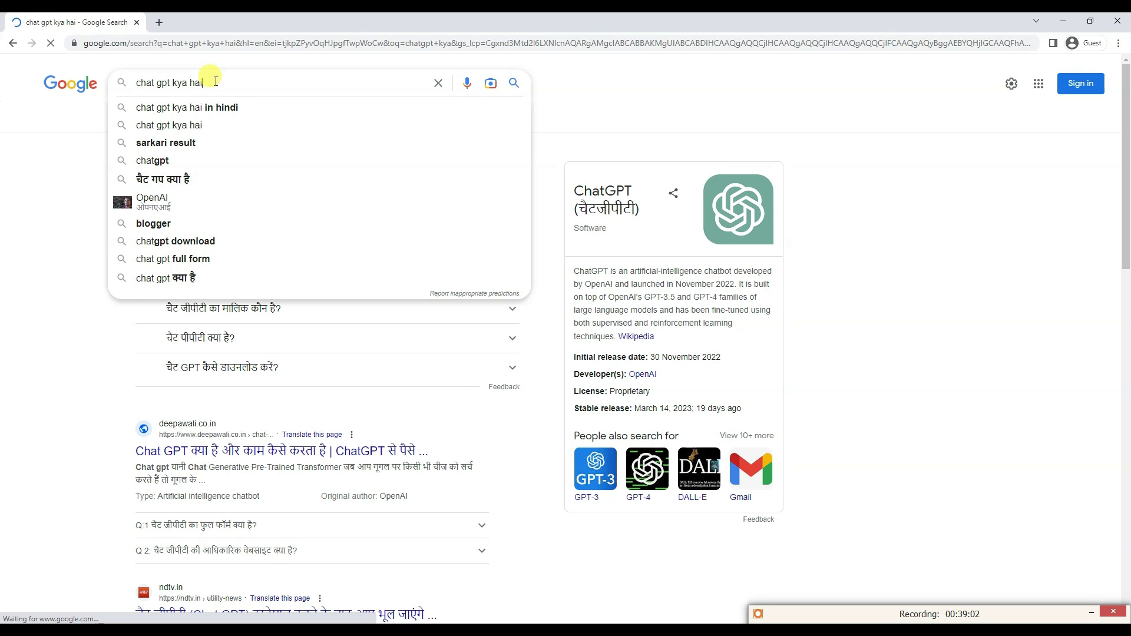
{"action": "triple_click", "coordinate": [214, 80]}
{"action": "key", "text": "alt+Tab"}
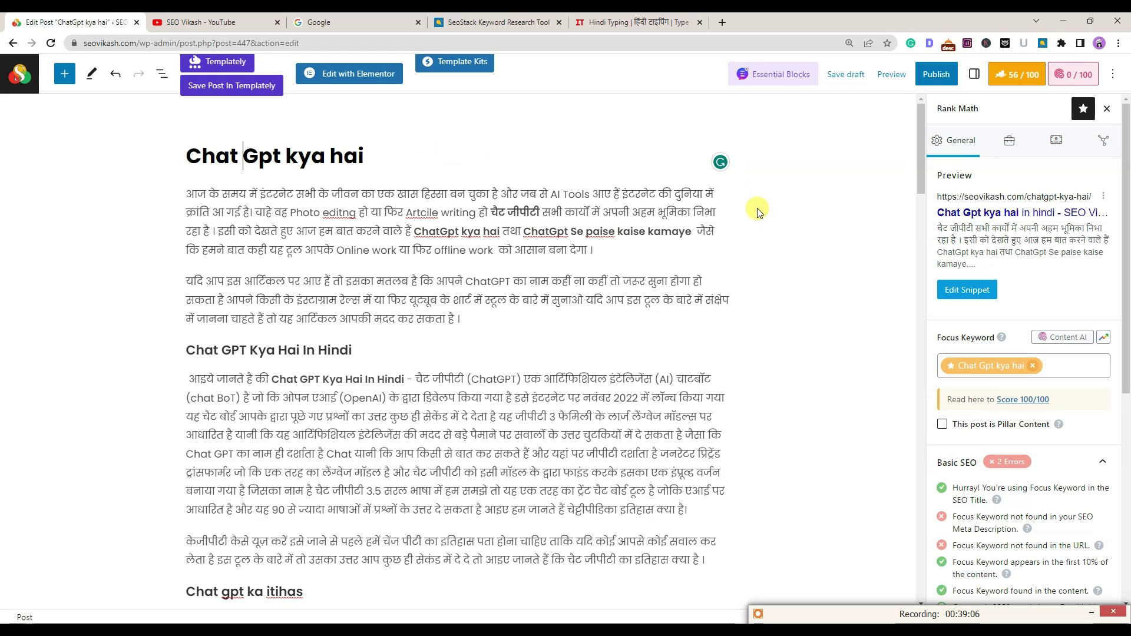
{"action": "left_click", "coordinate": [441, 226]}
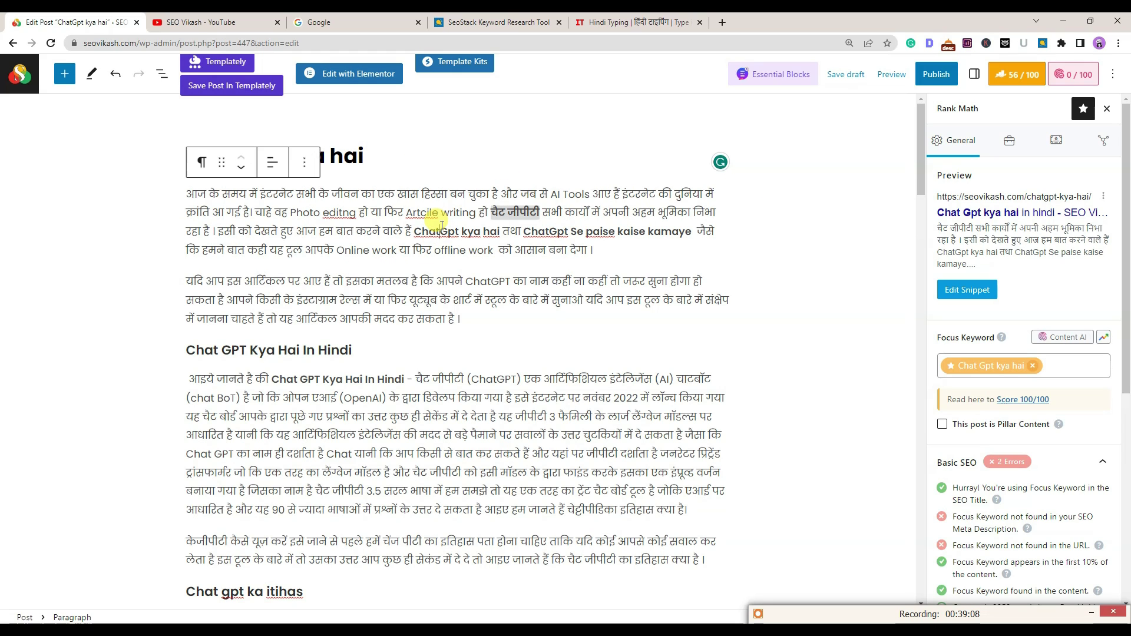
{"action": "left_click", "coordinate": [552, 232]}
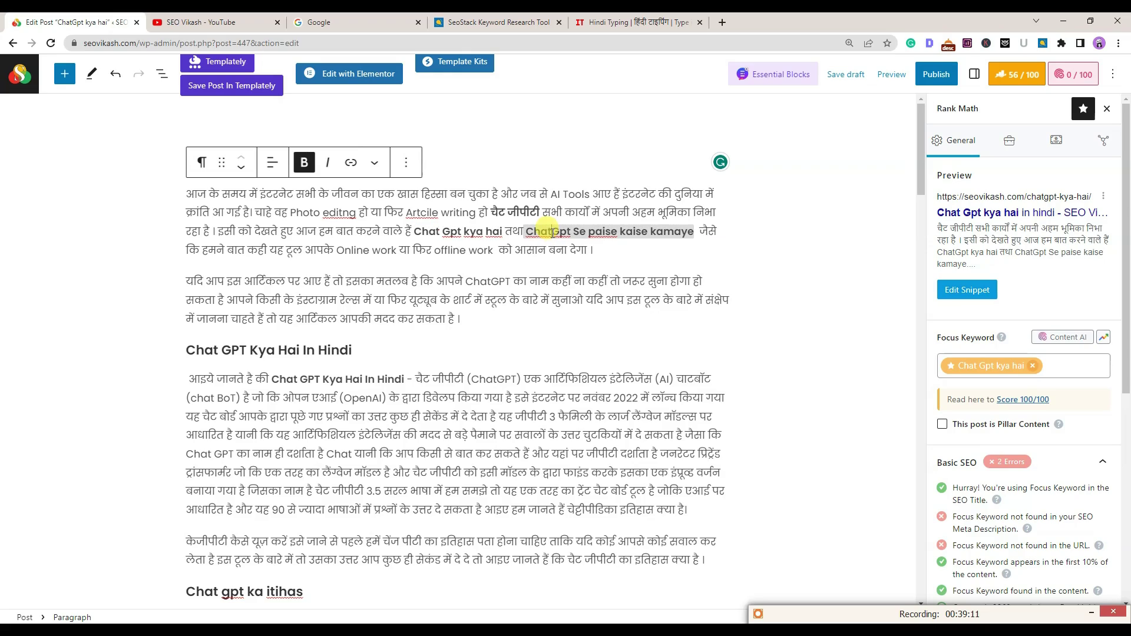
{"action": "left_click", "coordinate": [769, 269]}
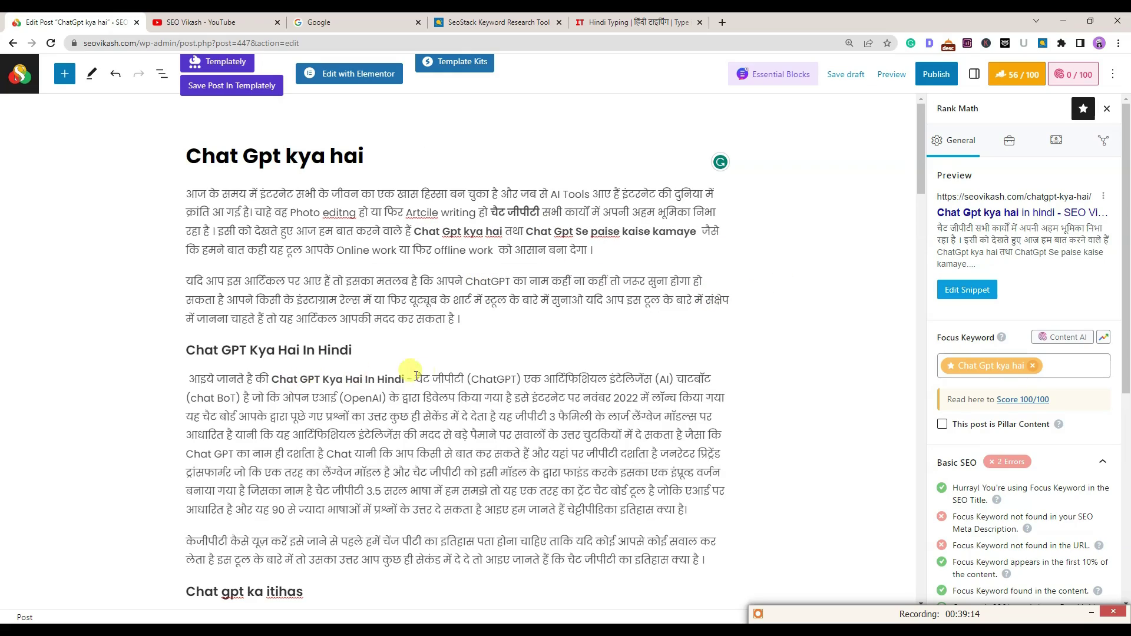
{"action": "scroll", "coordinate": [406, 377], "scroll_direction": "down", "scroll_amount": 7}
{"action": "scroll", "coordinate": [361, 366], "scroll_direction": "down", "scroll_amount": 5}
{"action": "scroll", "coordinate": [412, 295], "scroll_direction": "up", "scroll_amount": 12}
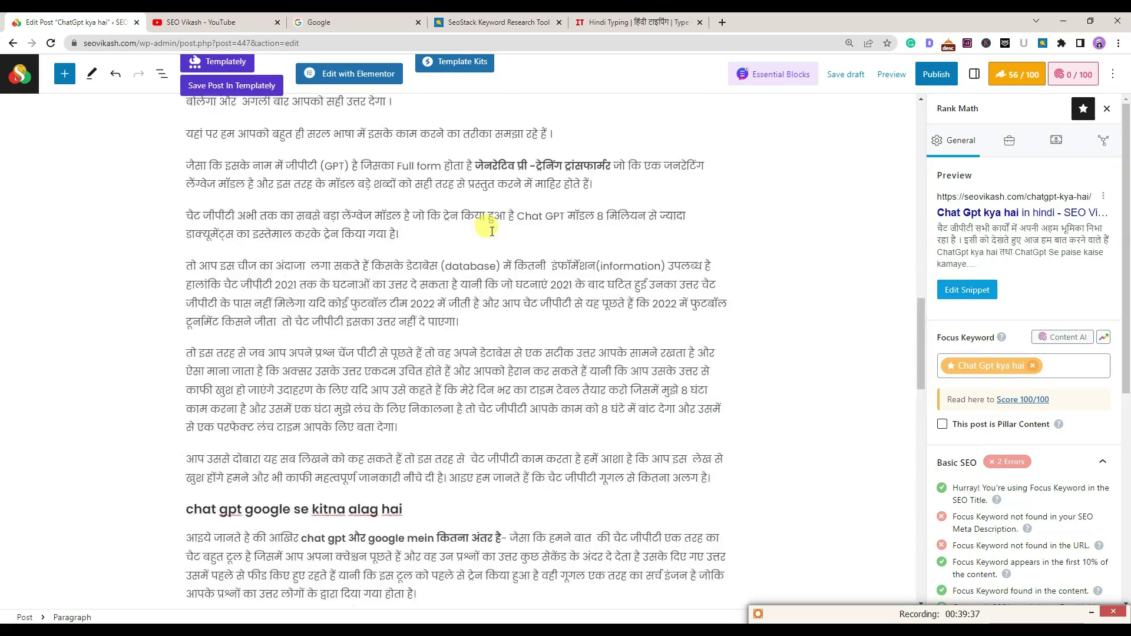
{"action": "left_click", "coordinate": [491, 228]}
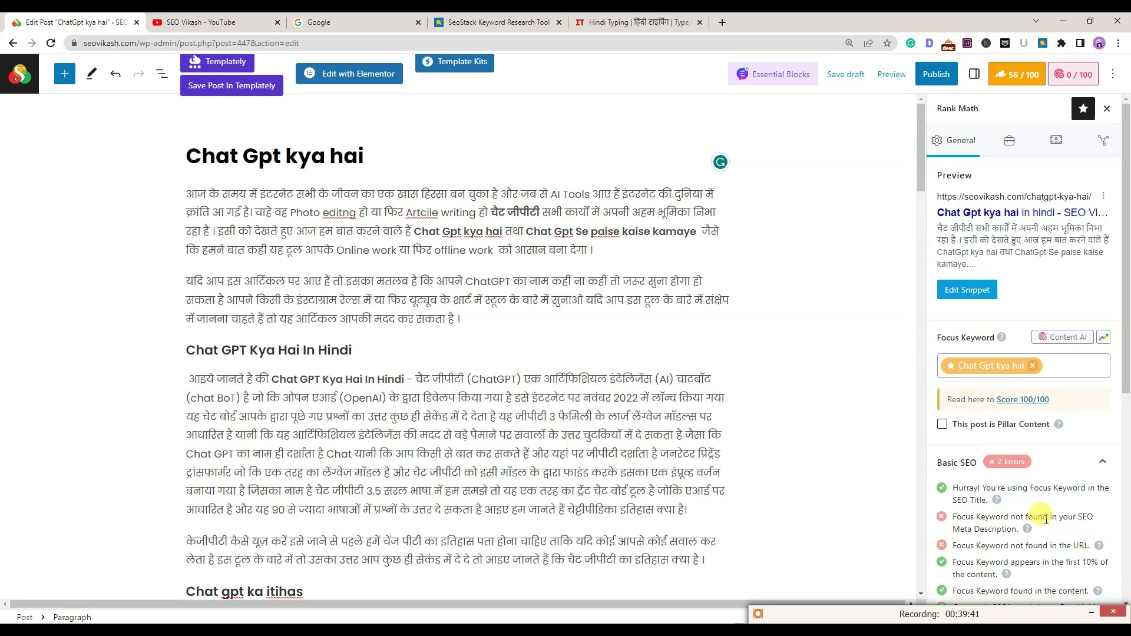
Respell the two keyword phrases in the snippet description as "Chat Gpt kya hai" and "Chat Gpt Se paise kaise kamaye"
{"action": "left_click", "coordinate": [964, 290]}
{"action": "left_click", "coordinate": [399, 510]}
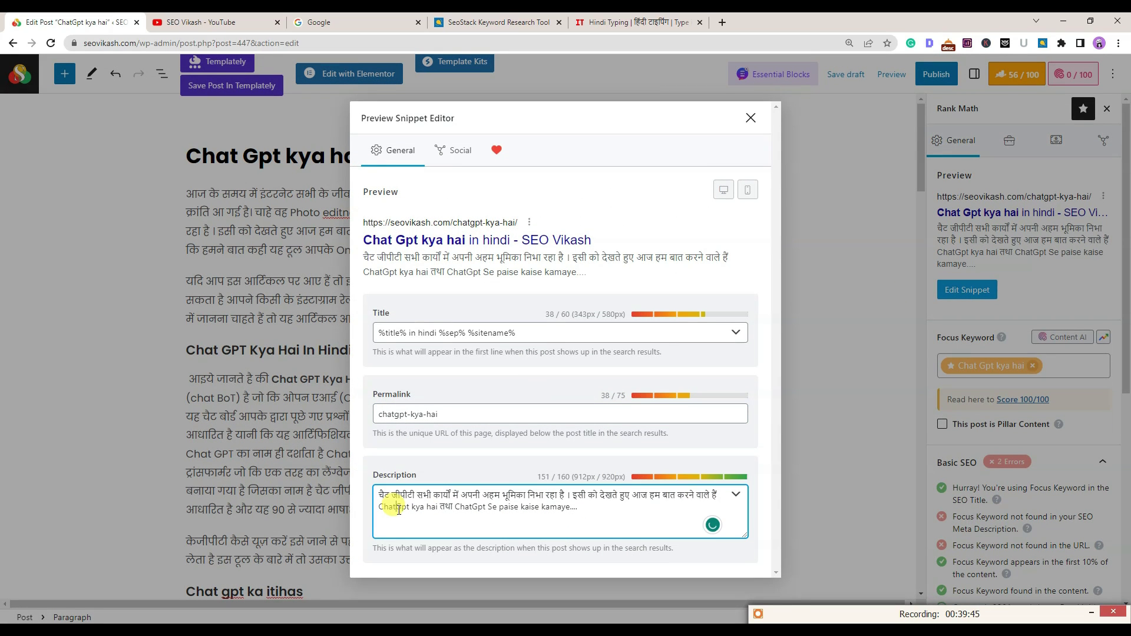
{"action": "left_click", "coordinate": [475, 505]}
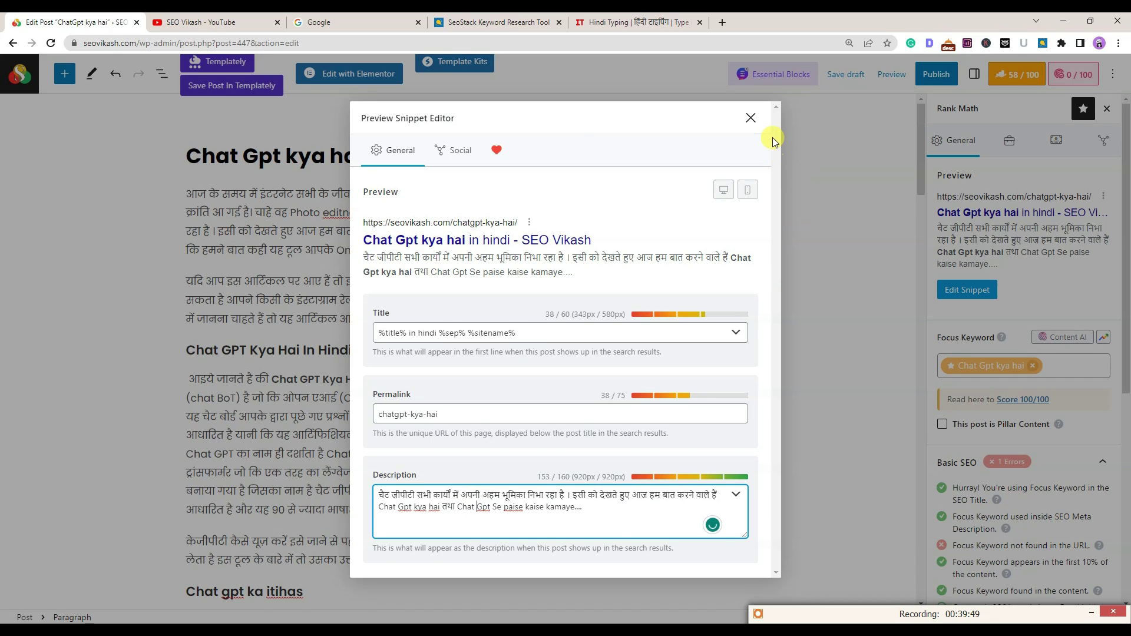
{"action": "left_click", "coordinate": [750, 118]}
{"action": "scroll", "coordinate": [1071, 542], "scroll_direction": "down", "scroll_amount": 5}
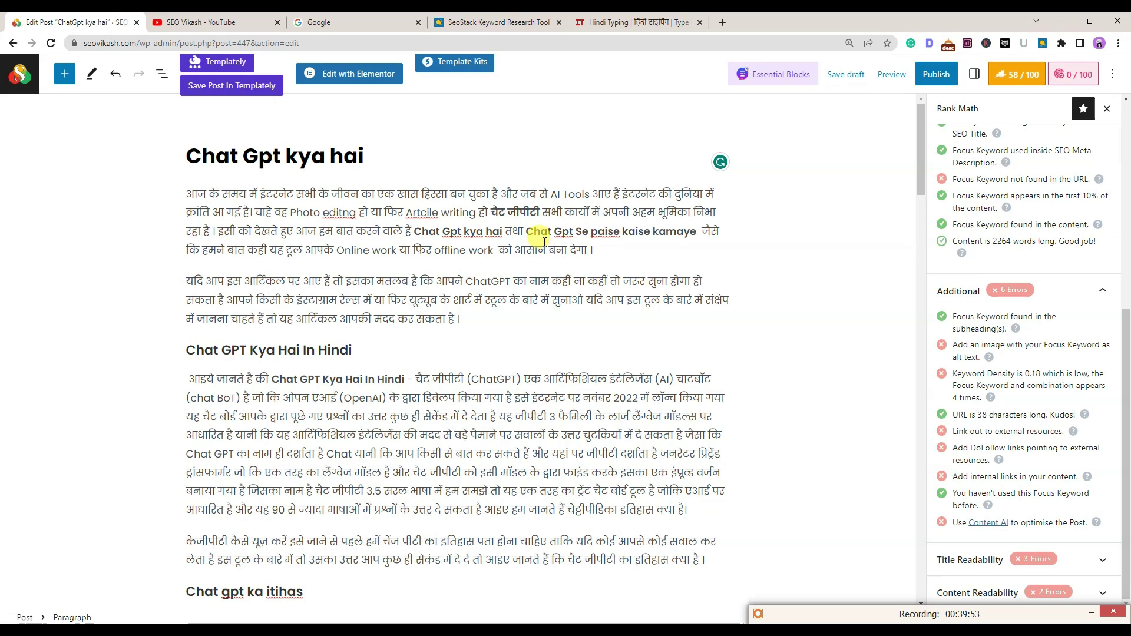
Set both the alt text and the title of the selected laptop image to "chat gpt kya hai in hindi"
{"action": "left_click_drag", "start_coordinate": [378, 154], "coordinate": [180, 159]}
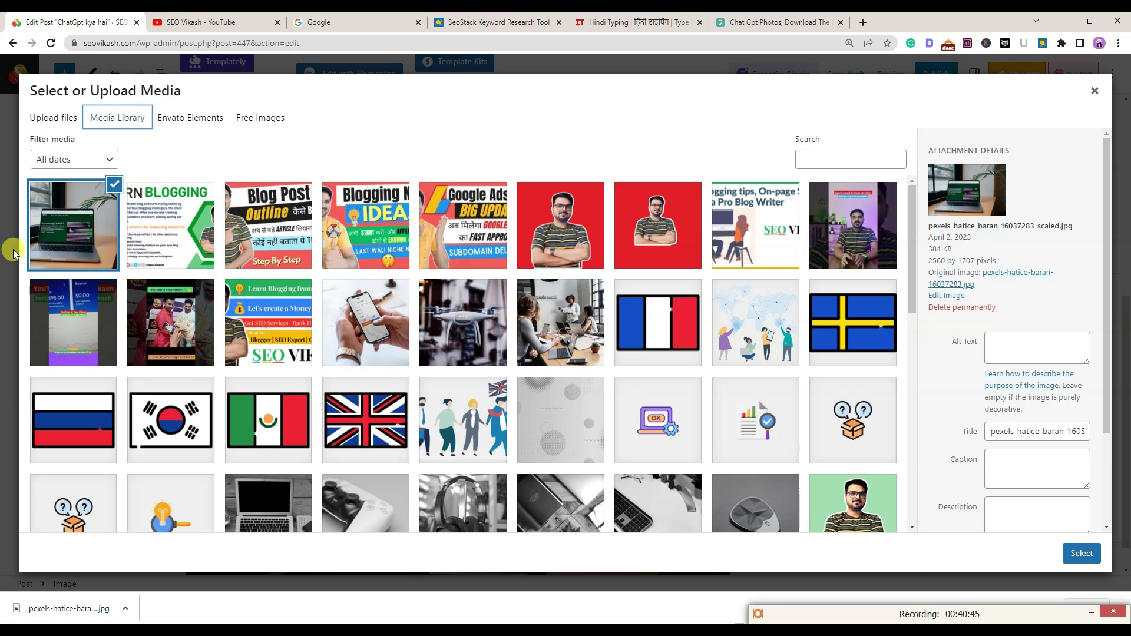
{"action": "left_click", "coordinate": [1017, 353]}
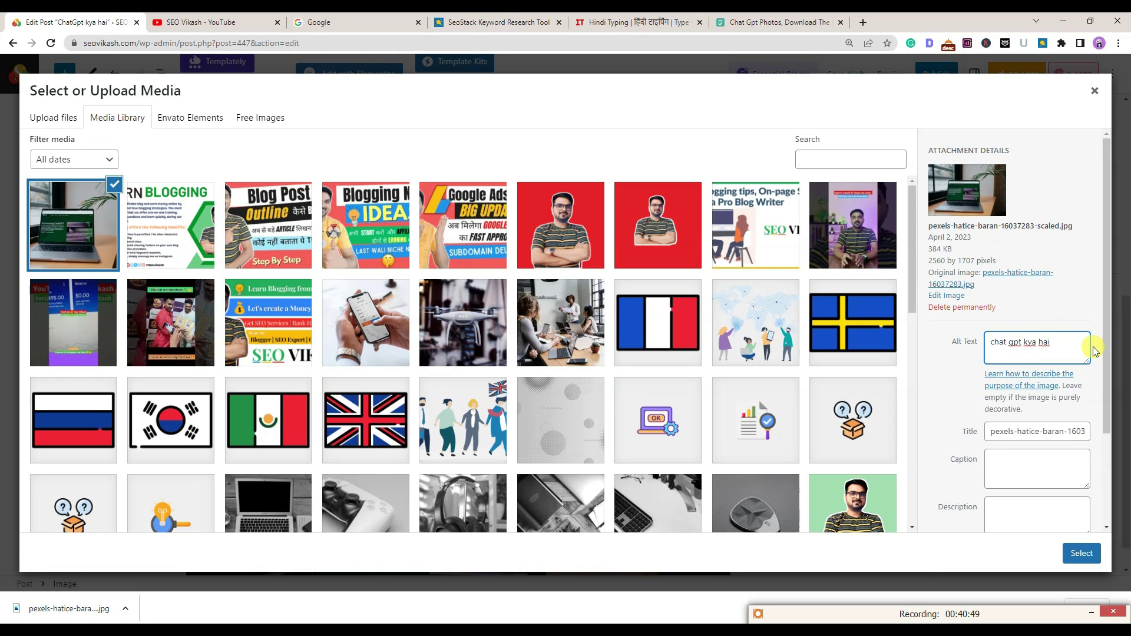
{"action": "type", "text": "in hindi"}
{"action": "triple_click", "coordinate": [1004, 431]}
{"action": "key", "text": "BackSpace"}
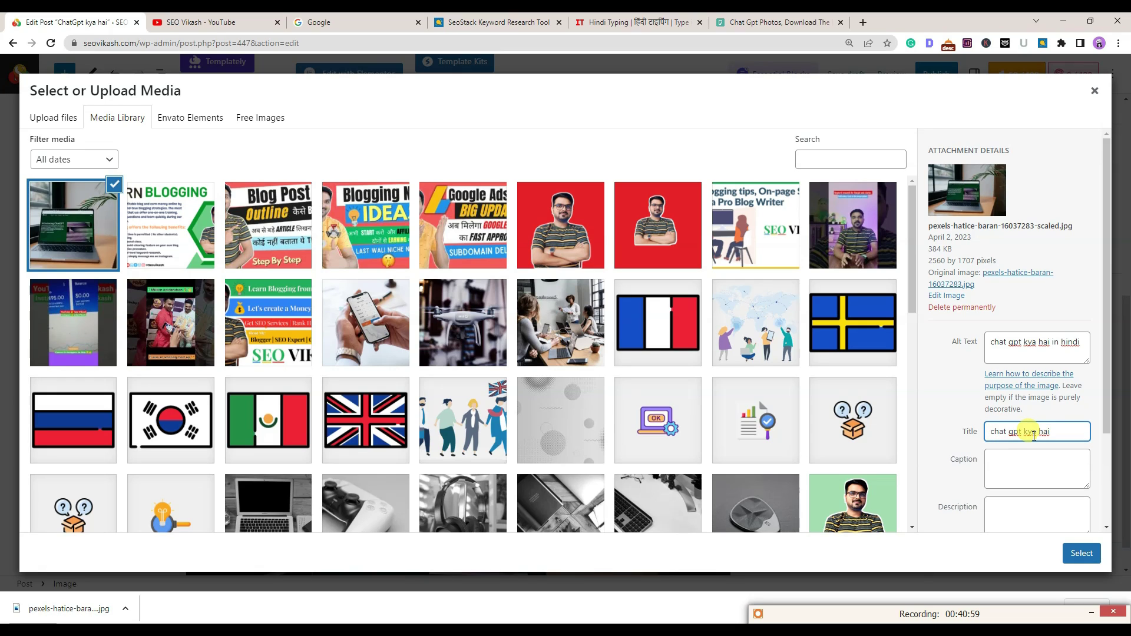
{"action": "type", "text": "in hindi"}
Give the image the description "chat gpt kya hai in hindi" and the caption "credit- open Ai", and insert it into the post
{"action": "key", "text": "ctrl+a"}
{"action": "left_click", "coordinate": [1049, 519]}
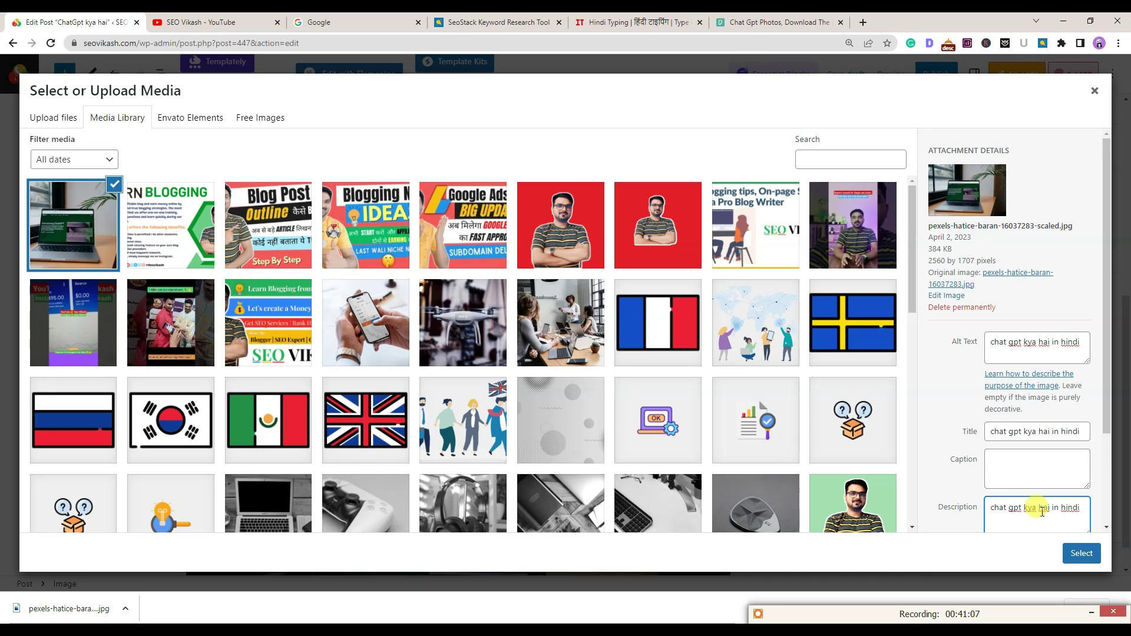
{"action": "left_click", "coordinate": [1005, 468]}
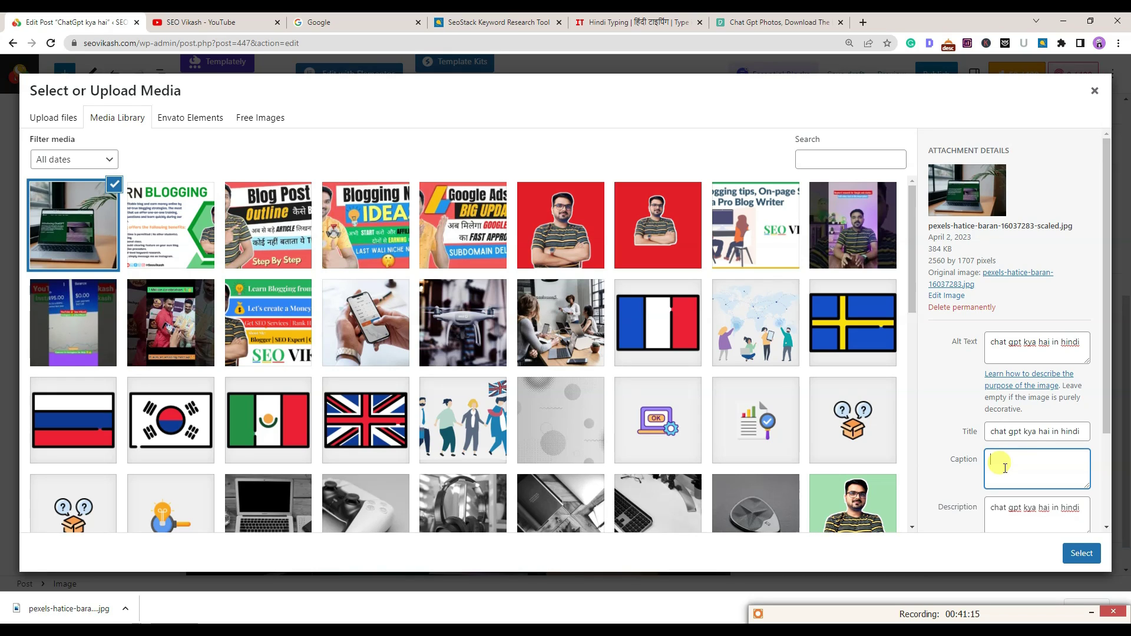
{"action": "type", "text": "chedit- open Ai"}
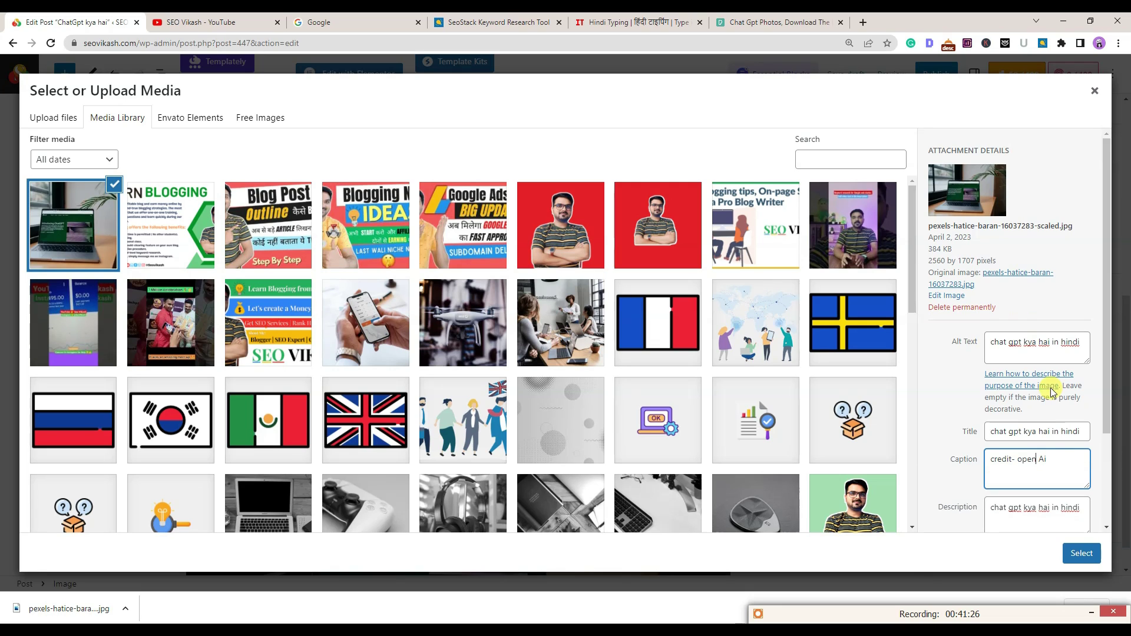
{"action": "left_click", "coordinate": [1079, 556]}
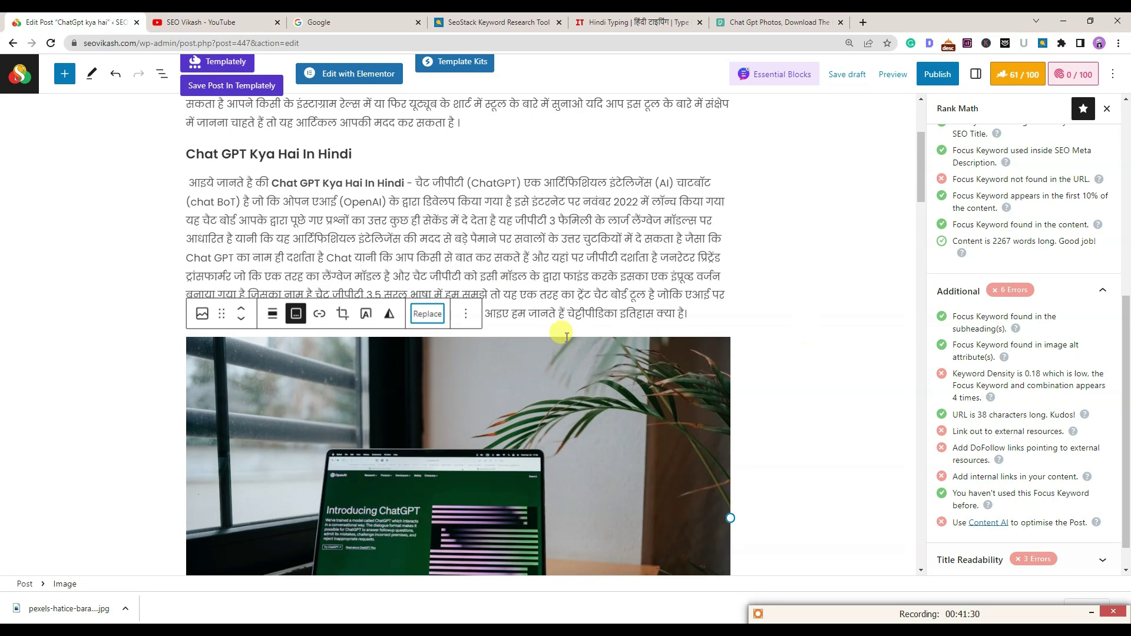
Change the post's permalink to "chat-gpt-kya-hai" in the Rank Math snippet editor
{"action": "scroll", "coordinate": [562, 333], "scroll_direction": "up", "scroll_amount": 3}
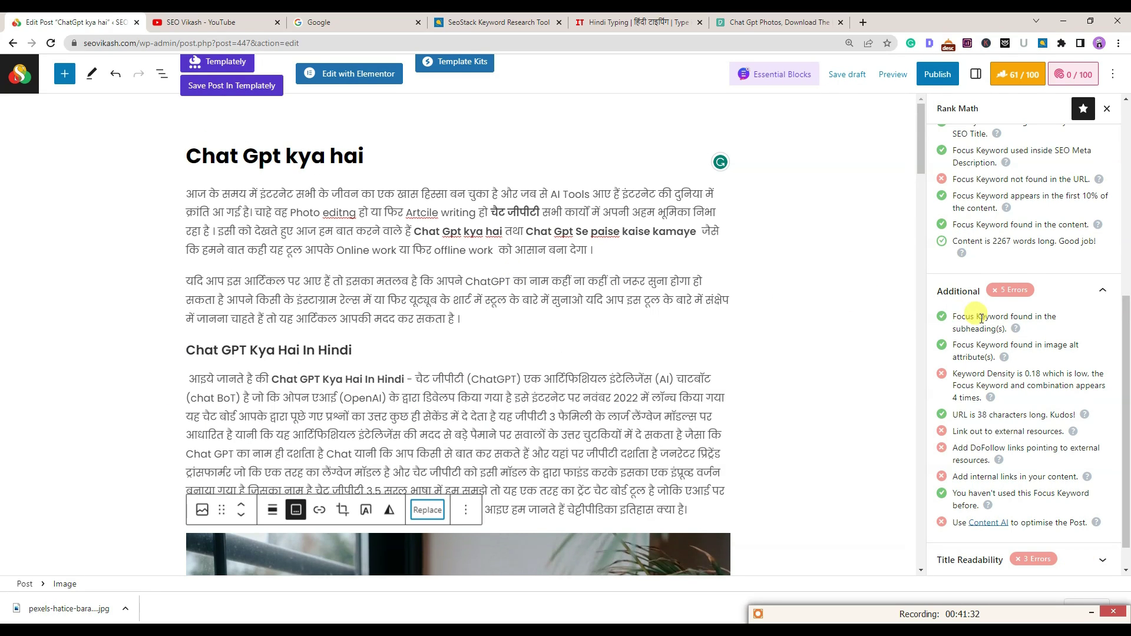
{"action": "scroll", "coordinate": [1031, 248], "scroll_direction": "up", "scroll_amount": 3}
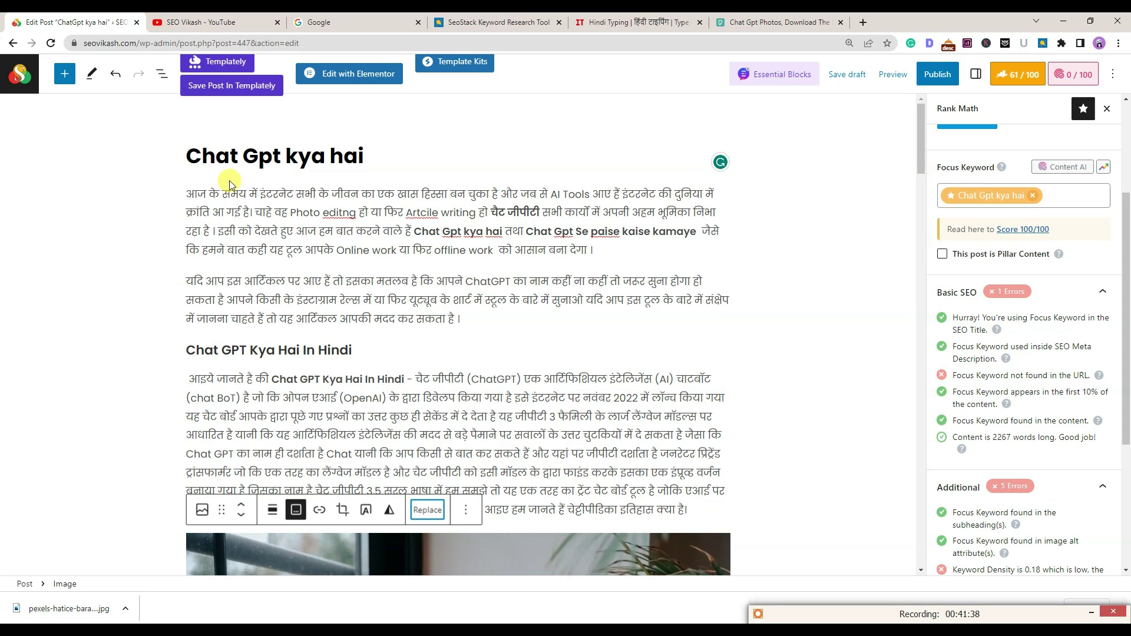
{"action": "scroll", "coordinate": [960, 283], "scroll_direction": "up", "scroll_amount": 3}
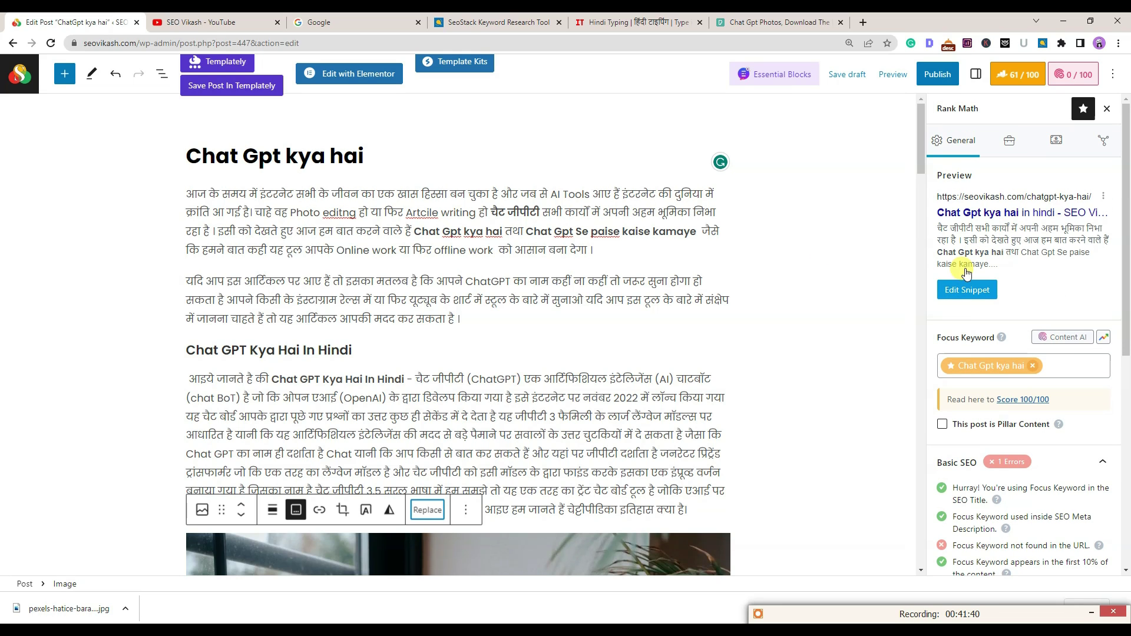
{"action": "left_click", "coordinate": [964, 288]}
{"action": "left_click", "coordinate": [397, 392]}
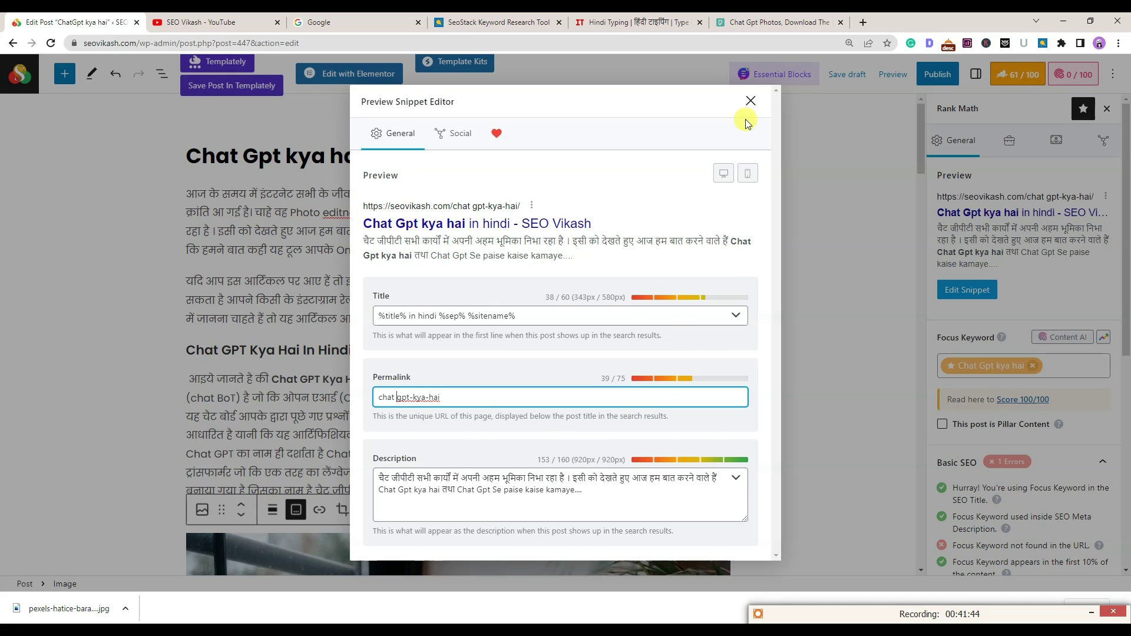
{"action": "left_click", "coordinate": [751, 101]}
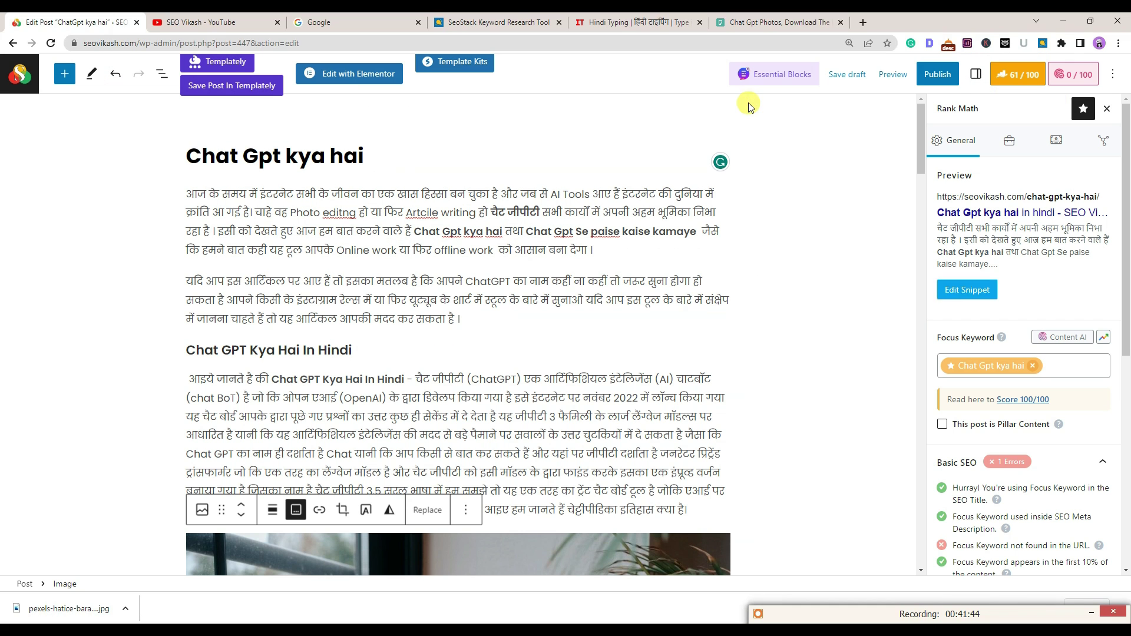
Review the permalink in the snippet editor, and examine the Basic SEO and Additional checks
{"action": "left_click", "coordinate": [965, 290]}
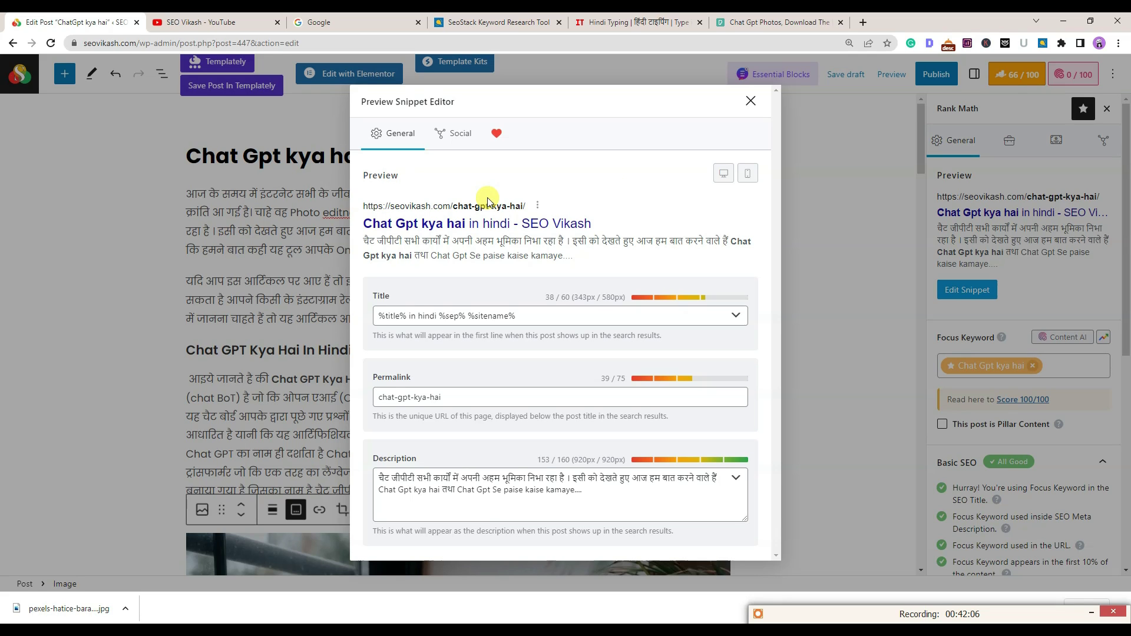
{"action": "left_click", "coordinate": [750, 100]}
{"action": "scroll", "coordinate": [994, 339], "scroll_direction": "down", "scroll_amount": 7}
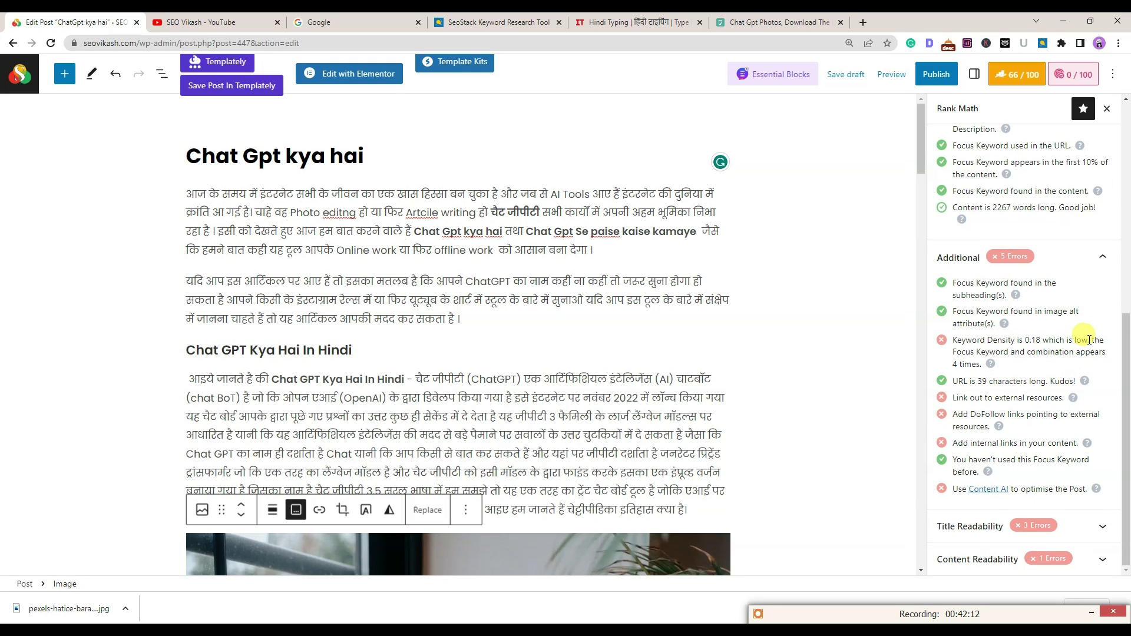
{"action": "scroll", "coordinate": [1009, 294], "scroll_direction": "up", "scroll_amount": 7}
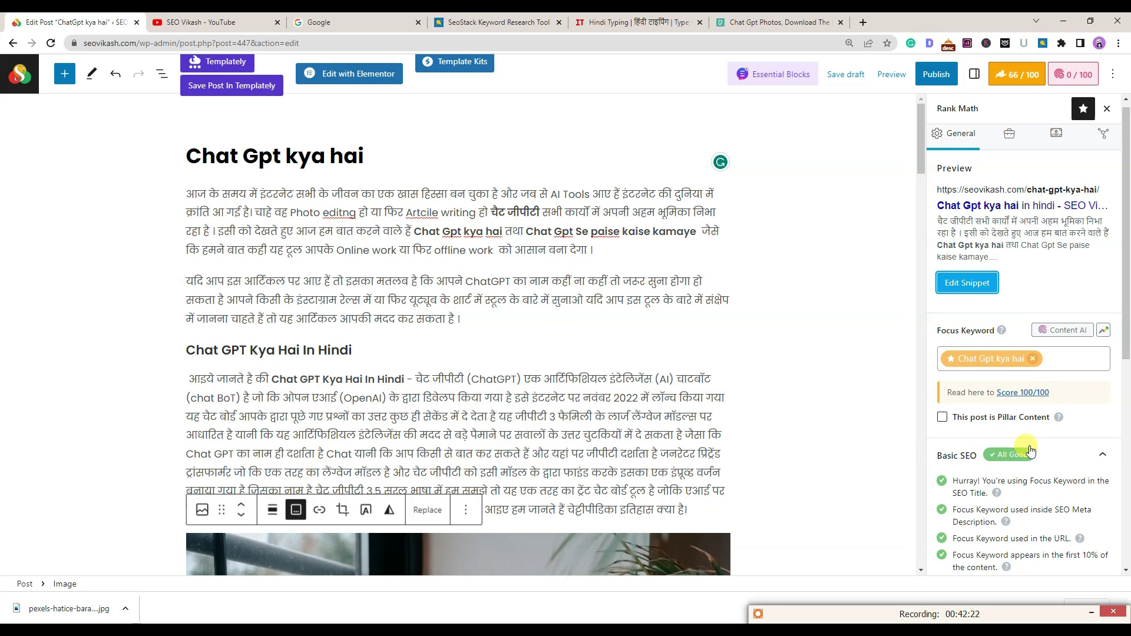
{"action": "scroll", "coordinate": [1028, 378], "scroll_direction": "down", "scroll_amount": 7}
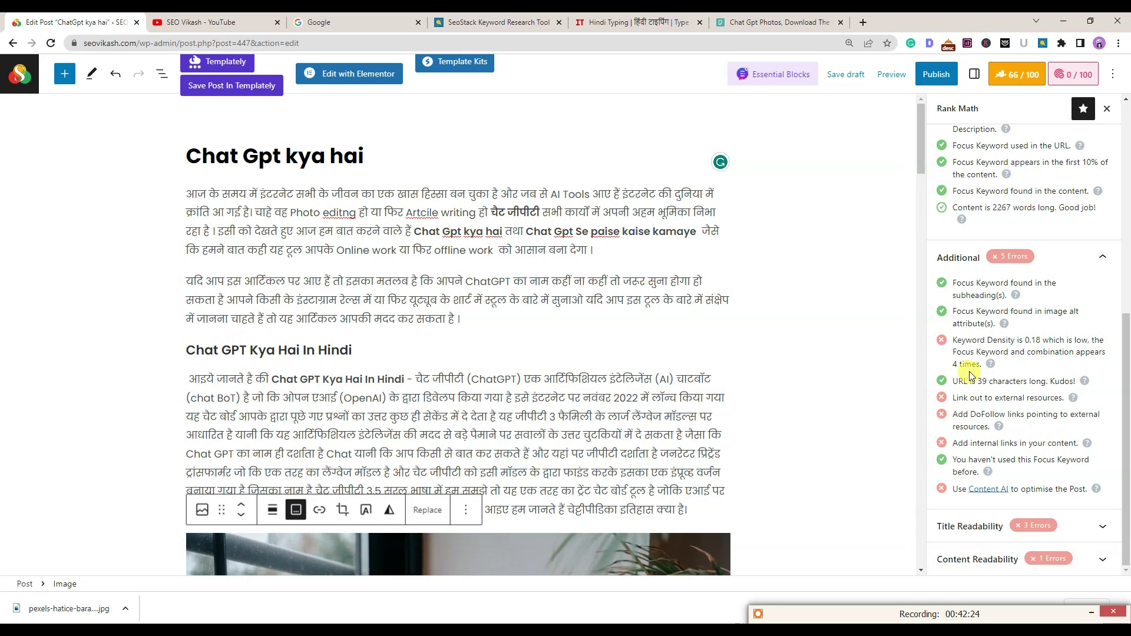
{"action": "scroll", "coordinate": [970, 371], "scroll_direction": "up", "scroll_amount": 7}
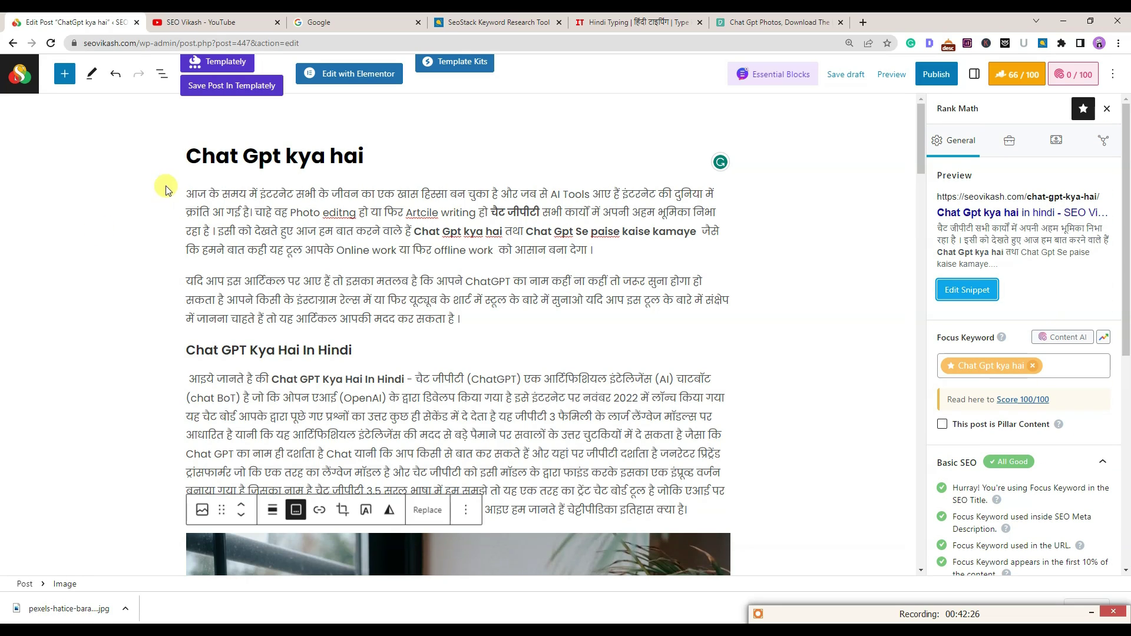
Add the single title words "Chat" and "gpt" as extra focus keywords in Rank Math
{"action": "left_click", "coordinate": [164, 165]}
{"action": "double_click", "coordinate": [266, 156]}
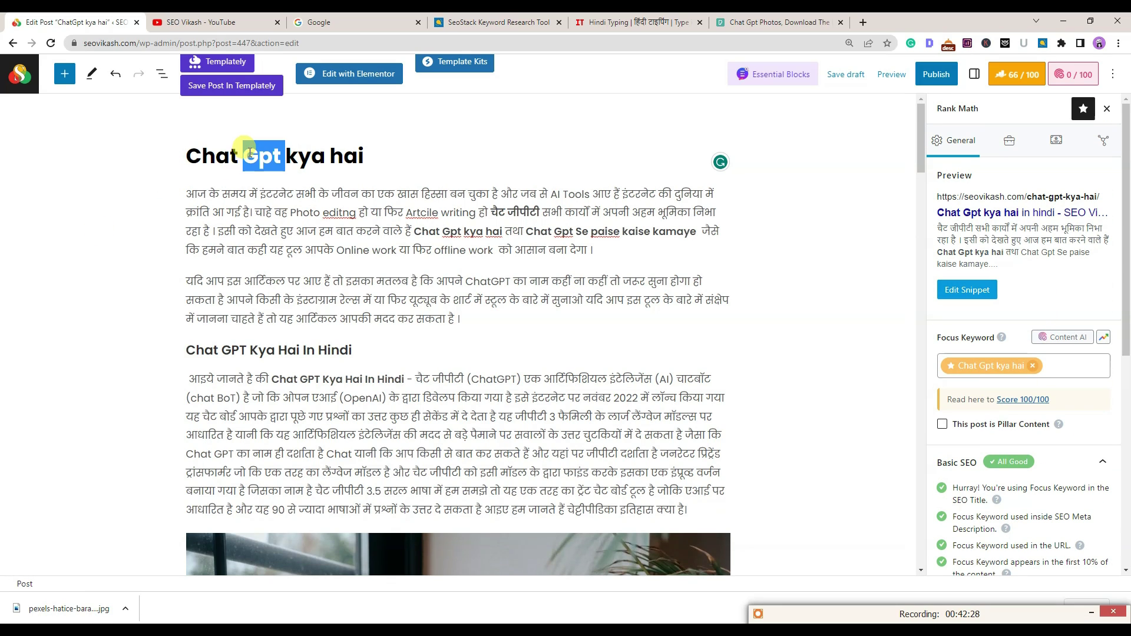
{"action": "mouse_move", "coordinate": [326, 155]}
{"action": "left_mouse_down"}
{"action": "mouse_move", "coordinate": [306, 155]}
{"action": "mouse_move", "coordinate": [339, 155]}
{"action": "mouse_move", "coordinate": [328, 154]}
{"action": "left_mouse_up"}
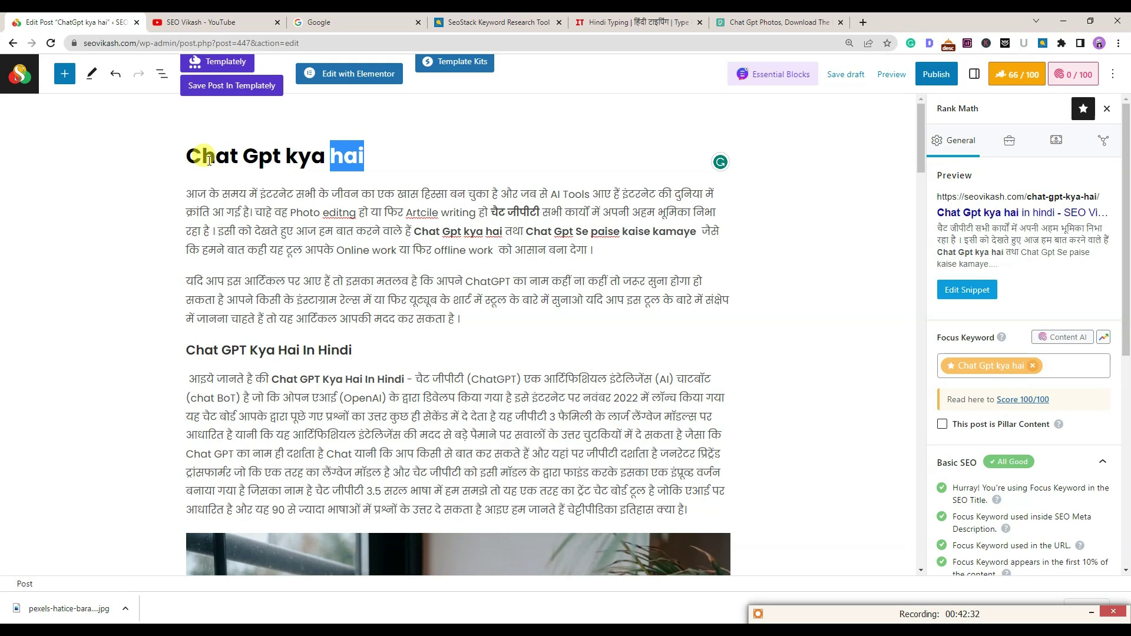
{"action": "left_click", "coordinate": [216, 156]}
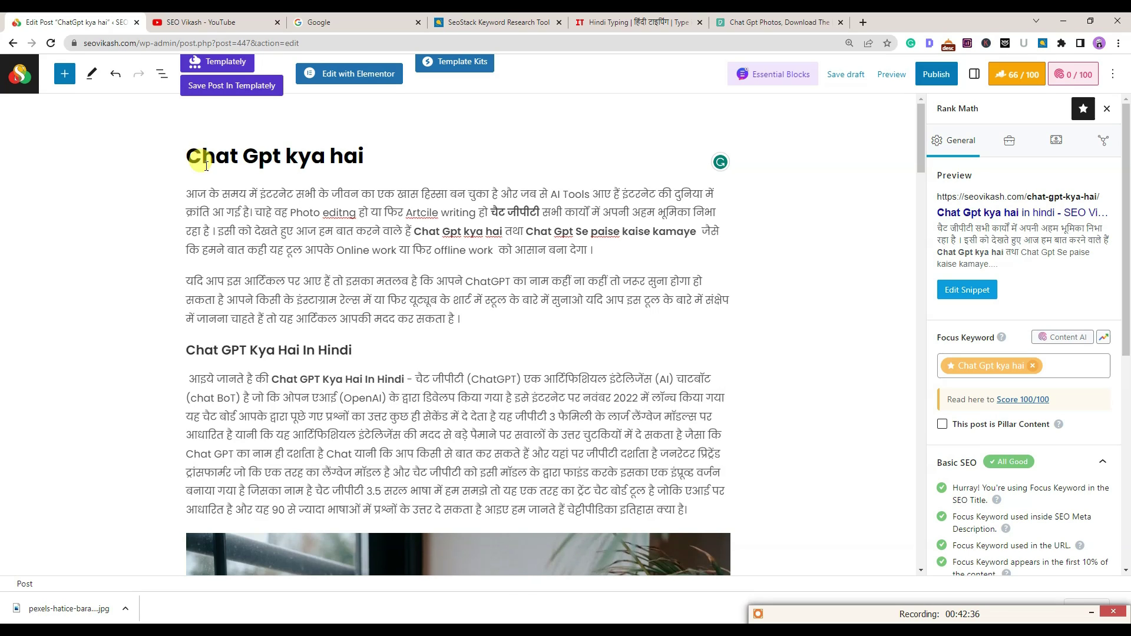
{"action": "left_click_drag", "start_coordinate": [238, 153], "coordinate": [197, 152]}
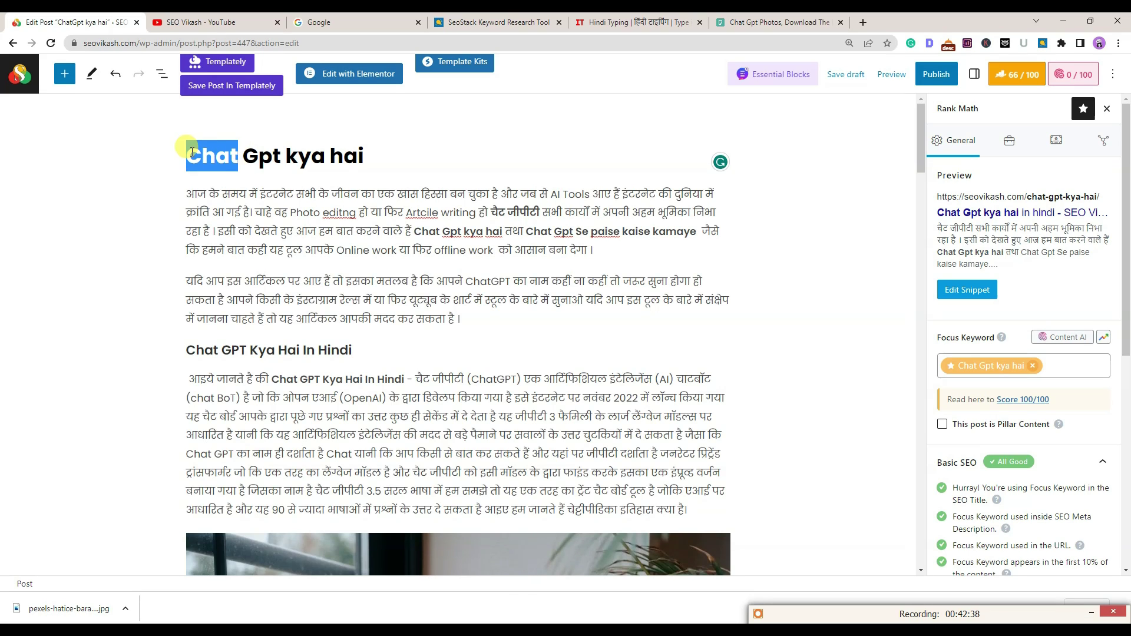
{"action": "left_click", "coordinate": [1076, 365]}
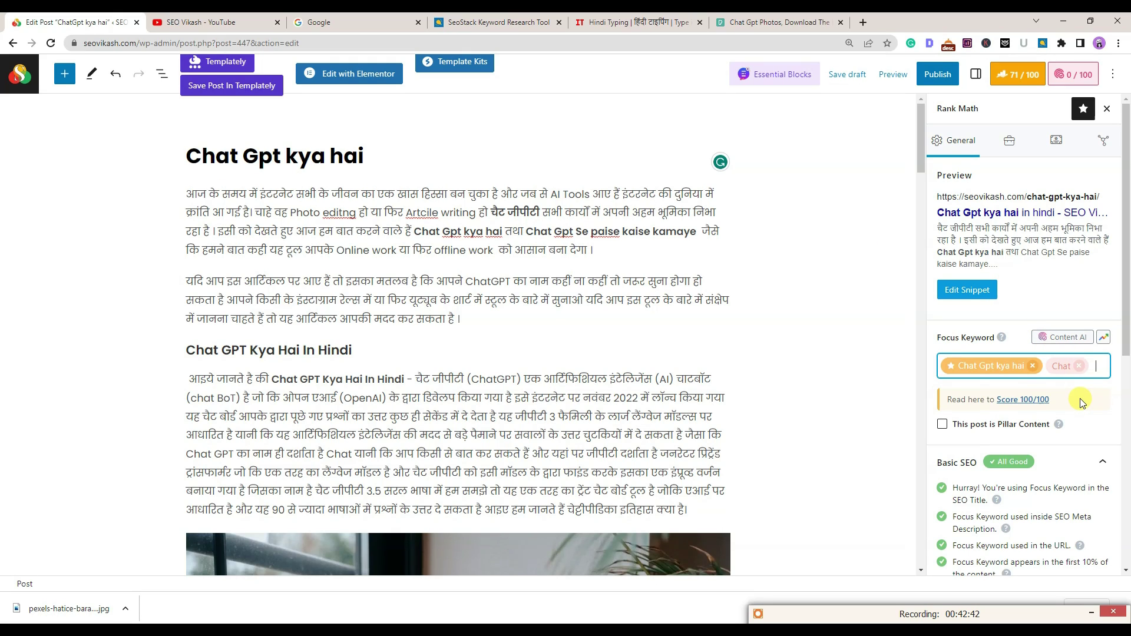
{"action": "type", "text": "pt"}
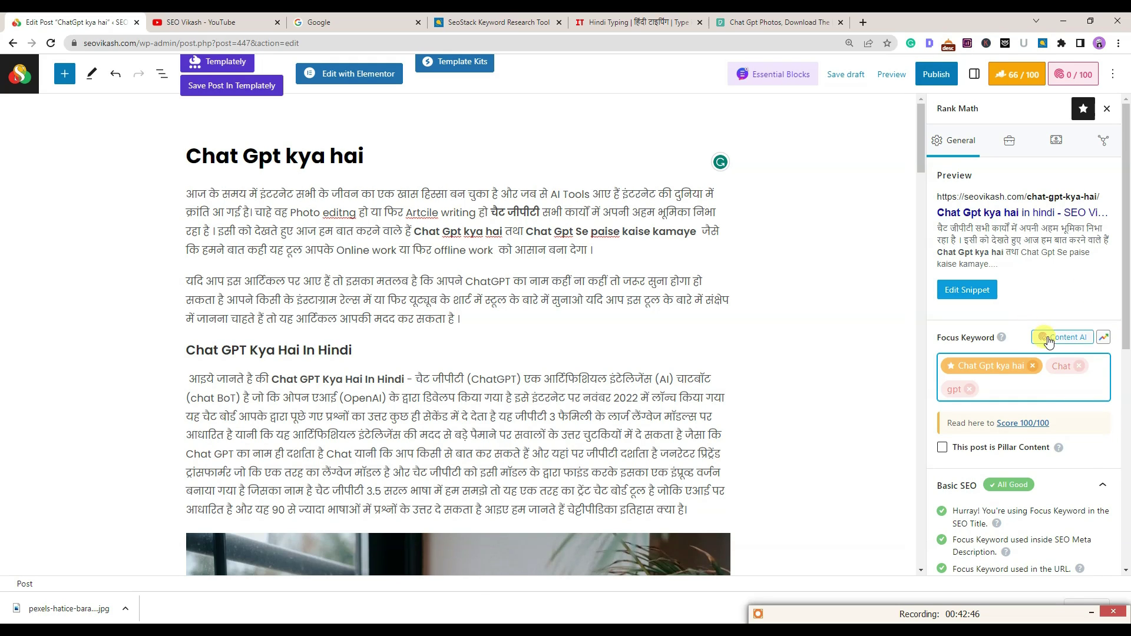
Examine the keyword density result among Rank Math's Additional checks
{"action": "scroll", "coordinate": [1042, 413], "scroll_direction": "down", "scroll_amount": 3}
{"action": "scroll", "coordinate": [1052, 507], "scroll_direction": "down", "scroll_amount": 3}
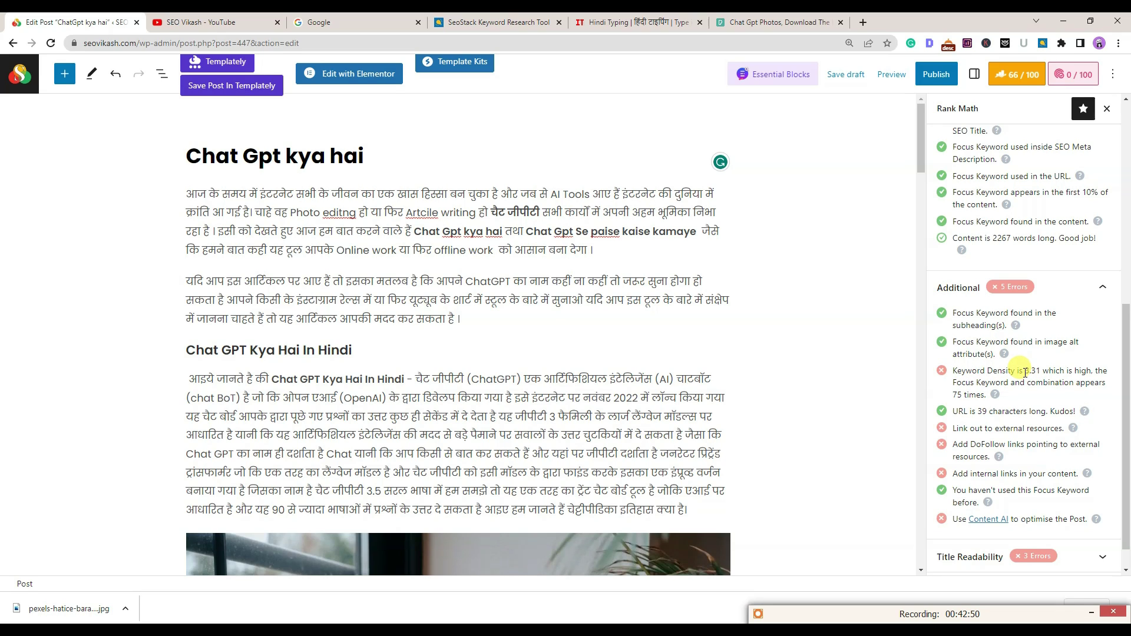
{"action": "left_click_drag", "start_coordinate": [951, 371], "coordinate": [985, 394]}
{"action": "left_click", "coordinate": [969, 394]}
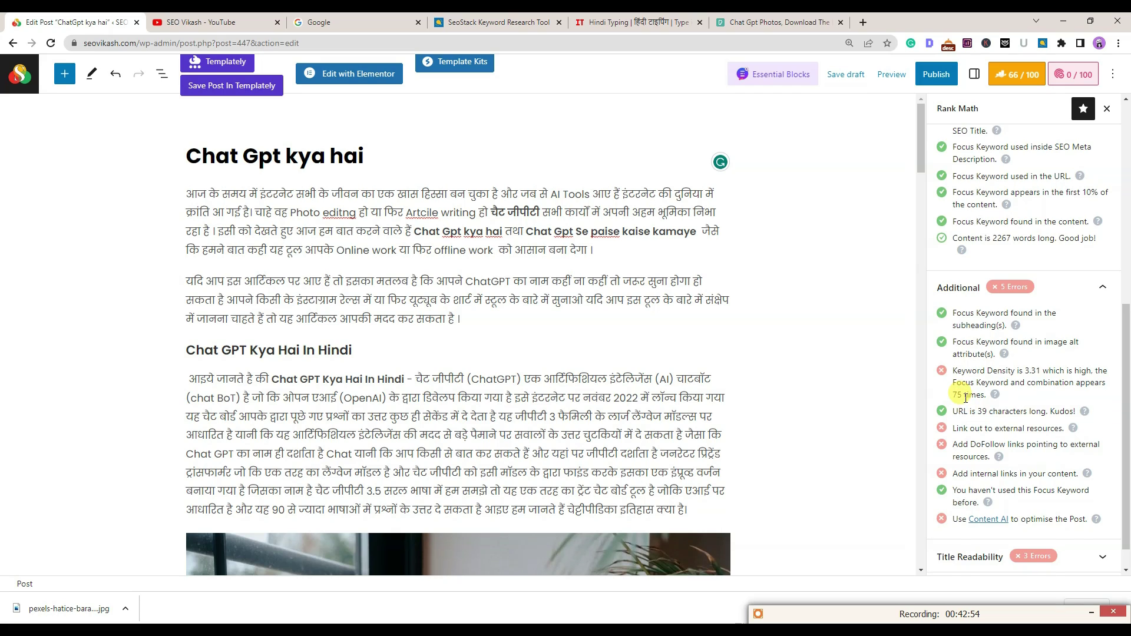
Replace "Chat GPT" with "चैट जीपीटी" in the last paragraph under the "Chat gpt ka itihas" heading
{"action": "scroll", "coordinate": [965, 398], "scroll_direction": "up", "scroll_amount": 3}
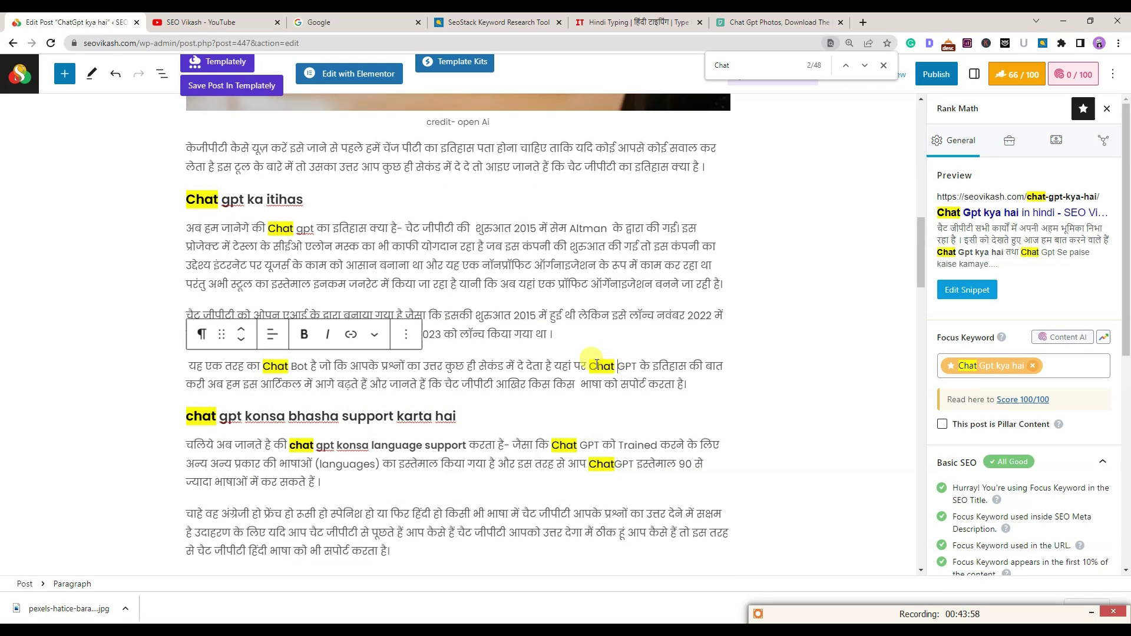
{"action": "left_click_drag", "start_coordinate": [607, 365], "coordinate": [642, 366]}
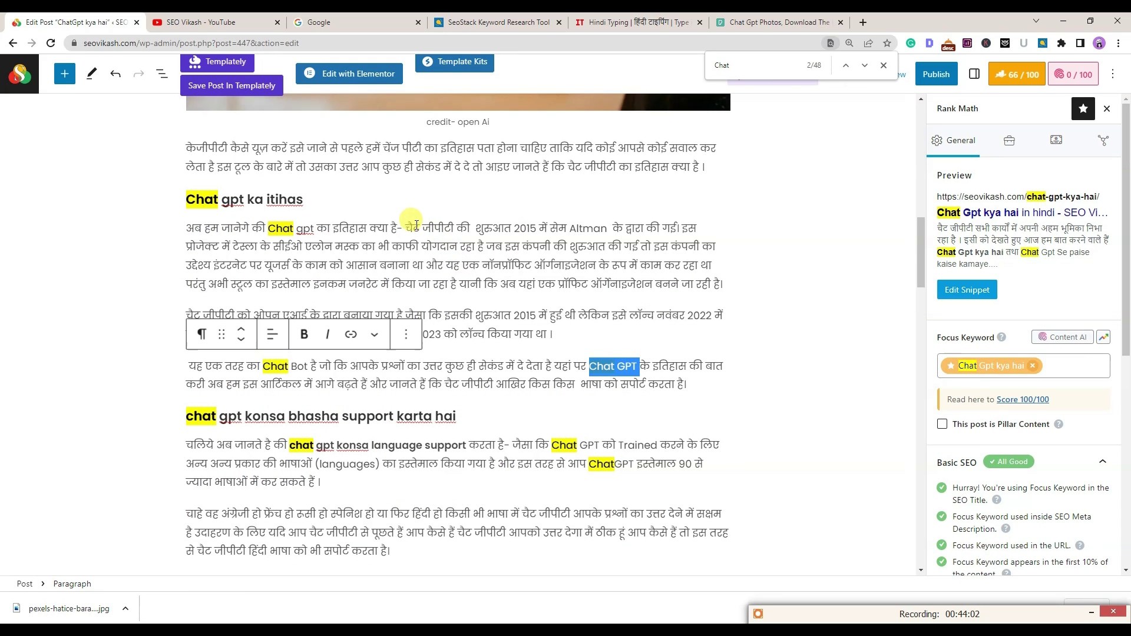
{"action": "left_click_drag", "start_coordinate": [405, 228], "coordinate": [454, 230]}
{"action": "key", "text": "ctrl+c"}
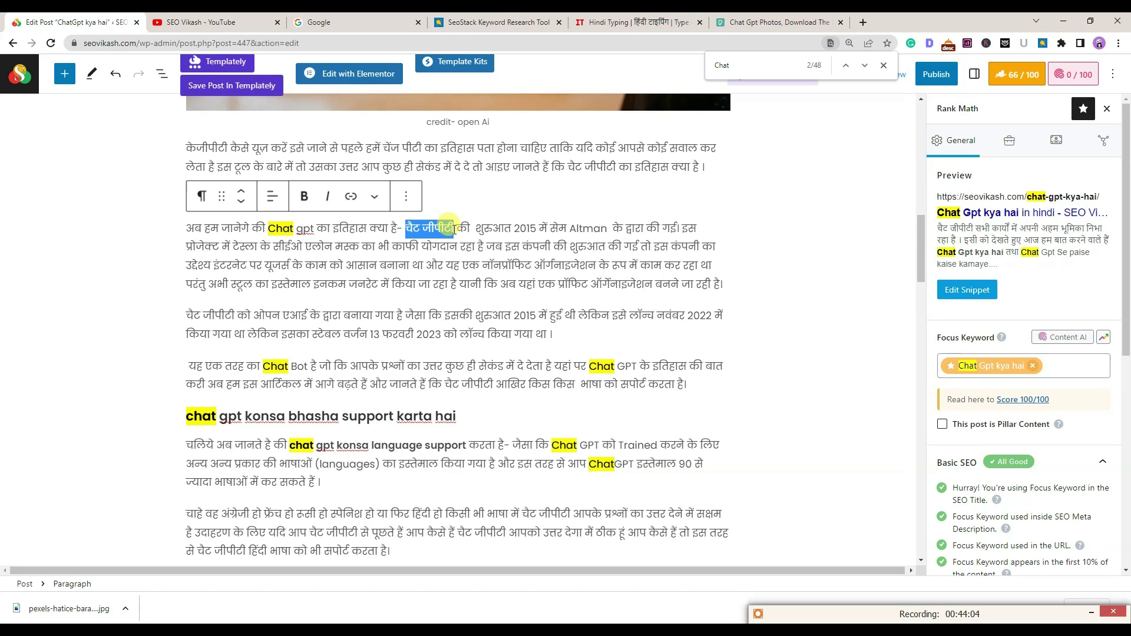
{"action": "left_click_drag", "start_coordinate": [590, 365], "coordinate": [630, 365]}
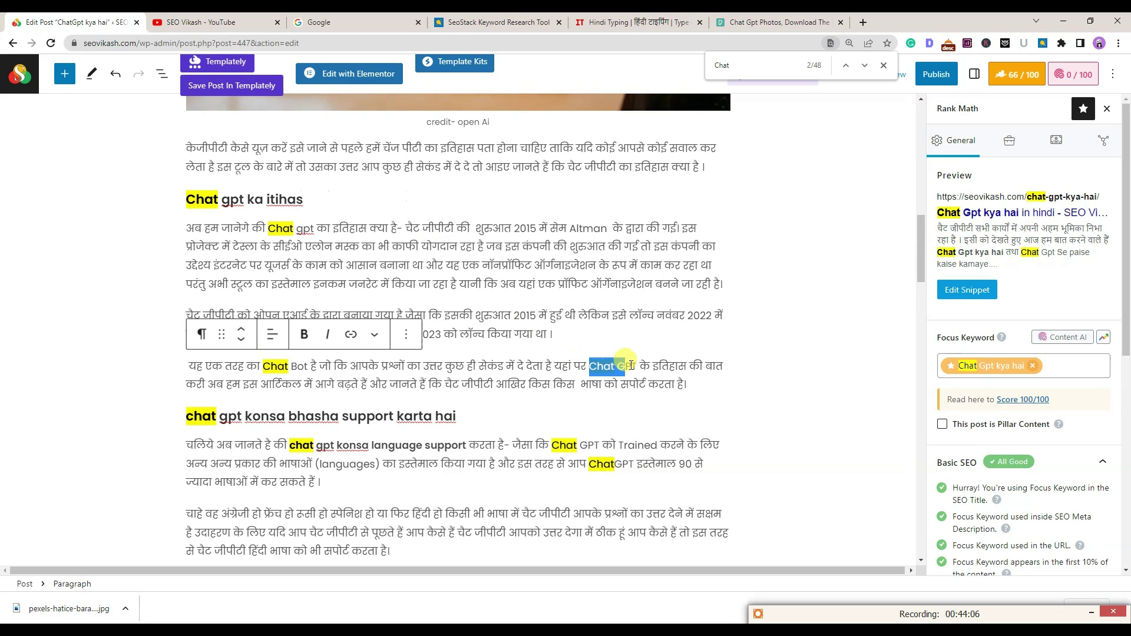
{"action": "key", "text": "ctrl+v"}
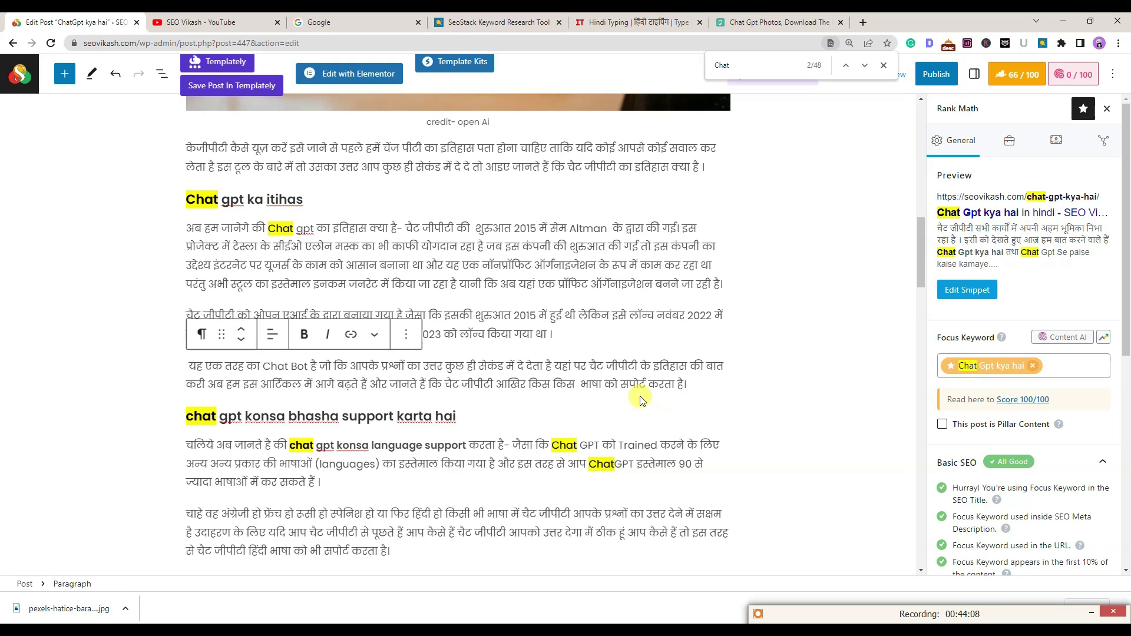
Replace further "Chat GPT" mentions in the article's body paragraphs with "चैट जीपीटी", continuing down to the earning section
{"action": "scroll", "coordinate": [570, 381], "scroll_direction": "down", "scroll_amount": 5}
{"action": "left_click_drag", "start_coordinate": [480, 263], "coordinate": [528, 263]}
{"action": "key", "text": "ctrl+v"}
{"action": "scroll", "coordinate": [523, 267], "scroll_direction": "down", "scroll_amount": 3}
{"action": "left_click_drag", "start_coordinate": [516, 331], "coordinate": [564, 337]}
{"action": "scroll", "coordinate": [564, 337], "scroll_direction": "down", "scroll_amount": 20}
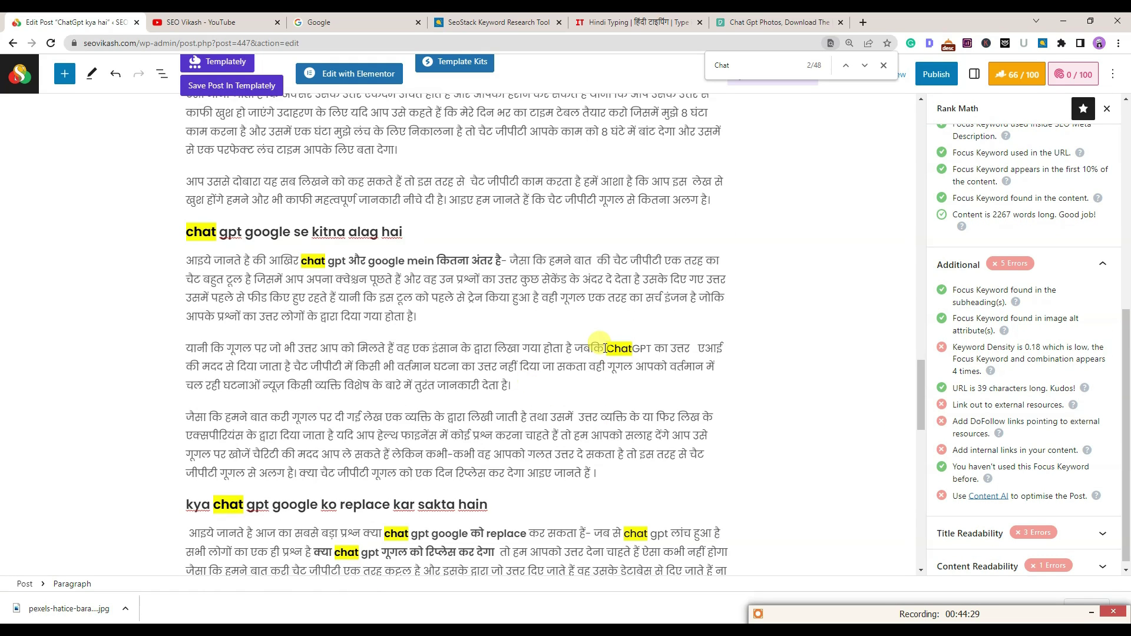
{"action": "scroll", "coordinate": [229, 148], "scroll_direction": "up", "scroll_amount": 10}
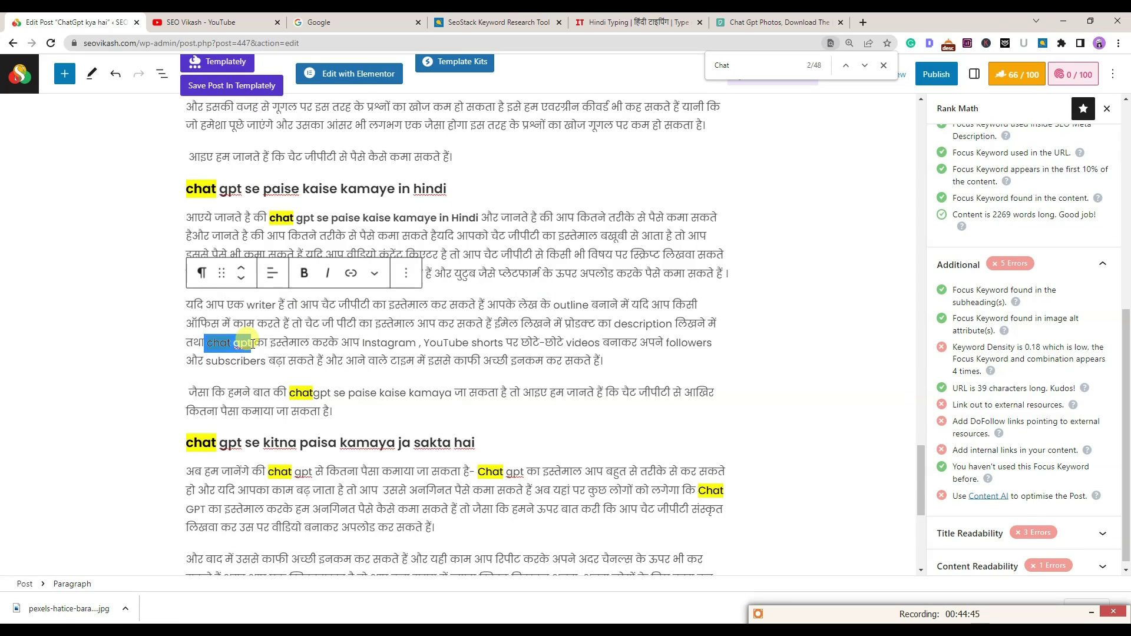
Add "chat" and "gpt" as separate focus keywords in Rank Math to recheck the keyword density
{"action": "scroll", "coordinate": [1022, 295], "scroll_direction": "up", "scroll_amount": 10}
{"action": "left_click", "coordinate": [1048, 389]}
{"action": "type", "text": "chat"}
{"action": "key", "text": "Return"}
{"action": "type", "text": "gpt"}
{"action": "key", "text": "Return"}
{"action": "scroll", "coordinate": [1054, 232], "scroll_direction": "down", "scroll_amount": 7}
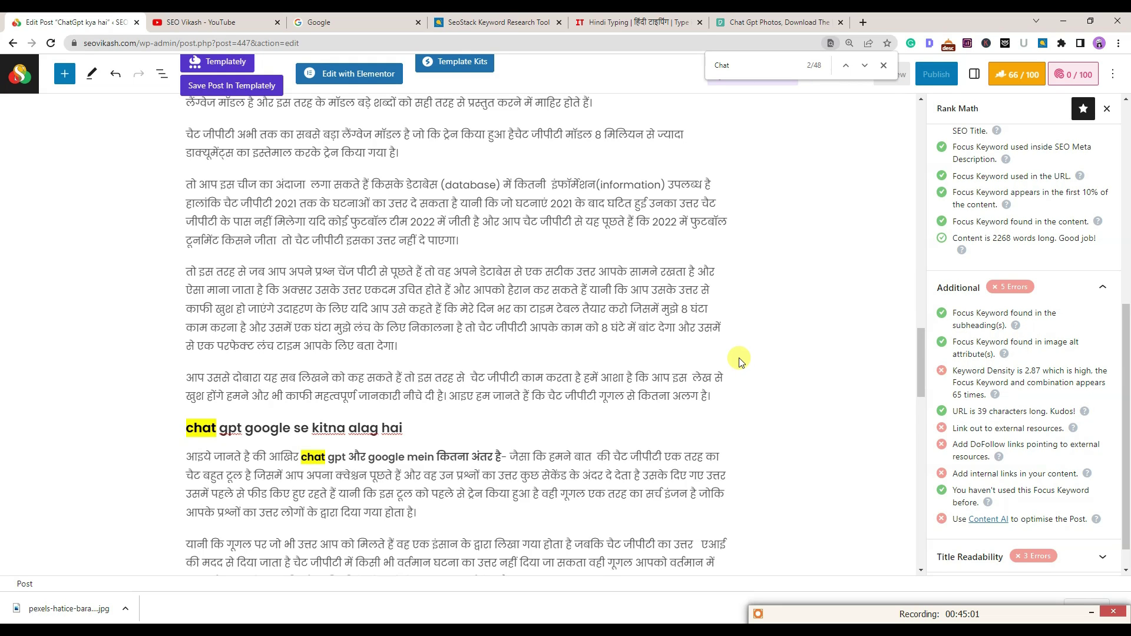
Check the keyword density against the highlighted "Chat" mentions, and remove the extra focus keywords "chat" and "gpt"
{"action": "scroll", "coordinate": [740, 362], "scroll_direction": "down", "scroll_amount": 3}
{"action": "scroll", "coordinate": [798, 369], "scroll_direction": "down", "scroll_amount": 3}
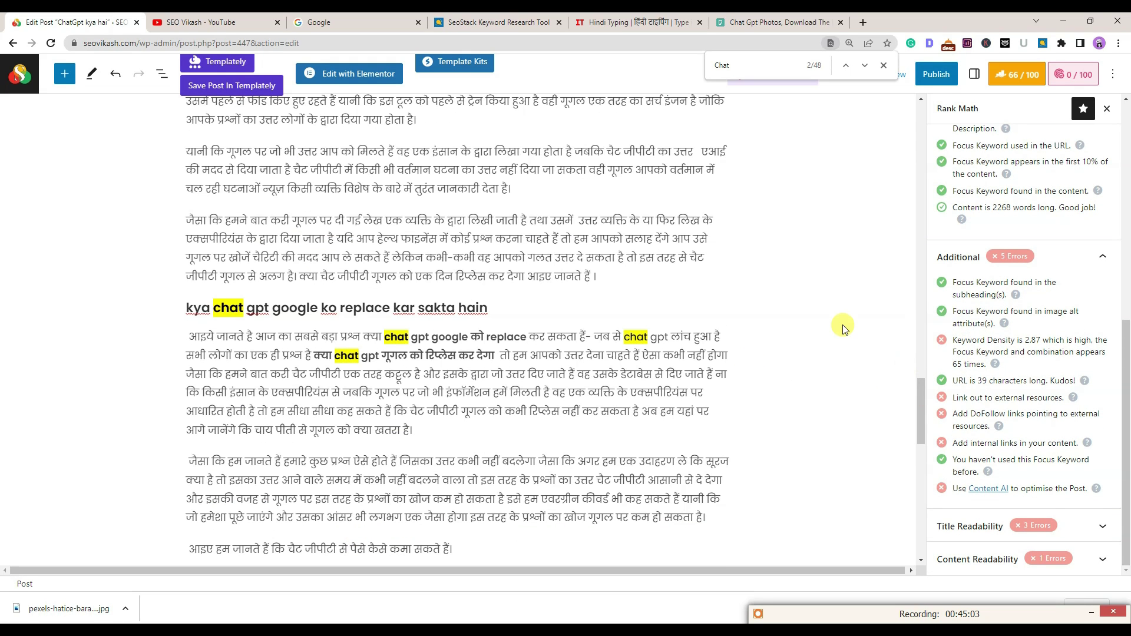
{"action": "scroll", "coordinate": [766, 354], "scroll_direction": "down", "scroll_amount": 1}
{"action": "scroll", "coordinate": [454, 330], "scroll_direction": "up", "scroll_amount": 10}
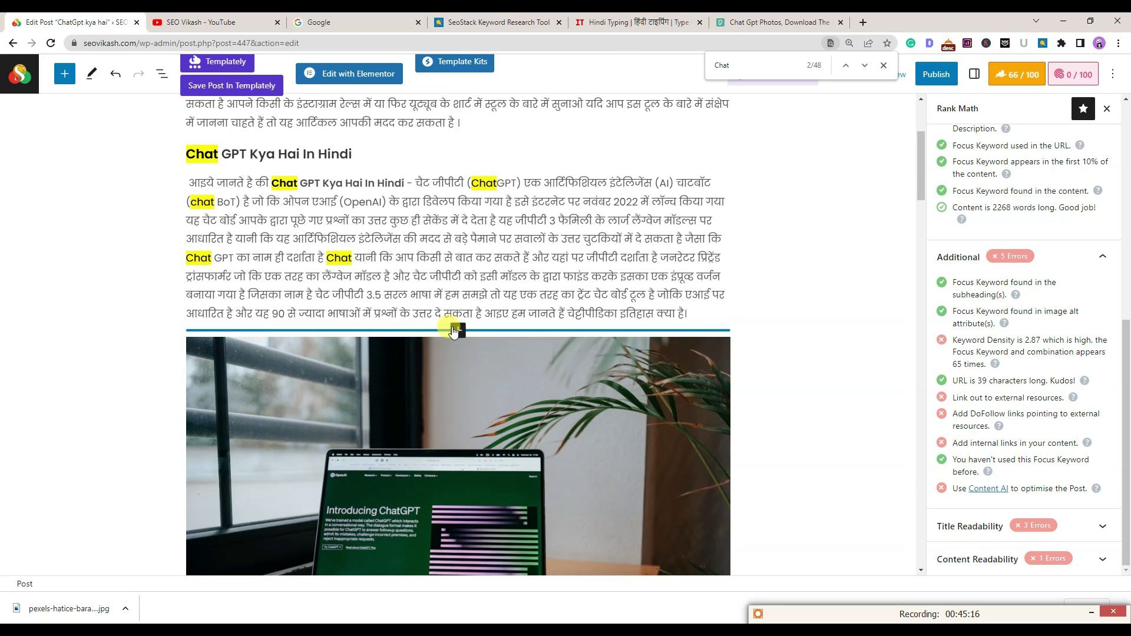
{"action": "scroll", "coordinate": [1016, 377], "scroll_direction": "up", "scroll_amount": 5}
{"action": "scroll", "coordinate": [1049, 380], "scroll_direction": "down", "scroll_amount": 5}
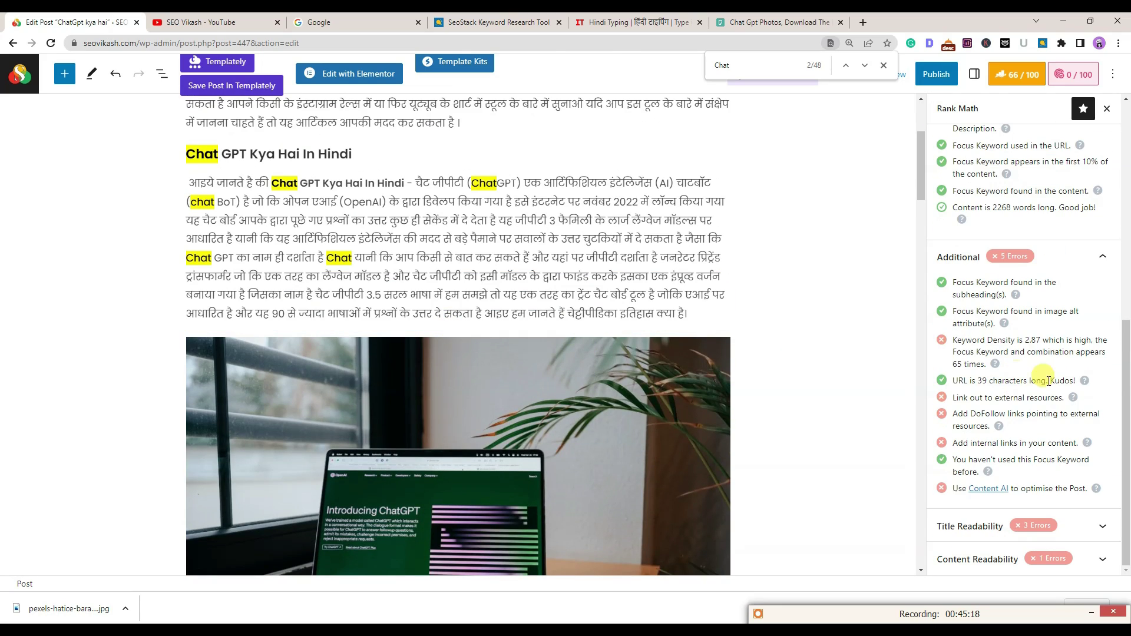
{"action": "scroll", "coordinate": [1001, 353], "scroll_direction": "up", "scroll_amount": 5}
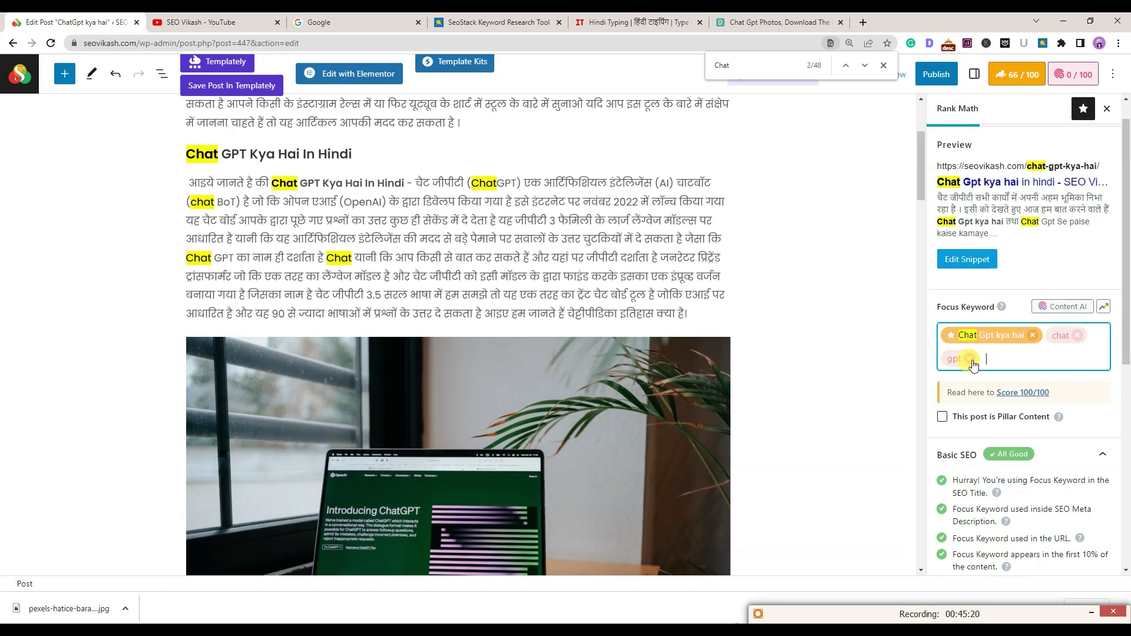
{"action": "left_click", "coordinate": [971, 361]}
Search the post for the heading phrase "Chat GPT Kya Hai In Hindi" to find where it is used
{"action": "scroll", "coordinate": [457, 265], "scroll_direction": "up", "scroll_amount": 3}
{"action": "left_click", "coordinate": [359, 353]}
{"action": "triple_click", "coordinate": [359, 353]}
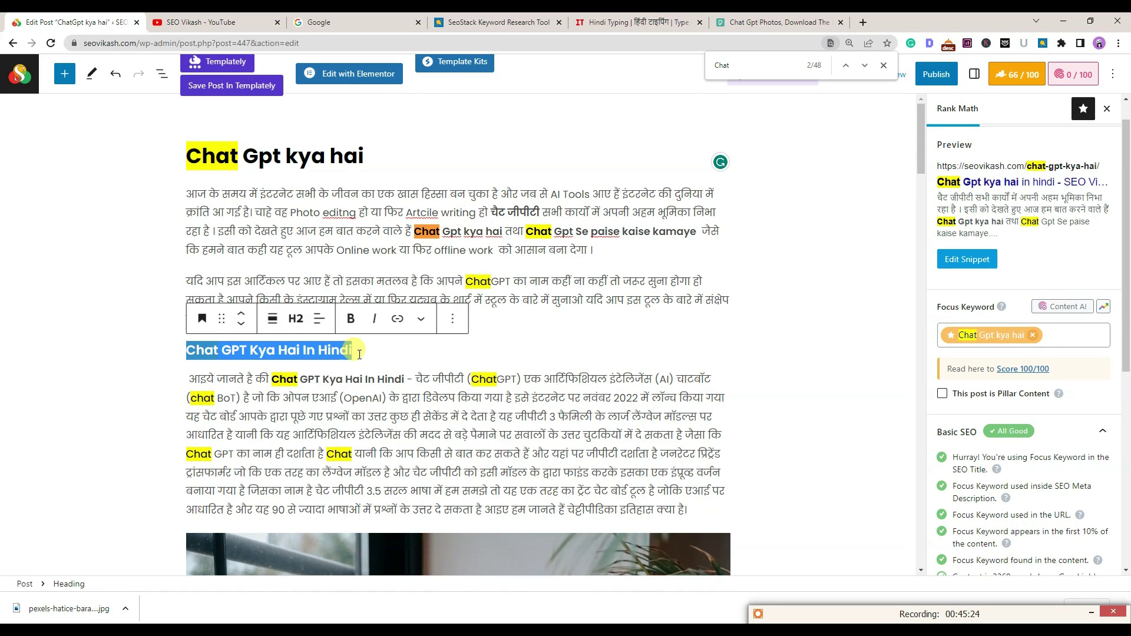
{"action": "key", "text": "ctrl+f"}
{"action": "scroll", "coordinate": [949, 534], "scroll_direction": "down", "scroll_amount": 5}
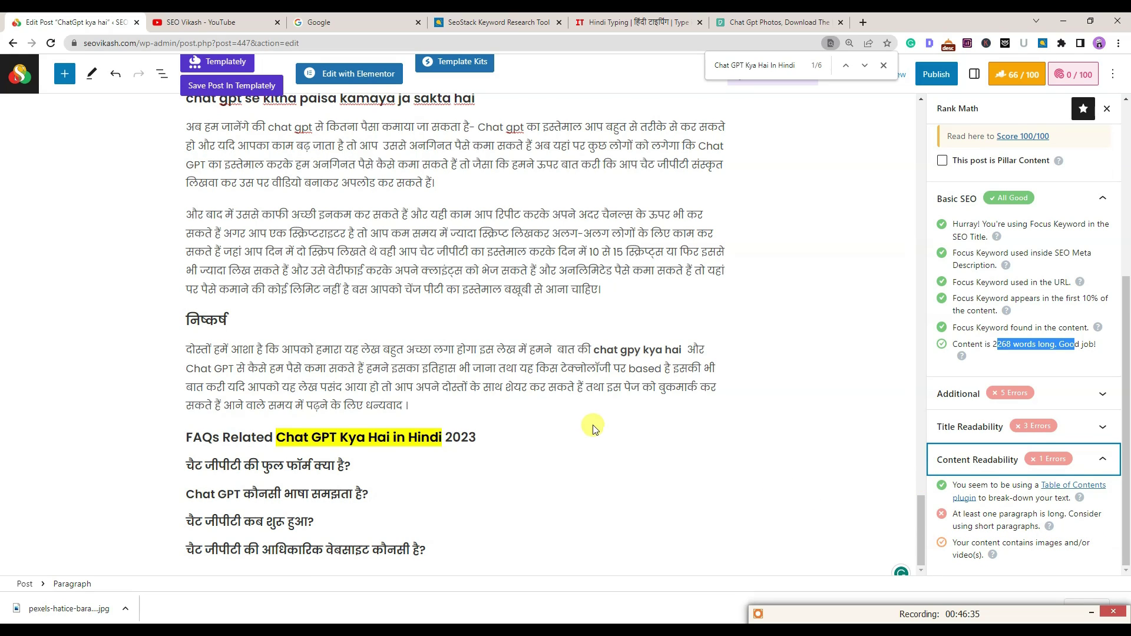
Split the long paragraph under "Chat GPT Kya Hai In Hindi" into two, starting the second at "यानी कि यह आर्टिफिशियल"
{"action": "scroll", "coordinate": [593, 424], "scroll_direction": "up", "scroll_amount": 15}
{"action": "scroll", "coordinate": [559, 229], "scroll_direction": "down", "scroll_amount": 15}
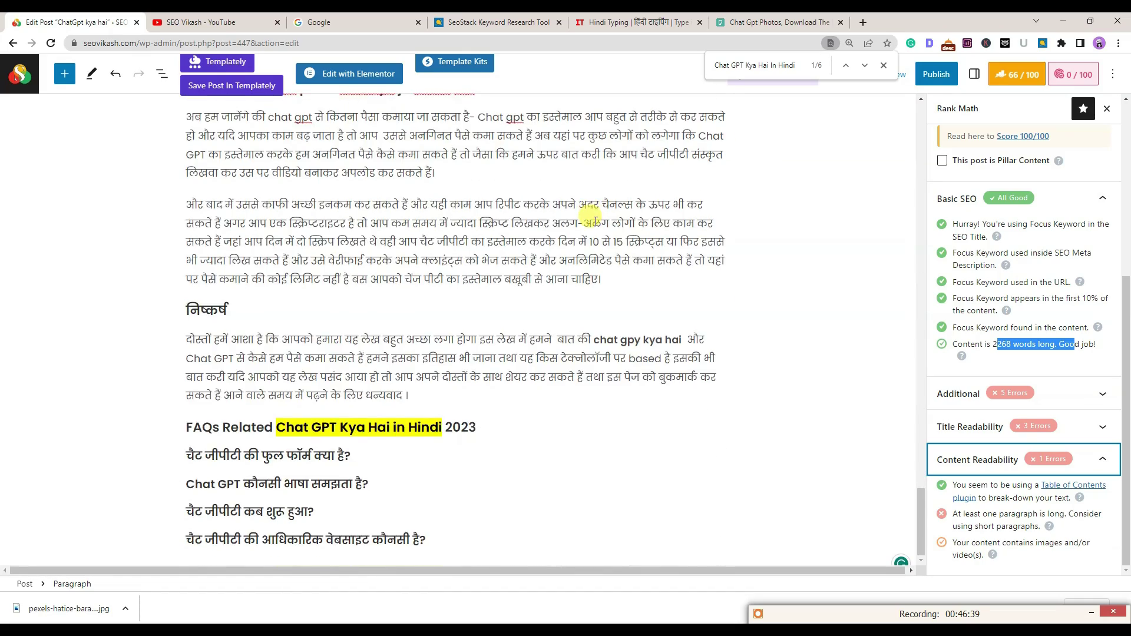
{"action": "scroll", "coordinate": [595, 221], "scroll_direction": "up", "scroll_amount": 6}
{"action": "scroll", "coordinate": [596, 221], "scroll_direction": "up", "scroll_amount": 15}
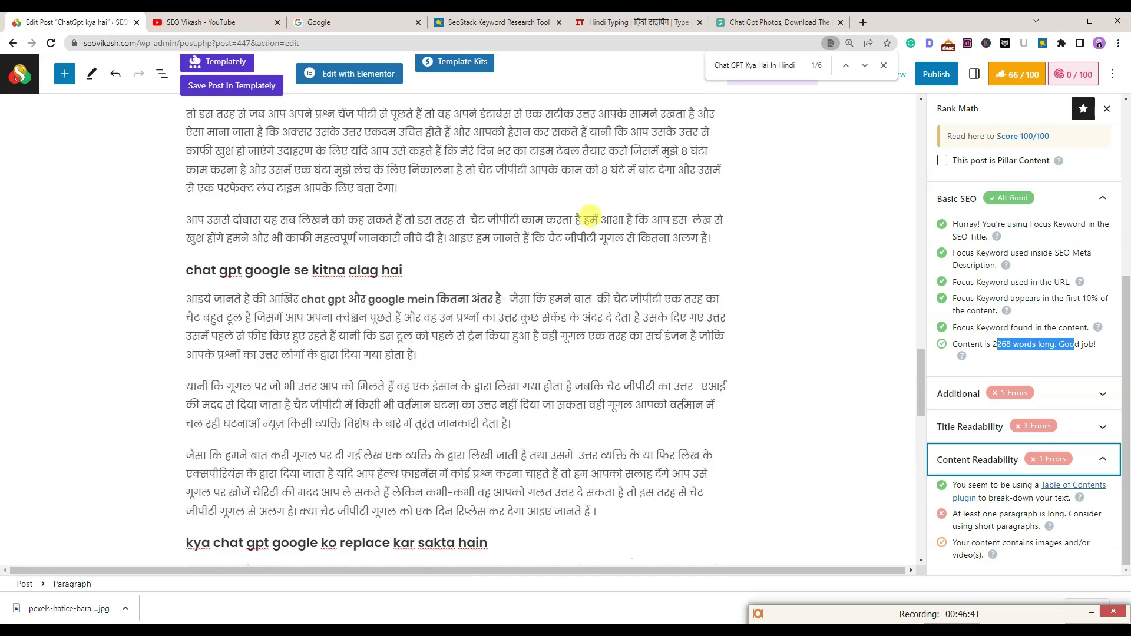
{"action": "scroll", "coordinate": [595, 223], "scroll_direction": "up", "scroll_amount": 7}
{"action": "scroll", "coordinate": [600, 224], "scroll_direction": "down", "scroll_amount": 4}
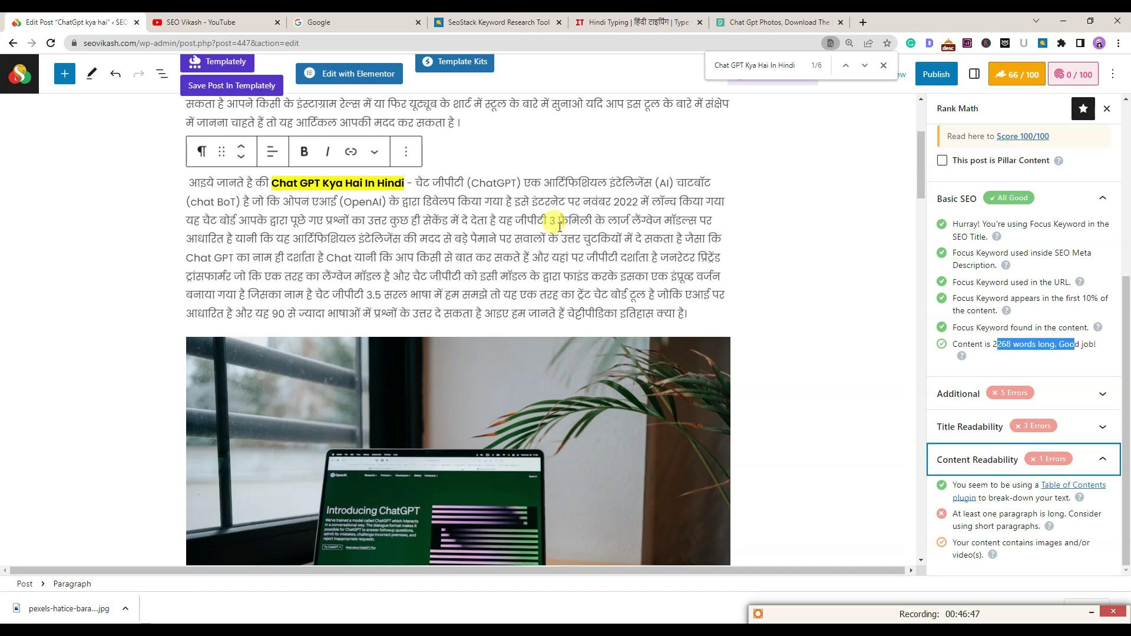
{"action": "left_click", "coordinate": [237, 238]}
{"action": "key", "text": "Return"}
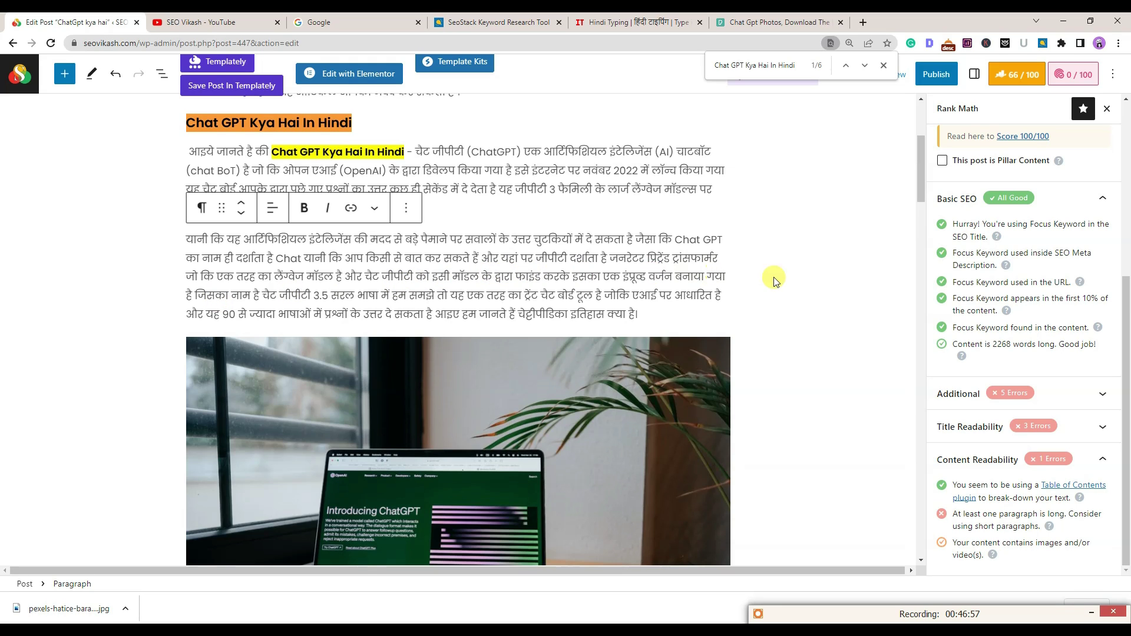
Close the page search and save the post as a draft
{"action": "scroll", "coordinate": [626, 255], "scroll_direction": "down", "scroll_amount": 5}
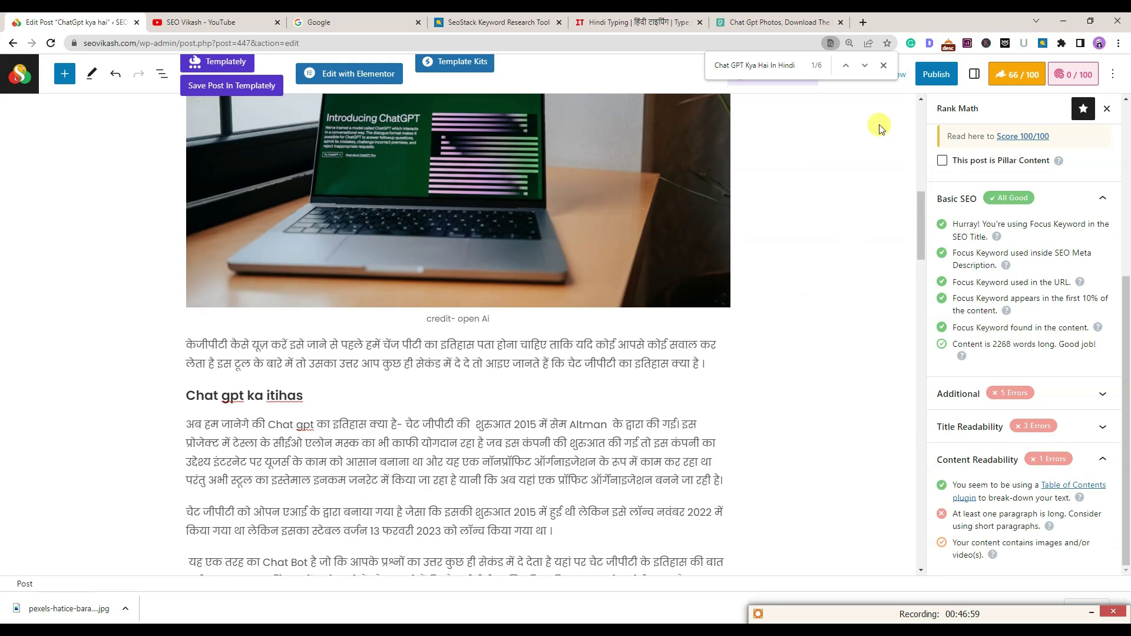
{"action": "left_click", "coordinate": [882, 67]}
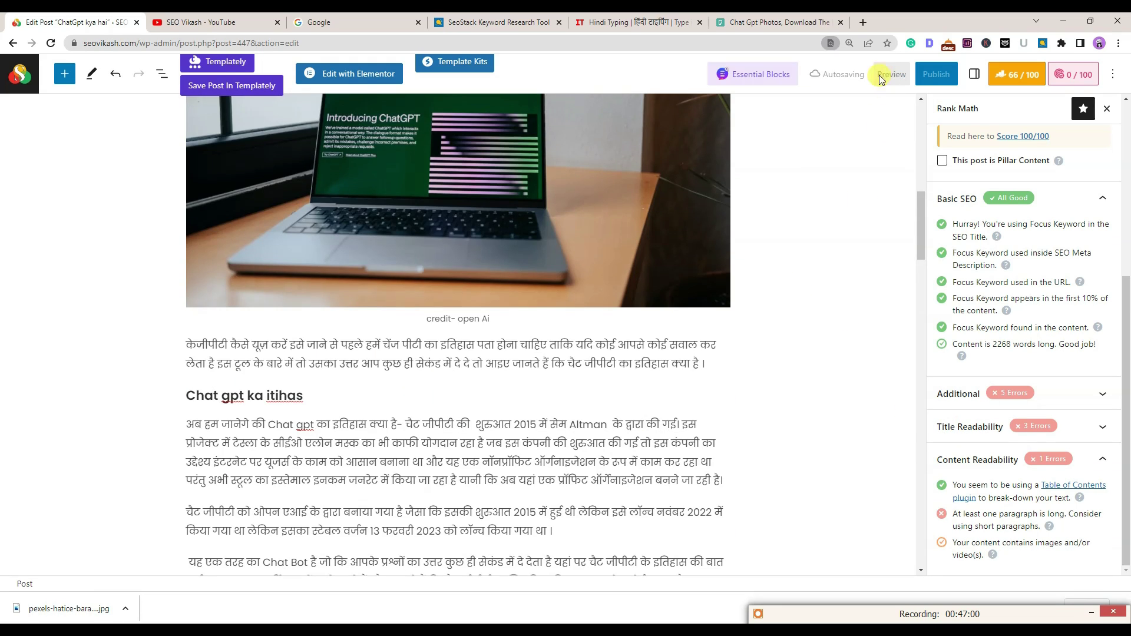
{"action": "left_click", "coordinate": [845, 74]}
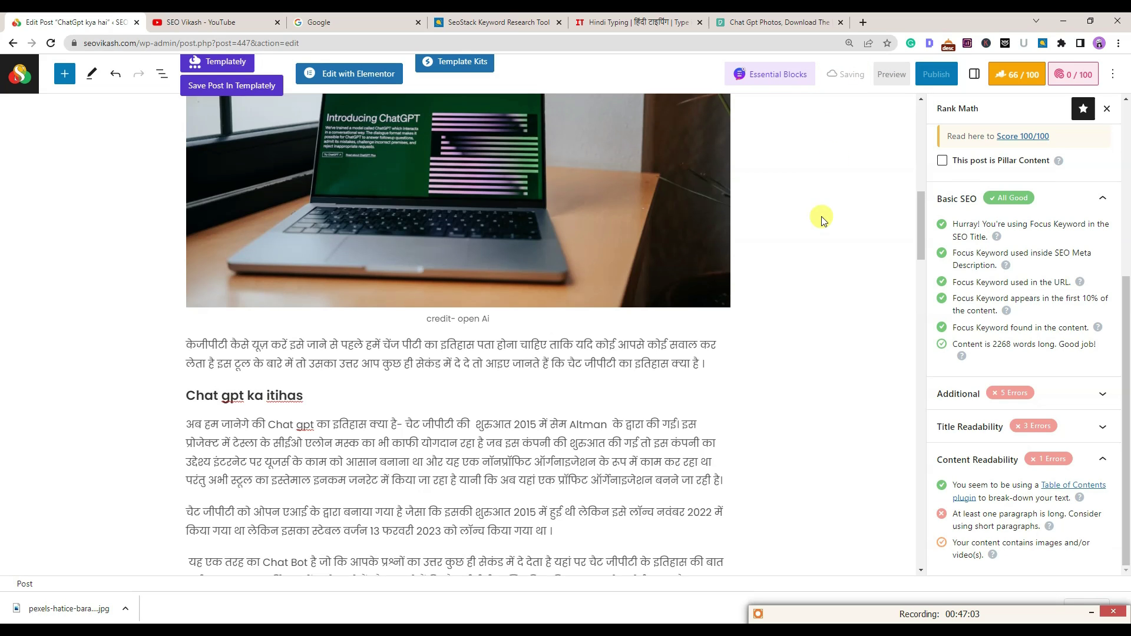
Split the long first paragraph under "kya chat gpt google ko replace kar sakta hain" into two, after "ऐसा कभी नहीं होगा"
{"action": "scroll", "coordinate": [825, 221], "scroll_direction": "up", "scroll_amount": 6}
{"action": "scroll", "coordinate": [829, 225], "scroll_direction": "up", "scroll_amount": 3}
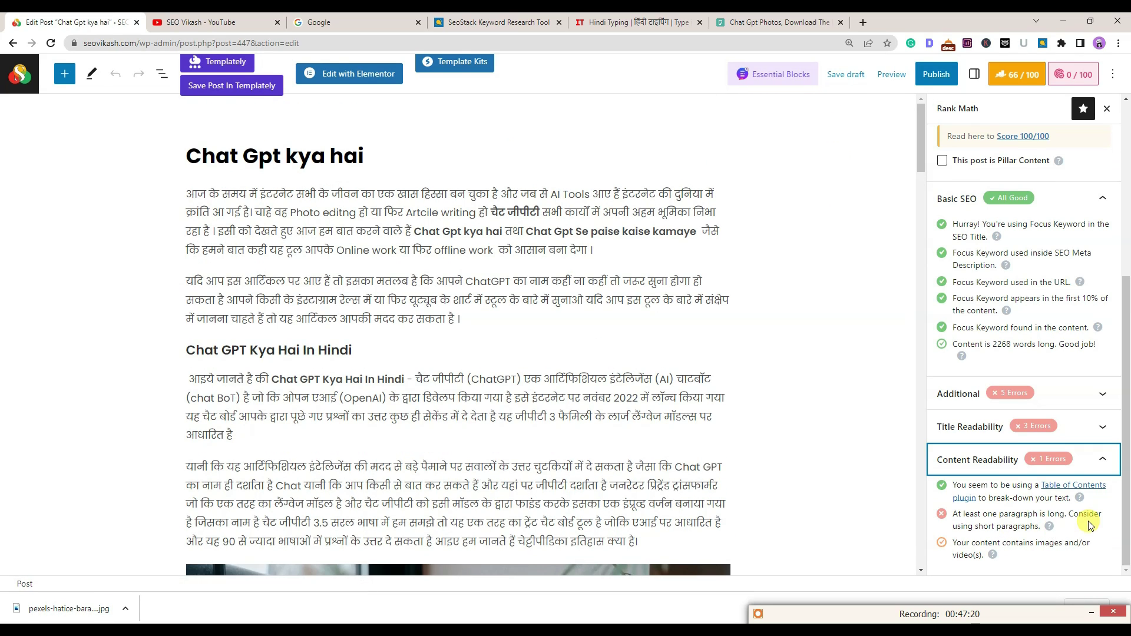
{"action": "scroll", "coordinate": [505, 305], "scroll_direction": "down", "scroll_amount": 3}
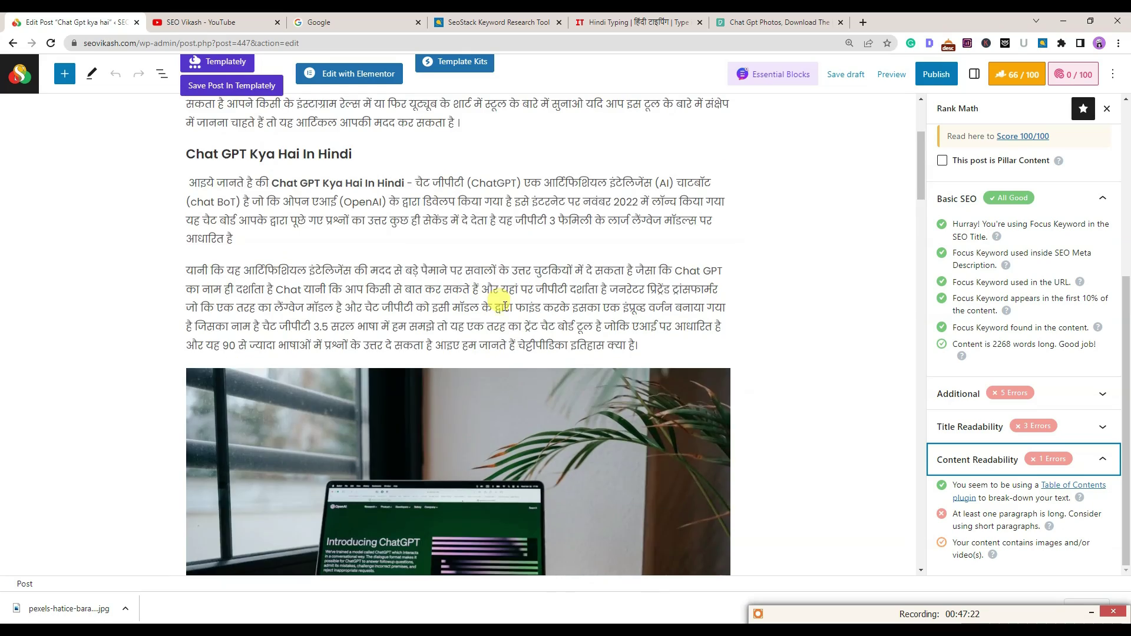
{"action": "scroll", "coordinate": [504, 305], "scroll_direction": "down", "scroll_amount": 15}
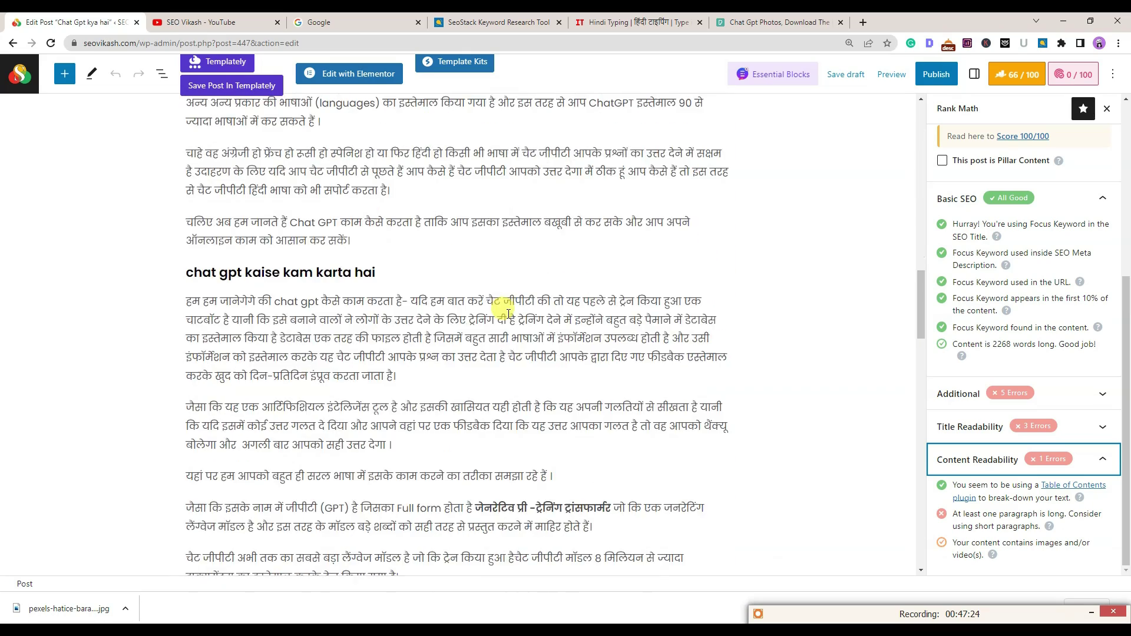
{"action": "scroll", "coordinate": [508, 313], "scroll_direction": "down", "scroll_amount": 6}
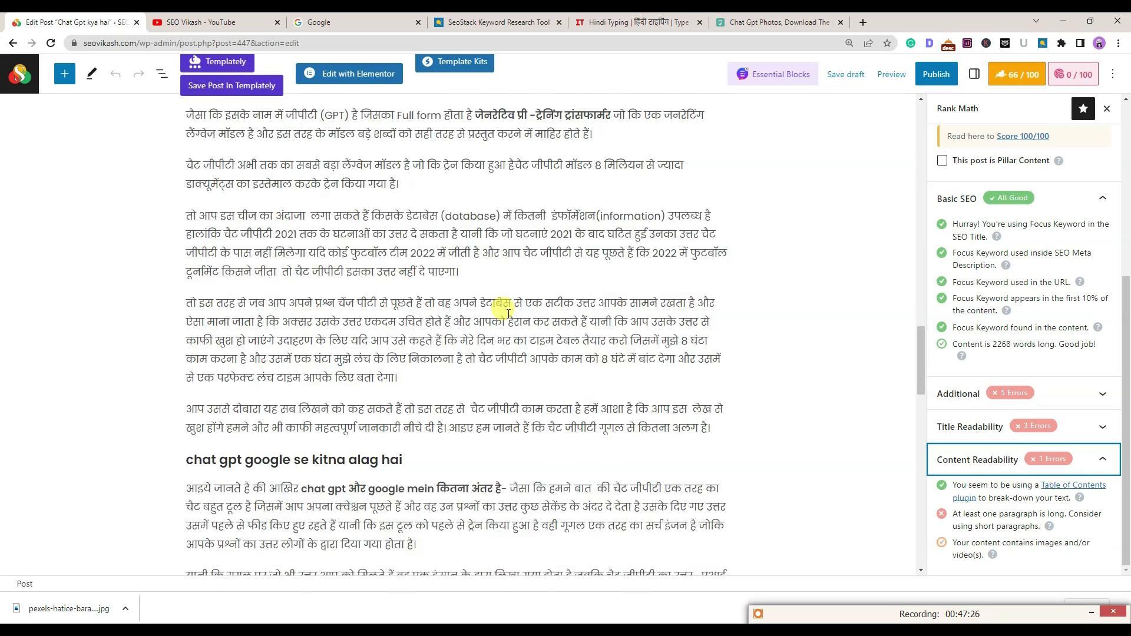
{"action": "scroll", "coordinate": [507, 313], "scroll_direction": "down", "scroll_amount": 6}
{"action": "scroll", "coordinate": [508, 314], "scroll_direction": "down", "scroll_amount": 3}
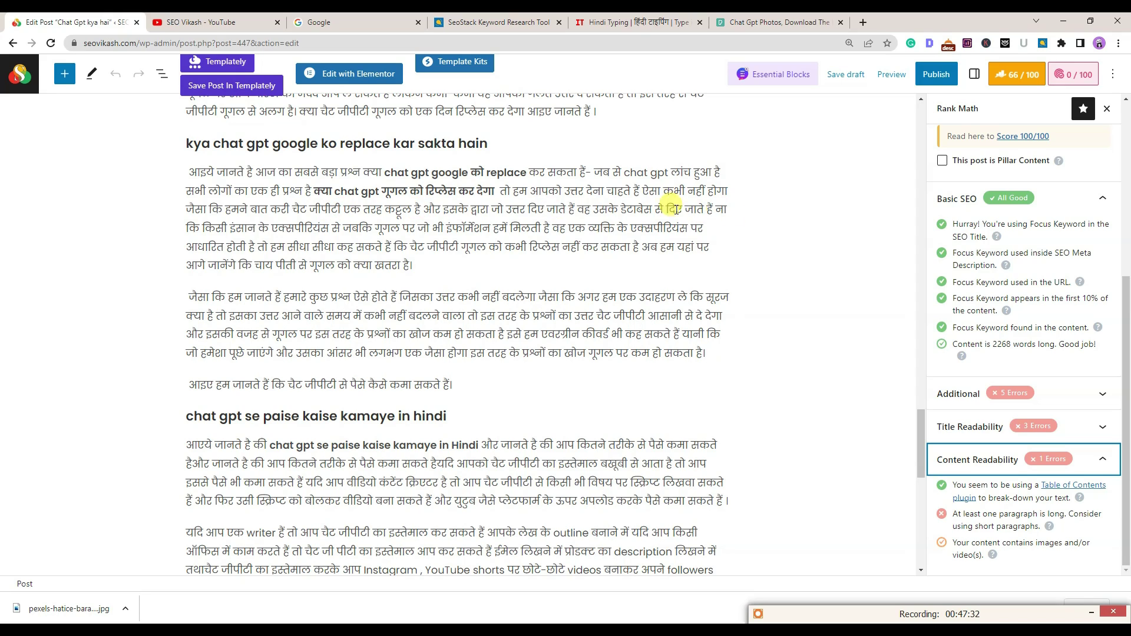
{"action": "left_click", "coordinate": [733, 195]}
{"action": "left_click", "coordinate": [731, 194]}
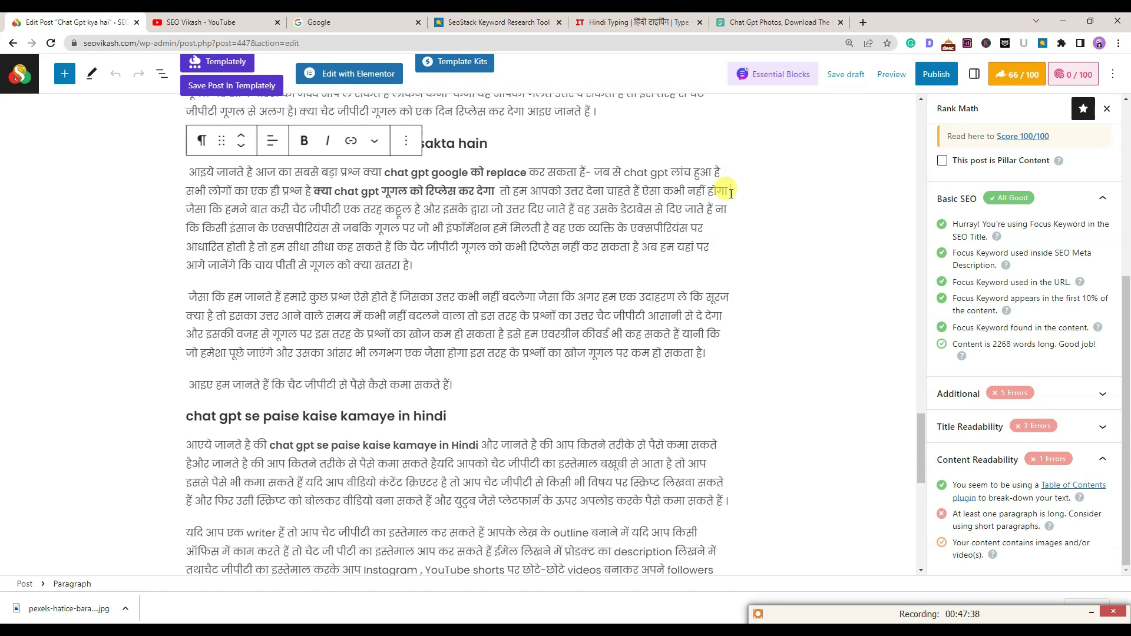
{"action": "key", "text": "Return"}
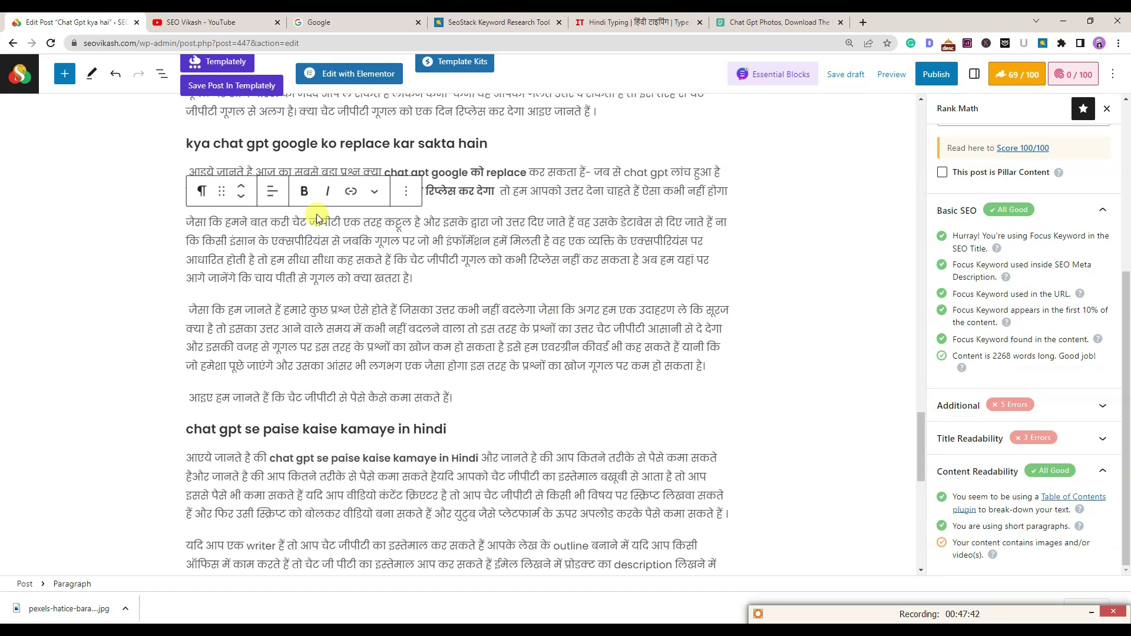
Review the SEO score, the focus keywords and the Title Readability checks in Rank Math
{"action": "left_click", "coordinate": [790, 182]}
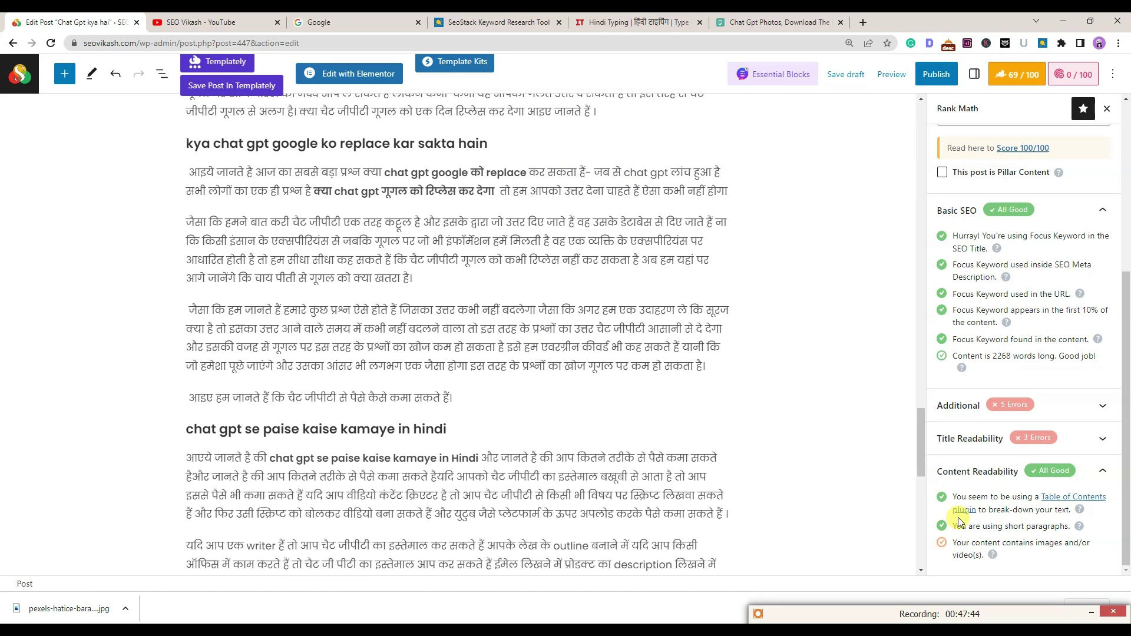
{"action": "scroll", "coordinate": [1025, 377], "scroll_direction": "up", "scroll_amount": 5}
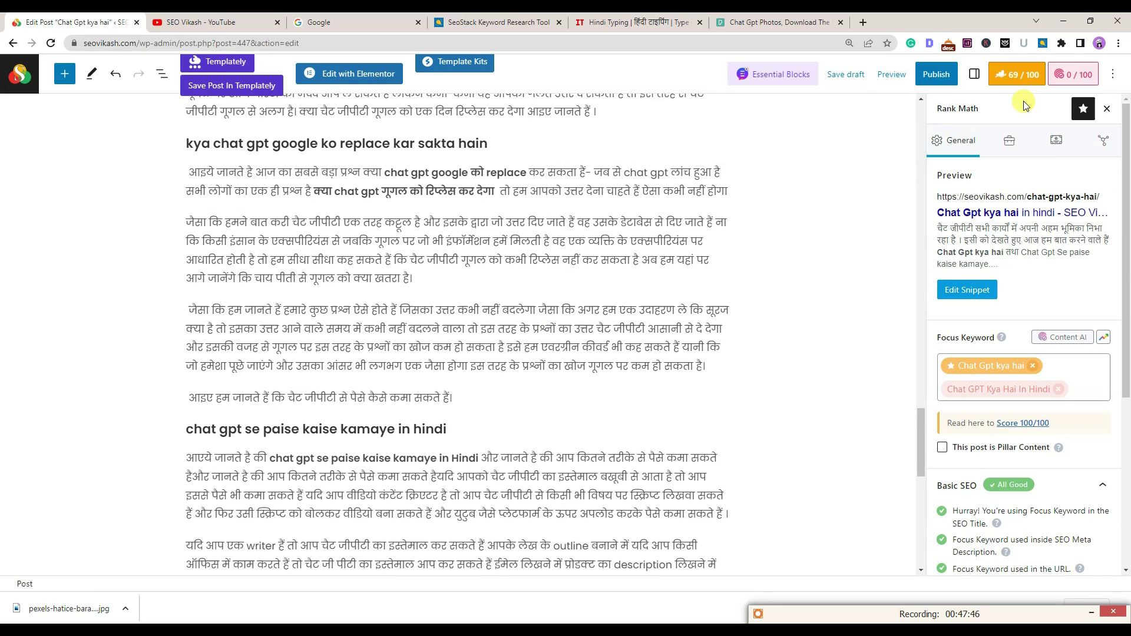
{"action": "scroll", "coordinate": [1038, 394], "scroll_direction": "down", "scroll_amount": 1}
{"action": "scroll", "coordinate": [1038, 394], "scroll_direction": "down", "scroll_amount": 4}
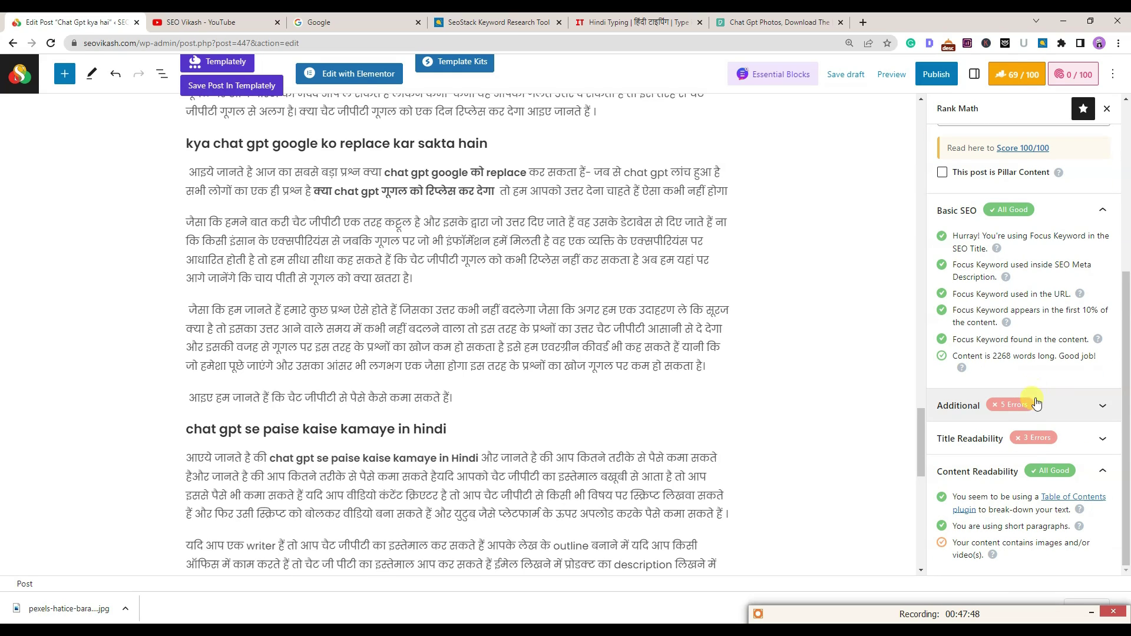
{"action": "left_click", "coordinate": [1086, 438]}
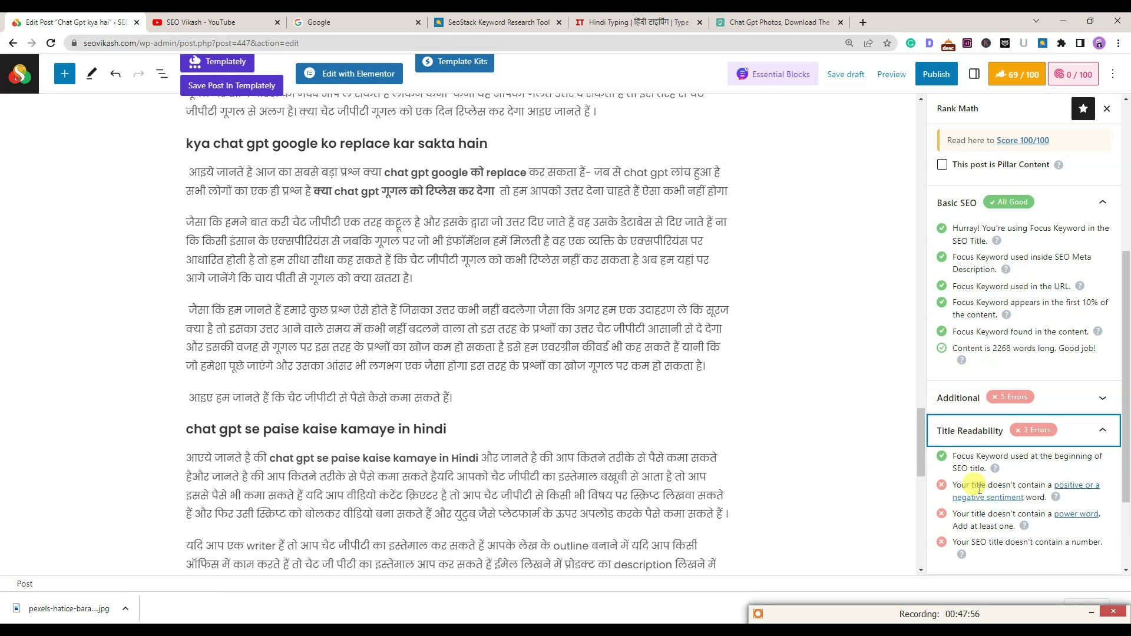
{"action": "scroll", "coordinate": [812, 464], "scroll_direction": "up", "scroll_amount": 2}
{"action": "scroll", "coordinate": [811, 464], "scroll_direction": "up", "scroll_amount": 15}
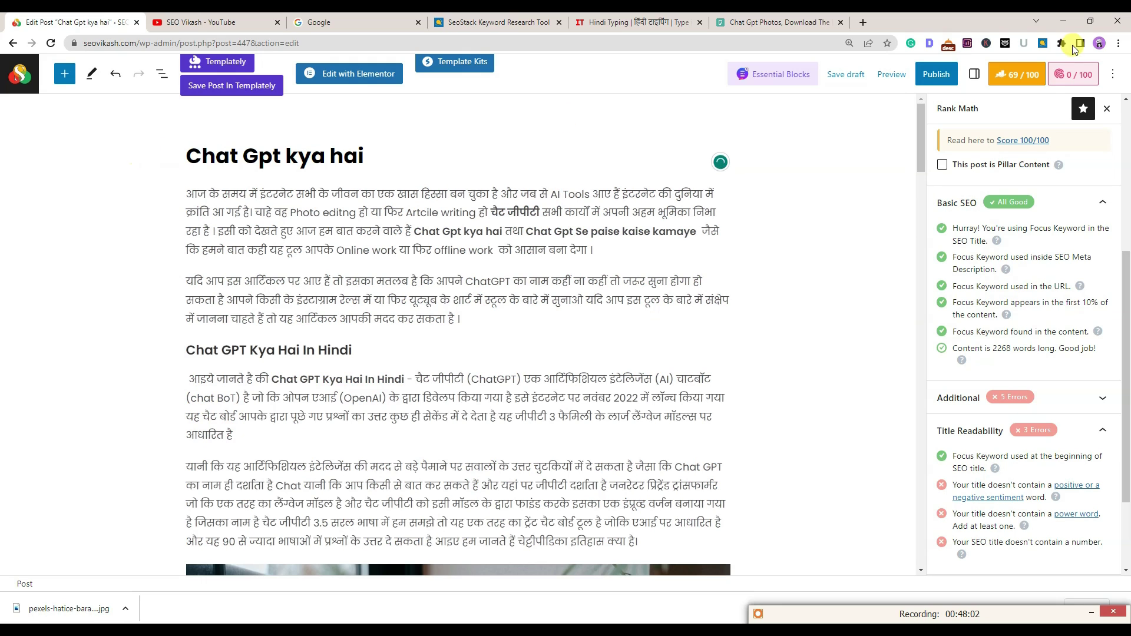
Review the title, permalink and description in Rank Math's snippet editor against the post title, and close it without changes
{"action": "left_click", "coordinate": [1000, 72]}
{"action": "left_click", "coordinate": [1012, 74]}
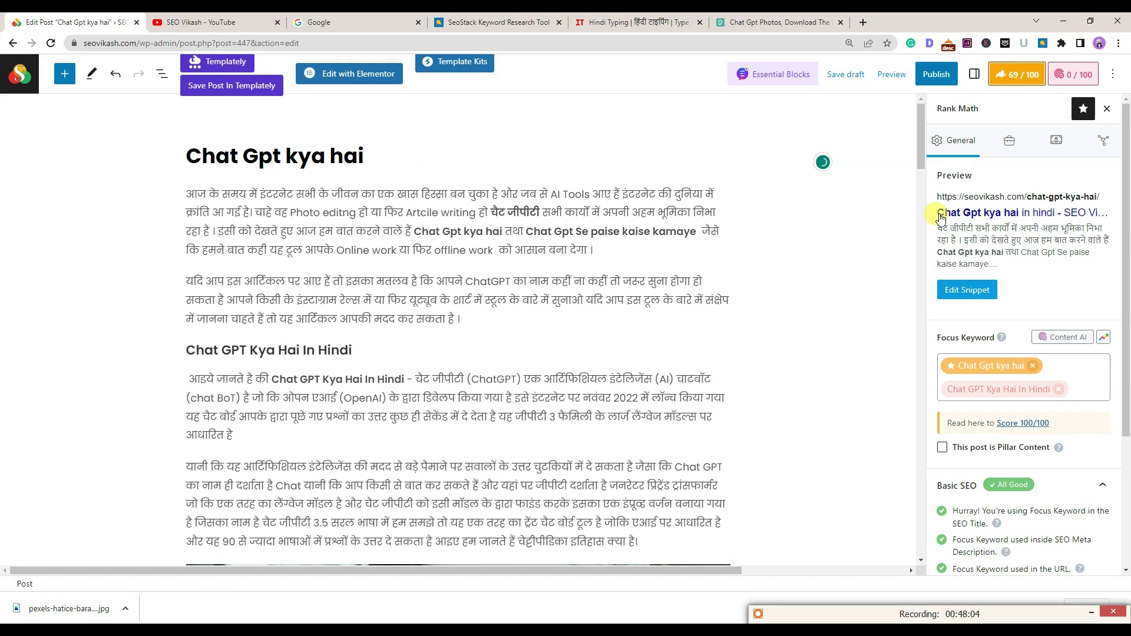
{"action": "left_click", "coordinate": [960, 292]}
{"action": "left_click", "coordinate": [527, 316]}
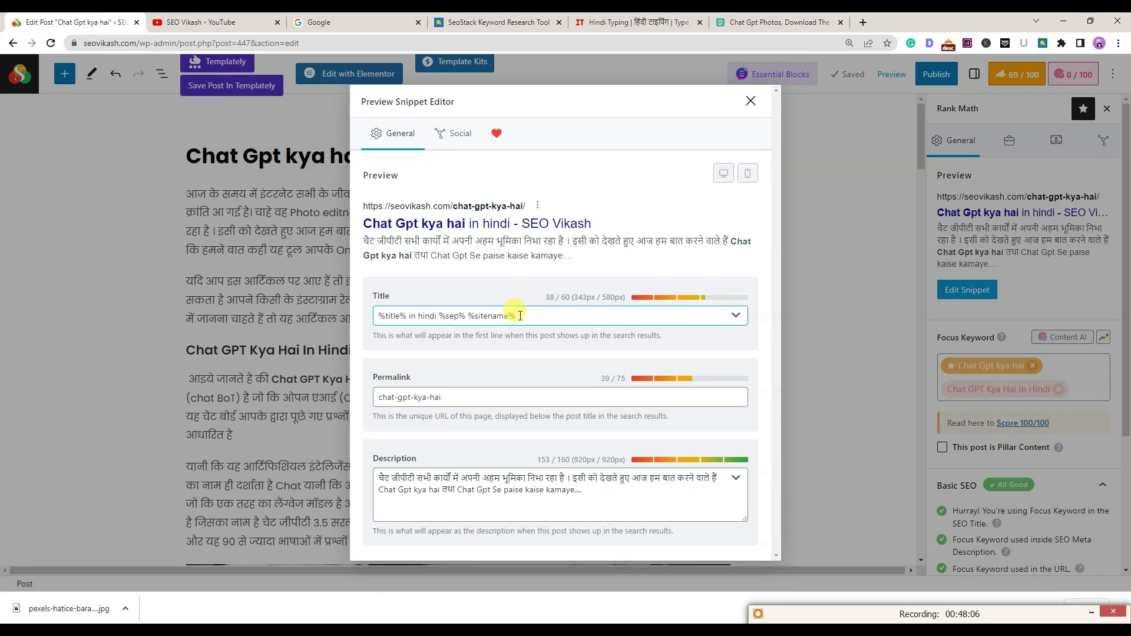
{"action": "left_click_drag", "start_coordinate": [596, 223], "coordinate": [373, 227]}
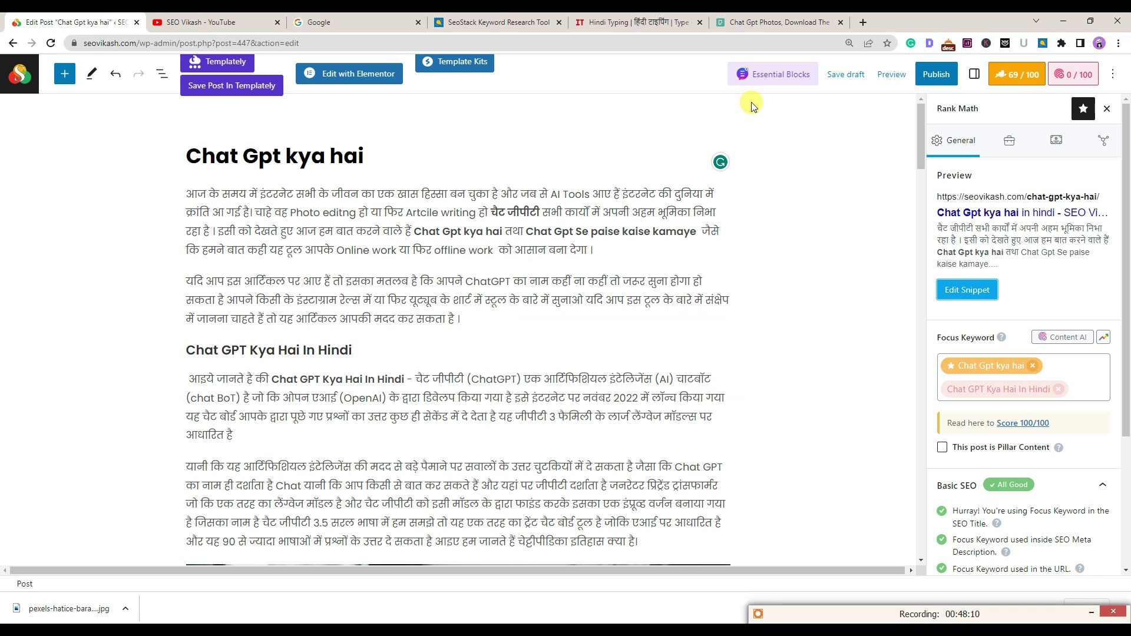
{"action": "left_click", "coordinate": [750, 101]}
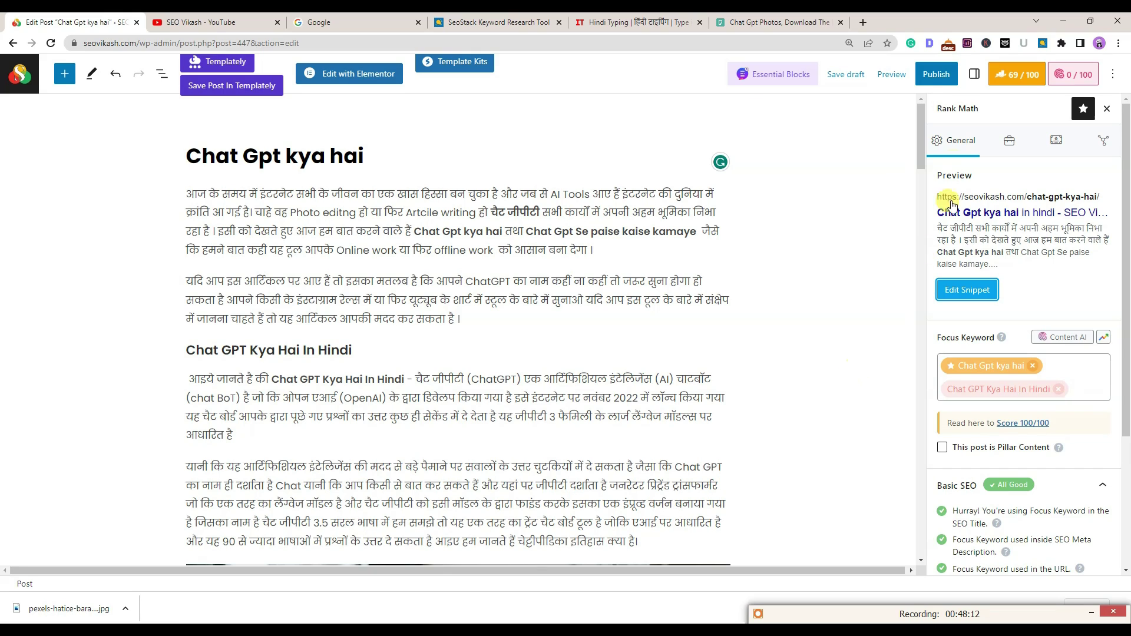
{"action": "left_click", "coordinate": [363, 157]}
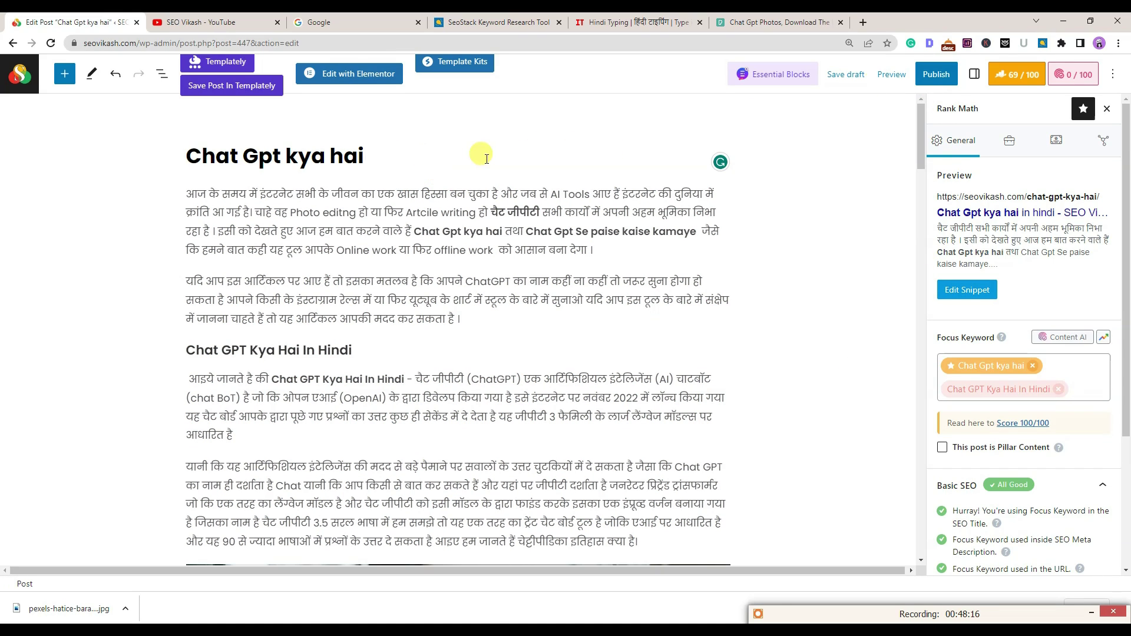
{"action": "left_click", "coordinate": [962, 294]}
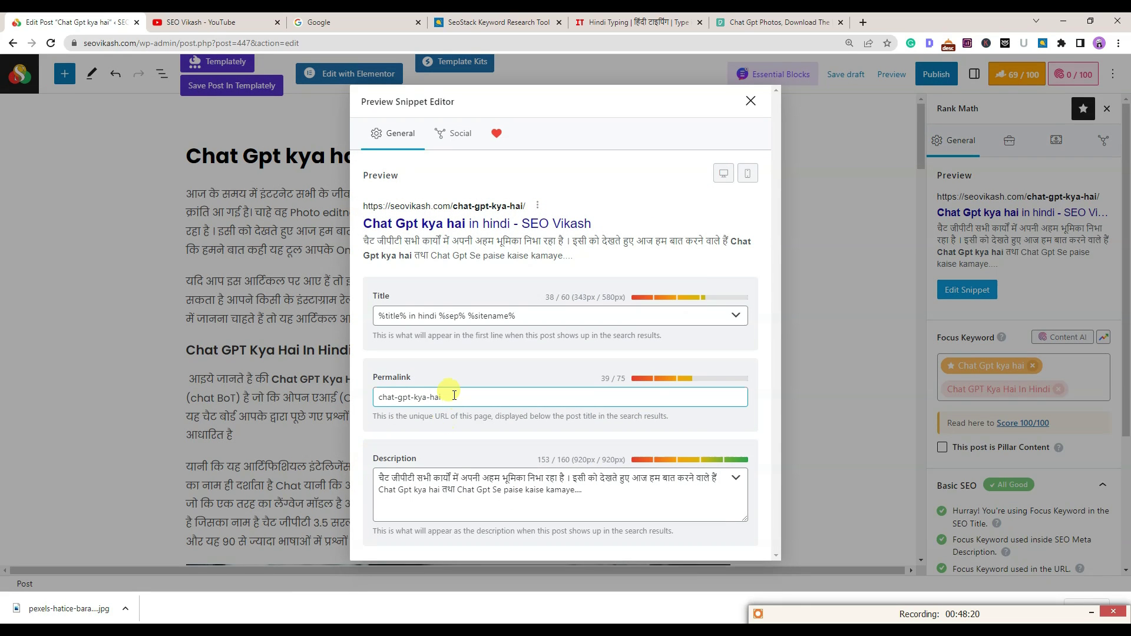
{"action": "left_click", "coordinate": [751, 101]}
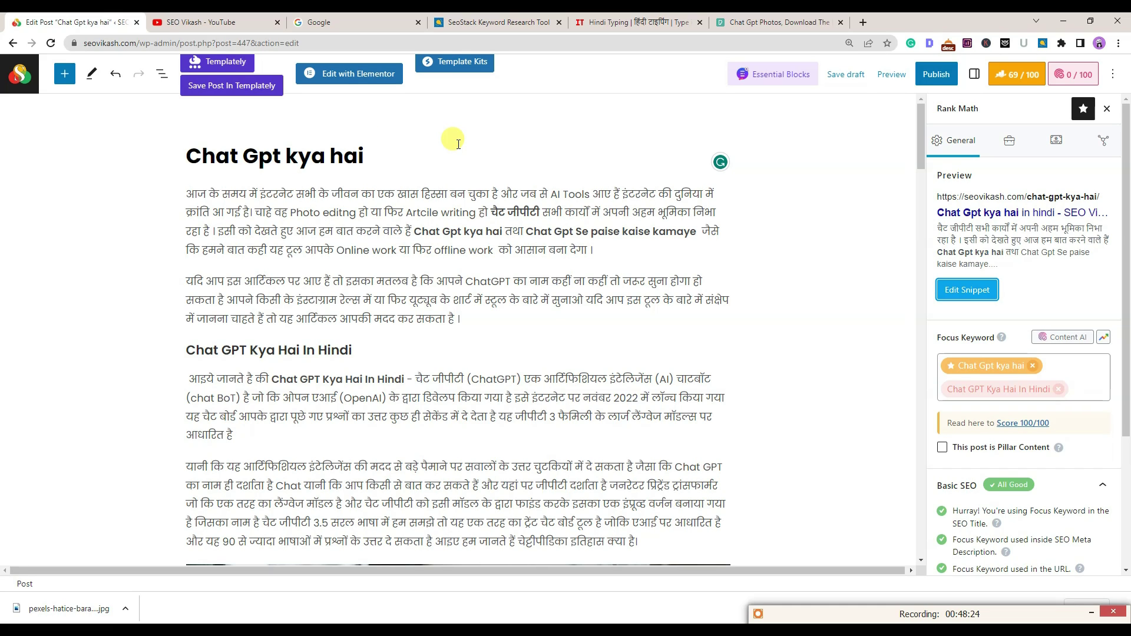
Examine the Basic SEO checks, the post title and the "Chat GPT Kya Hai In Hindi" heading as far as the first image
{"action": "scroll", "coordinate": [995, 384], "scroll_direction": "down", "scroll_amount": 3}
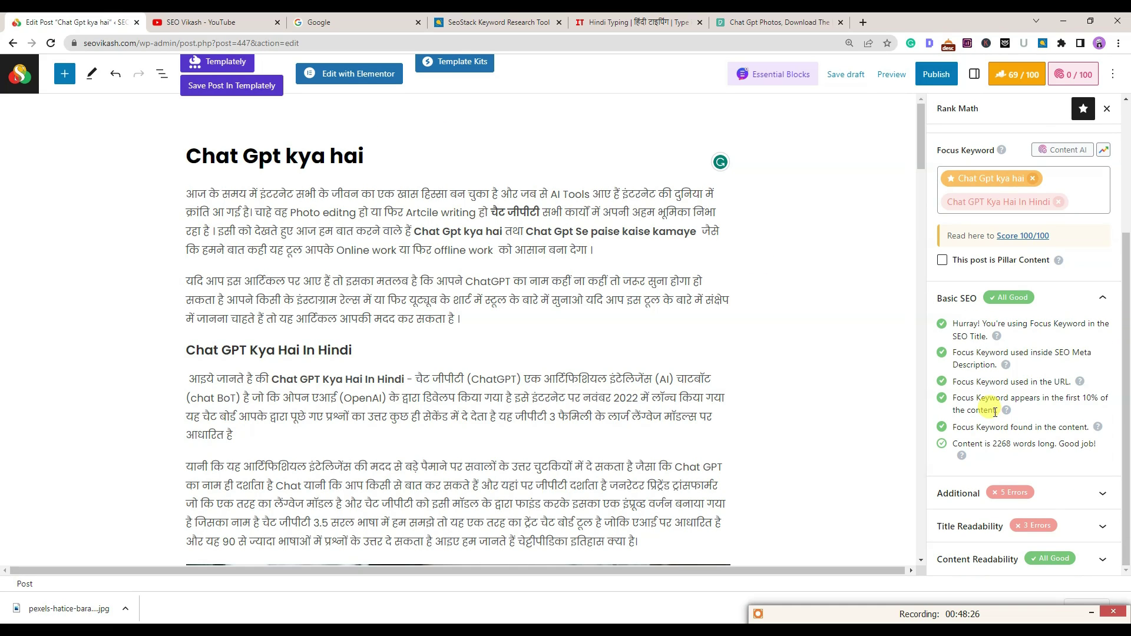
{"action": "scroll", "coordinate": [1070, 352], "scroll_direction": "up", "scroll_amount": 3}
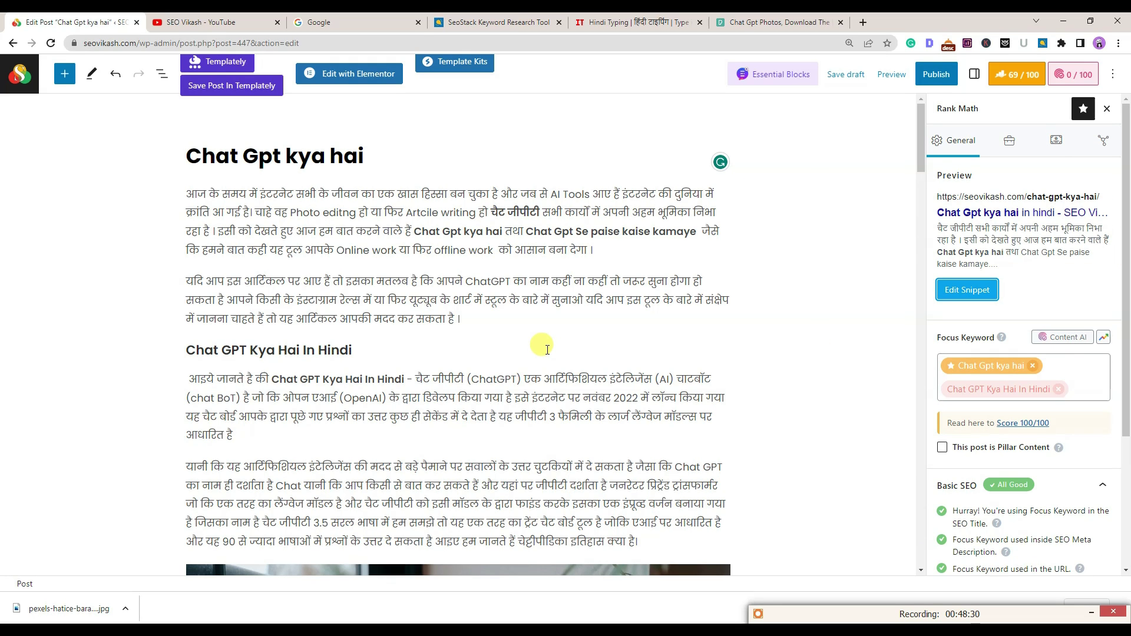
{"action": "scroll", "coordinate": [547, 349], "scroll_direction": "down", "scroll_amount": 15}
{"action": "scroll", "coordinate": [547, 350], "scroll_direction": "up", "scroll_amount": 15}
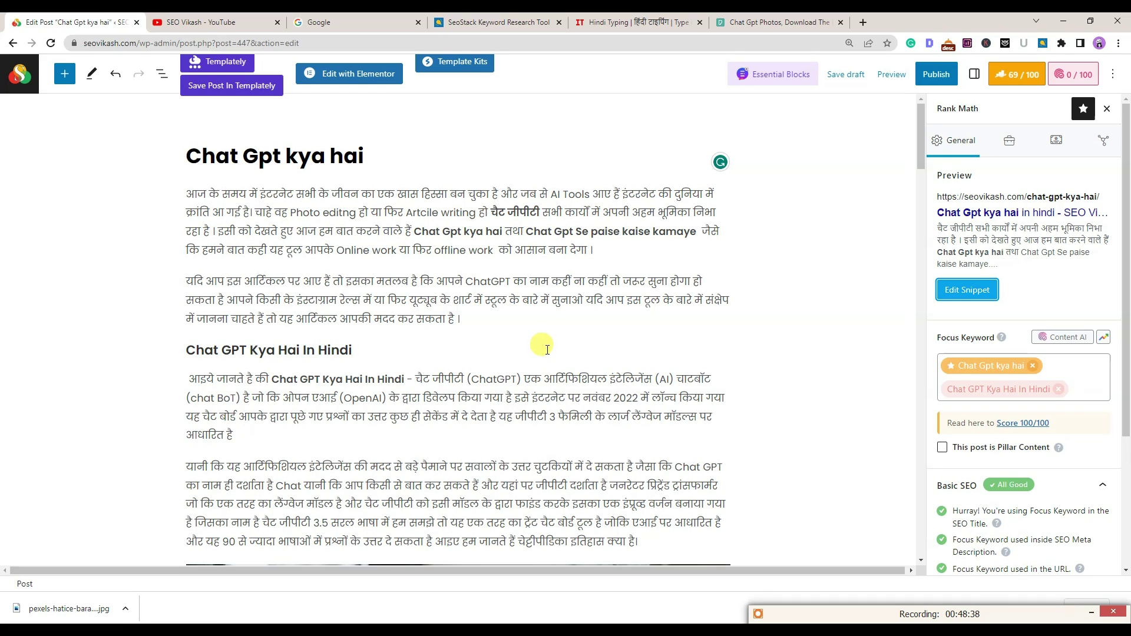
{"action": "left_click_drag", "start_coordinate": [365, 156], "coordinate": [185, 157]}
{"action": "left_click", "coordinate": [188, 157]}
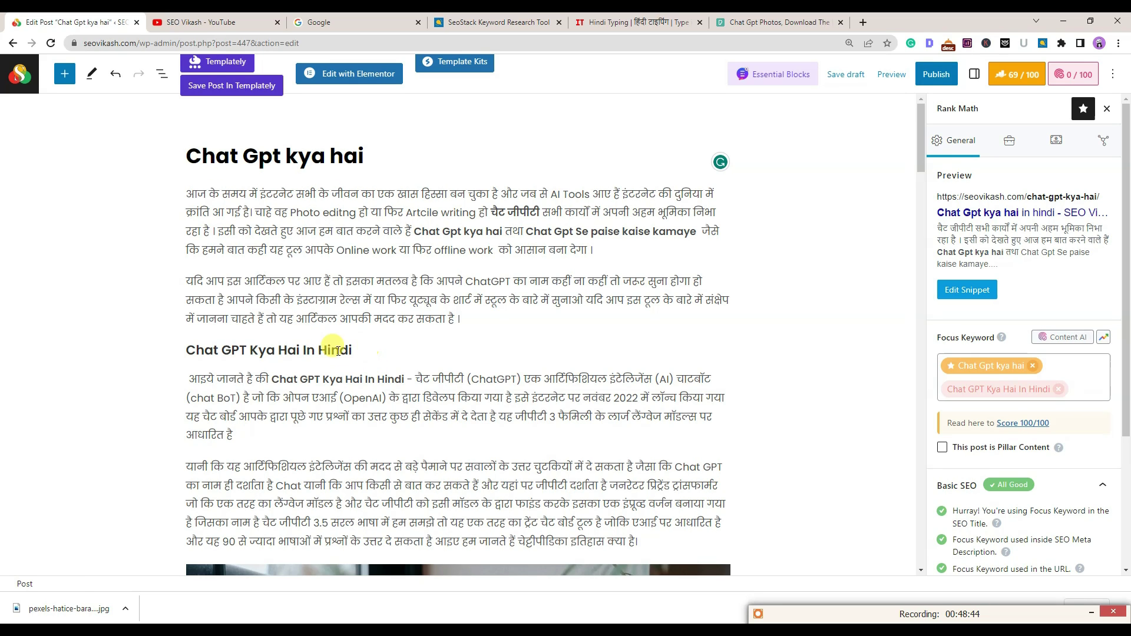
{"action": "left_click_drag", "start_coordinate": [355, 349], "coordinate": [174, 346]}
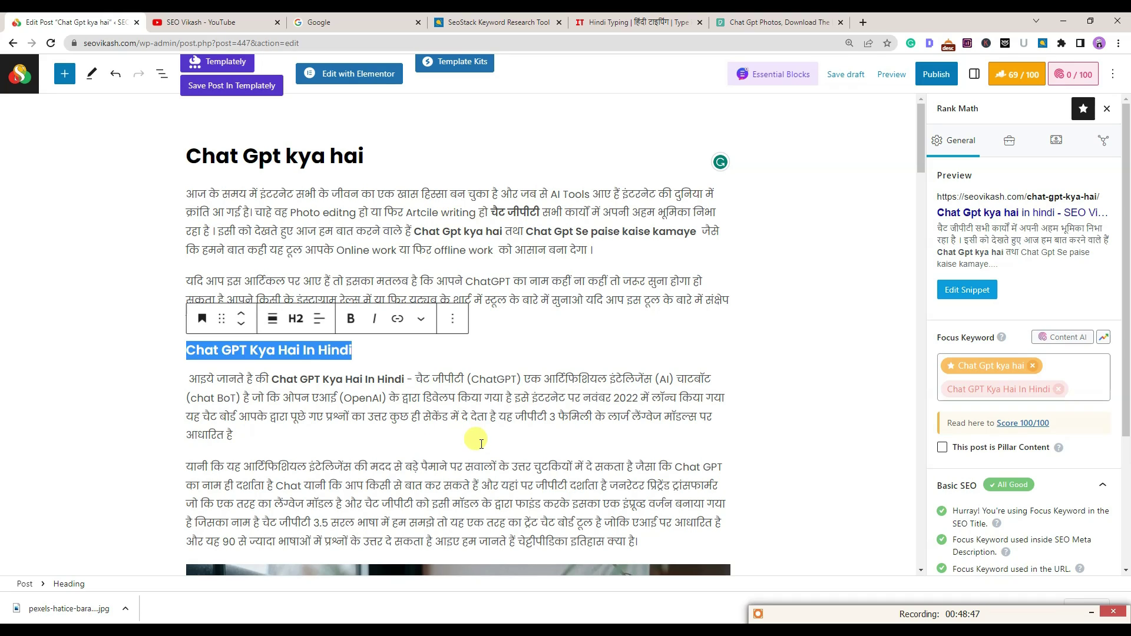
{"action": "left_click", "coordinate": [481, 444]}
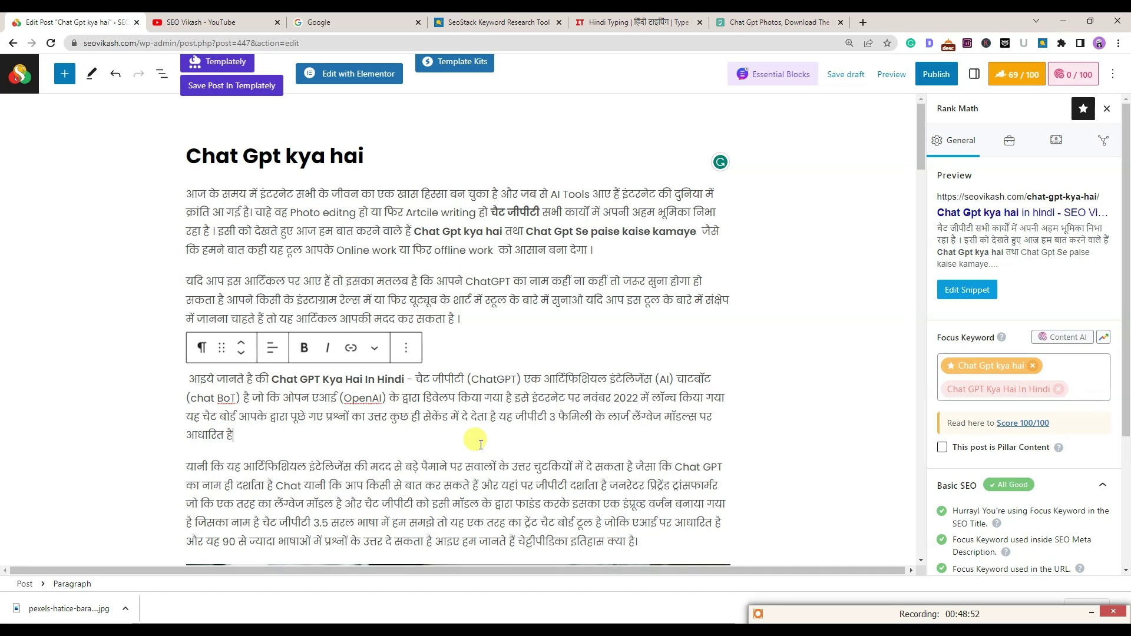
{"action": "scroll", "coordinate": [479, 444], "scroll_direction": "down", "scroll_amount": 10}
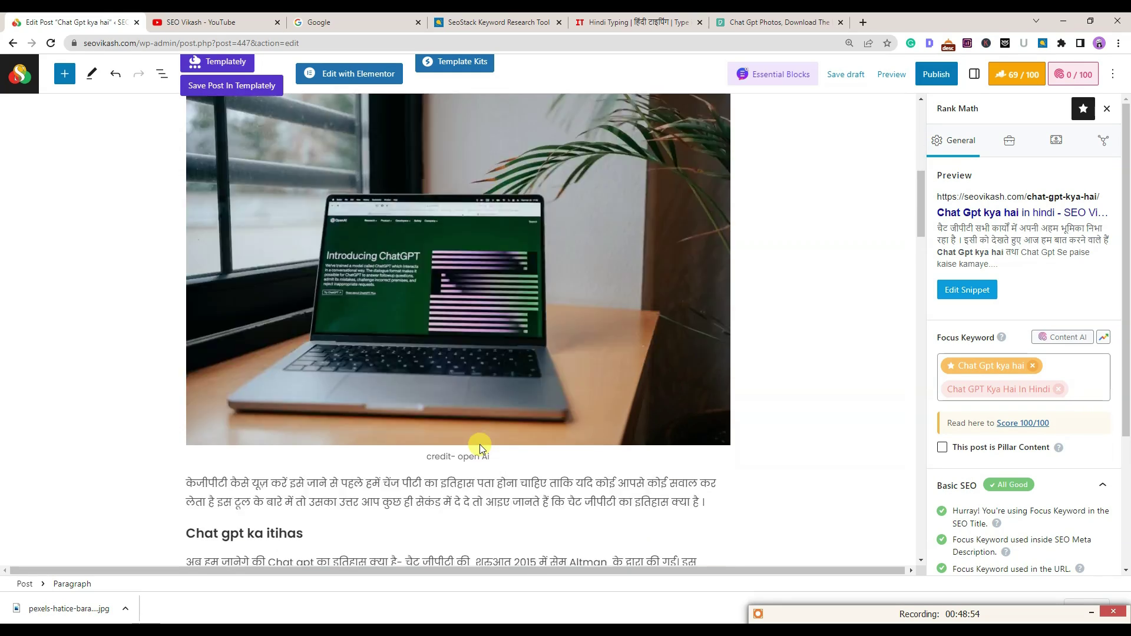
{"action": "scroll", "coordinate": [480, 444], "scroll_direction": "up", "scroll_amount": 12}
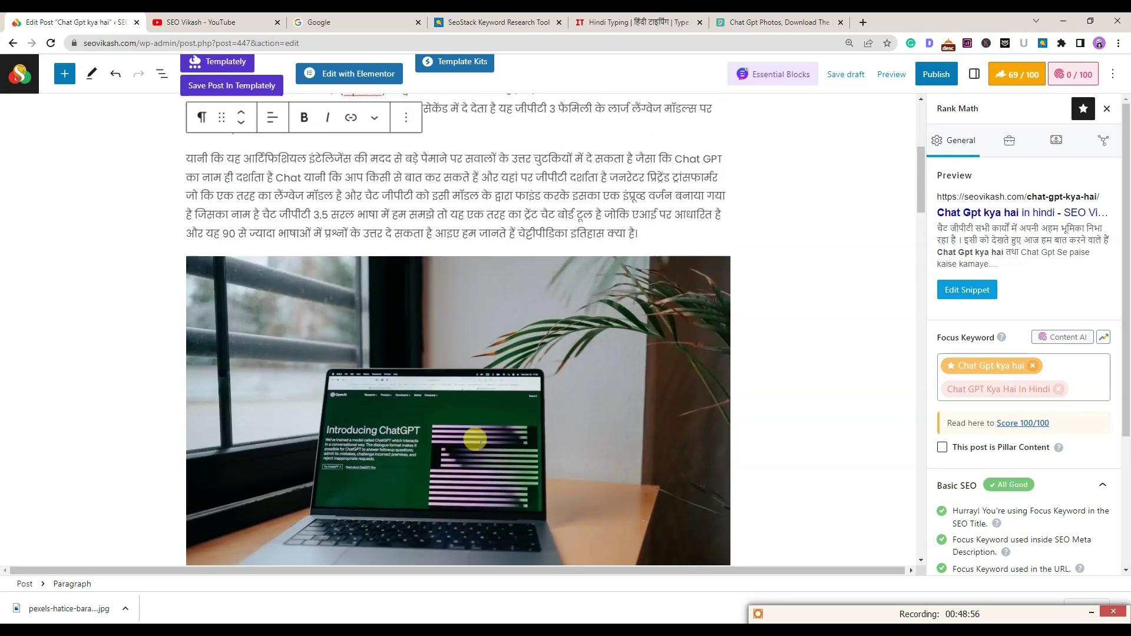
Check keyword placement in the post title, the "Chat GPT Kya Hai In Hindi" heading, the paragraph below it and the following sections
{"action": "left_click_drag", "start_coordinate": [378, 164], "coordinate": [185, 157]}
{"action": "left_click", "coordinate": [314, 157]}
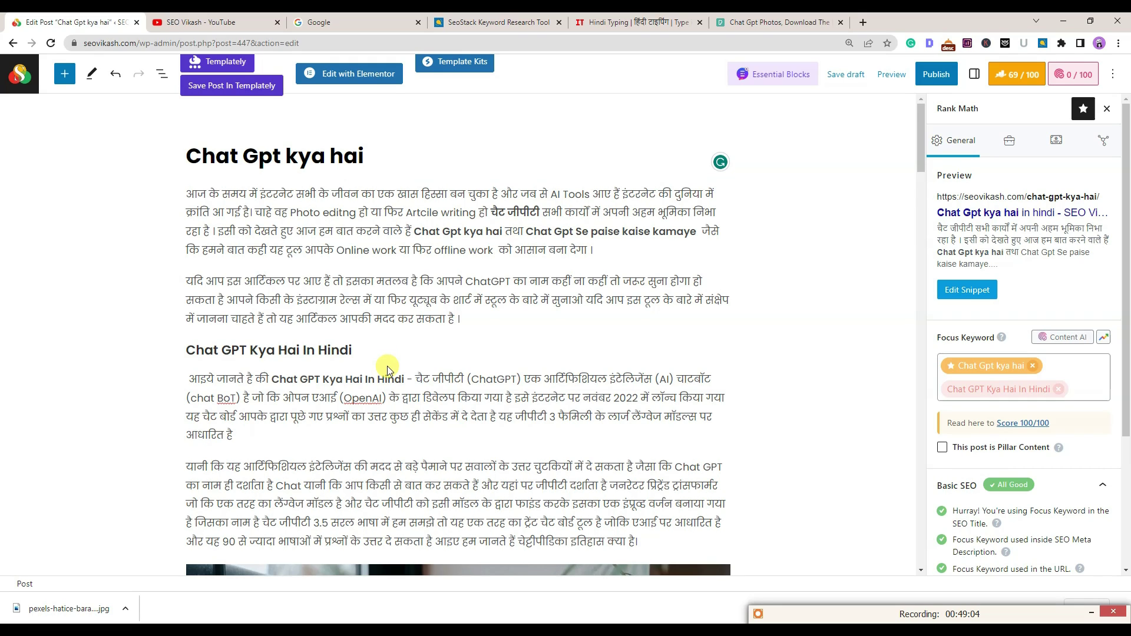
{"action": "scroll", "coordinate": [511, 320], "scroll_direction": "down", "scroll_amount": 3}
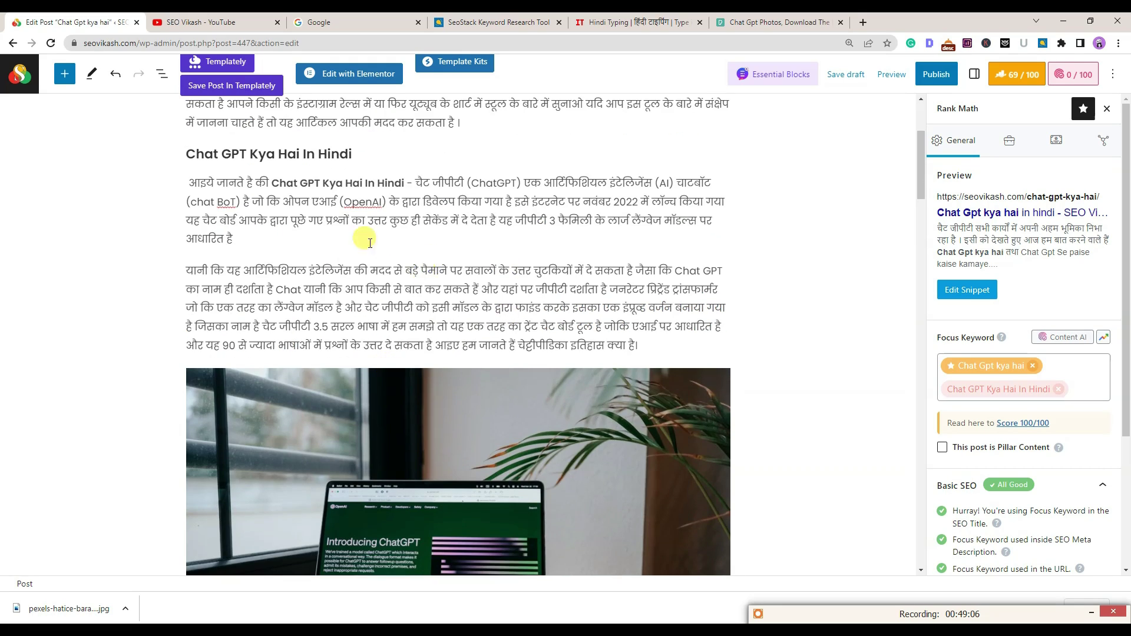
{"action": "scroll", "coordinate": [363, 237], "scroll_direction": "down", "scroll_amount": 12}
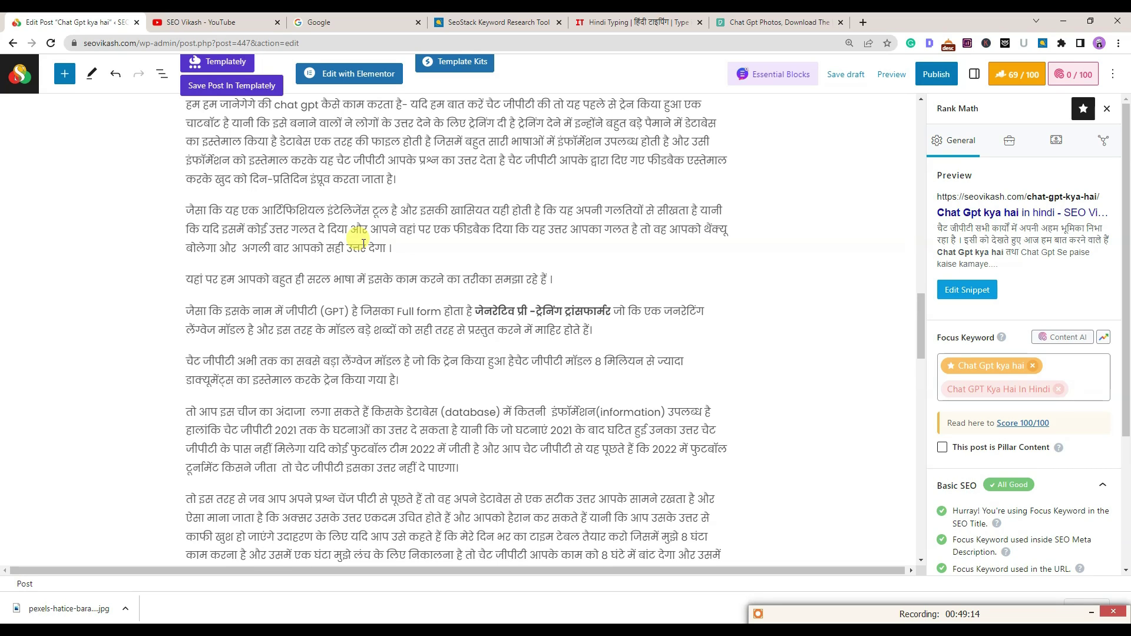
{"action": "scroll", "coordinate": [391, 313], "scroll_direction": "up", "scroll_amount": 10}
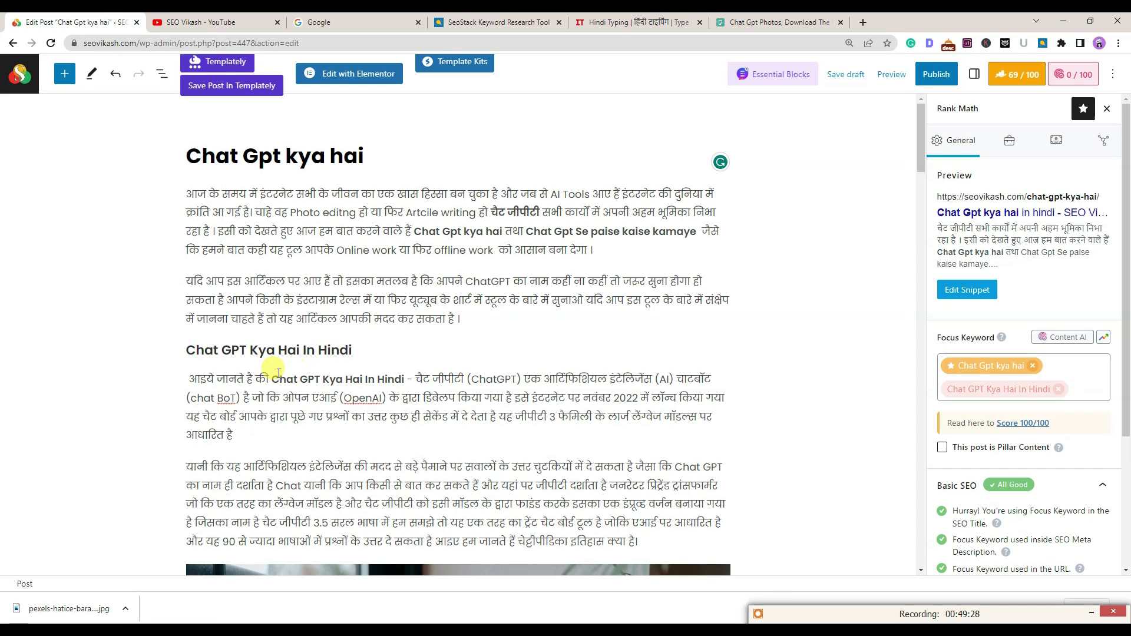
{"action": "left_click_drag", "start_coordinate": [271, 379], "coordinate": [404, 379]}
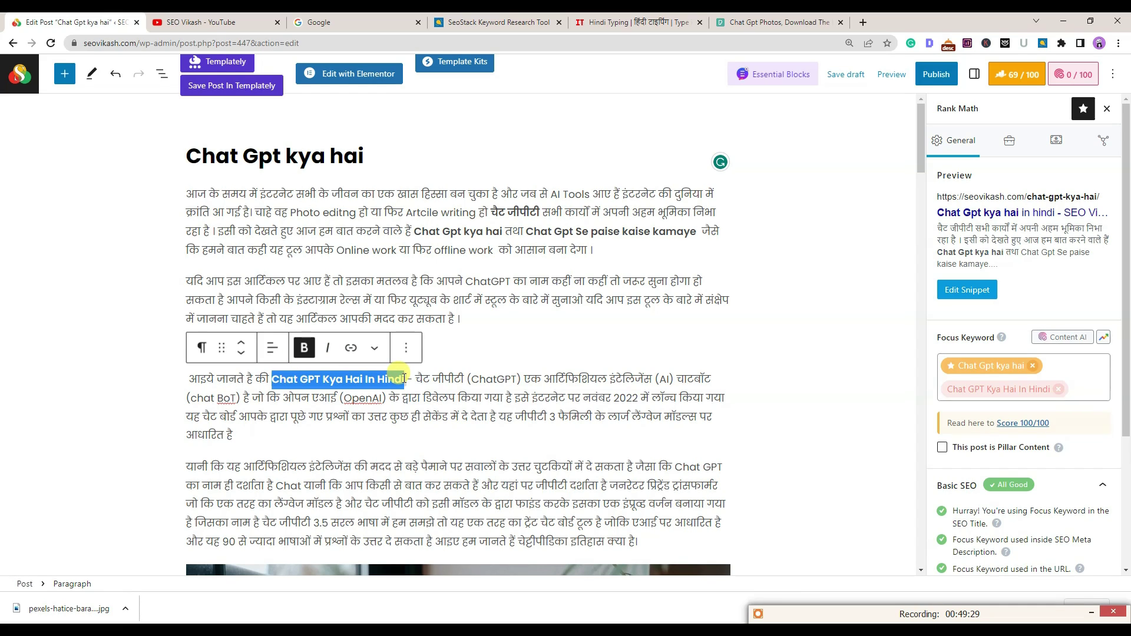
{"action": "left_click", "coordinate": [502, 343]}
{"action": "left_click_drag", "start_coordinate": [353, 350], "coordinate": [177, 348]}
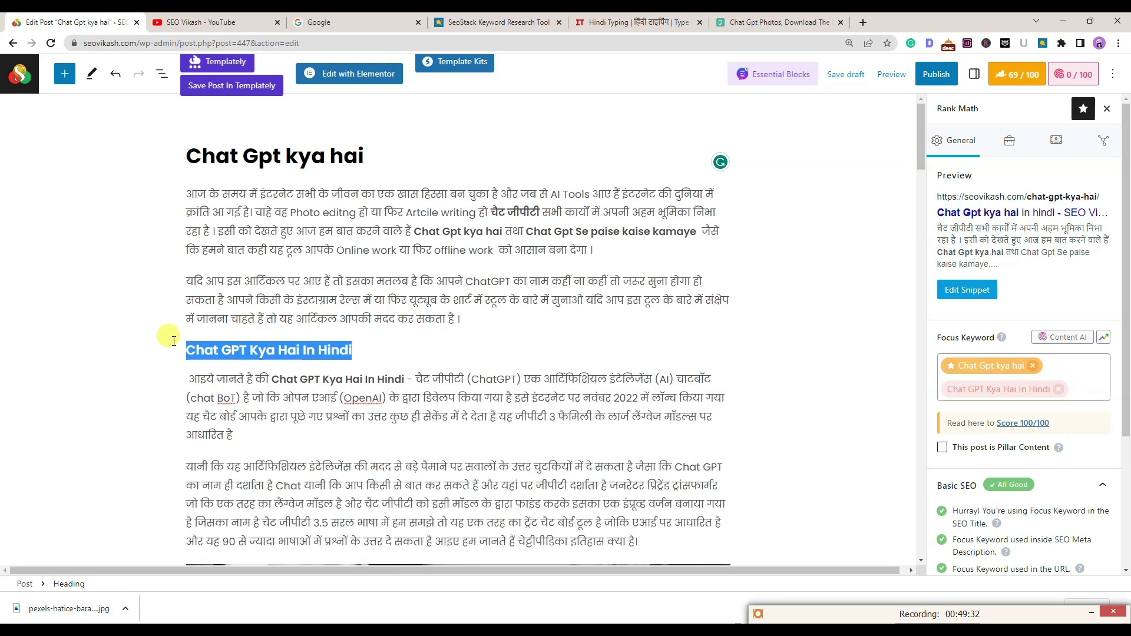
{"action": "left_click", "coordinate": [788, 374]}
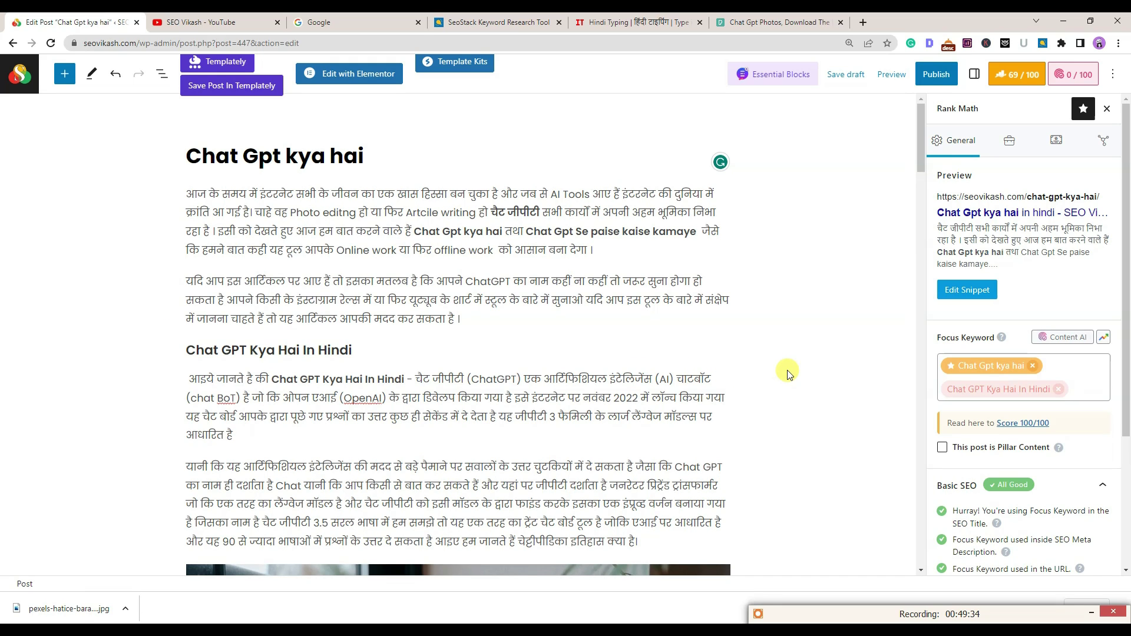
{"action": "scroll", "coordinate": [788, 374], "scroll_direction": "down", "scroll_amount": 12}
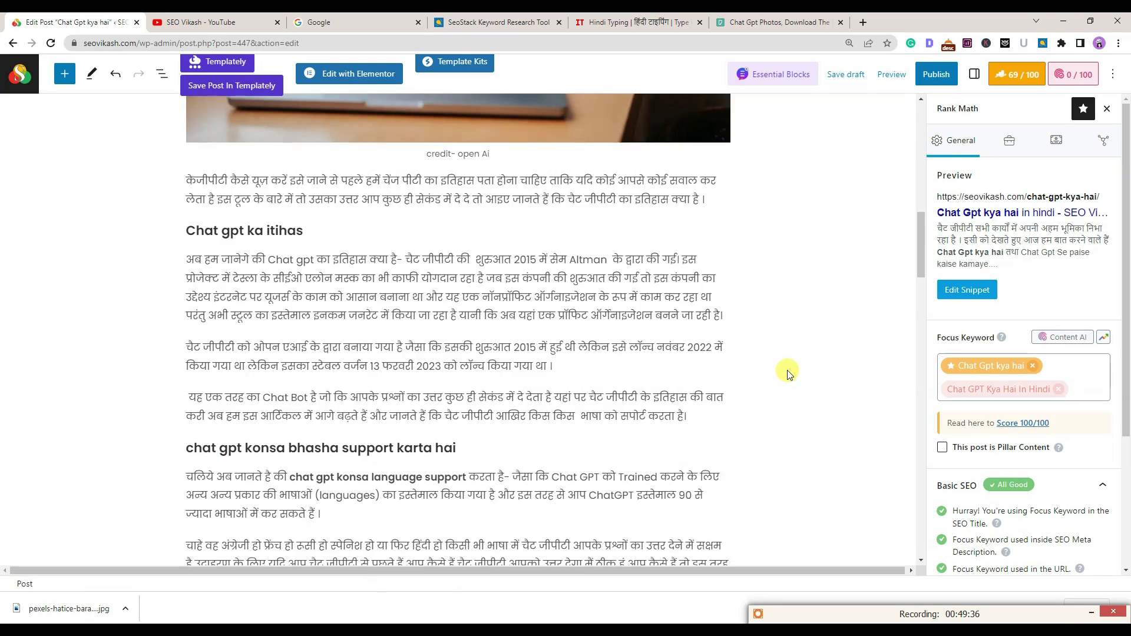
{"action": "scroll", "coordinate": [789, 375], "scroll_direction": "up", "scroll_amount": 12}
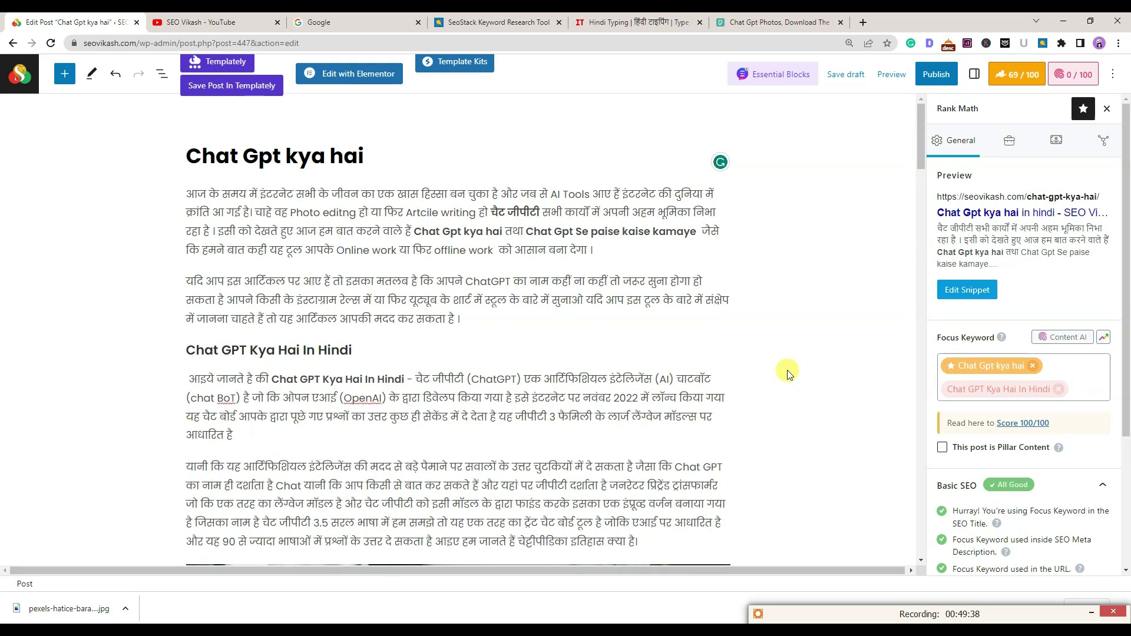